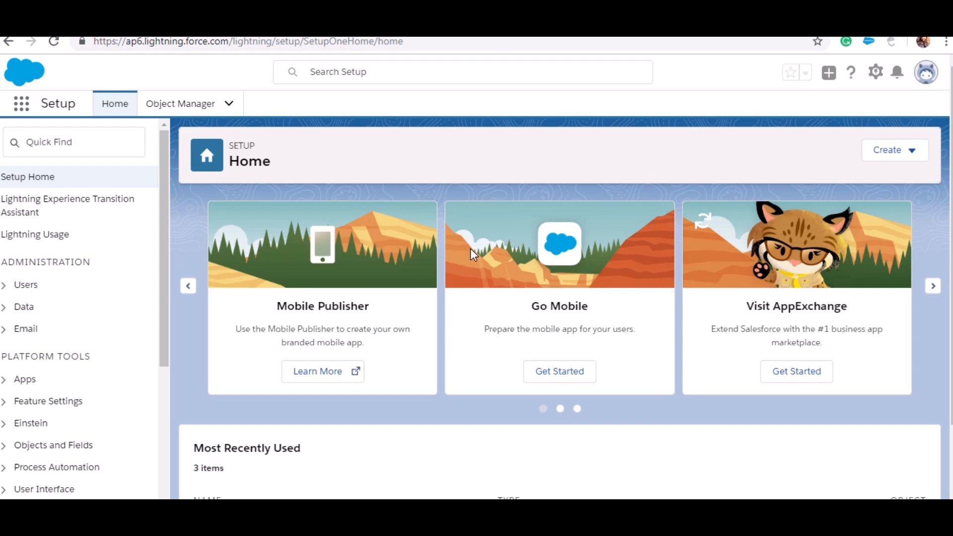
- Open the AppExchange store at appexchange.com in a separate browser tab
{"action": "left_click", "coordinate": [614, 16]}
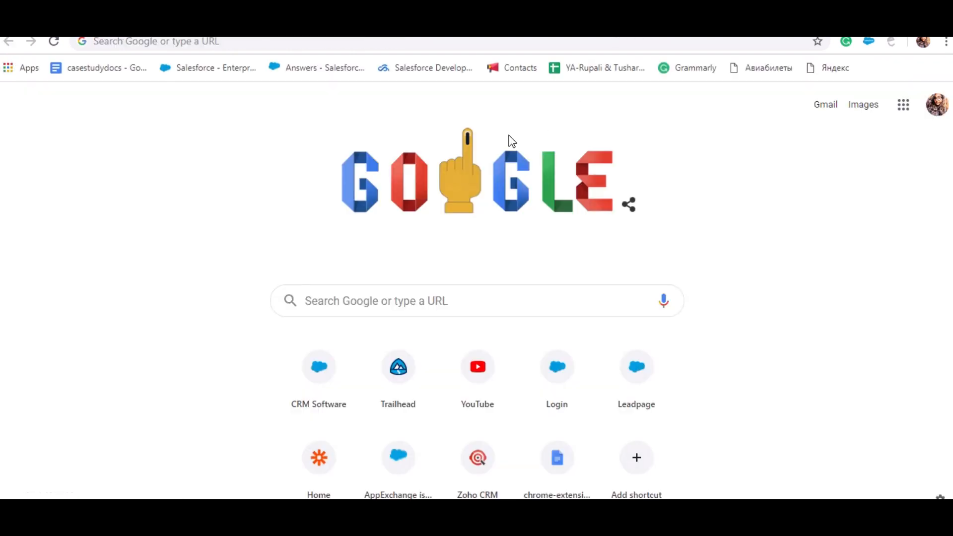
{"action": "left_click", "coordinate": [400, 44]}
{"action": "type", "text": "appexchange.com"}
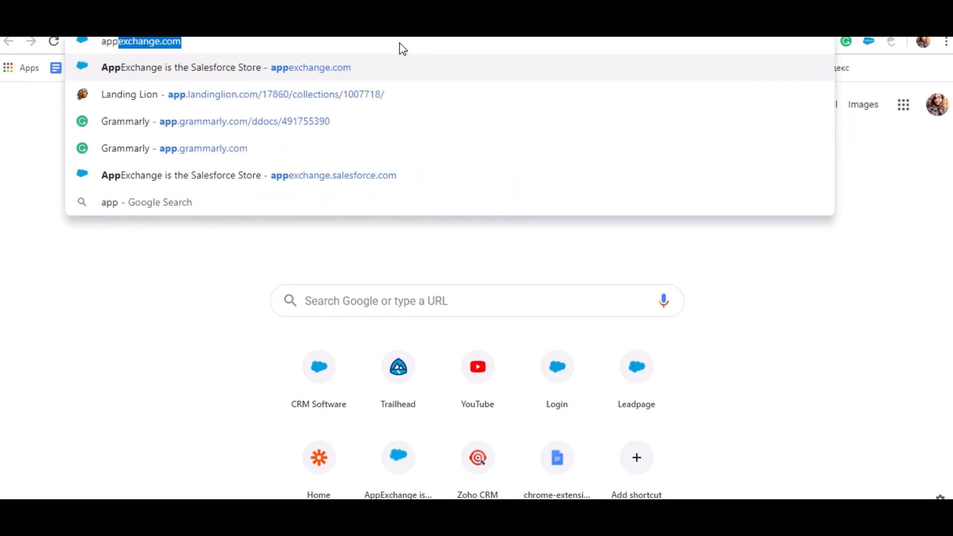
{"action": "key", "text": "Right"}
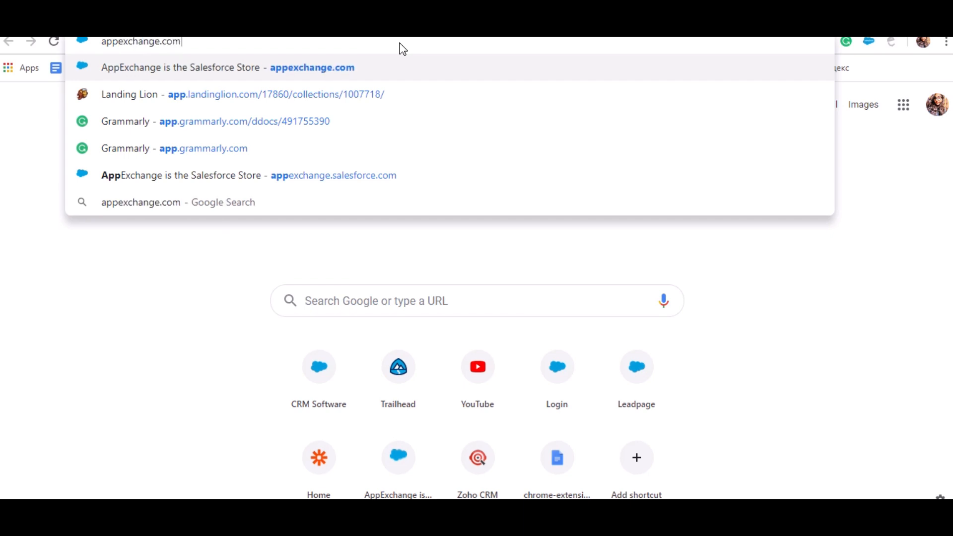
{"action": "key", "text": "Return"}
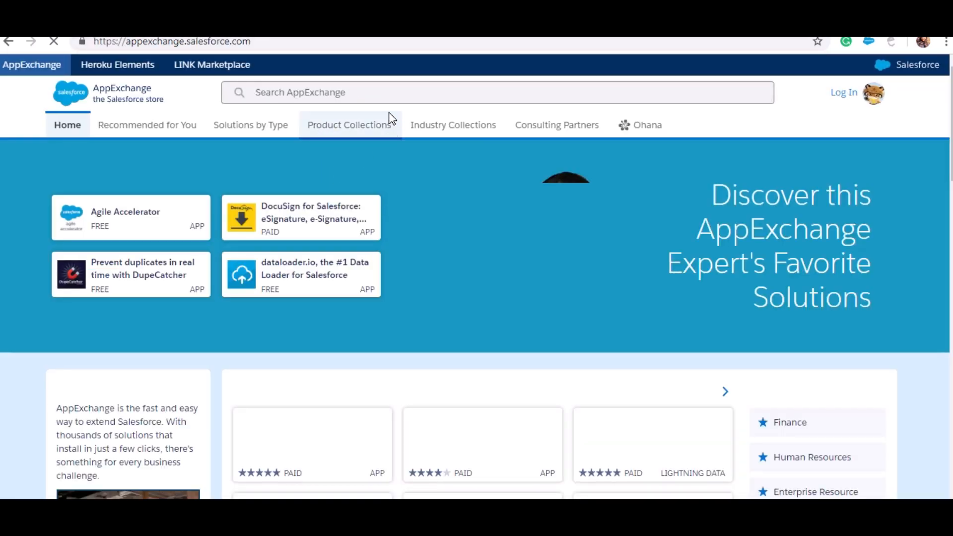
- Search AppExchange for "skuid" and open the Skuid app listing from the results
{"action": "left_click", "coordinate": [376, 93]}
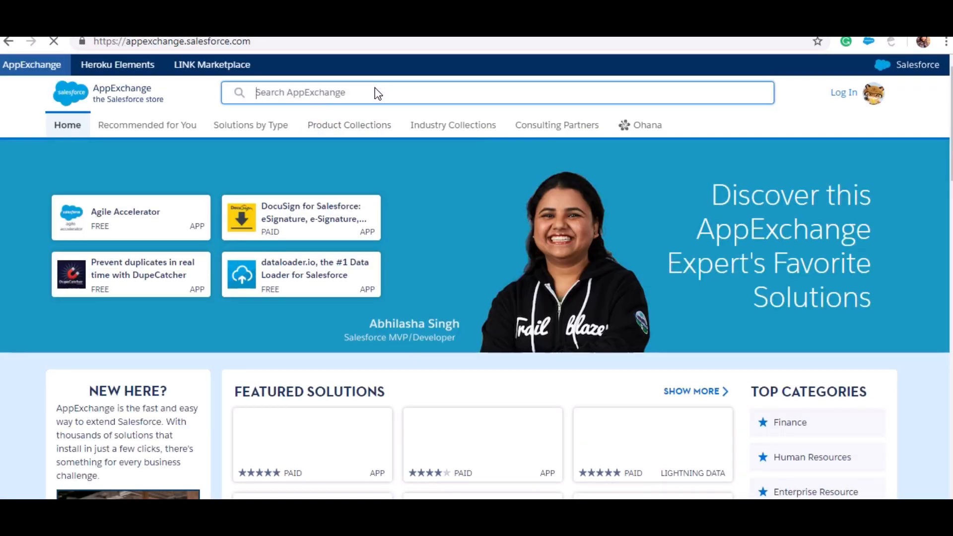
{"action": "type", "text": "skuid"}
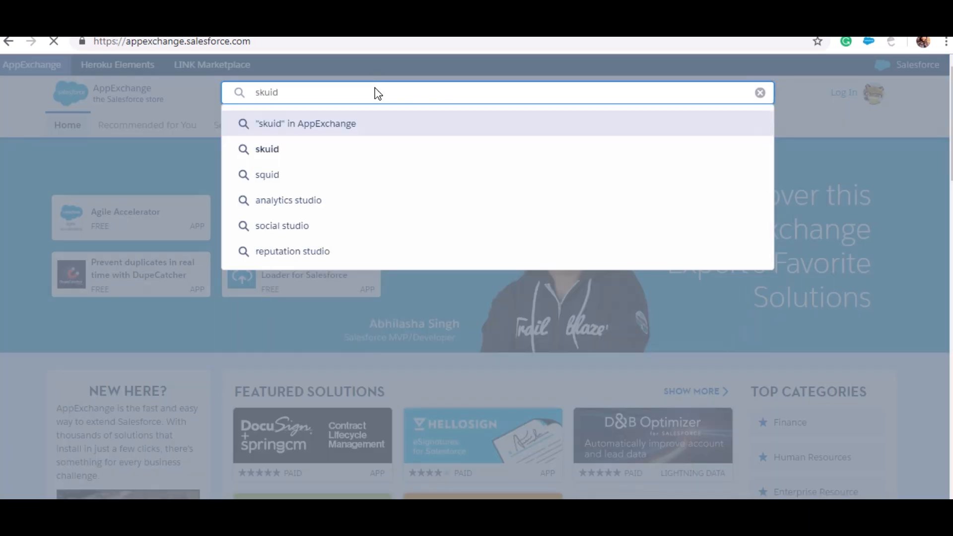
{"action": "left_click", "coordinate": [342, 130]}
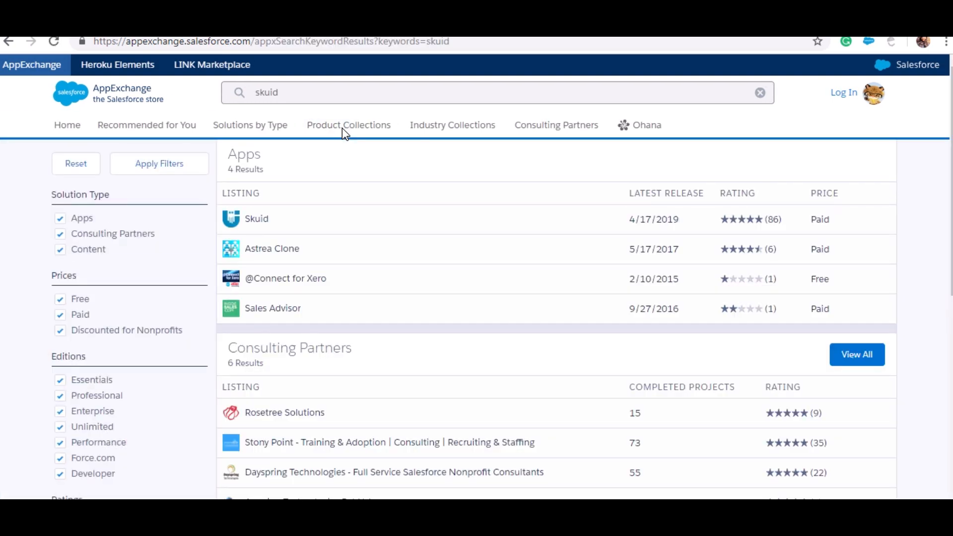
{"action": "left_click", "coordinate": [268, 230]}
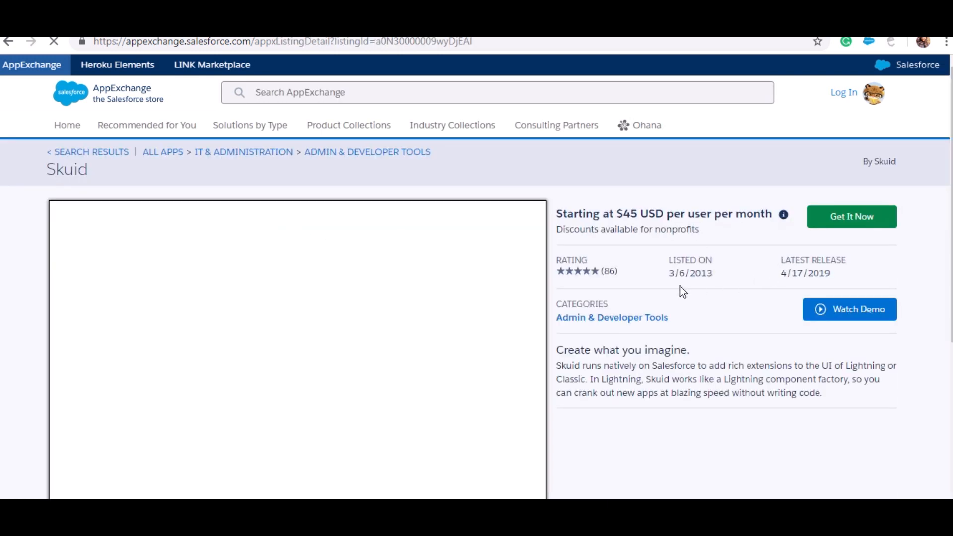
- Get the Skuid app, log in with the Salesforce credentials and choose to install it in the production environment
{"action": "scroll", "coordinate": [630, 321], "scroll_direction": "down", "scroll_amount": 1}
{"action": "scroll", "coordinate": [630, 321], "scroll_direction": "down", "scroll_amount": 1}
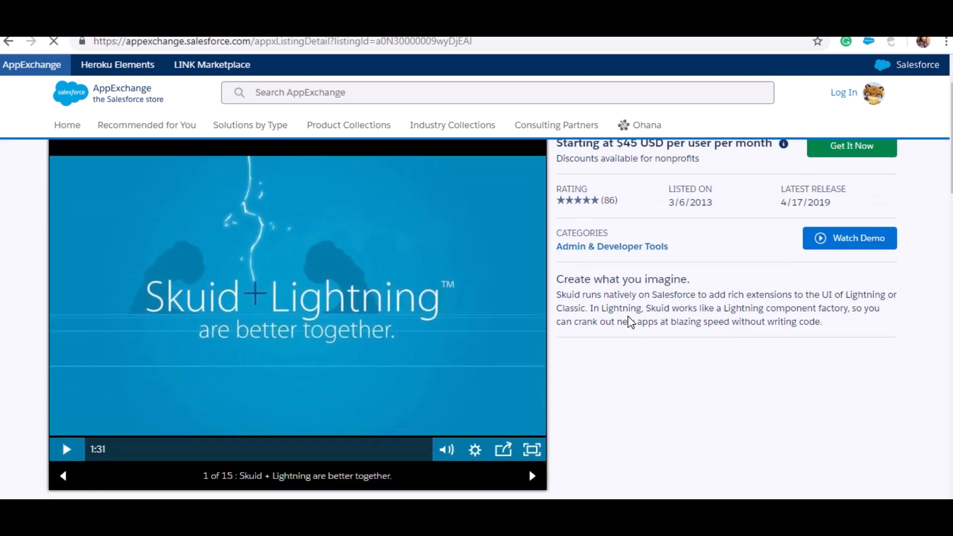
{"action": "scroll", "coordinate": [629, 320], "scroll_direction": "up", "scroll_amount": 2}
{"action": "left_click", "coordinate": [838, 222]}
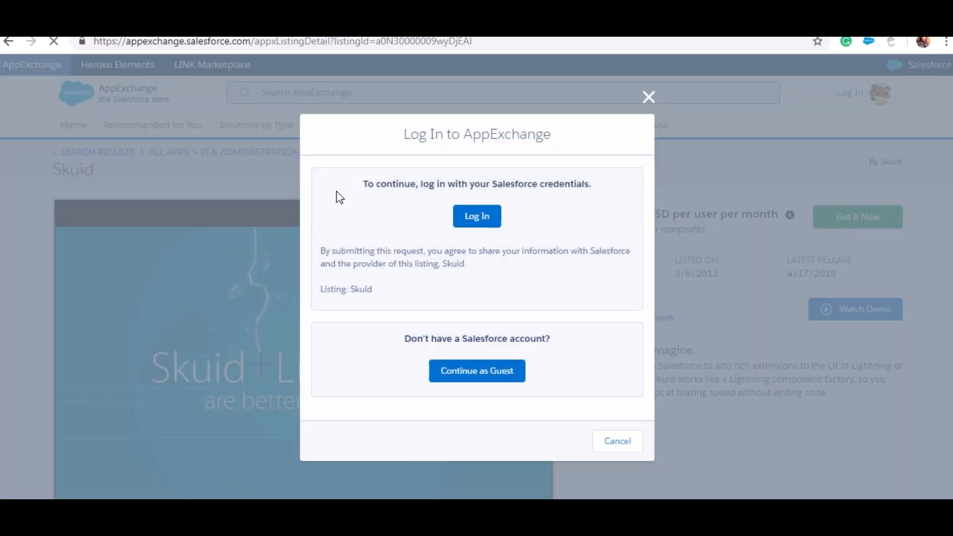
{"action": "left_click", "coordinate": [474, 220]}
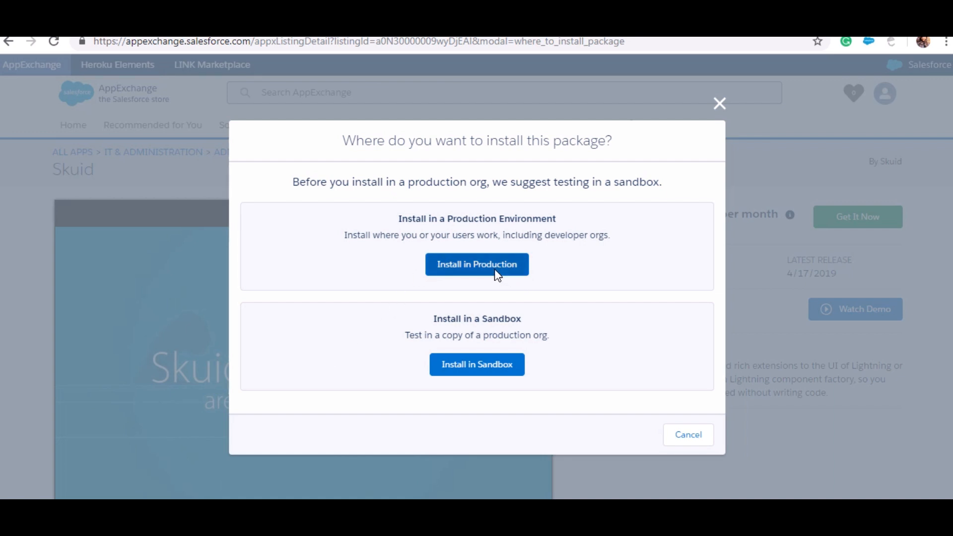
{"action": "left_click", "coordinate": [454, 269]}
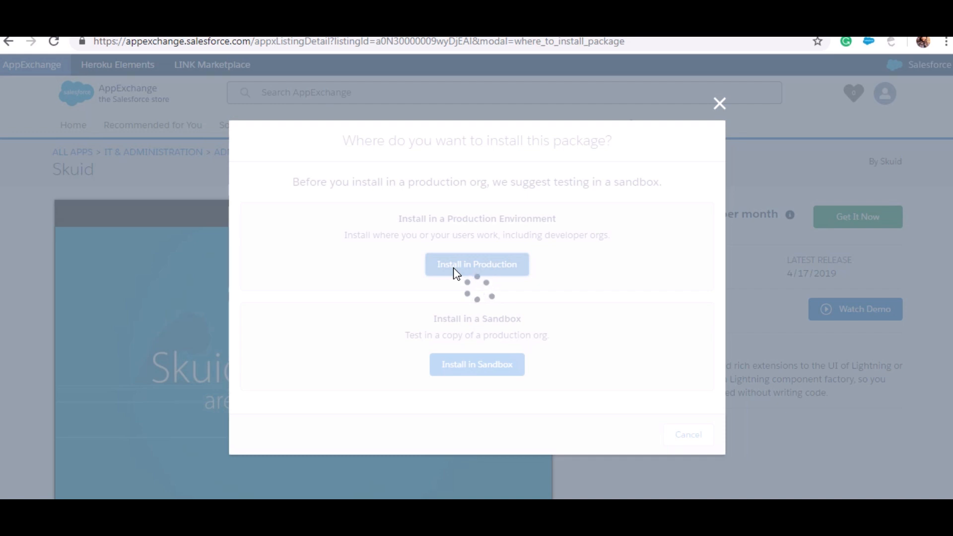
- Agree to the terms and conditions in the installation details and confirm the Skuid installation
{"action": "scroll", "coordinate": [476, 426], "scroll_direction": "down", "scroll_amount": 3}
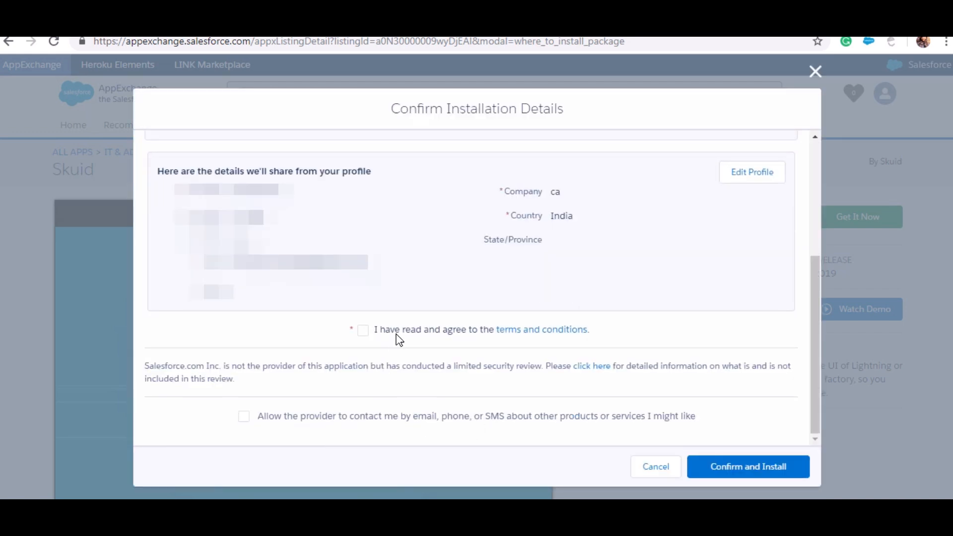
{"action": "left_click", "coordinate": [362, 330]}
{"action": "left_click", "coordinate": [727, 464]}
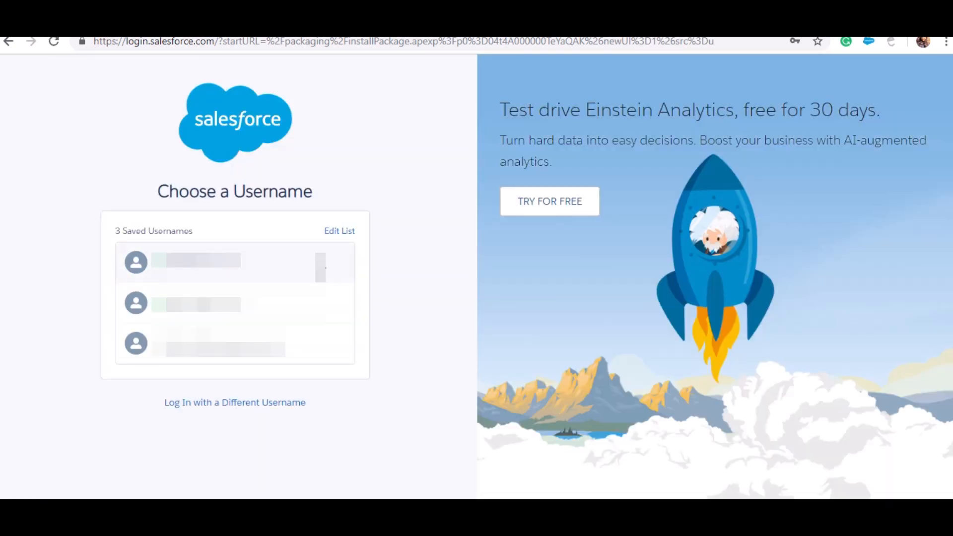
- Log in with the first saved username and start the Skuid upgrade with installation for all users
{"action": "left_click", "coordinate": [325, 268]}
{"action": "left_click", "coordinate": [525, 319]}
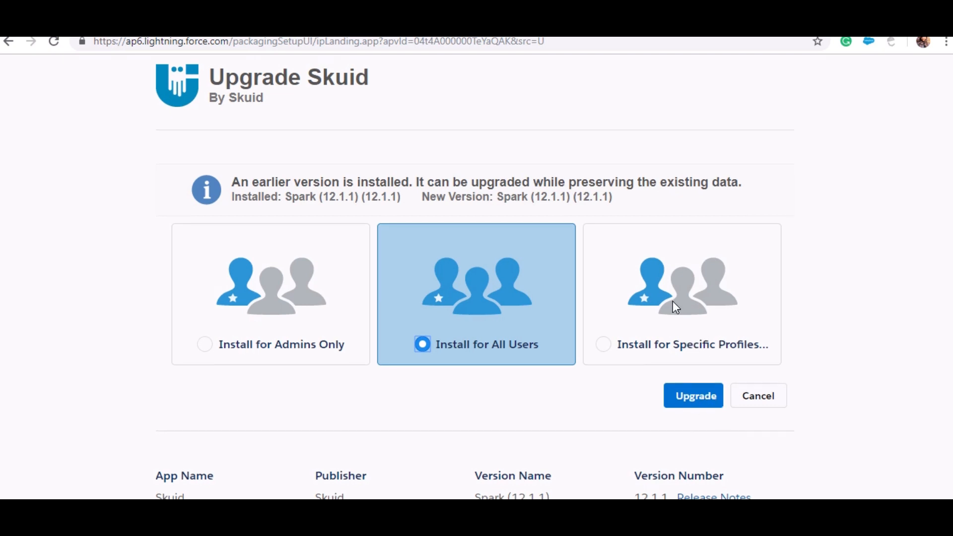
{"action": "scroll", "coordinate": [665, 387], "scroll_direction": "down", "scroll_amount": 1}
{"action": "scroll", "coordinate": [709, 380], "scroll_direction": "up", "scroll_amount": 1}
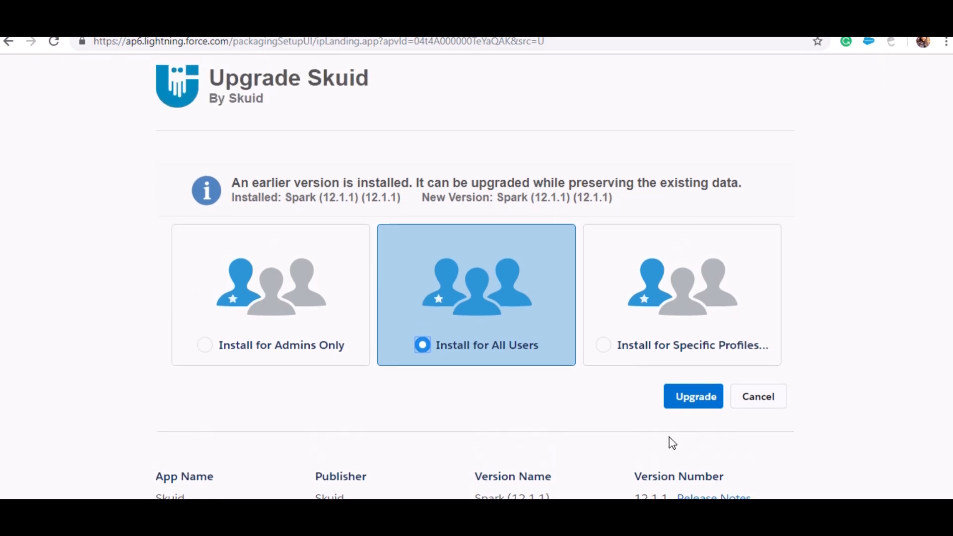
{"action": "left_click", "coordinate": [697, 406]}
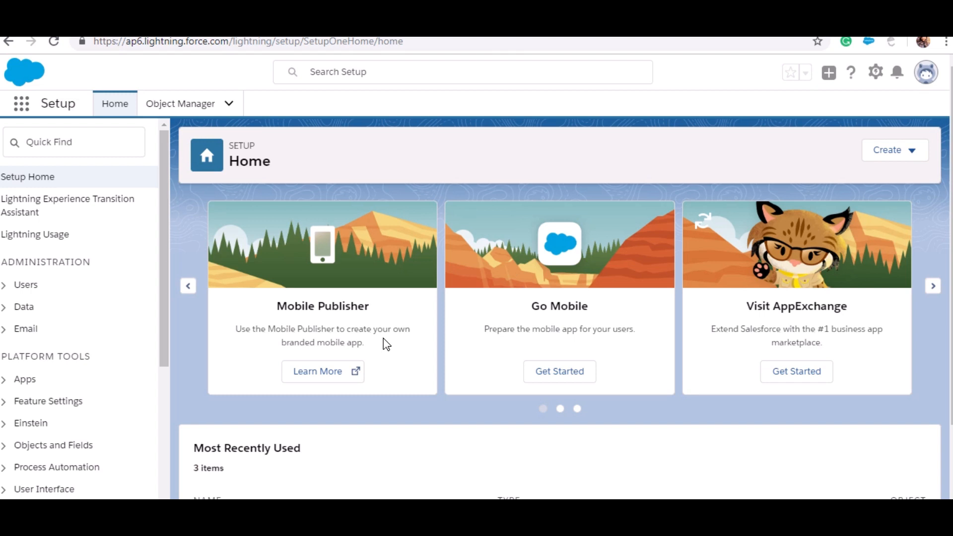
- Launch the Skuid app from Salesforce Setup and open its Skuid Central page
{"action": "scroll", "coordinate": [392, 332], "scroll_direction": "down", "scroll_amount": 2}
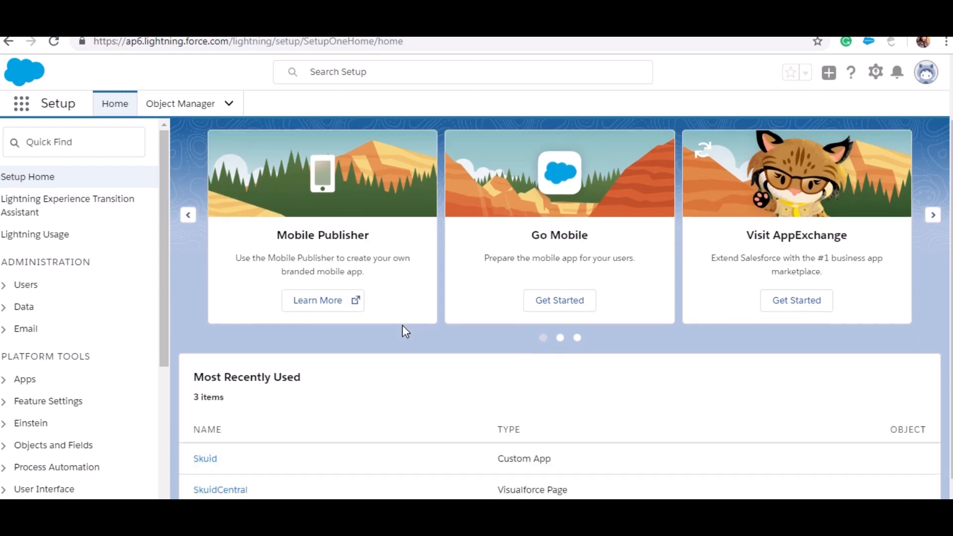
{"action": "scroll", "coordinate": [406, 332], "scroll_direction": "up", "scroll_amount": 2}
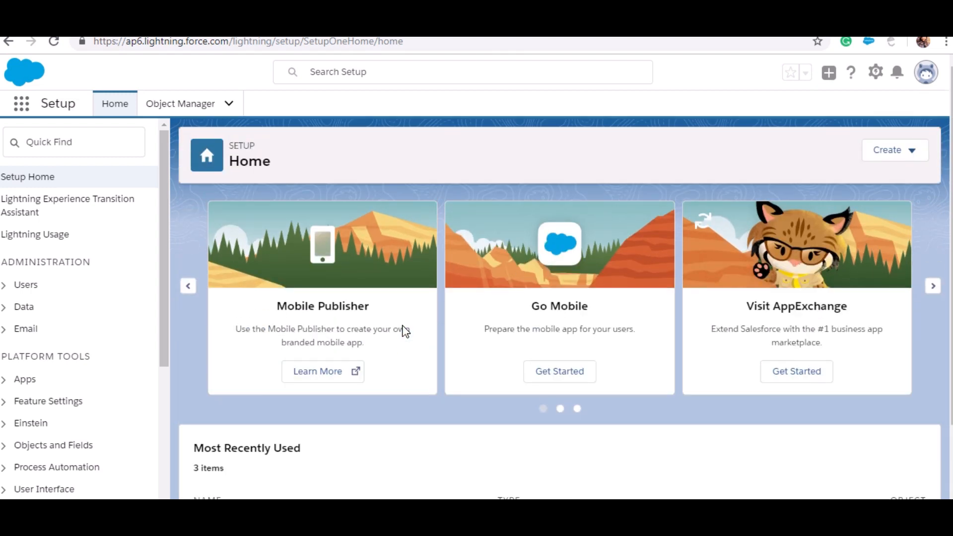
{"action": "left_click", "coordinate": [29, 103]}
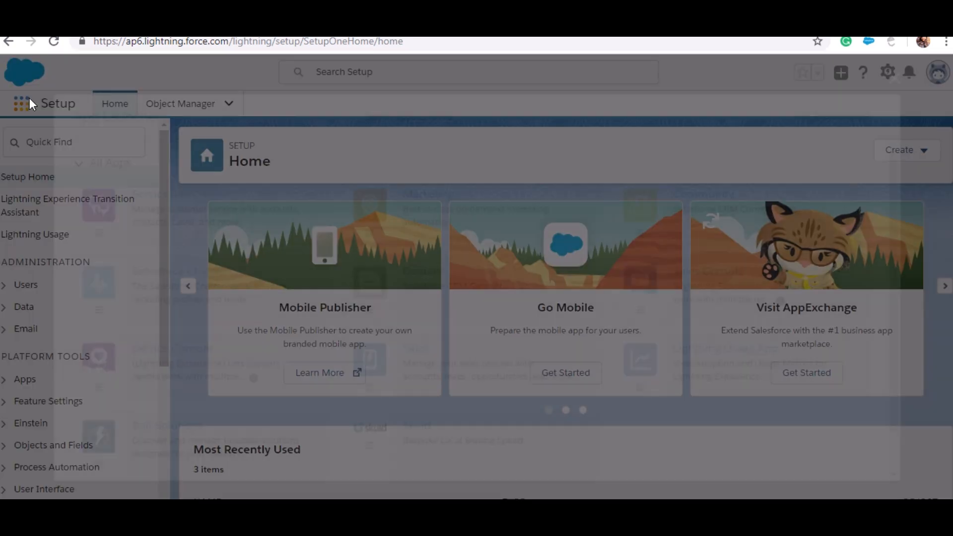
{"action": "scroll", "coordinate": [546, 343], "scroll_direction": "down", "scroll_amount": 3}
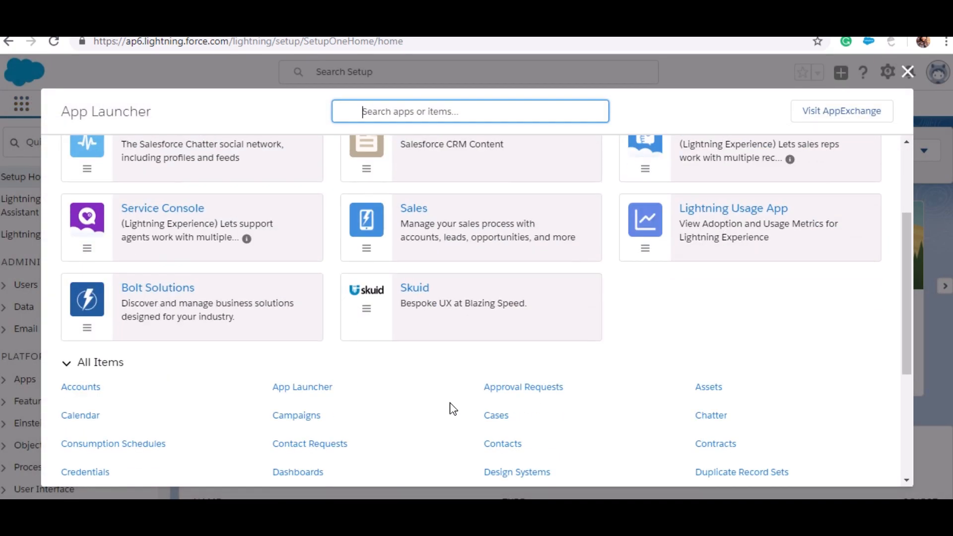
{"action": "left_click", "coordinate": [410, 289]}
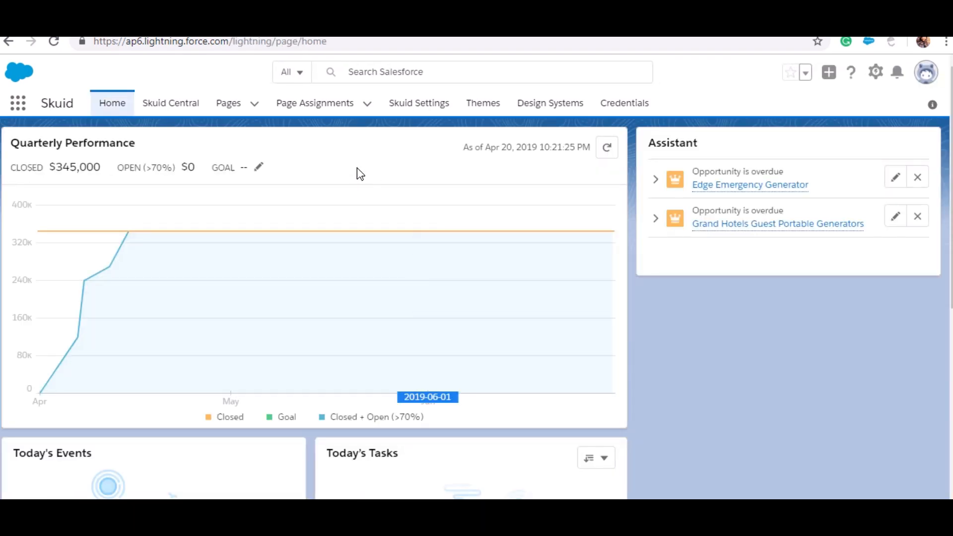
{"action": "scroll", "coordinate": [268, 387], "scroll_direction": "down", "scroll_amount": 5}
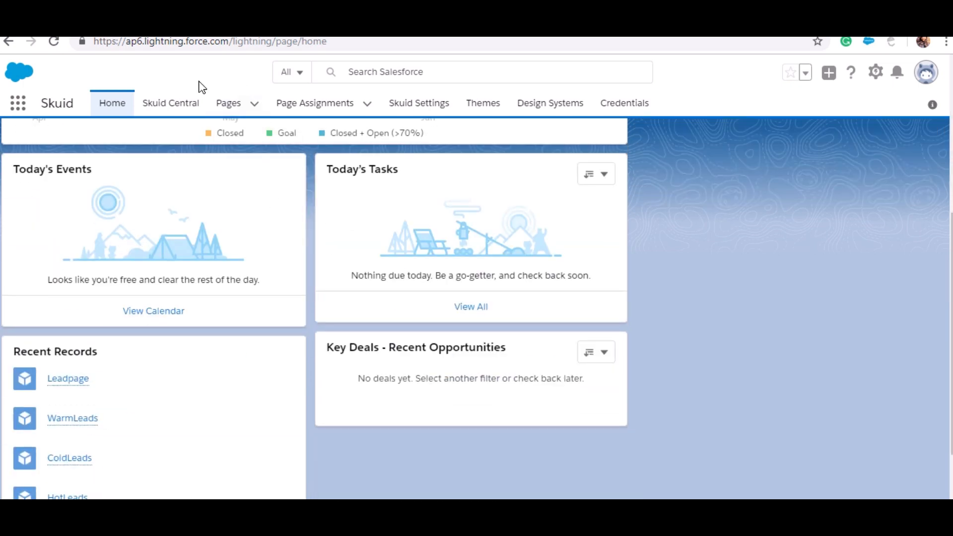
{"action": "left_click", "coordinate": [171, 105]}
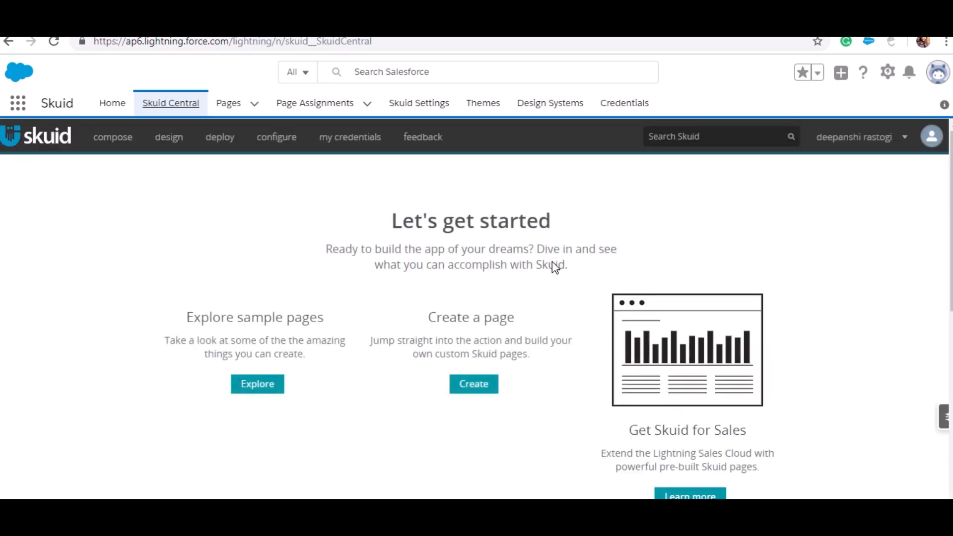
- Create a new Skuid page named Leadpages, keeping API version v1, the blank starting point and the Desktop page type
{"action": "scroll", "coordinate": [573, 326], "scroll_direction": "down", "scroll_amount": 2}
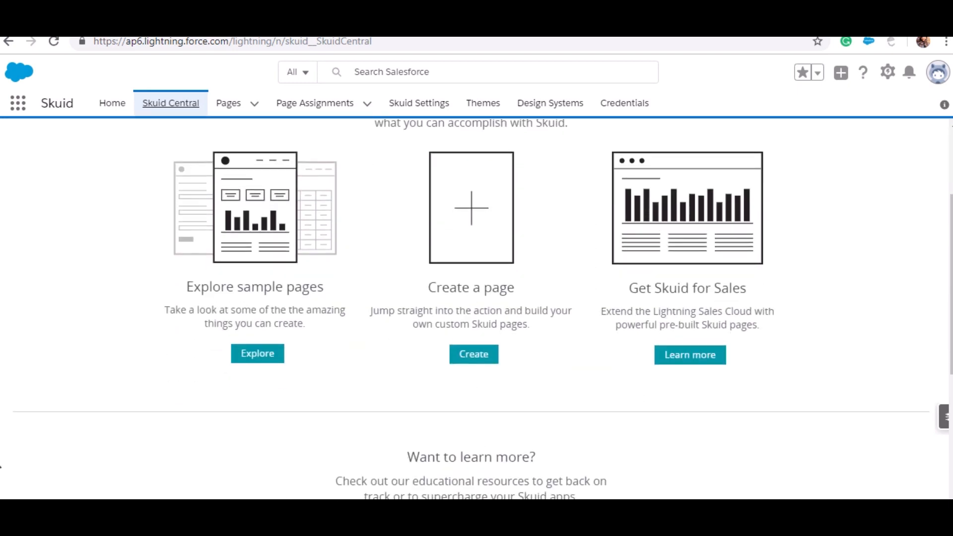
{"action": "scroll", "coordinate": [236, 272], "scroll_direction": "down", "scroll_amount": 2}
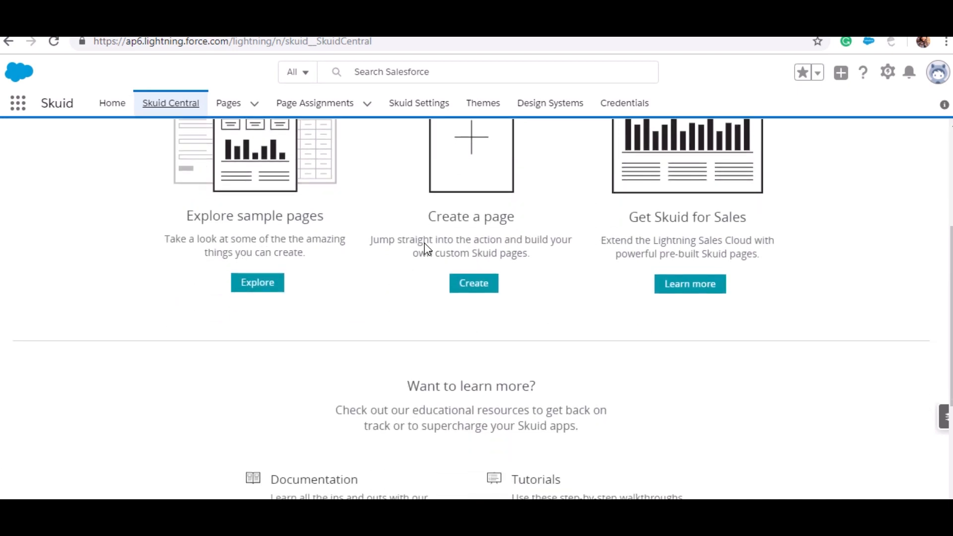
{"action": "scroll", "coordinate": [668, 258], "scroll_direction": "up", "scroll_amount": 2}
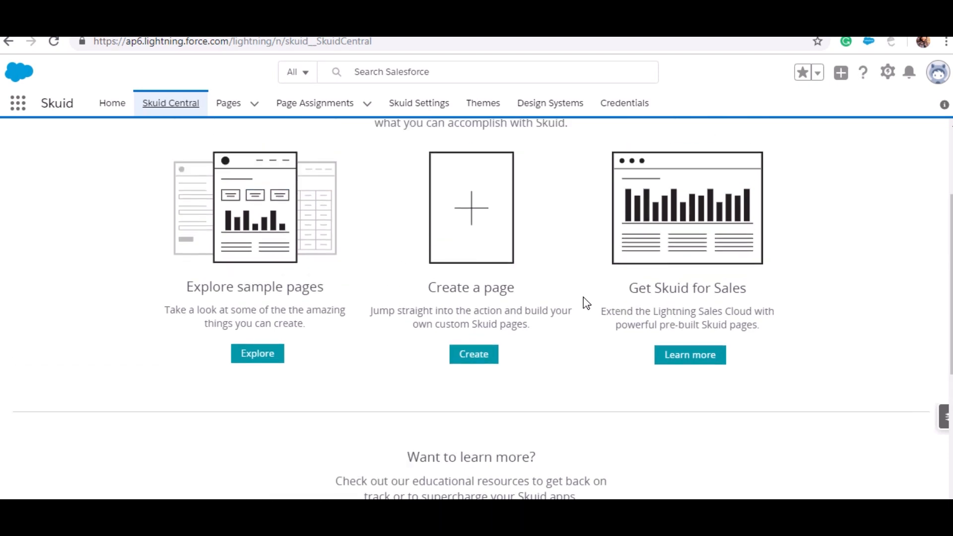
{"action": "scroll", "coordinate": [585, 303], "scroll_direction": "up", "scroll_amount": 2}
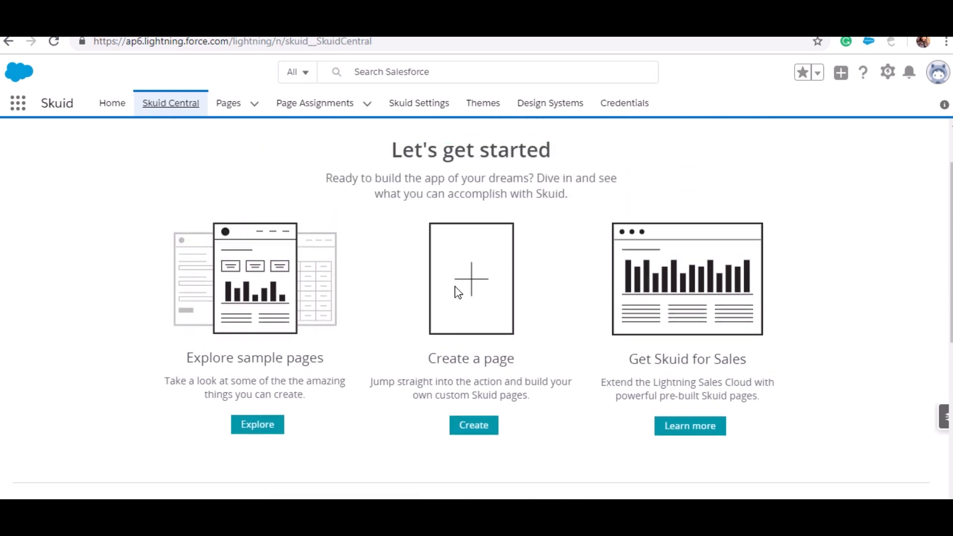
{"action": "scroll", "coordinate": [496, 253], "scroll_direction": "down", "scroll_amount": 4}
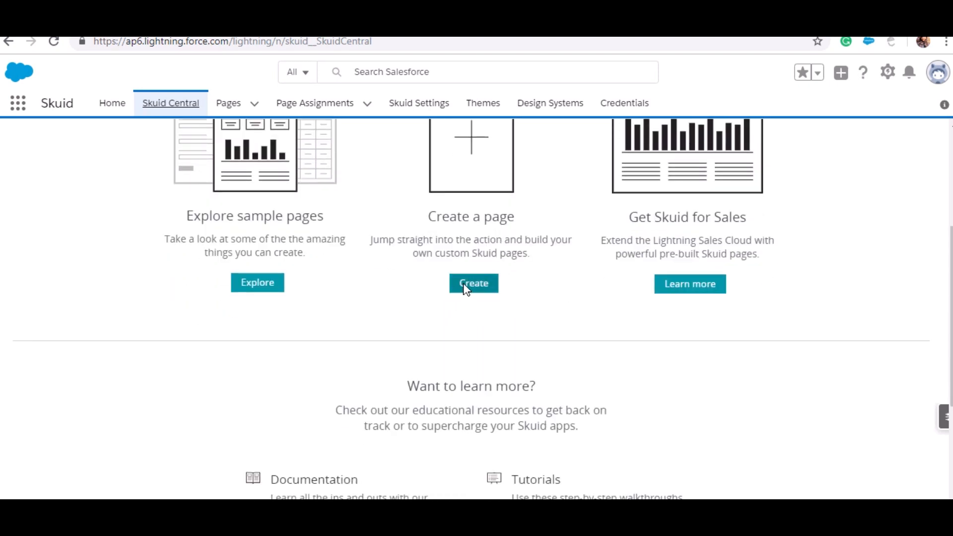
{"action": "left_click", "coordinate": [466, 287]}
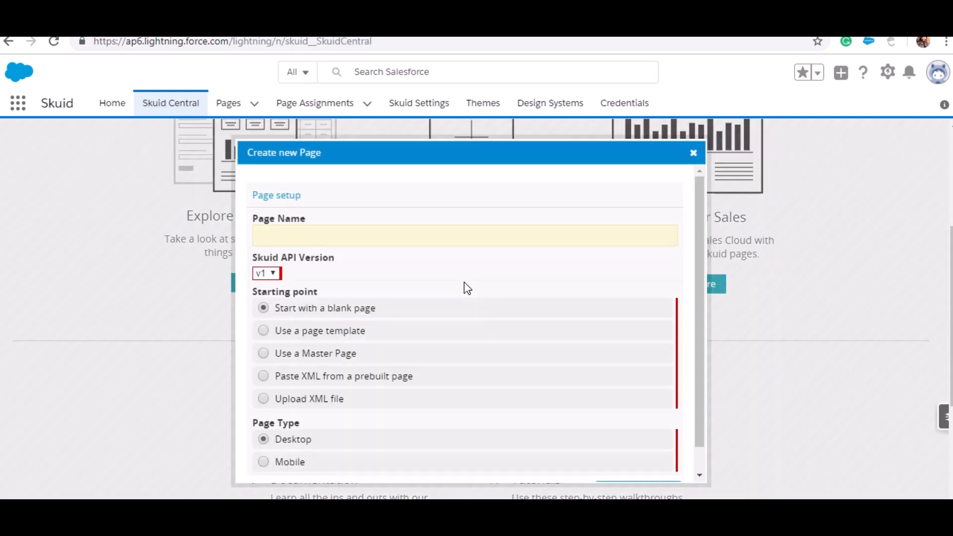
{"action": "left_click", "coordinate": [376, 241]}
{"action": "type", "text": "Leadpages"}
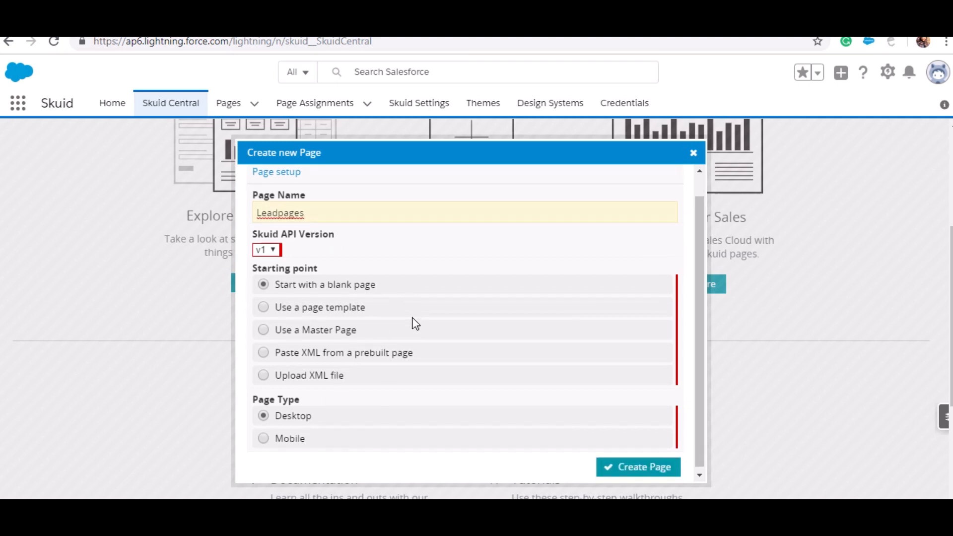
{"action": "scroll", "coordinate": [414, 322], "scroll_direction": "down", "scroll_amount": 1}
{"action": "left_click", "coordinate": [655, 465]}
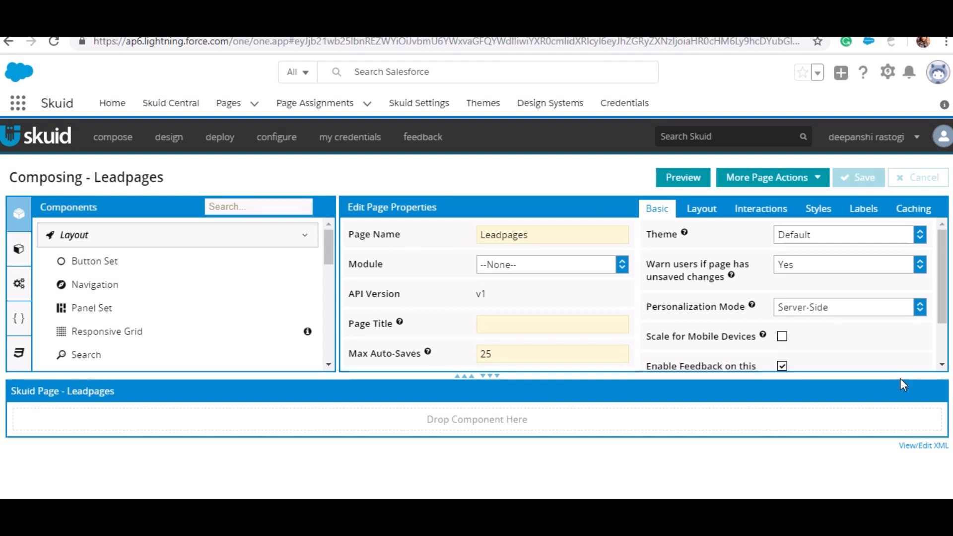
- Add a model to the Leadpages page and set its Model Id to Leads
{"action": "left_click", "coordinate": [20, 255]}
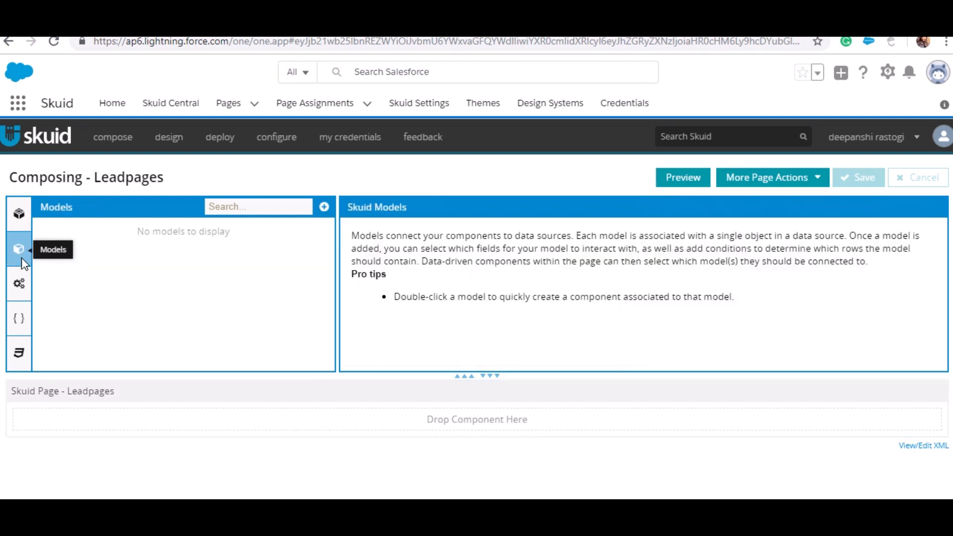
{"action": "left_click", "coordinate": [325, 209]}
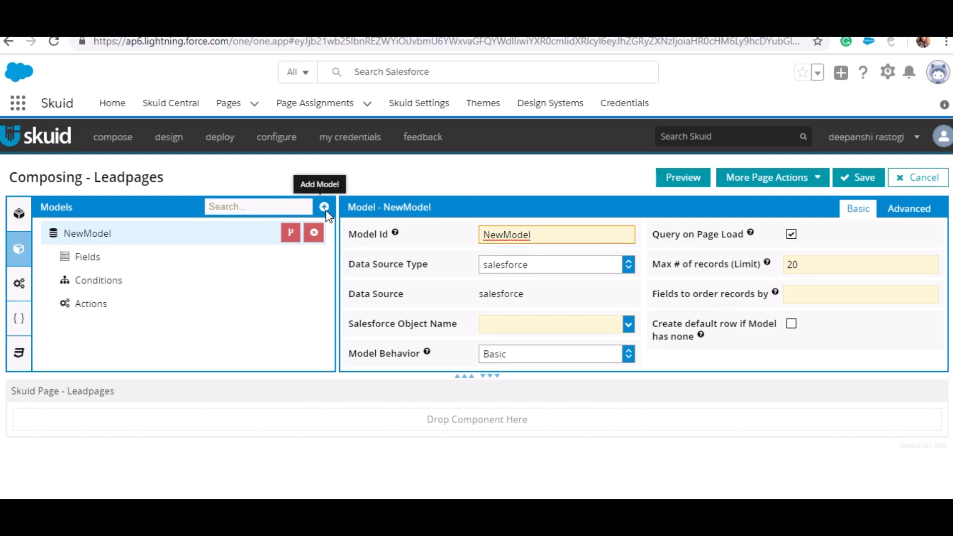
{"action": "key", "text": "BackSpace"}
{"action": "key", "text": "BackSpace"}
{"action": "key", "text": "BackSpace"}
{"action": "key", "text": "BackSpace"}
{"action": "key", "text": "BackSpace"}
{"action": "key", "text": "BackSpace"}
{"action": "key", "text": "BackSpace"}
{"action": "key", "text": "BackSpace"}
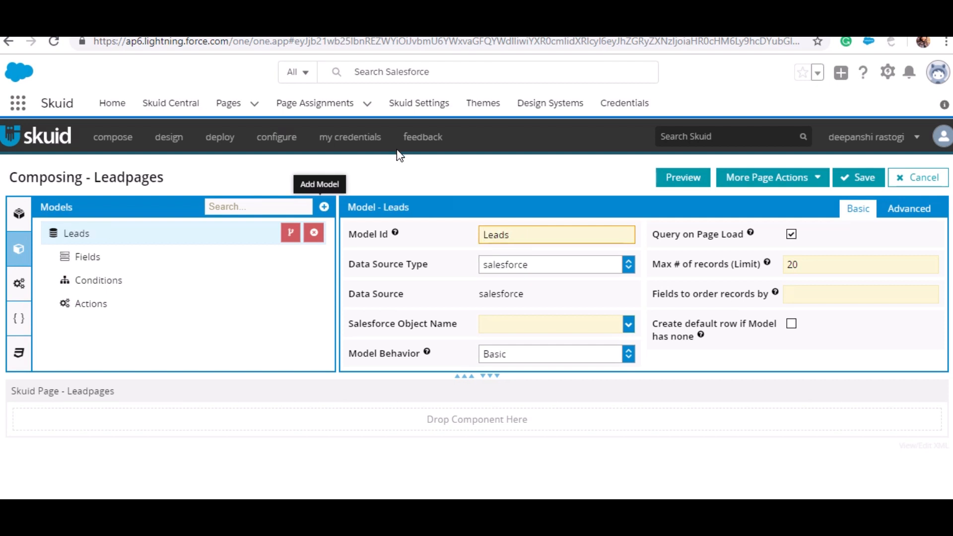
- Set the Leads model's Salesforce object name to Lead
{"action": "left_click", "coordinate": [511, 325]}
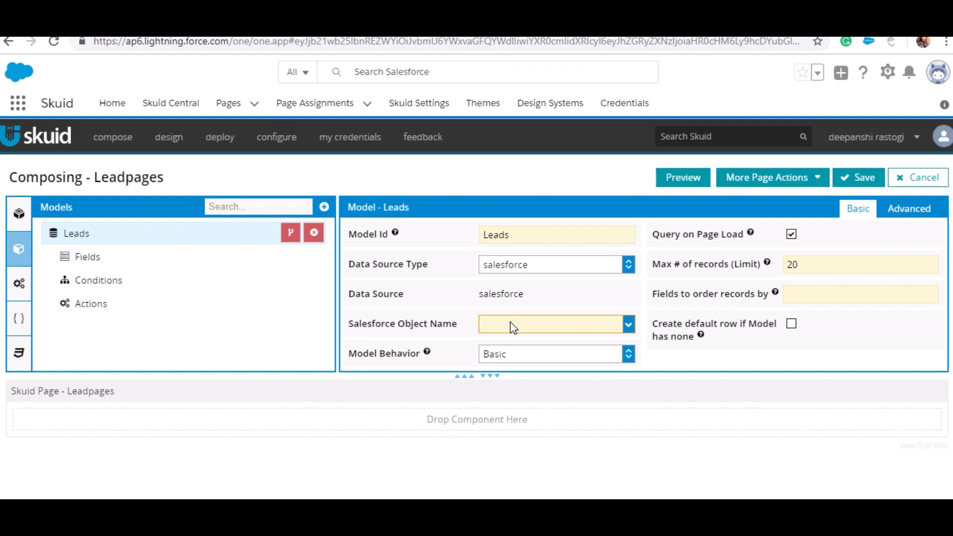
{"action": "type", "text": "Lea"}
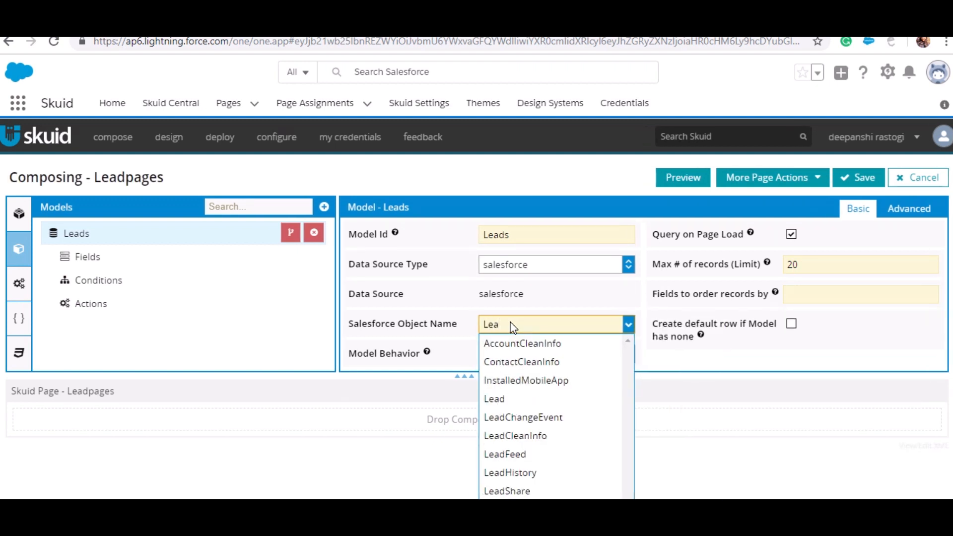
{"action": "type", "text": "d"}
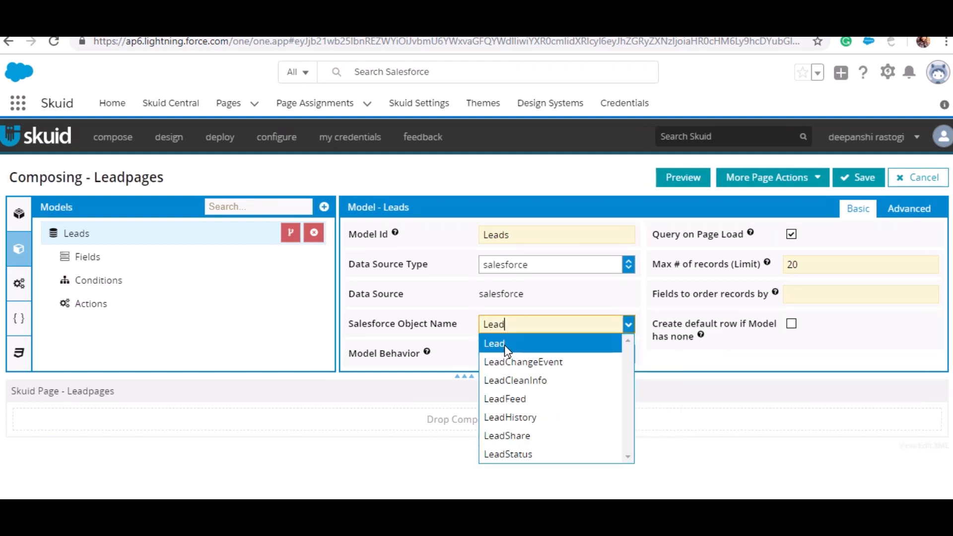
{"action": "left_click", "coordinate": [504, 345]}
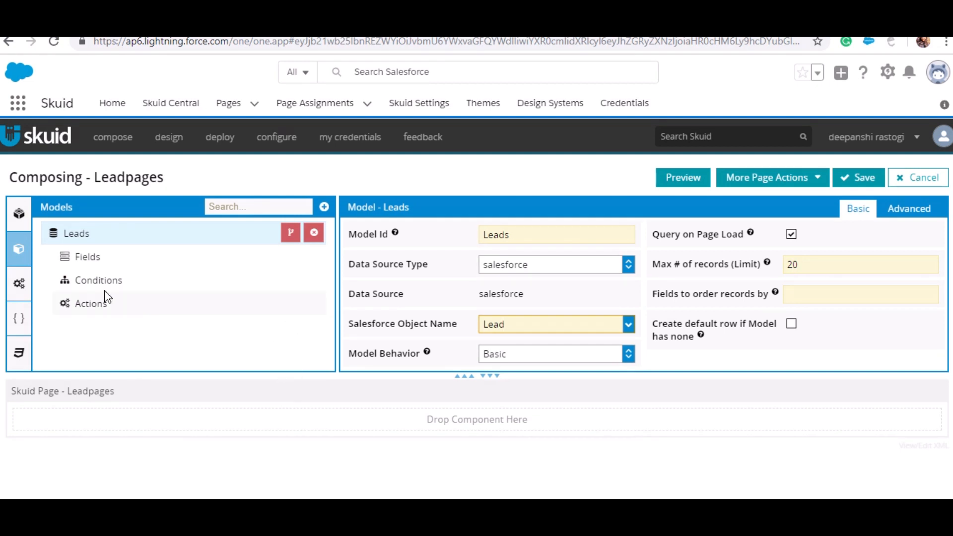
- Add the Address, Annual Revenue, City and Country fields to the Leads model
{"action": "left_click", "coordinate": [134, 266]}
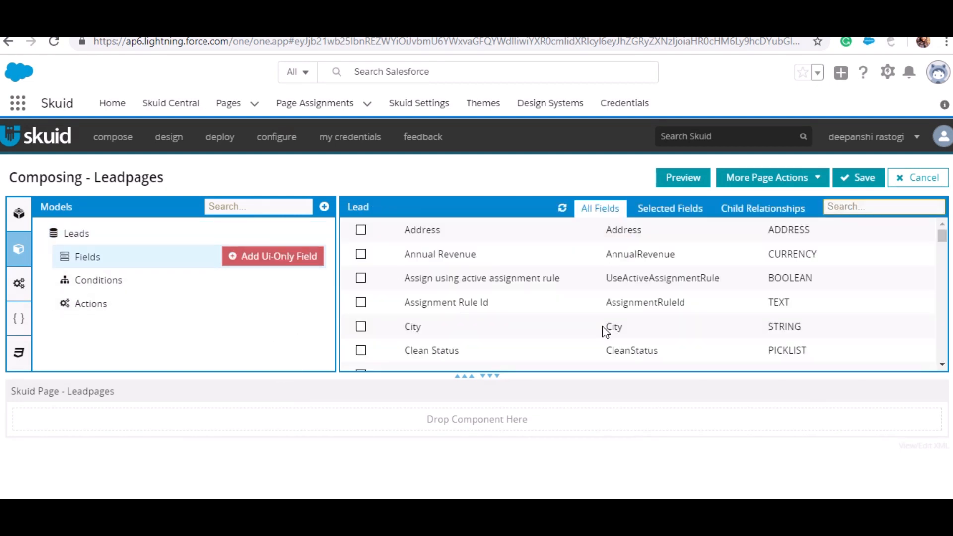
{"action": "left_click", "coordinate": [360, 229]}
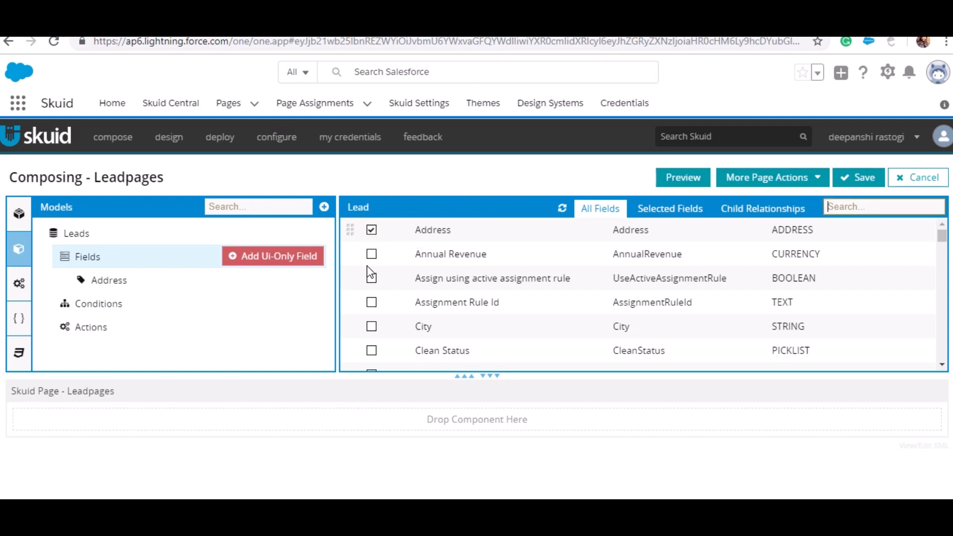
{"action": "left_click", "coordinate": [371, 253]}
{"action": "left_click", "coordinate": [371, 326]}
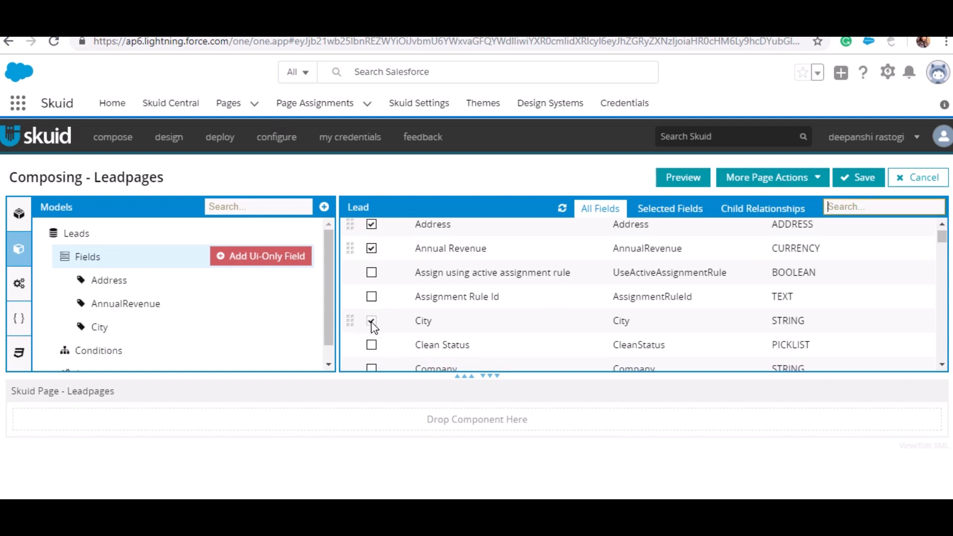
{"action": "scroll", "coordinate": [373, 327], "scroll_direction": "down", "scroll_amount": 3}
{"action": "scroll", "coordinate": [386, 304], "scroll_direction": "down", "scroll_amount": 2}
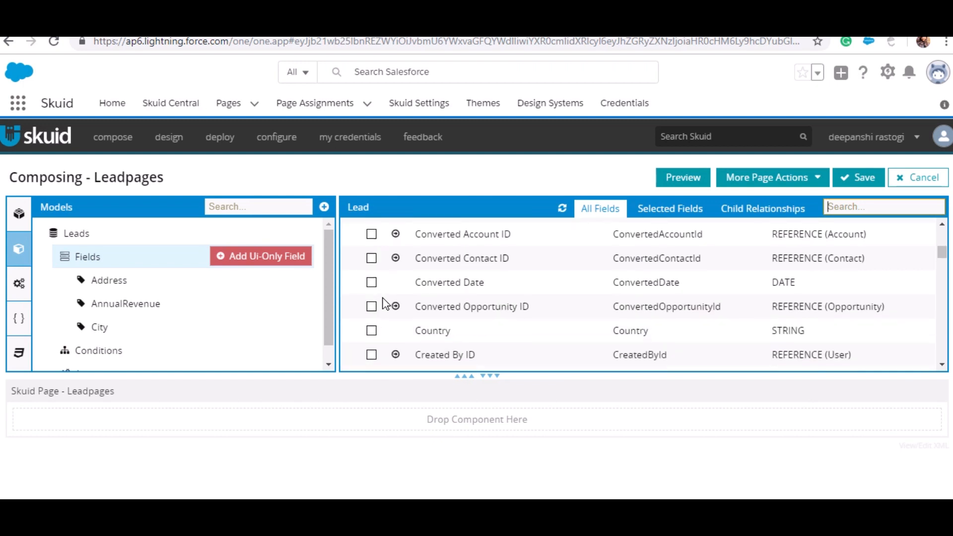
{"action": "scroll", "coordinate": [385, 304], "scroll_direction": "down", "scroll_amount": 3}
{"action": "scroll", "coordinate": [373, 258], "scroll_direction": "up", "scroll_amount": 3}
{"action": "left_click", "coordinate": [372, 330]}
- Include the Description and Email fields in the Leads model
{"action": "scroll", "coordinate": [536, 301], "scroll_direction": "down", "scroll_amount": 3}
{"action": "scroll", "coordinate": [272, 298], "scroll_direction": "down", "scroll_amount": 2}
{"action": "scroll", "coordinate": [371, 300], "scroll_direction": "down", "scroll_amount": 3}
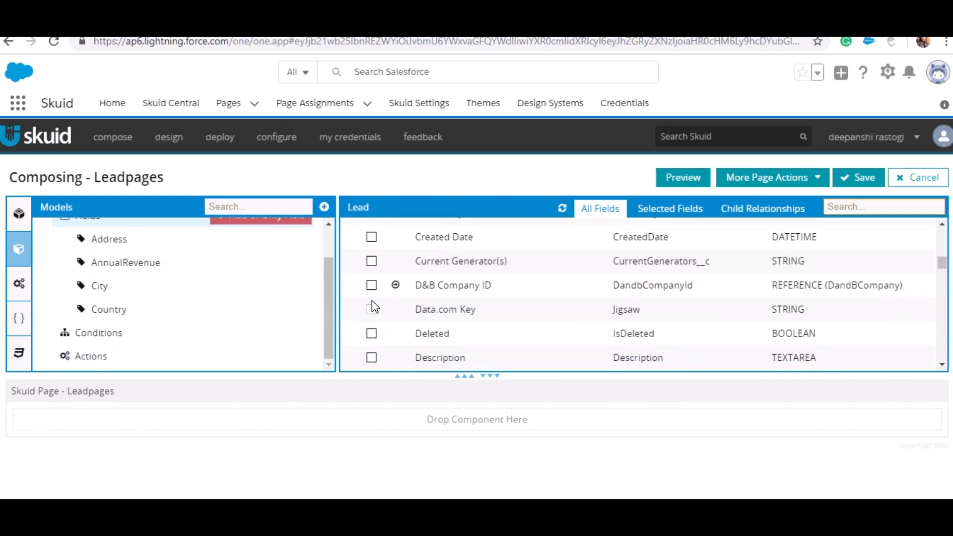
{"action": "scroll", "coordinate": [392, 278], "scroll_direction": "down", "scroll_amount": 3}
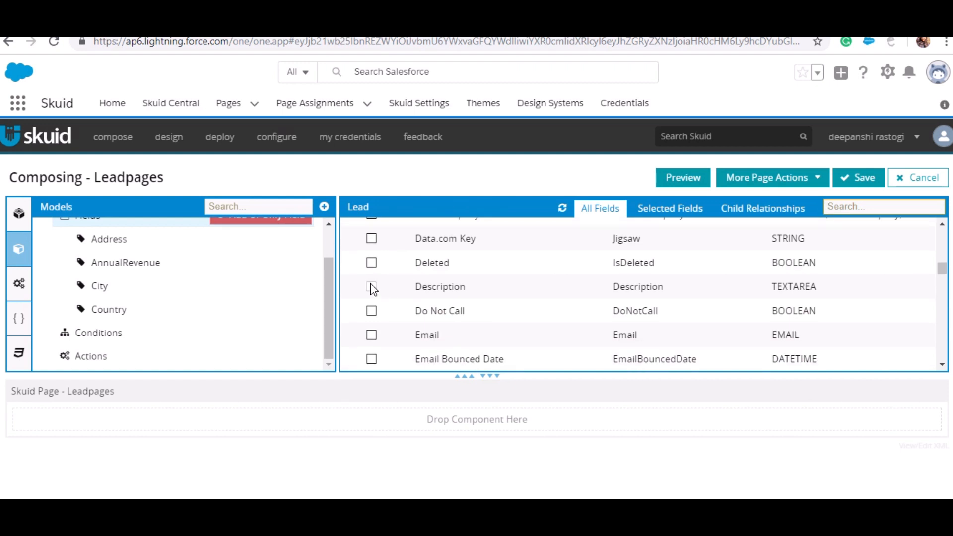
{"action": "left_click", "coordinate": [371, 287]}
{"action": "scroll", "coordinate": [373, 290], "scroll_direction": "down", "scroll_amount": 3}
{"action": "left_click", "coordinate": [373, 264]}
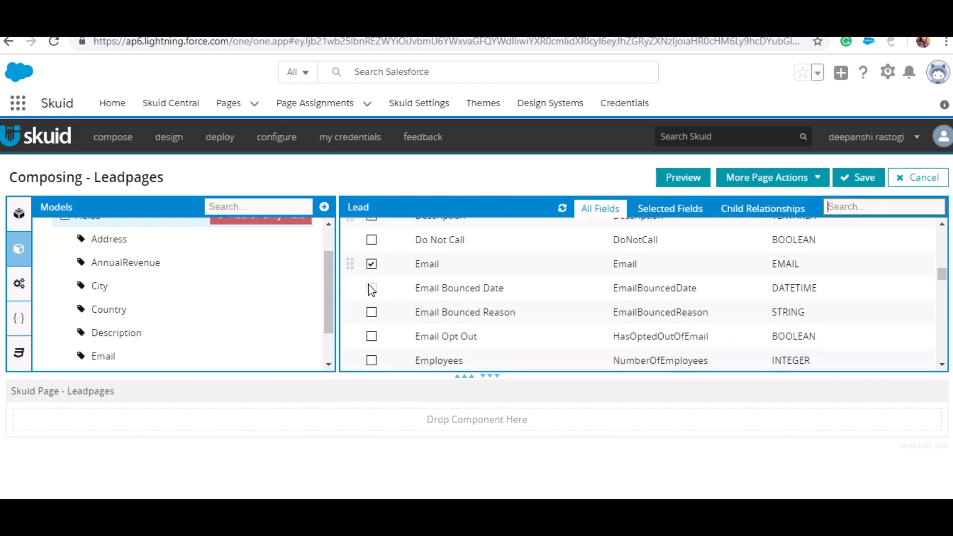
- Add the Fax, First Name, Full Name and Industry fields to the Leads model
{"action": "scroll", "coordinate": [375, 336], "scroll_direction": "down", "scroll_amount": 1}
{"action": "scroll", "coordinate": [377, 337], "scroll_direction": "down", "scroll_amount": 1}
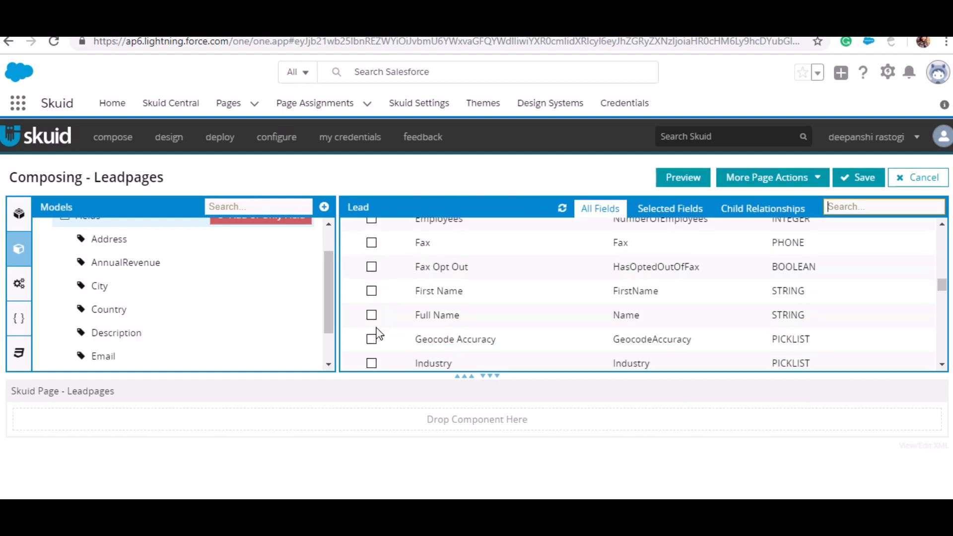
{"action": "left_click", "coordinate": [371, 242]}
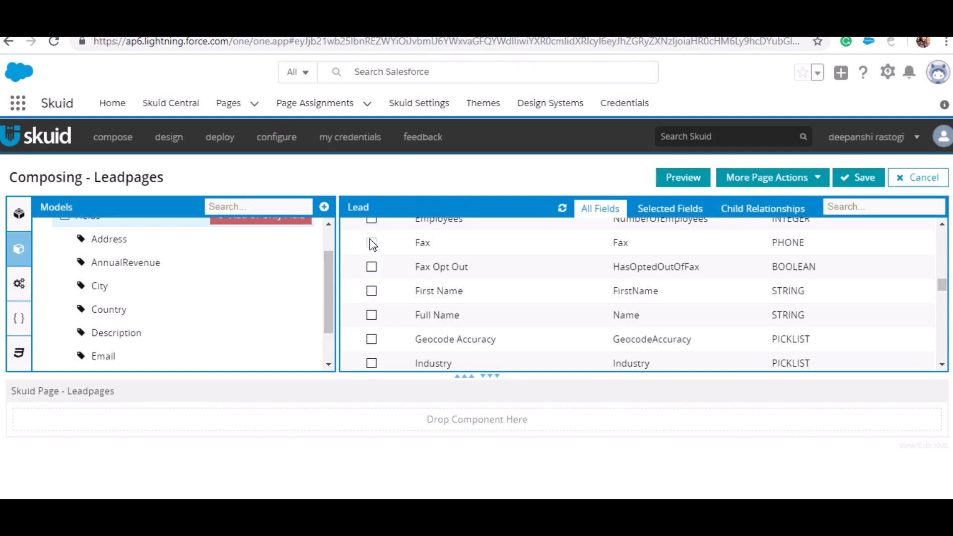
{"action": "left_click", "coordinate": [371, 291]}
{"action": "scroll", "coordinate": [367, 278], "scroll_direction": "down", "scroll_amount": 1}
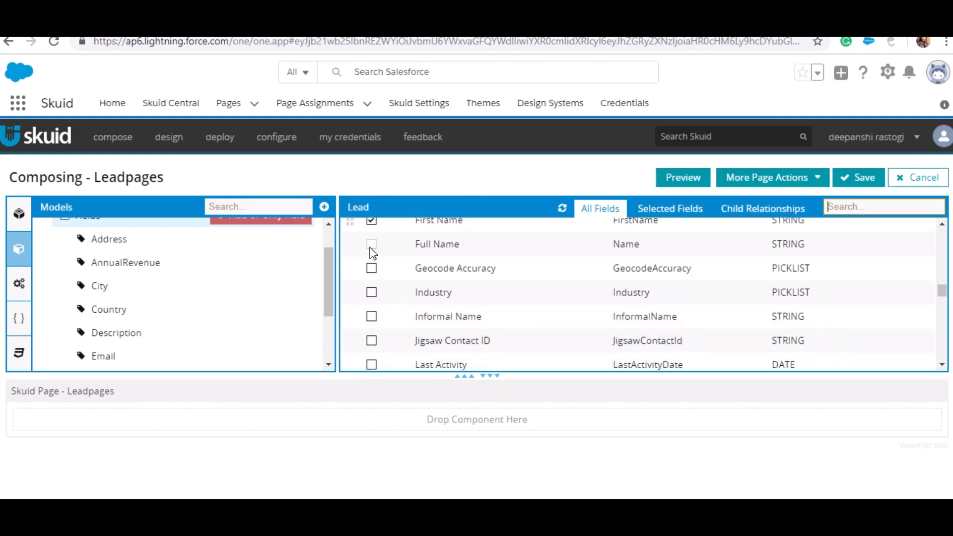
{"action": "left_click", "coordinate": [371, 244]}
{"action": "left_click", "coordinate": [371, 293]}
- Add the Last Name, Lead ID, Lead Source and Middle Name fields to the Leads model
{"action": "scroll", "coordinate": [375, 336], "scroll_direction": "down", "scroll_amount": 1}
{"action": "scroll", "coordinate": [454, 343], "scroll_direction": "down", "scroll_amount": 1}
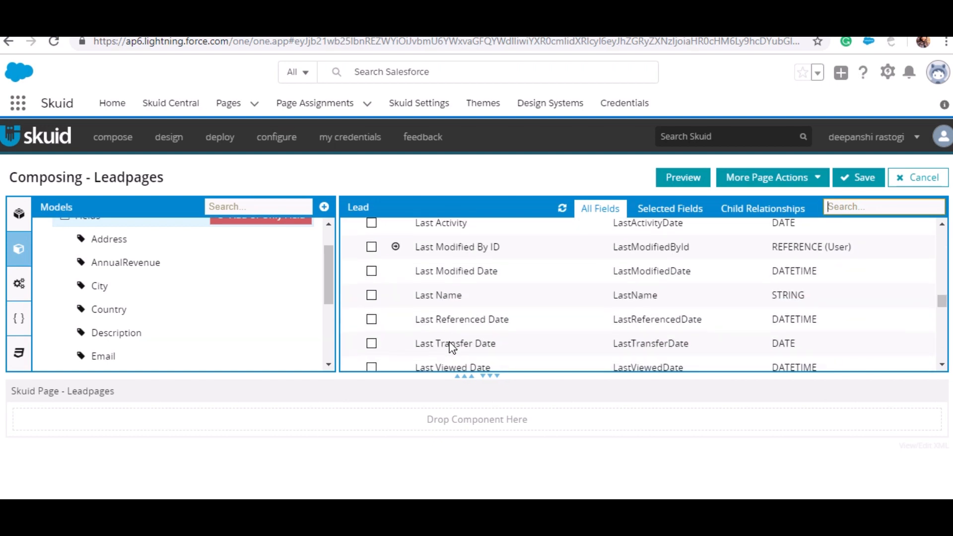
{"action": "left_click", "coordinate": [372, 295]}
{"action": "scroll", "coordinate": [375, 318], "scroll_direction": "down", "scroll_amount": 1}
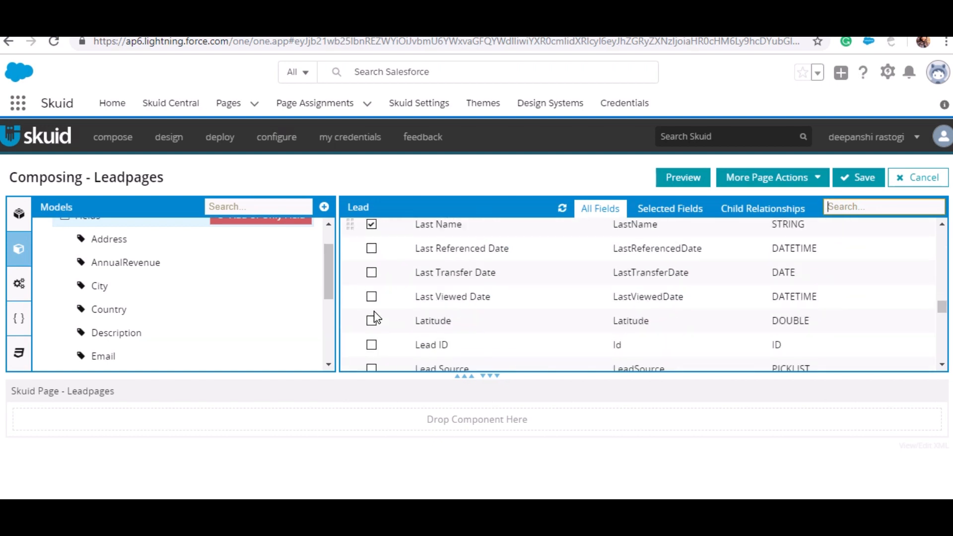
{"action": "scroll", "coordinate": [376, 318], "scroll_direction": "down", "scroll_amount": 1}
{"action": "left_click", "coordinate": [371, 274]}
{"action": "left_click", "coordinate": [371, 298]}
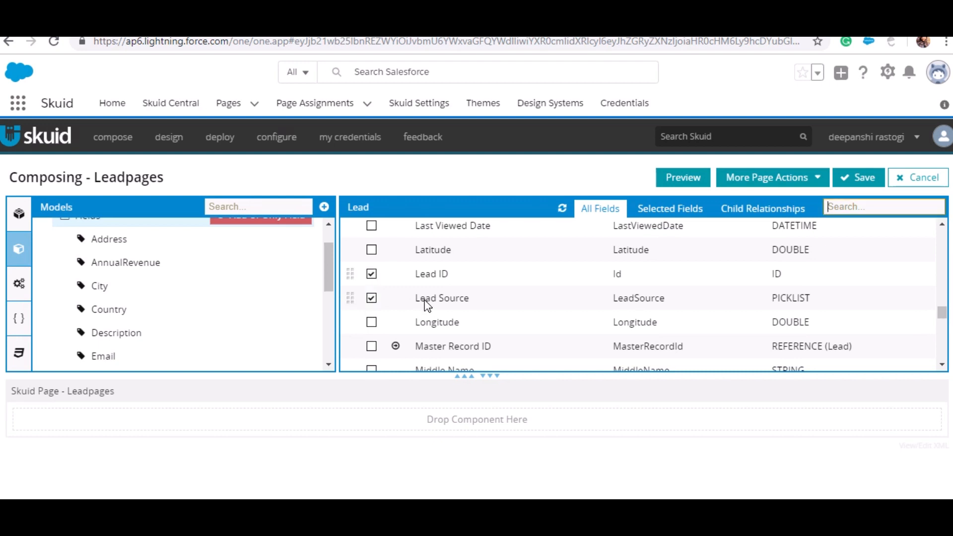
{"action": "scroll", "coordinate": [375, 301], "scroll_direction": "down", "scroll_amount": 1}
{"action": "left_click", "coordinate": [372, 298]}
- Include the Phone and Rating fields in the Leads model
{"action": "scroll", "coordinate": [370, 296], "scroll_direction": "down", "scroll_amount": 1}
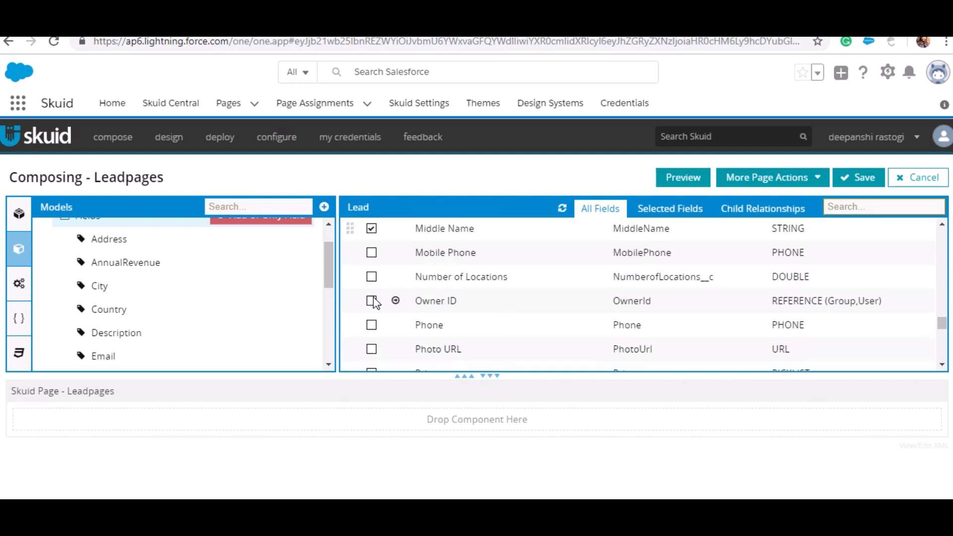
{"action": "scroll", "coordinate": [377, 292], "scroll_direction": "down", "scroll_amount": 1}
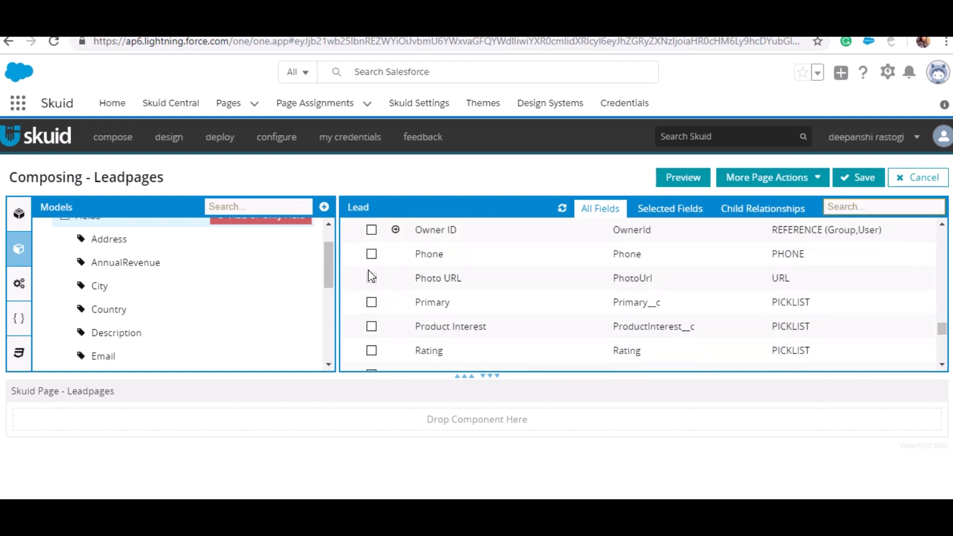
{"action": "left_click", "coordinate": [372, 254]}
{"action": "scroll", "coordinate": [377, 281], "scroll_direction": "down", "scroll_amount": 1}
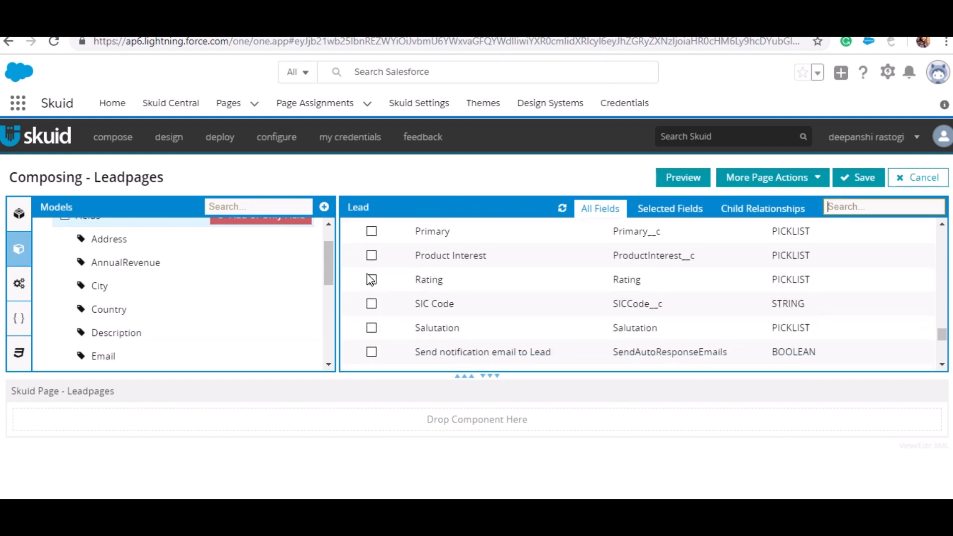
{"action": "left_click", "coordinate": [372, 280]}
- Add the Status, State/Province, Street and Zip/Postal Code fields to the Leads model
{"action": "scroll", "coordinate": [377, 296], "scroll_direction": "down", "scroll_amount": 2}
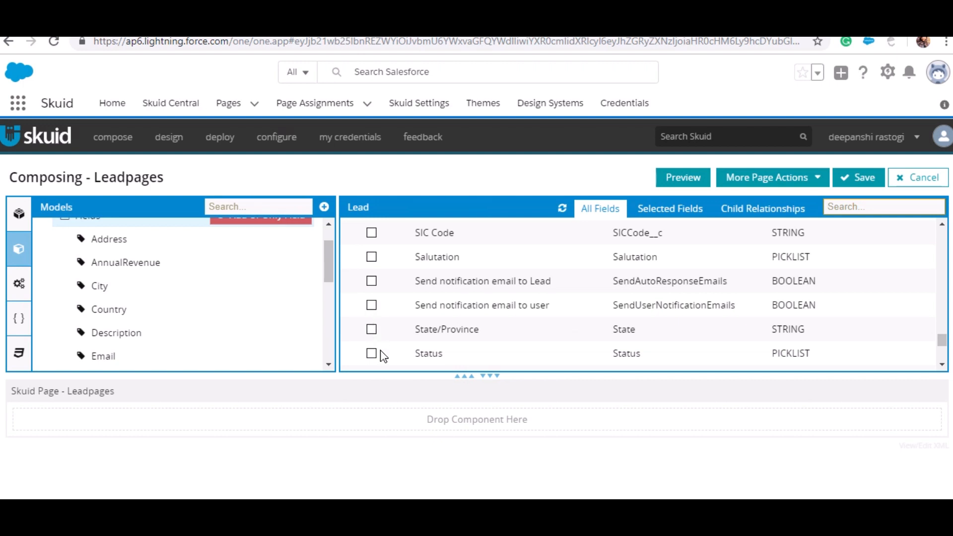
{"action": "left_click", "coordinate": [371, 353]}
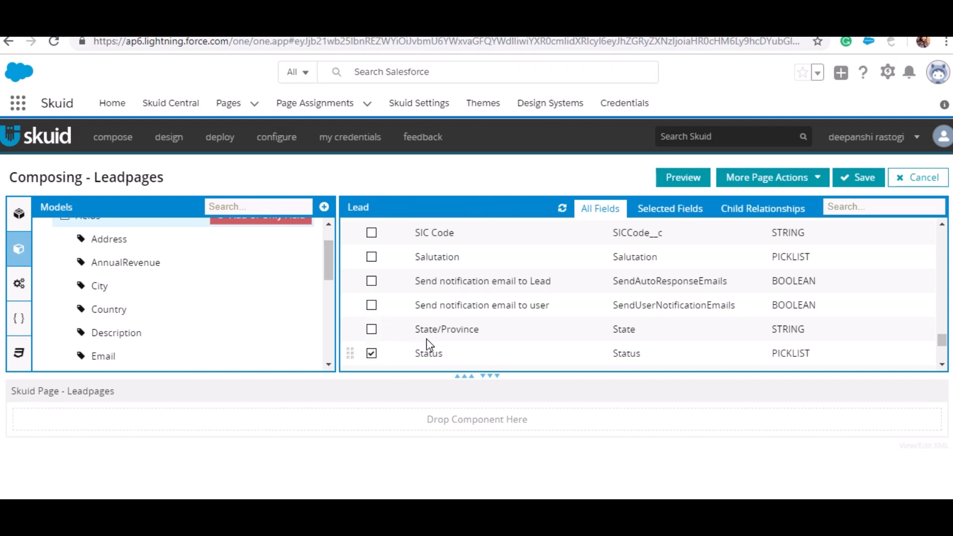
{"action": "left_click", "coordinate": [371, 330]}
{"action": "scroll", "coordinate": [372, 330], "scroll_direction": "down", "scroll_amount": 1}
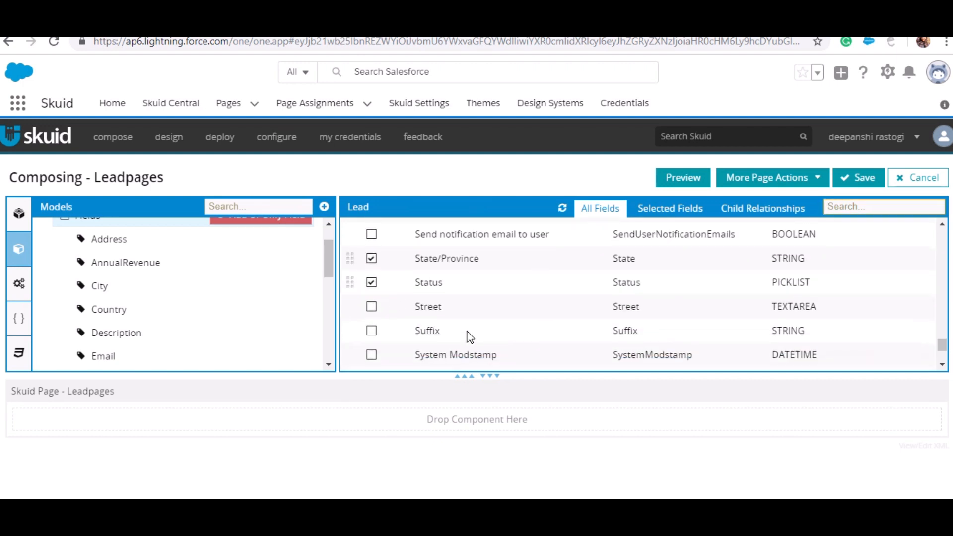
{"action": "left_click", "coordinate": [371, 306]}
{"action": "scroll", "coordinate": [401, 325], "scroll_direction": "down", "scroll_amount": 1}
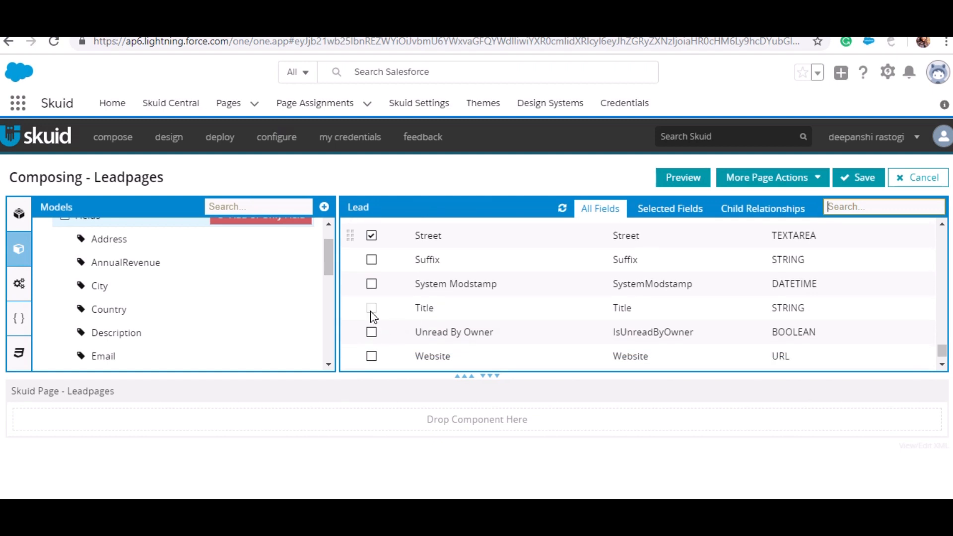
{"action": "scroll", "coordinate": [371, 312], "scroll_direction": "down", "scroll_amount": 1}
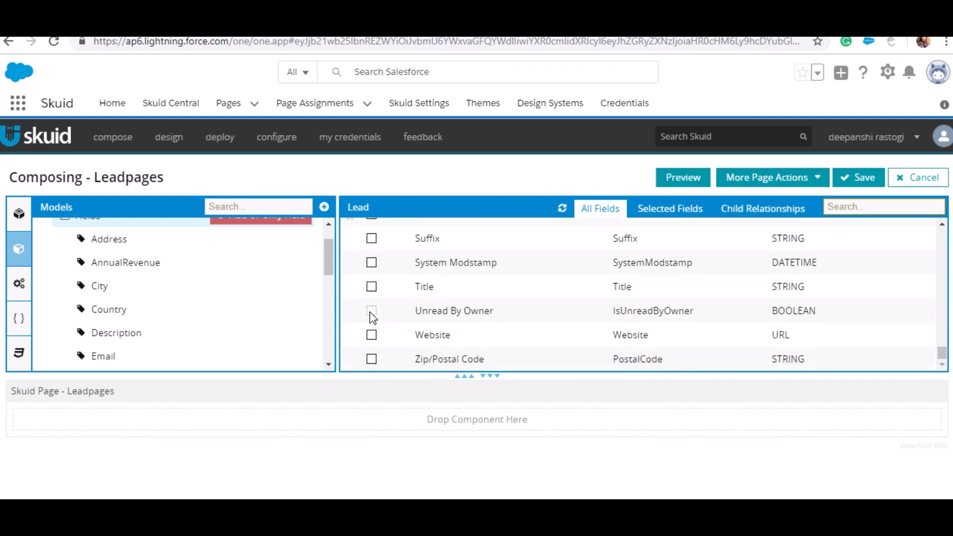
{"action": "left_click", "coordinate": [371, 359]}
- Review the Leads model's selected fields and the Lead object's available child relationships
{"action": "scroll", "coordinate": [487, 323], "scroll_direction": "up", "scroll_amount": 15}
{"action": "left_click", "coordinate": [670, 210]}
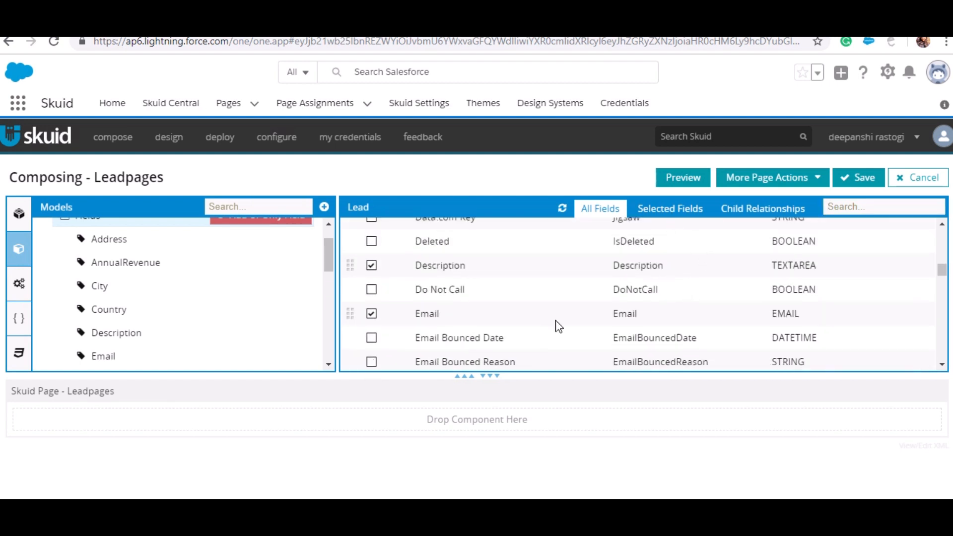
{"action": "scroll", "coordinate": [570, 296], "scroll_direction": "down", "scroll_amount": 10}
{"action": "scroll", "coordinate": [506, 308], "scroll_direction": "up", "scroll_amount": 10}
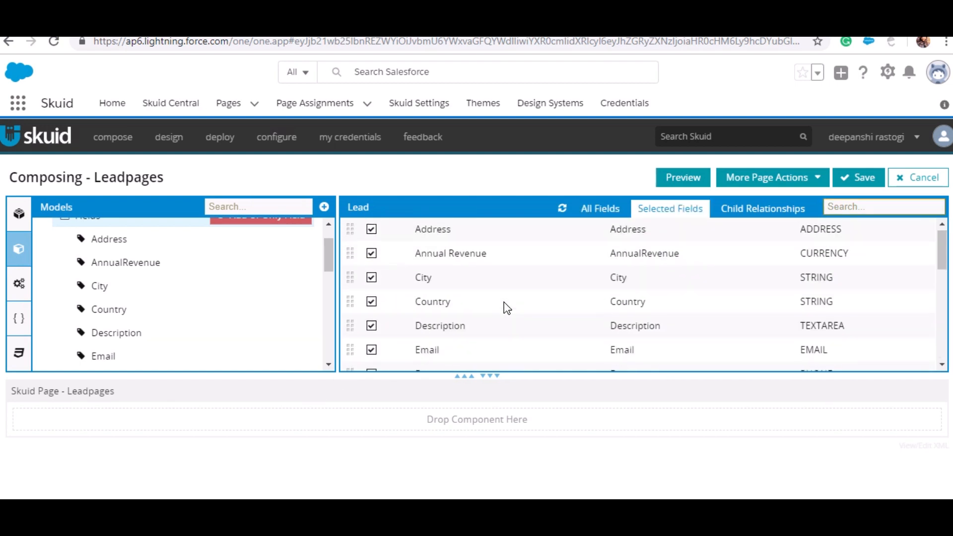
{"action": "left_click", "coordinate": [758, 213]}
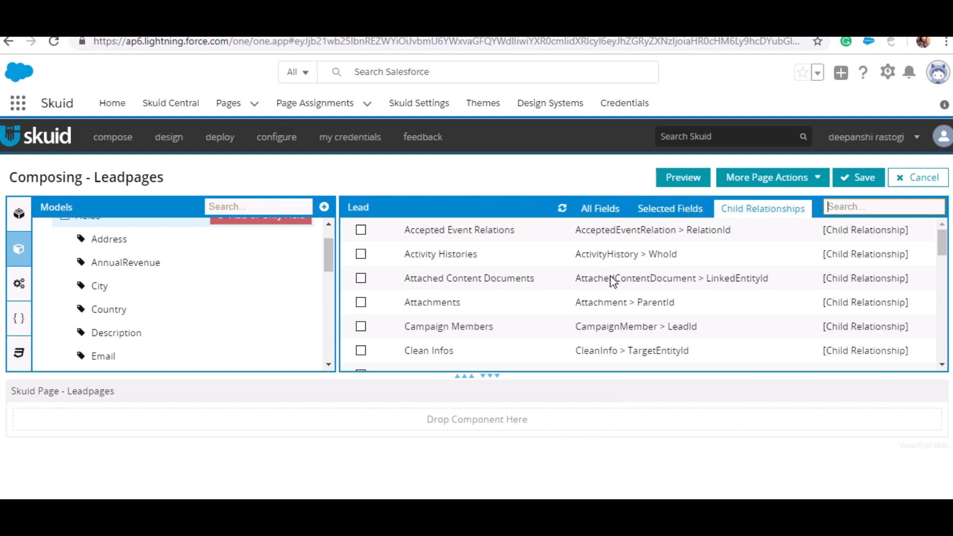
{"action": "scroll", "coordinate": [548, 309], "scroll_direction": "down", "scroll_amount": 5}
{"action": "scroll", "coordinate": [550, 310], "scroll_direction": "up", "scroll_amount": 5}
{"action": "left_click", "coordinate": [597, 213]}
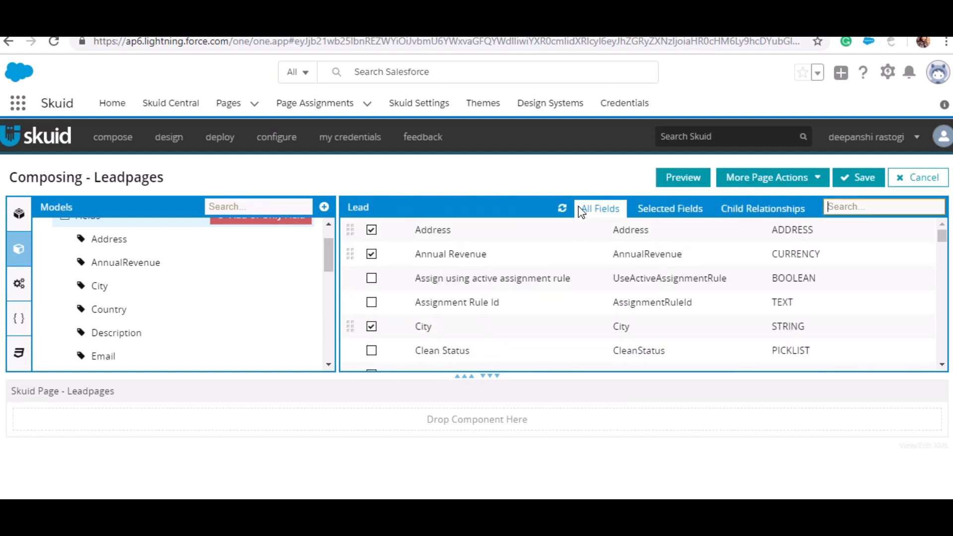
- Place a Page Title component on the empty Leadpages canvas
{"action": "left_click", "coordinate": [18, 209]}
{"action": "scroll", "coordinate": [263, 313], "scroll_direction": "up", "scroll_amount": 1}
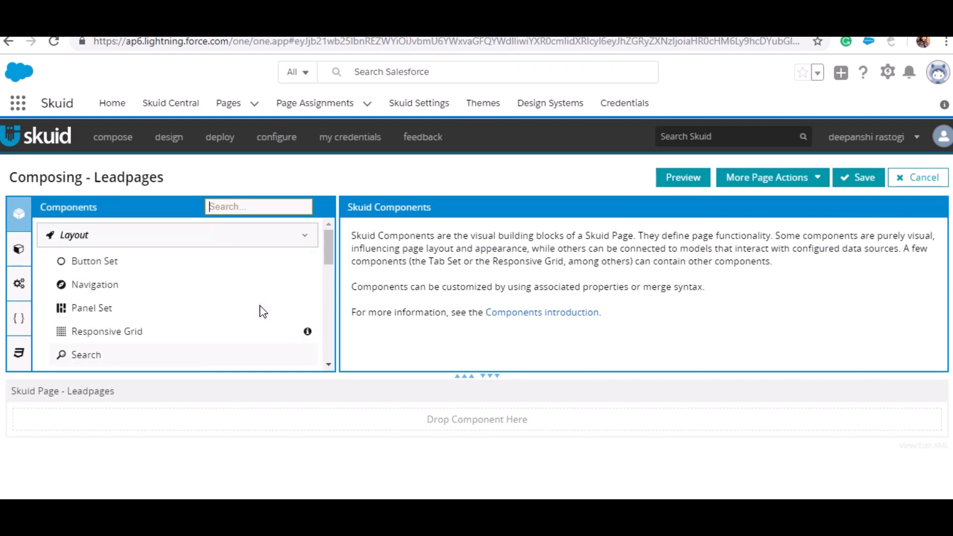
{"action": "scroll", "coordinate": [258, 310], "scroll_direction": "down", "scroll_amount": 3}
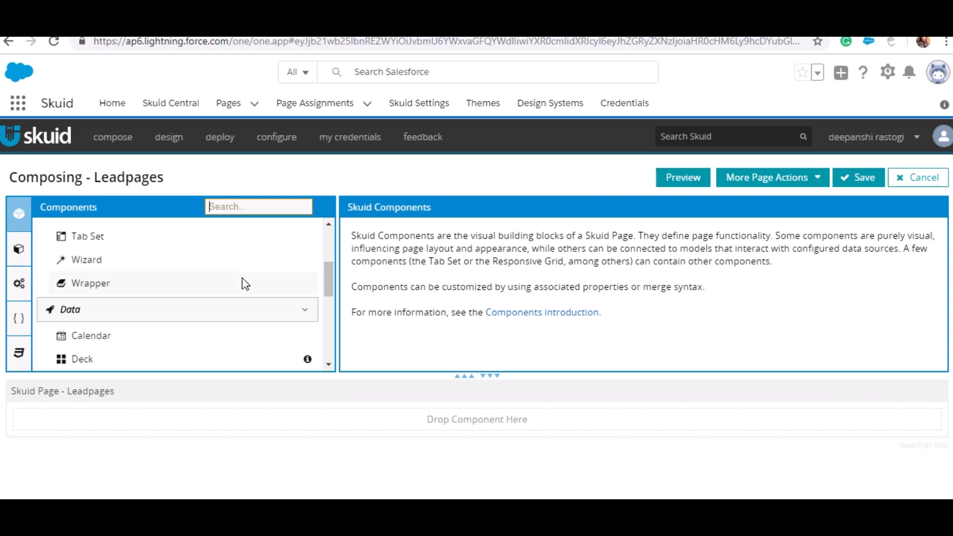
{"action": "scroll", "coordinate": [129, 352], "scroll_direction": "down", "scroll_amount": 1}
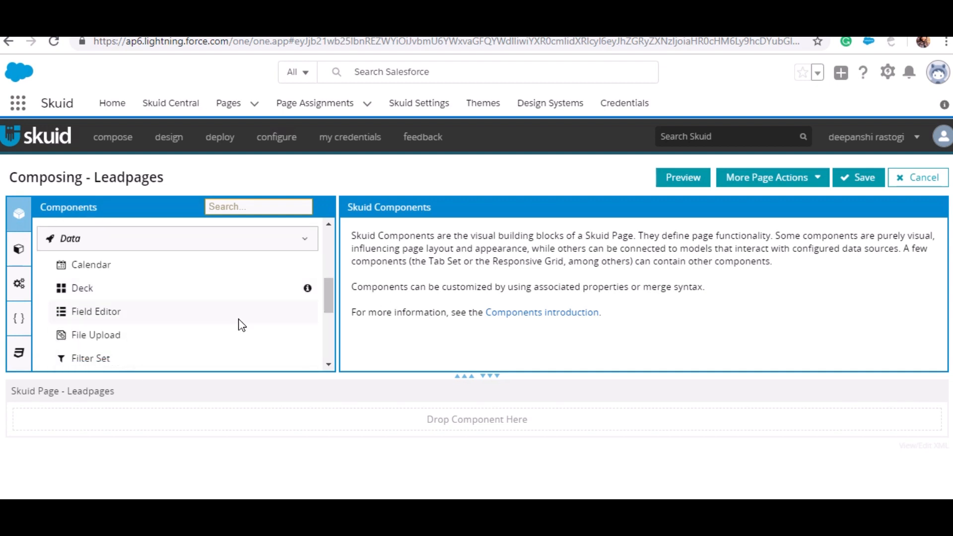
{"action": "scroll", "coordinate": [171, 318], "scroll_direction": "down", "scroll_amount": 1}
{"action": "scroll", "coordinate": [151, 325], "scroll_direction": "down", "scroll_amount": 1}
{"action": "left_click_drag", "start_coordinate": [140, 266], "coordinate": [235, 419]}
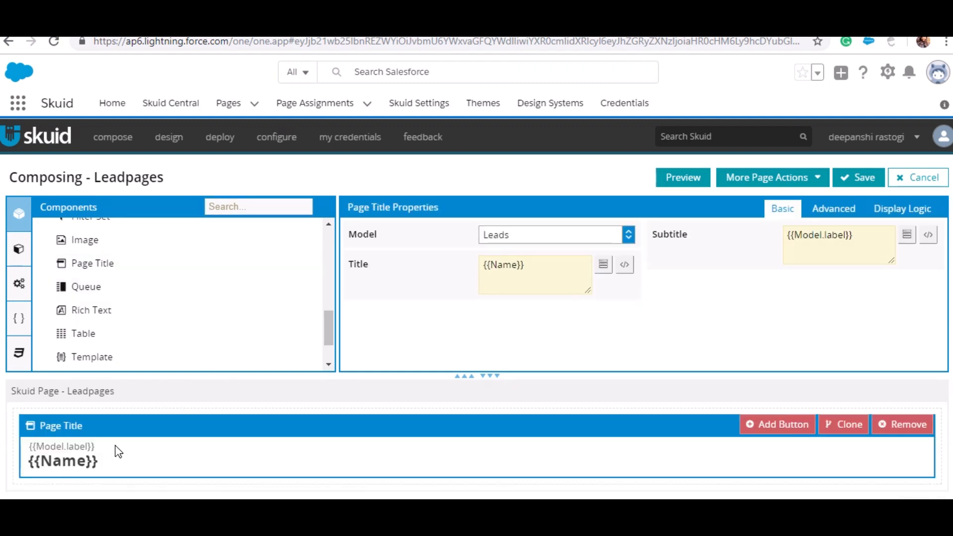
- Replace the Page Title component's title text with Leads
{"action": "triple_click", "coordinate": [541, 275]}
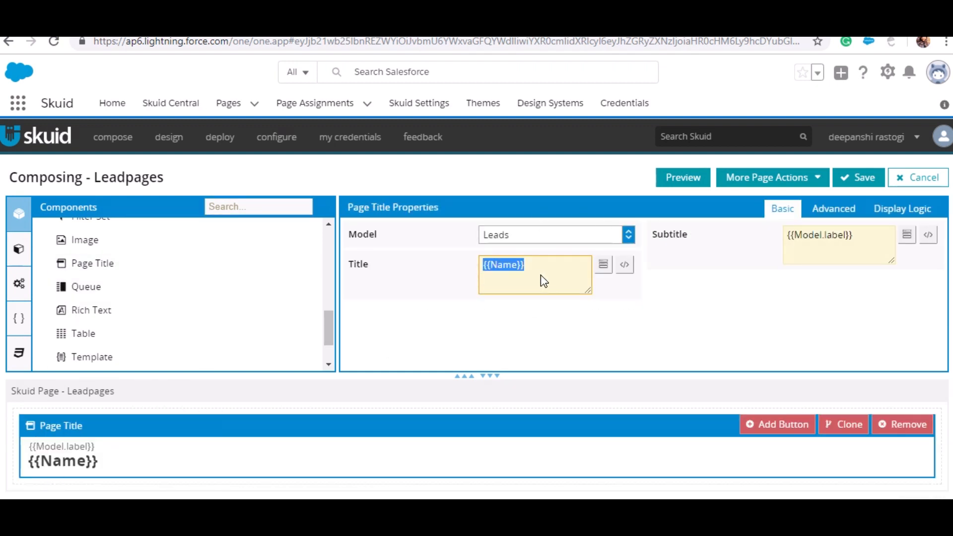
{"action": "key", "text": "BackSpace"}
{"action": "type", "text": "Leads"}
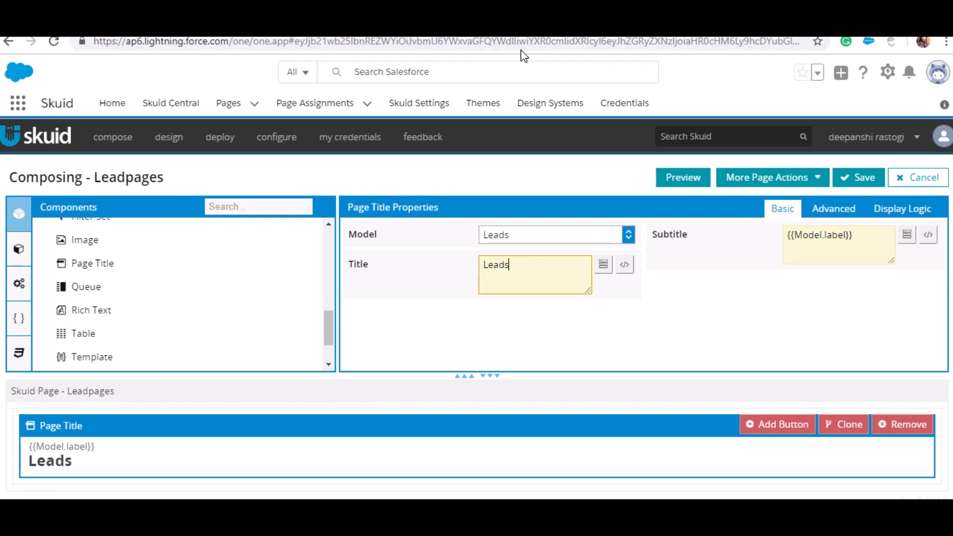
- Turn off the Salesforce header and the Salesforce sidebar in the Leadpages page's layout properties
{"action": "left_click", "coordinate": [104, 389]}
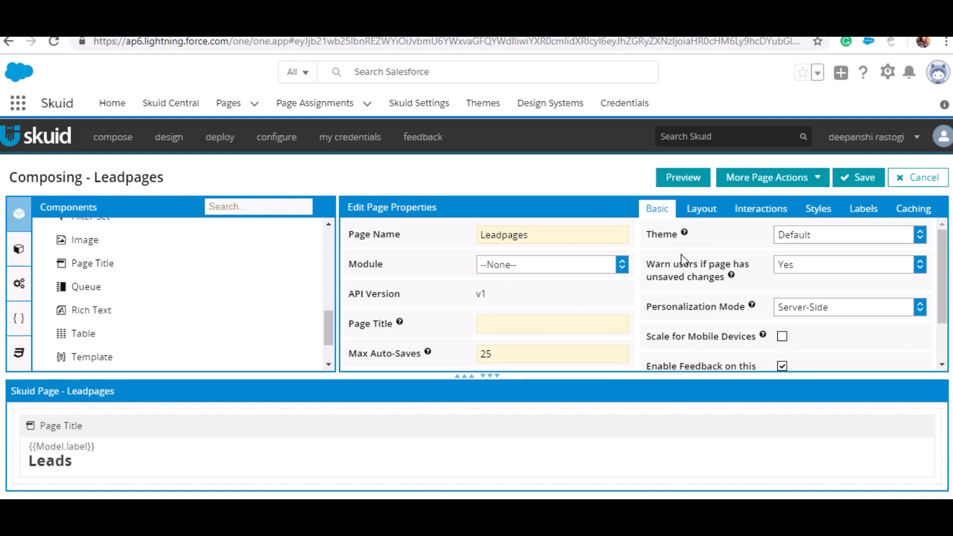
{"action": "left_click", "coordinate": [700, 208]}
{"action": "left_click", "coordinate": [487, 233]}
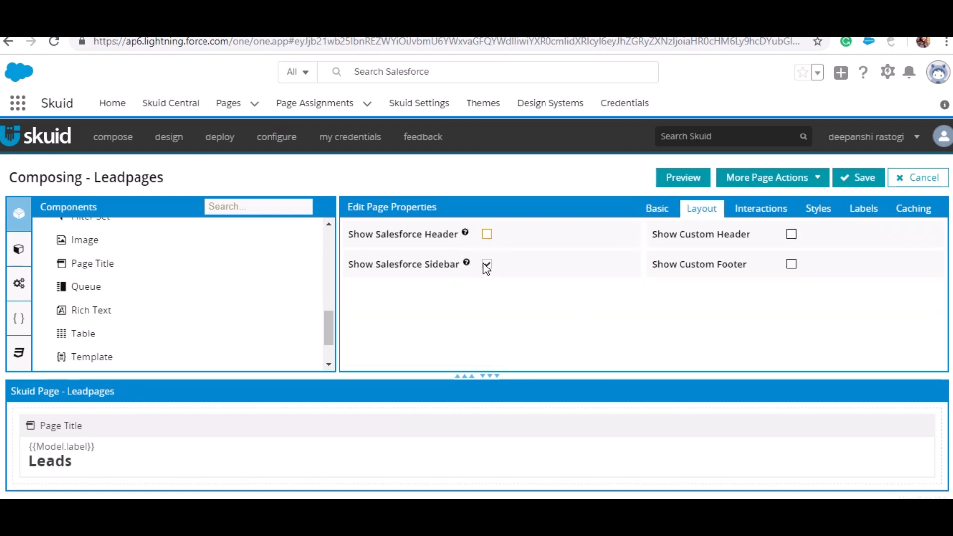
{"action": "left_click", "coordinate": [487, 264]}
{"action": "left_click", "coordinate": [654, 207]}
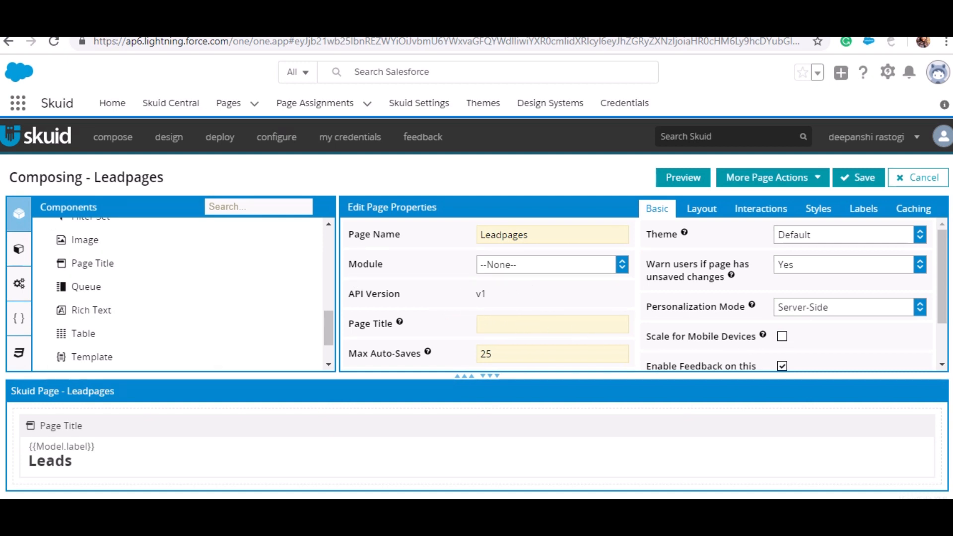
- Place a Field Editor component for the Leads model below the Page Title on the page canvas
{"action": "left_click", "coordinate": [194, 469]}
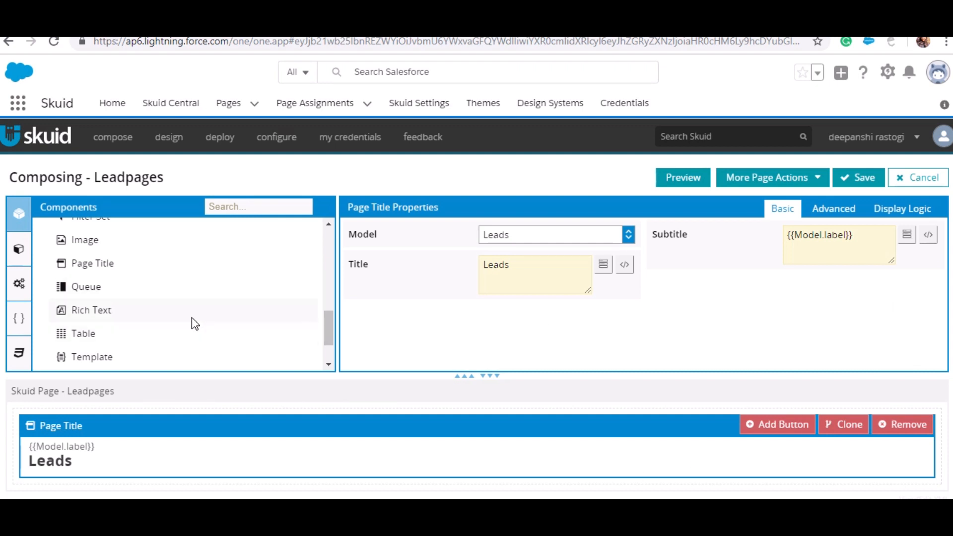
{"action": "scroll", "coordinate": [194, 322], "scroll_direction": "down", "scroll_amount": 2}
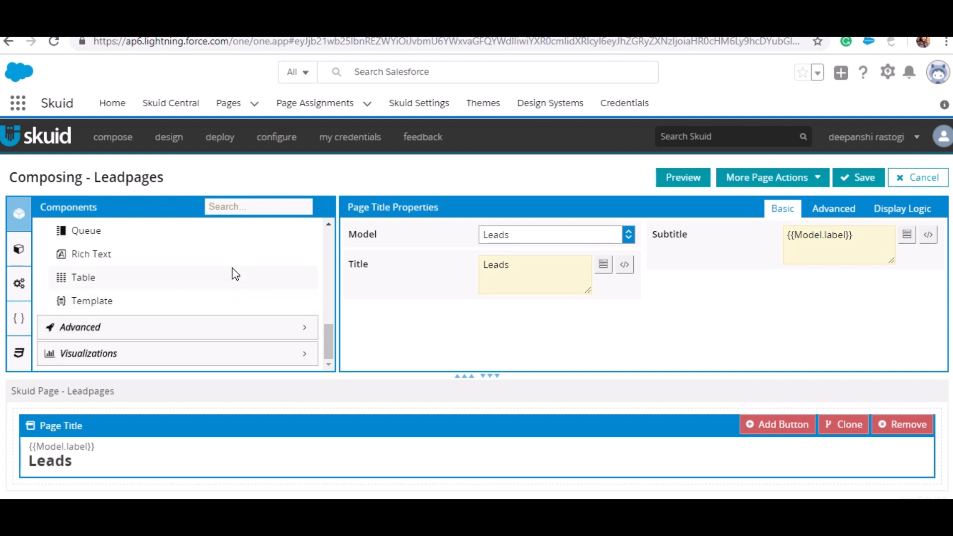
{"action": "scroll", "coordinate": [255, 305], "scroll_direction": "up", "scroll_amount": 2}
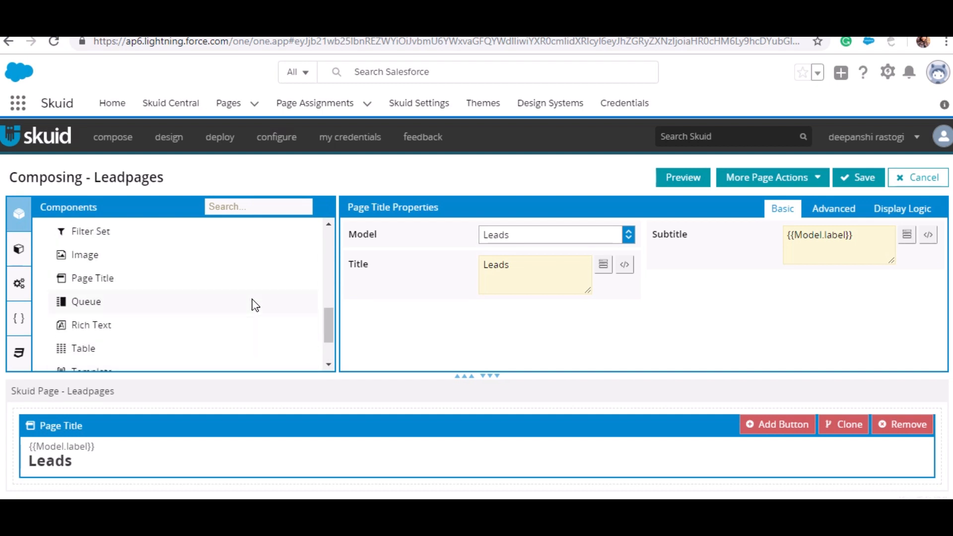
{"action": "scroll", "coordinate": [290, 301], "scroll_direction": "up", "scroll_amount": 2}
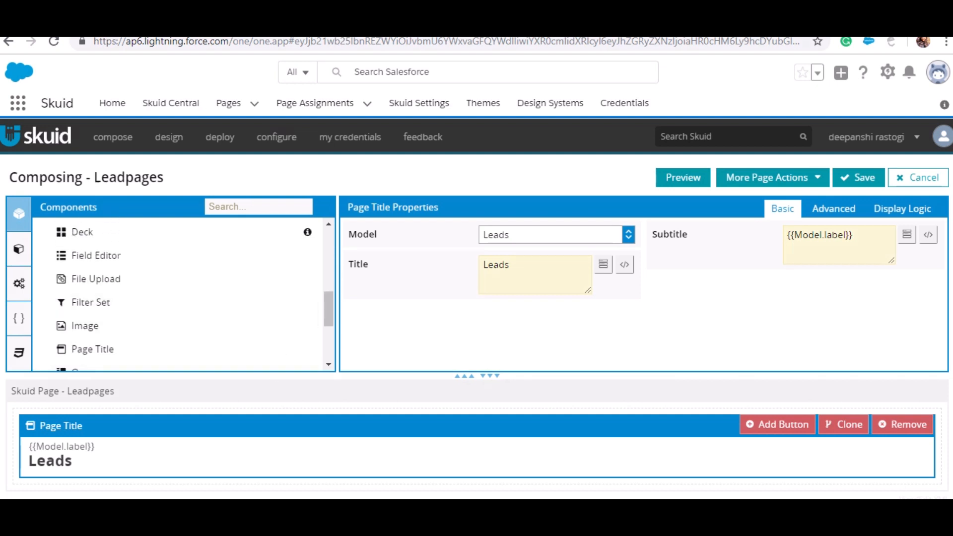
{"action": "left_click_drag", "start_coordinate": [149, 257], "coordinate": [197, 492]}
{"action": "scroll", "coordinate": [317, 378], "scroll_direction": "down", "scroll_amount": 1}
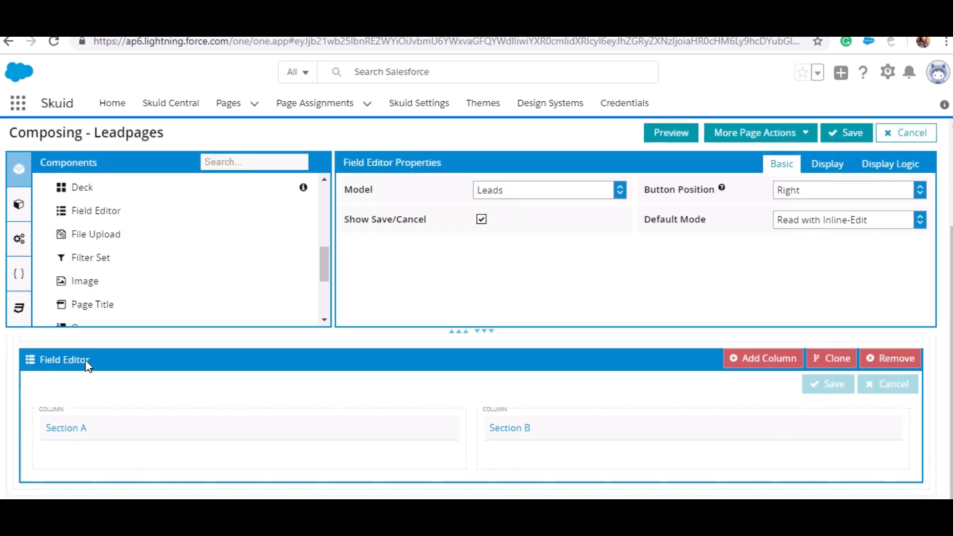
- Rename the Field Editor's Section A as Lead Info
{"action": "left_click", "coordinate": [187, 442]}
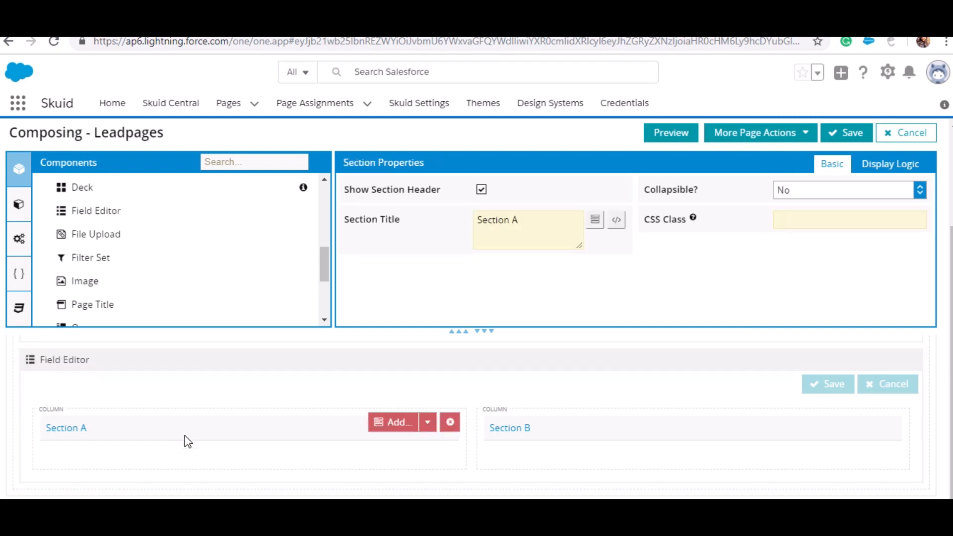
{"action": "triple_click", "coordinate": [528, 218]}
{"action": "key", "text": "BackSpace"}
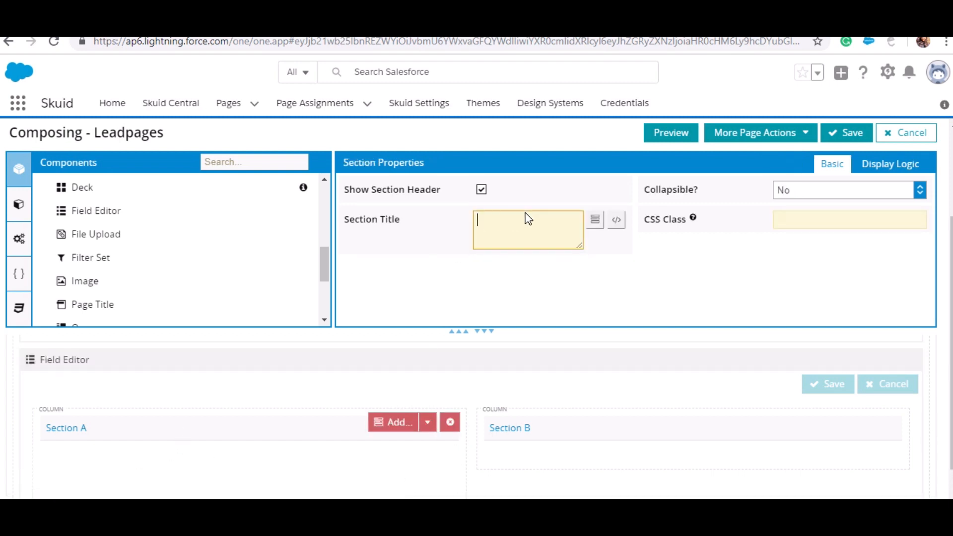
{"action": "type", "text": "Lead Info"}
{"action": "left_click", "coordinate": [895, 153]}
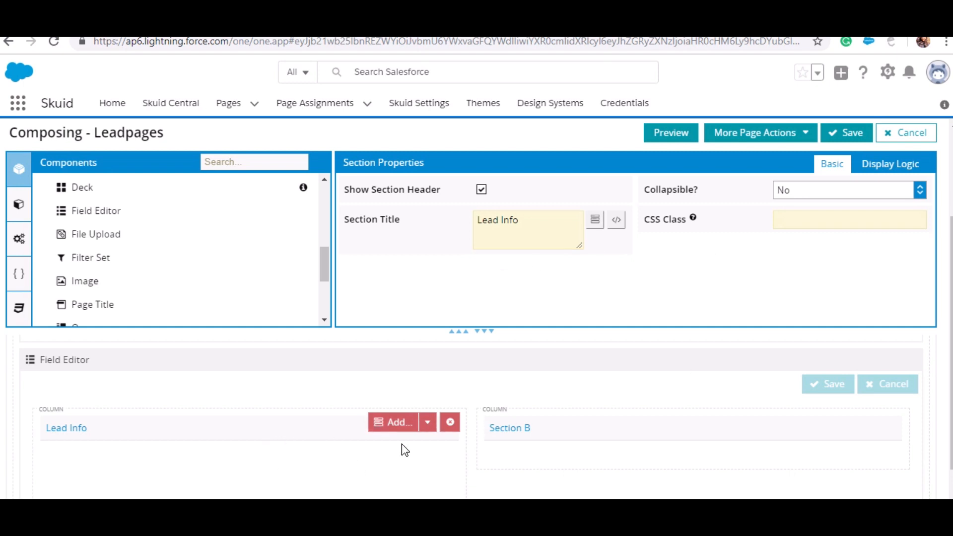
- Start adding model fields to the Lead Info section and select First Name, Last Name and Lead ID
{"action": "left_click", "coordinate": [395, 422]}
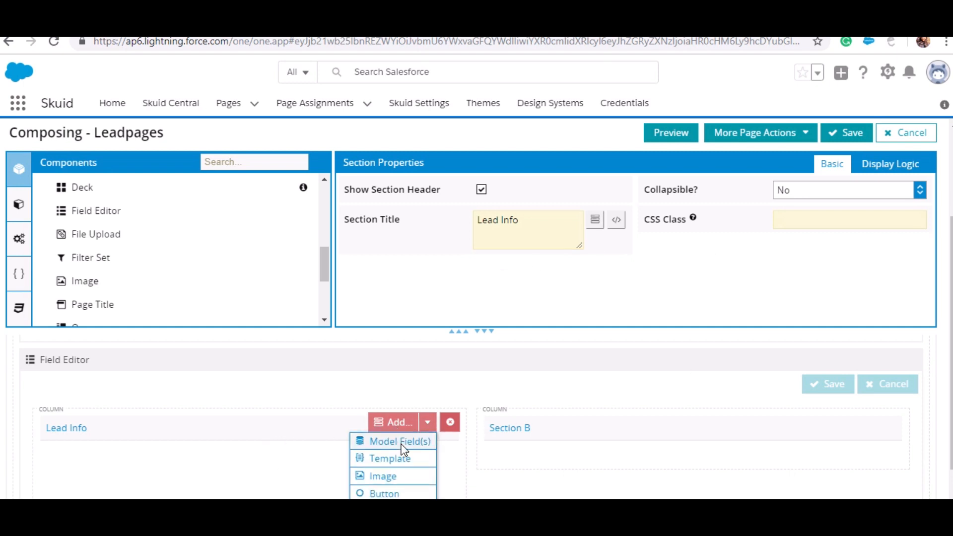
{"action": "left_click", "coordinate": [405, 441]}
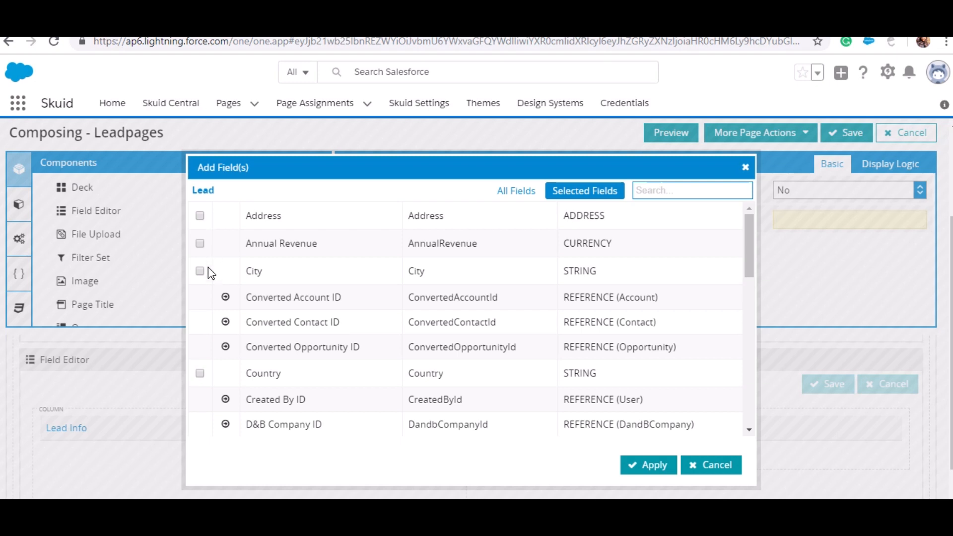
{"action": "scroll", "coordinate": [208, 271], "scroll_direction": "down", "scroll_amount": 4}
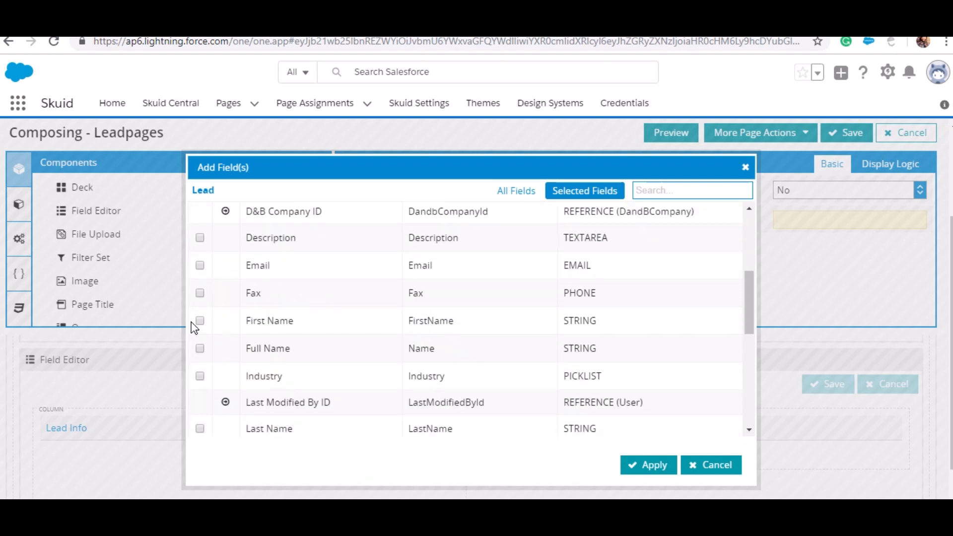
{"action": "left_click", "coordinate": [199, 320]}
{"action": "scroll", "coordinate": [201, 333], "scroll_direction": "down", "scroll_amount": 3}
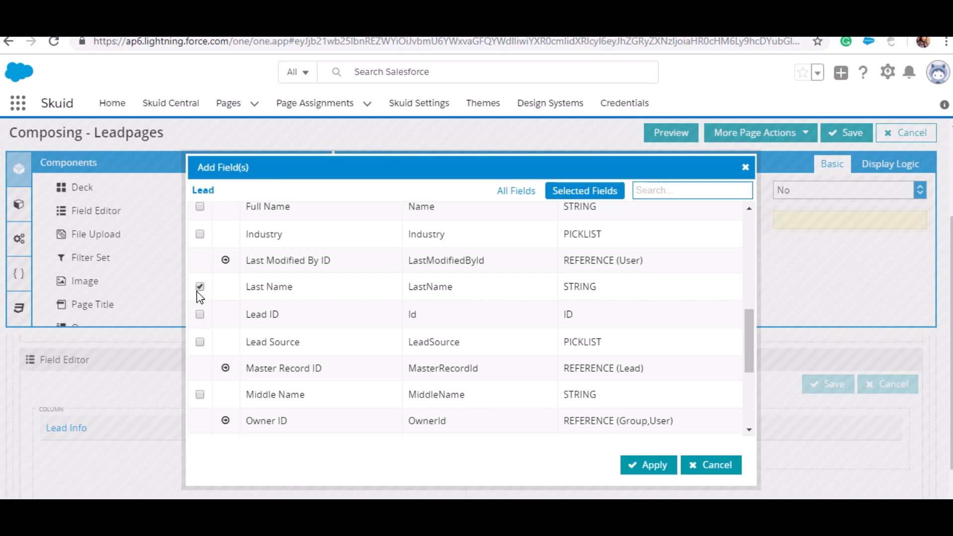
{"action": "scroll", "coordinate": [249, 338], "scroll_direction": "down", "scroll_amount": 5}
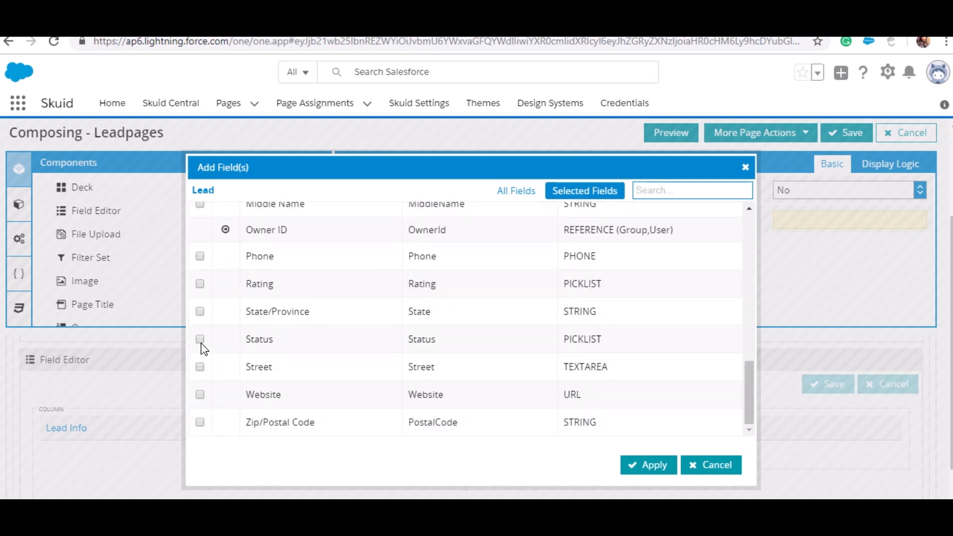
{"action": "scroll", "coordinate": [272, 361], "scroll_direction": "up", "scroll_amount": 4}
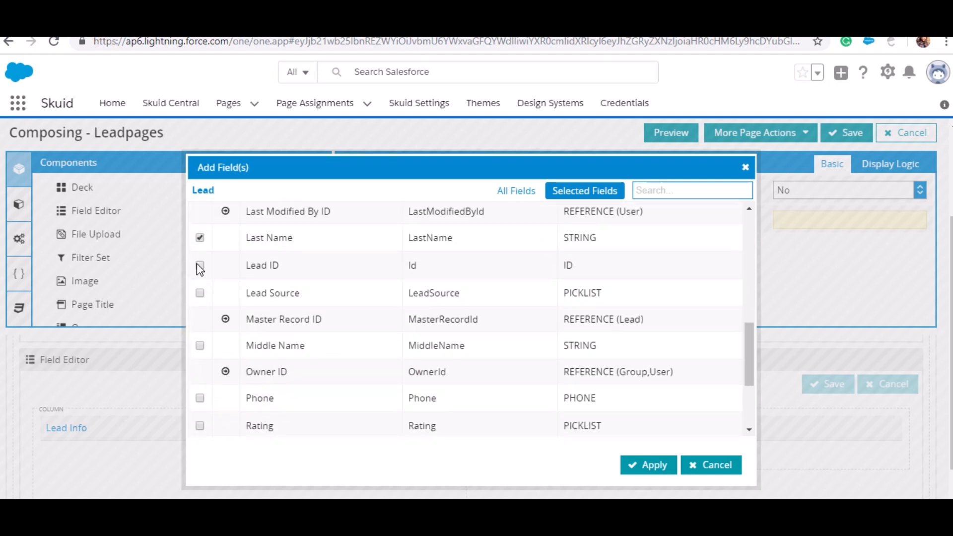
{"action": "left_click", "coordinate": [200, 265]}
- Also select the Full Name and Email fields and apply the field selection to the Lead Info section
{"action": "scroll", "coordinate": [238, 327], "scroll_direction": "up", "scroll_amount": 4}
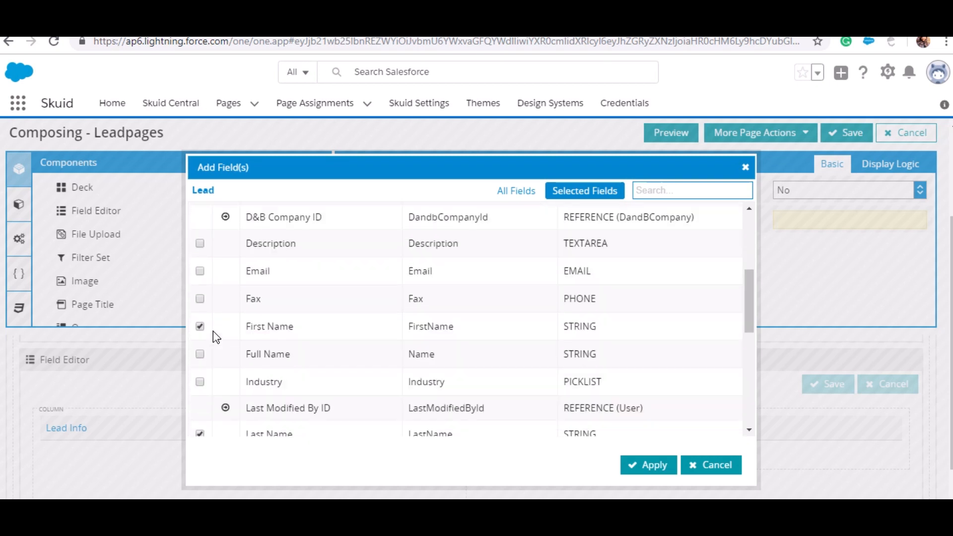
{"action": "scroll", "coordinate": [200, 378], "scroll_direction": "up", "scroll_amount": 3}
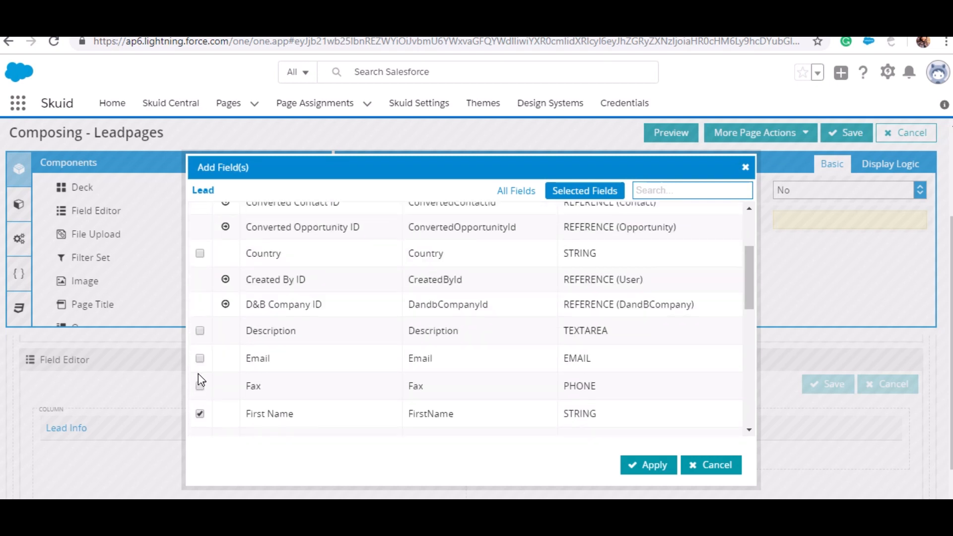
{"action": "left_click", "coordinate": [199, 358]}
{"action": "scroll", "coordinate": [198, 335], "scroll_direction": "up", "scroll_amount": 5}
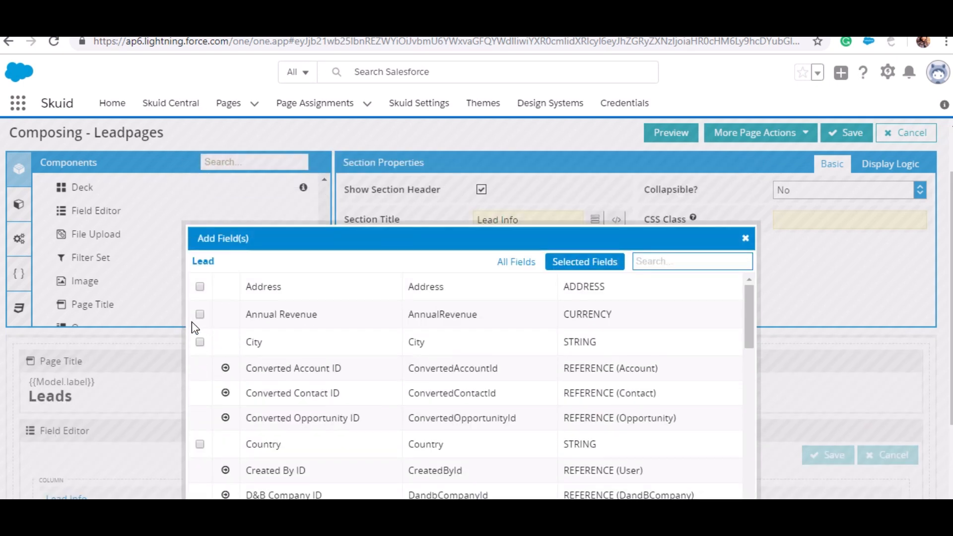
{"action": "scroll", "coordinate": [364, 341], "scroll_direction": "down", "scroll_amount": 10}
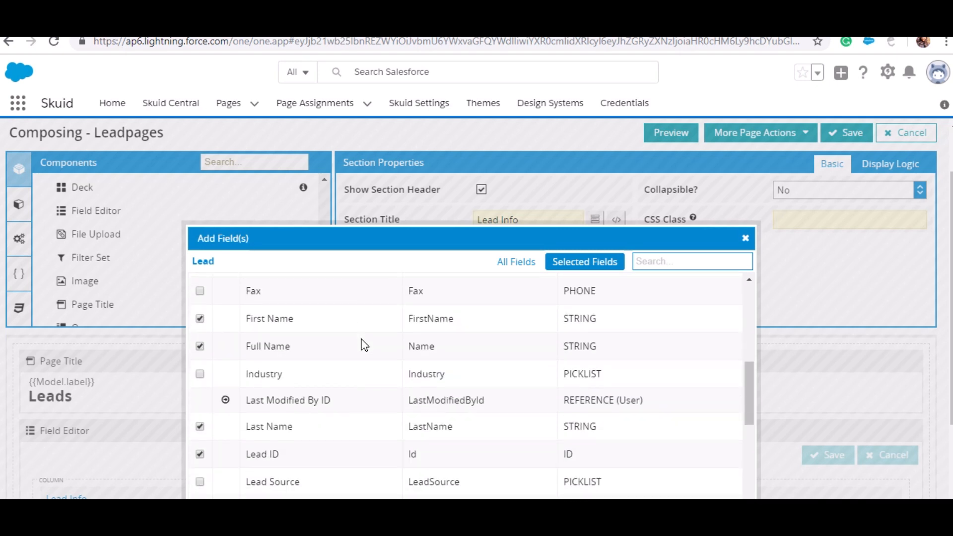
{"action": "scroll", "coordinate": [248, 374], "scroll_direction": "down", "scroll_amount": 3}
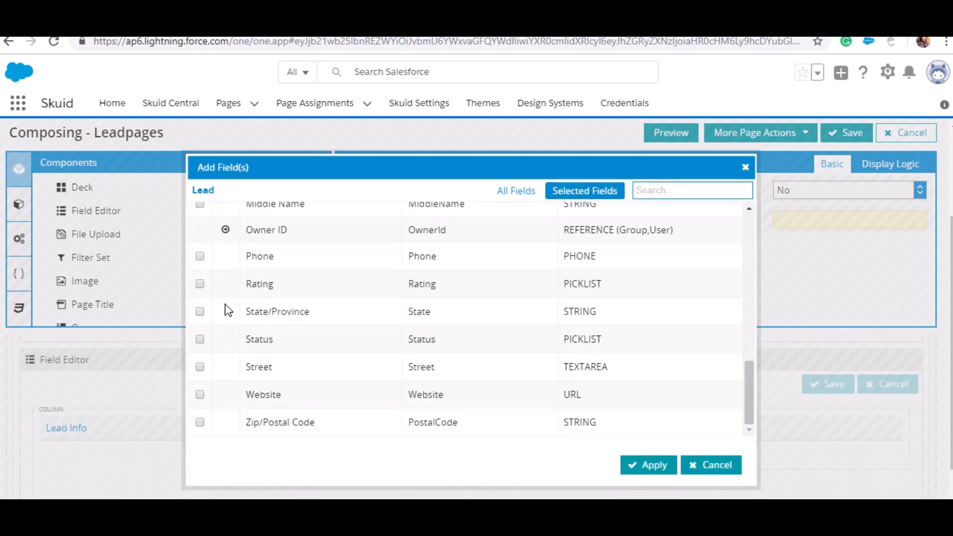
{"action": "left_click", "coordinate": [646, 467]}
- Rename the Field Editor's Section B as Address Of Leads
{"action": "scroll", "coordinate": [307, 425], "scroll_direction": "down", "scroll_amount": 5}
{"action": "scroll", "coordinate": [249, 430], "scroll_direction": "up", "scroll_amount": 2}
{"action": "scroll", "coordinate": [200, 437], "scroll_direction": "up", "scroll_amount": 3}
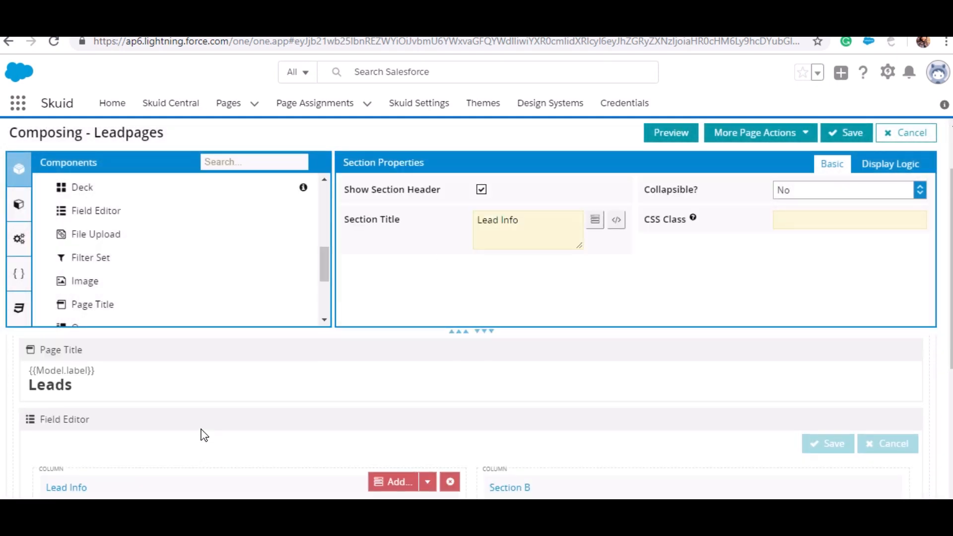
{"action": "left_click", "coordinate": [675, 485]}
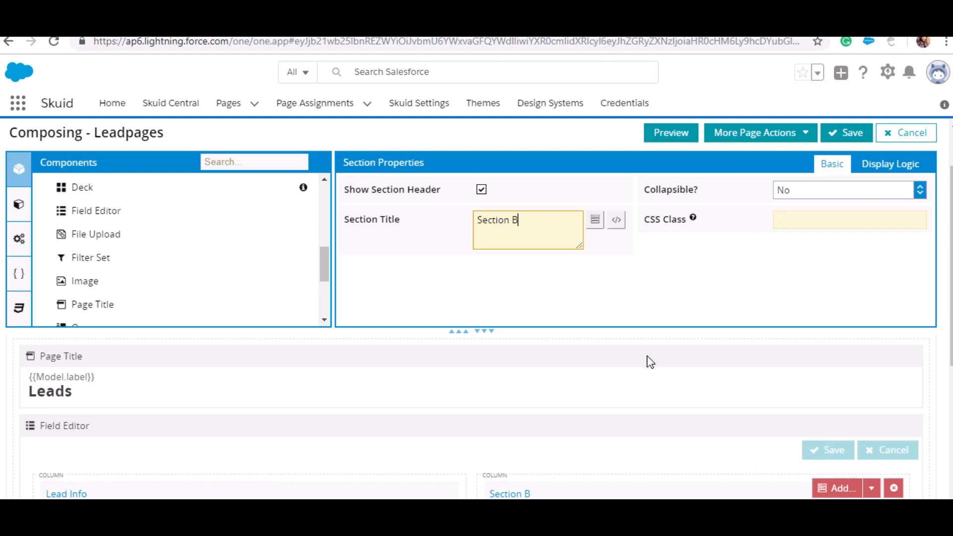
{"action": "triple_click", "coordinate": [550, 241]}
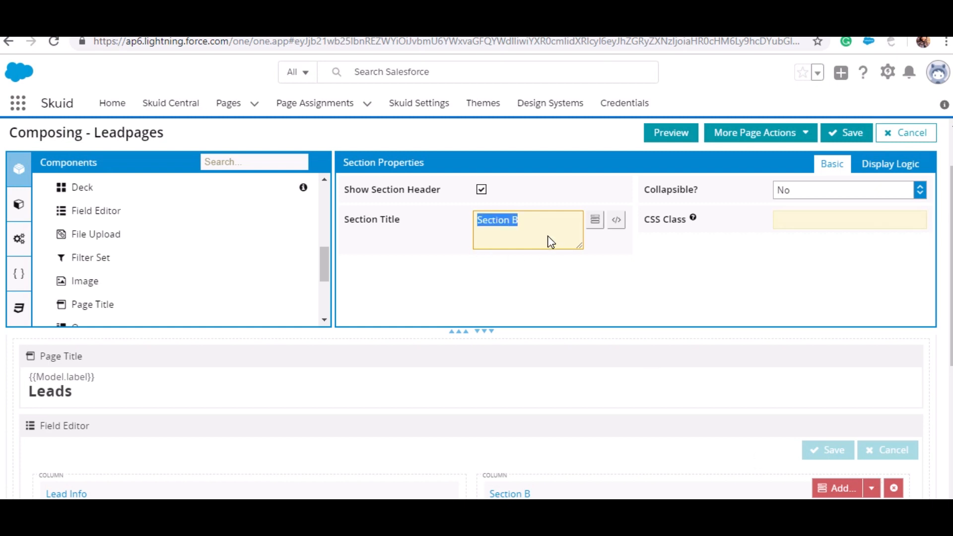
{"action": "key", "text": "BackSpace"}
{"action": "type", "text": "Addt"}
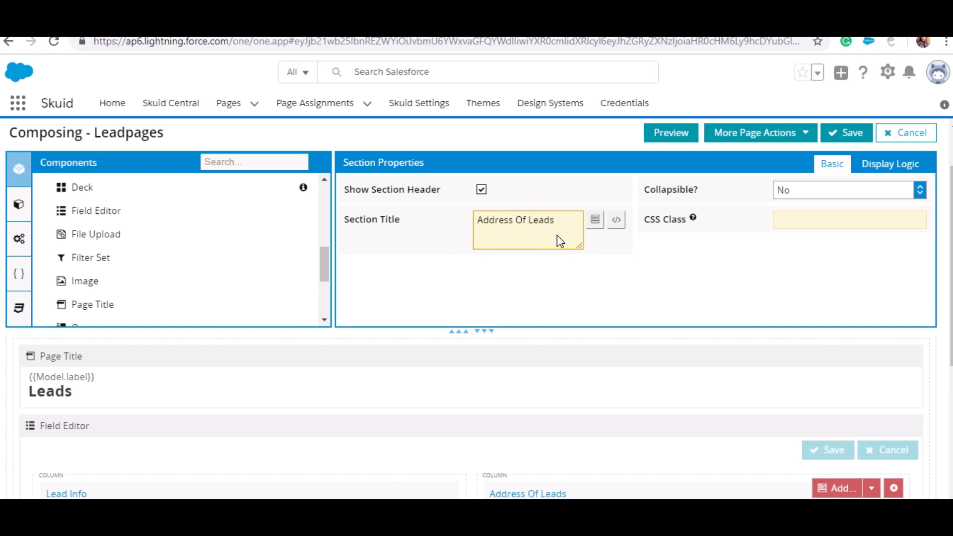
{"action": "left_click", "coordinate": [726, 313]}
- Start adding model fields to the Address Of Leads section and select the City field
{"action": "scroll", "coordinate": [701, 338], "scroll_direction": "down", "scroll_amount": 3}
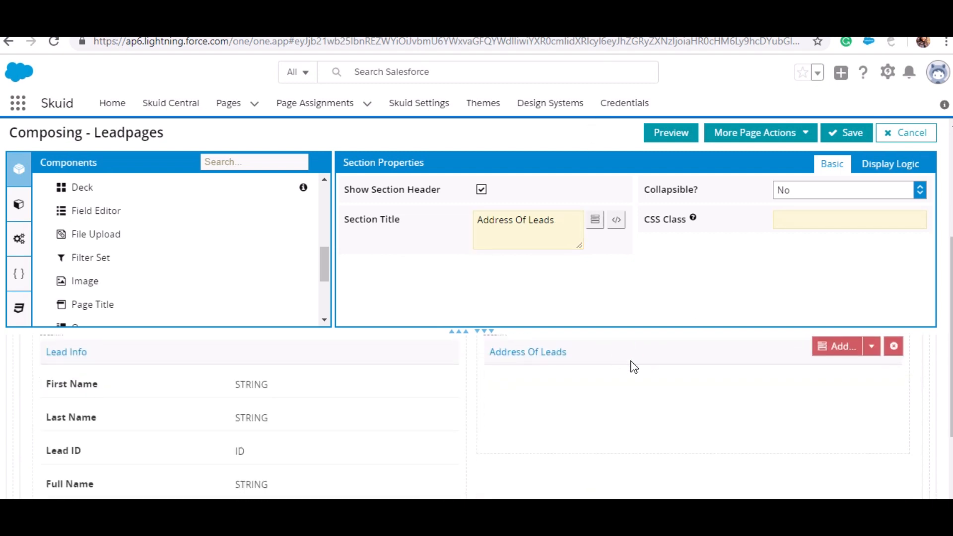
{"action": "left_click", "coordinate": [835, 347]}
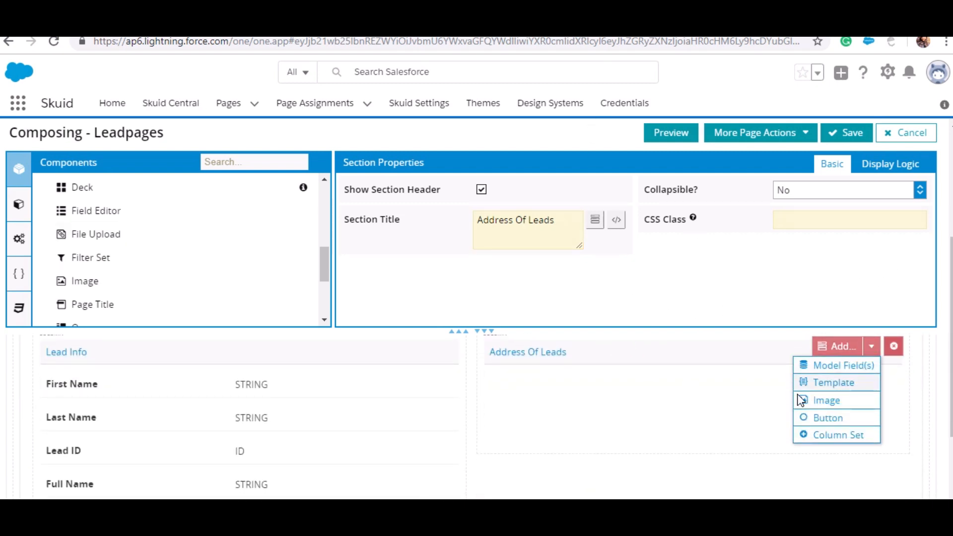
{"action": "left_click", "coordinate": [833, 366]}
{"action": "scroll", "coordinate": [205, 264], "scroll_direction": "down", "scroll_amount": 2}
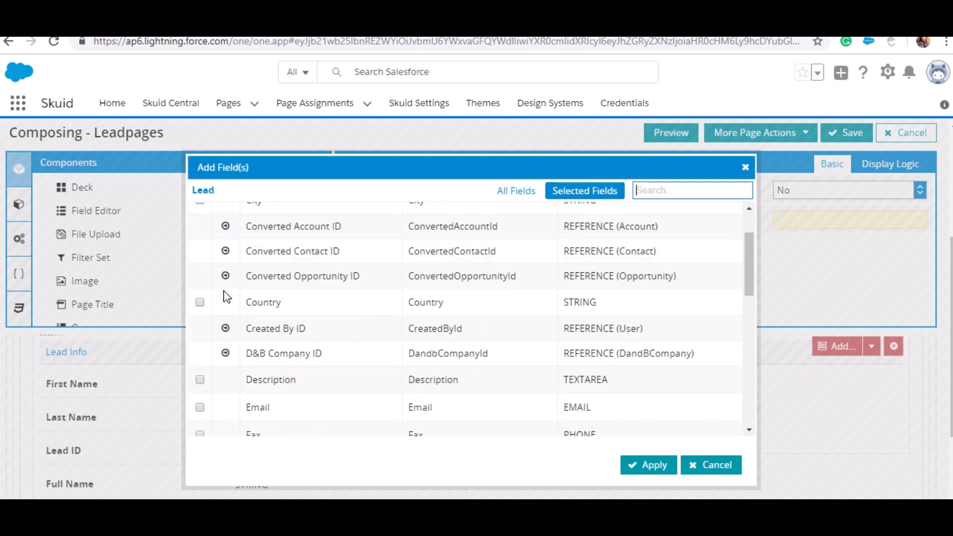
{"action": "scroll", "coordinate": [194, 233], "scroll_direction": "up", "scroll_amount": 2}
{"action": "scroll", "coordinate": [203, 279], "scroll_direction": "down", "scroll_amount": 4}
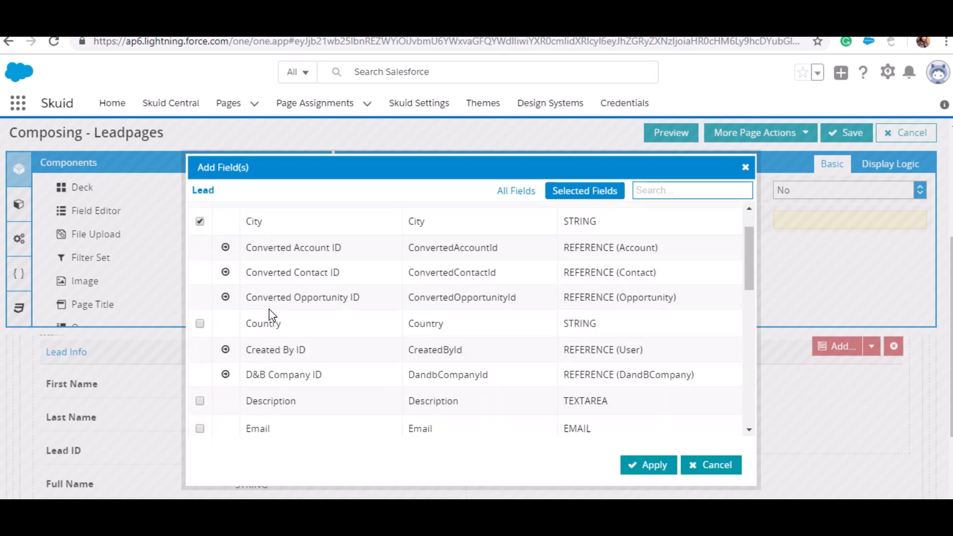
{"action": "left_click", "coordinate": [200, 231]}
- Also select the Country, Street, Zip/Postal Code and State/Province fields for the Address Of Leads section
{"action": "scroll", "coordinate": [211, 278], "scroll_direction": "down", "scroll_amount": 2}
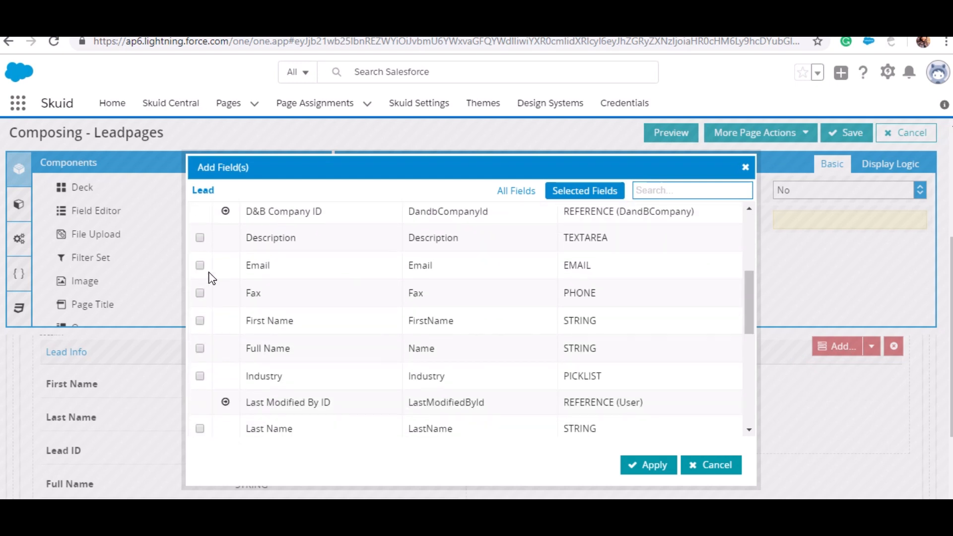
{"action": "scroll", "coordinate": [204, 357], "scroll_direction": "down", "scroll_amount": 6}
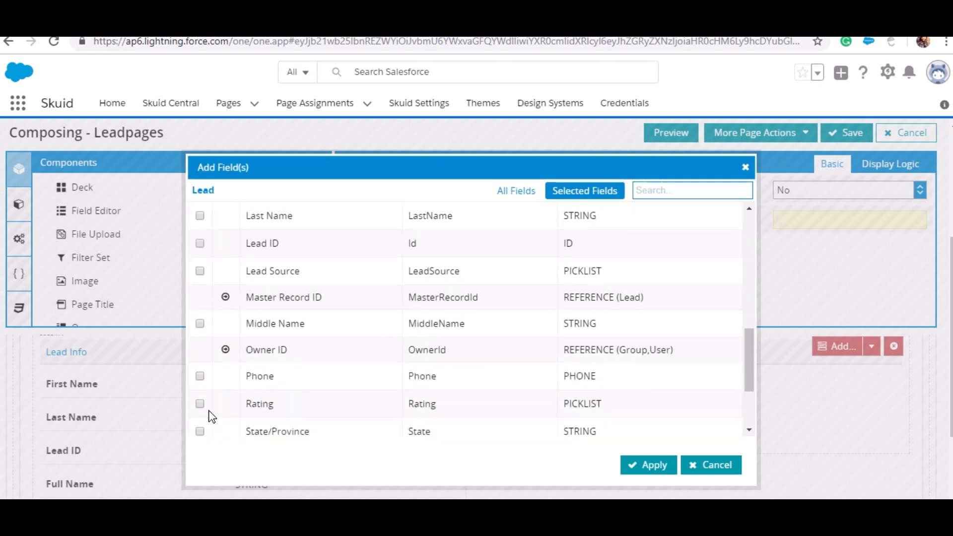
{"action": "scroll", "coordinate": [210, 414], "scroll_direction": "down", "scroll_amount": 3}
{"action": "left_click", "coordinate": [199, 367]}
{"action": "left_click", "coordinate": [199, 338]}
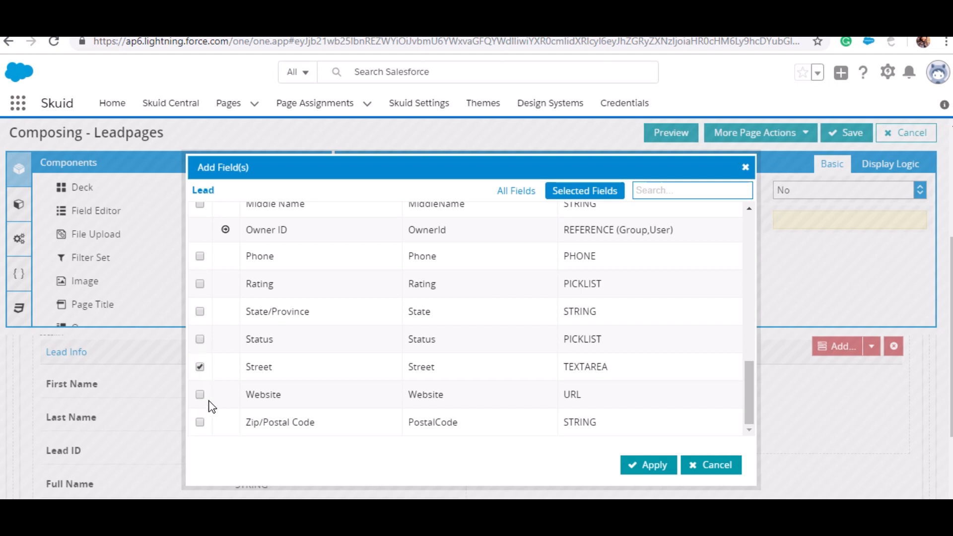
{"action": "left_click", "coordinate": [200, 423]}
{"action": "scroll", "coordinate": [209, 332], "scroll_direction": "up", "scroll_amount": 2}
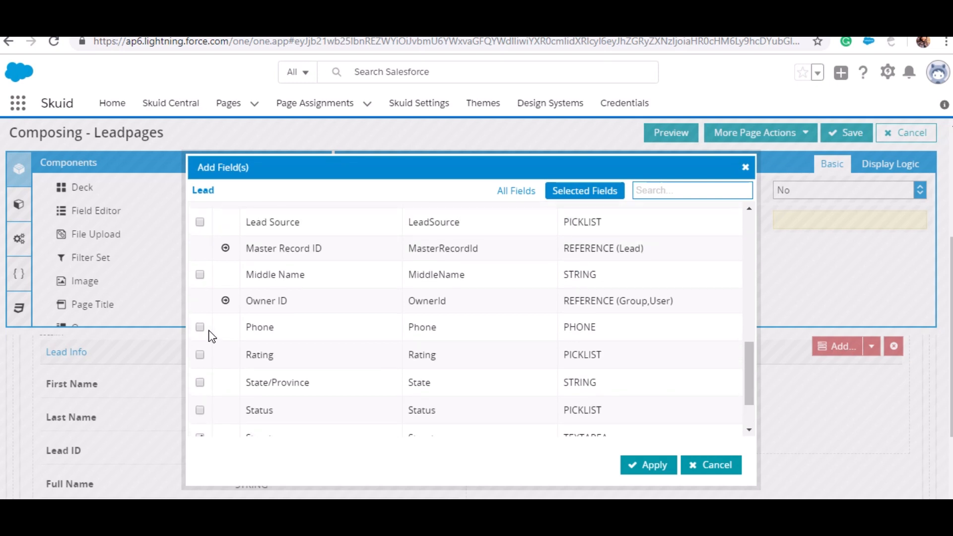
{"action": "scroll", "coordinate": [212, 335], "scroll_direction": "down", "scroll_amount": 2}
{"action": "scroll", "coordinate": [224, 382], "scroll_direction": "up", "scroll_amount": 2}
{"action": "scroll", "coordinate": [227, 387], "scroll_direction": "down", "scroll_amount": 2}
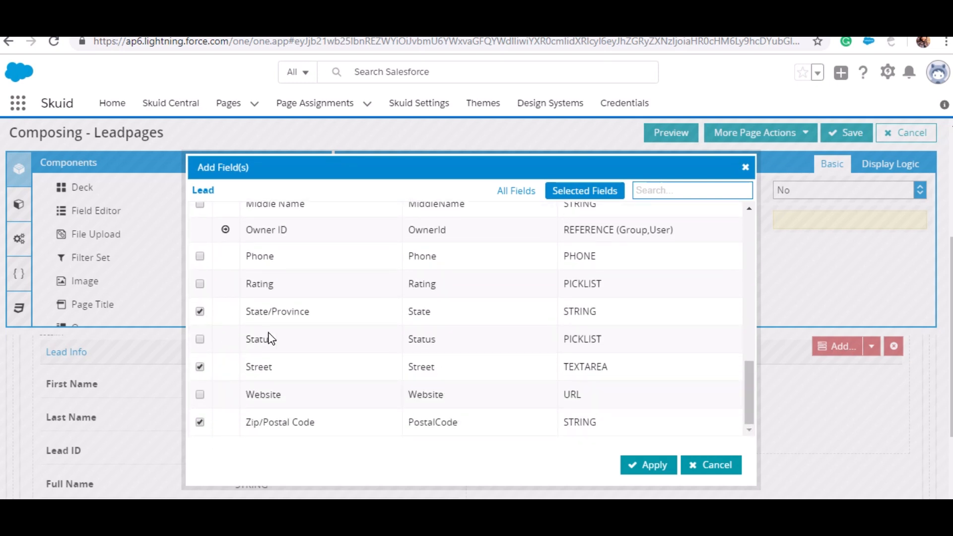
- Review the checked address fields and apply the selection to the Address Of Leads section
{"action": "scroll", "coordinate": [300, 338], "scroll_direction": "up", "scroll_amount": 7}
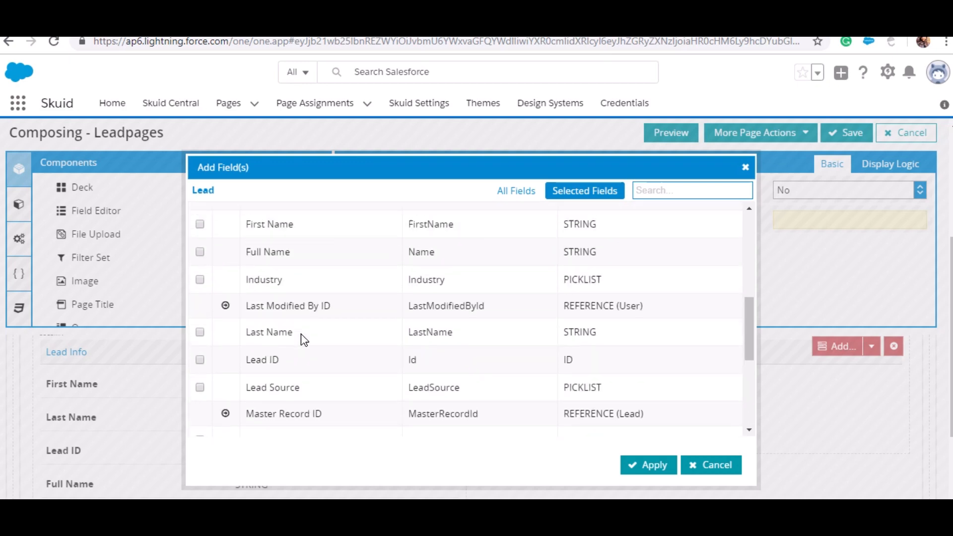
{"action": "scroll", "coordinate": [304, 340], "scroll_direction": "up", "scroll_amount": 3}
{"action": "scroll", "coordinate": [304, 339], "scroll_direction": "up", "scroll_amount": 10}
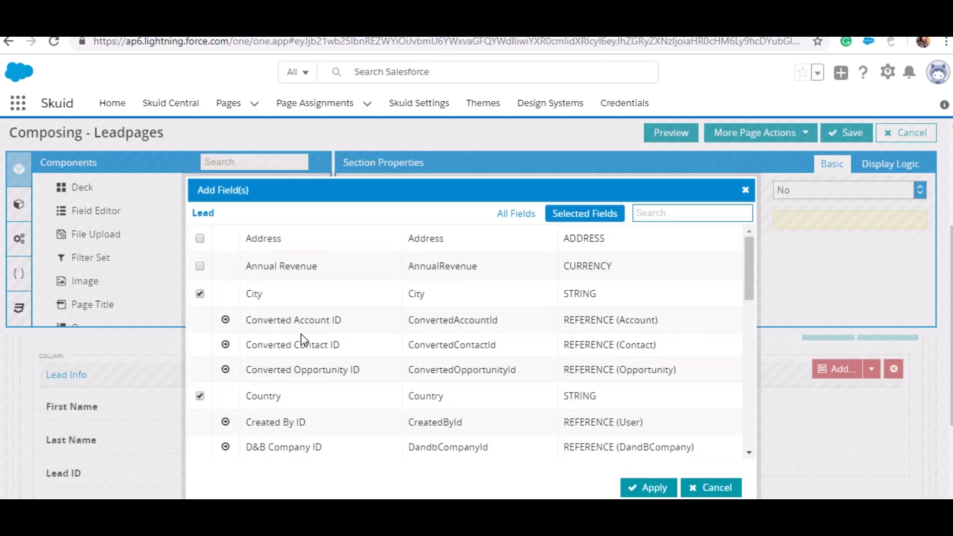
{"action": "scroll", "coordinate": [606, 431], "scroll_direction": "down", "scroll_amount": 5}
{"action": "scroll", "coordinate": [606, 431], "scroll_direction": "down", "scroll_amount": 5}
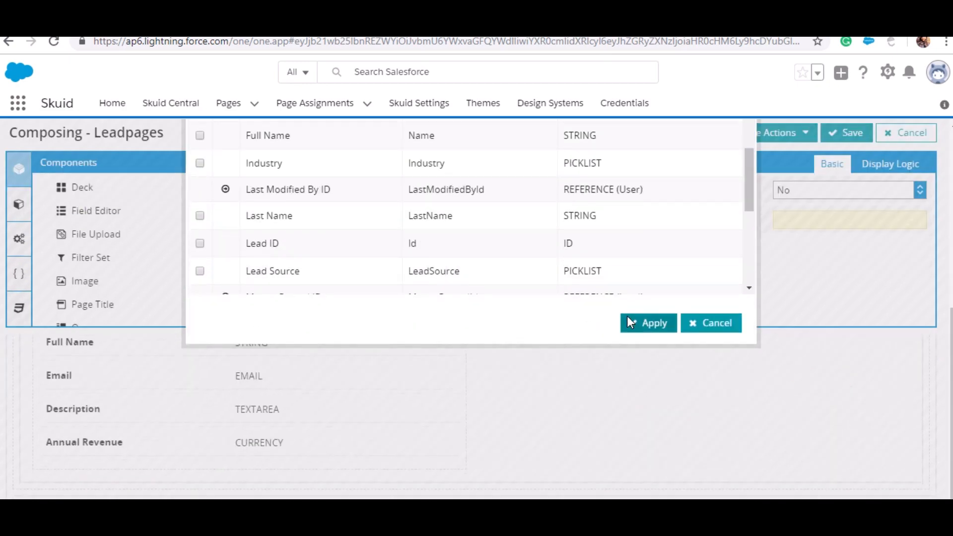
{"action": "left_click", "coordinate": [639, 324]}
{"action": "scroll", "coordinate": [744, 389], "scroll_direction": "up", "scroll_amount": 3}
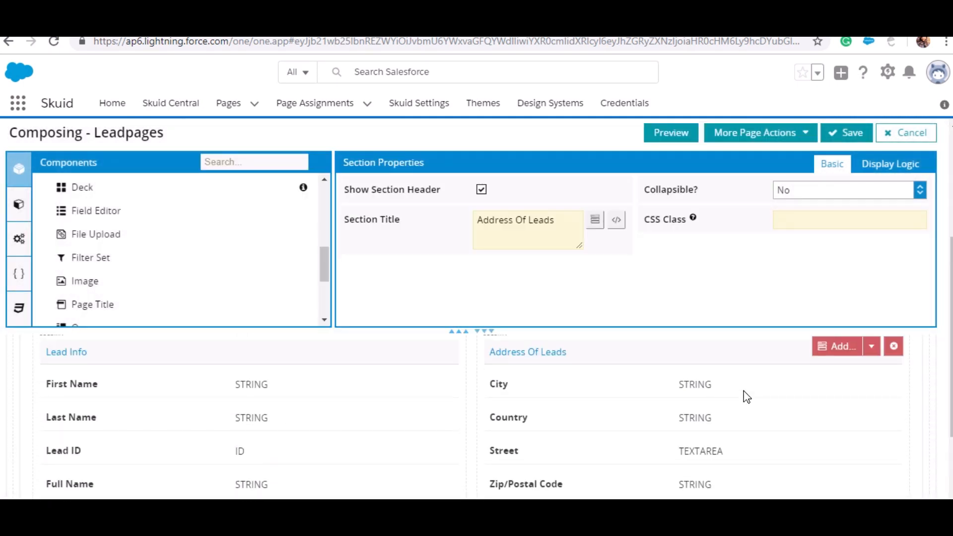
- Add a third column to the Leads Field Editor
{"action": "scroll", "coordinate": [744, 390], "scroll_direction": "down", "scroll_amount": 3}
{"action": "left_click", "coordinate": [564, 416]}
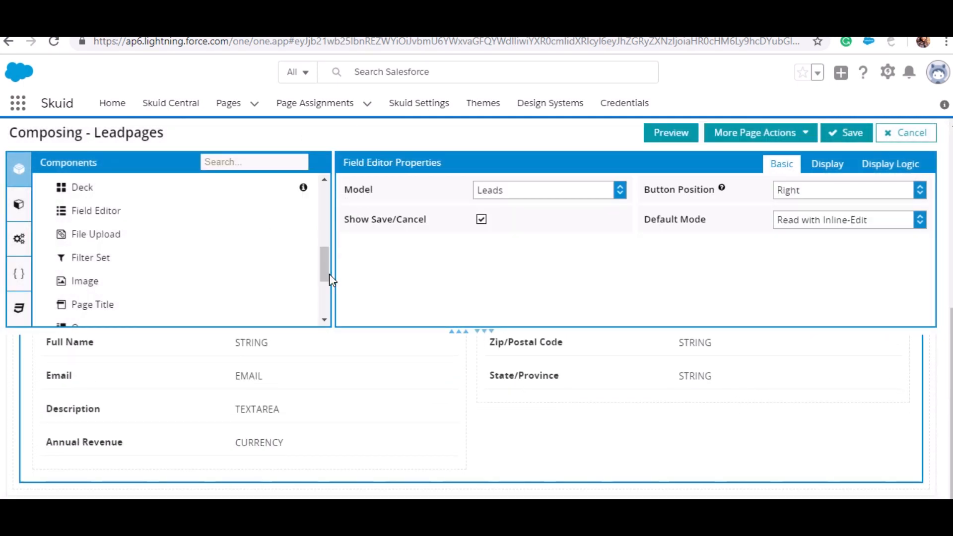
{"action": "scroll", "coordinate": [337, 401], "scroll_direction": "up", "scroll_amount": 3}
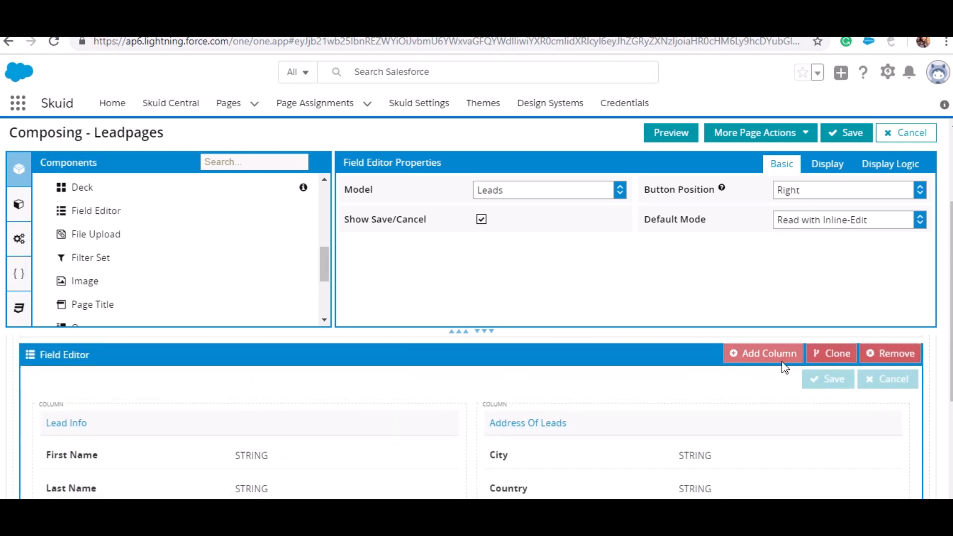
{"action": "left_click", "coordinate": [764, 354]}
{"action": "scroll", "coordinate": [744, 425], "scroll_direction": "down", "scroll_amount": 4}
{"action": "scroll", "coordinate": [717, 439], "scroll_direction": "up", "scroll_amount": 3}
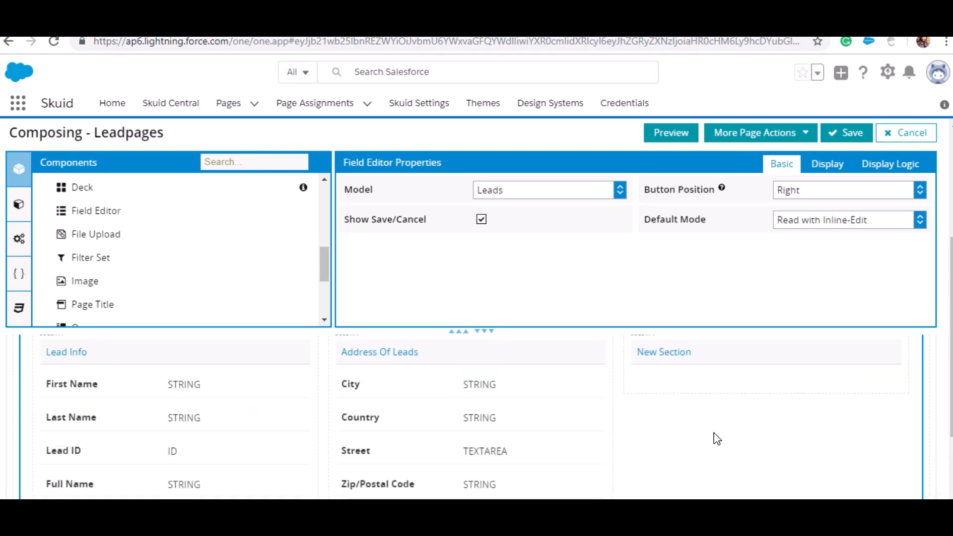
- Rename the new column's section in the Field Editor as Other Info
{"action": "left_click", "coordinate": [715, 354]}
{"action": "left_click_drag", "start_coordinate": [553, 241], "coordinate": [485, 222]}
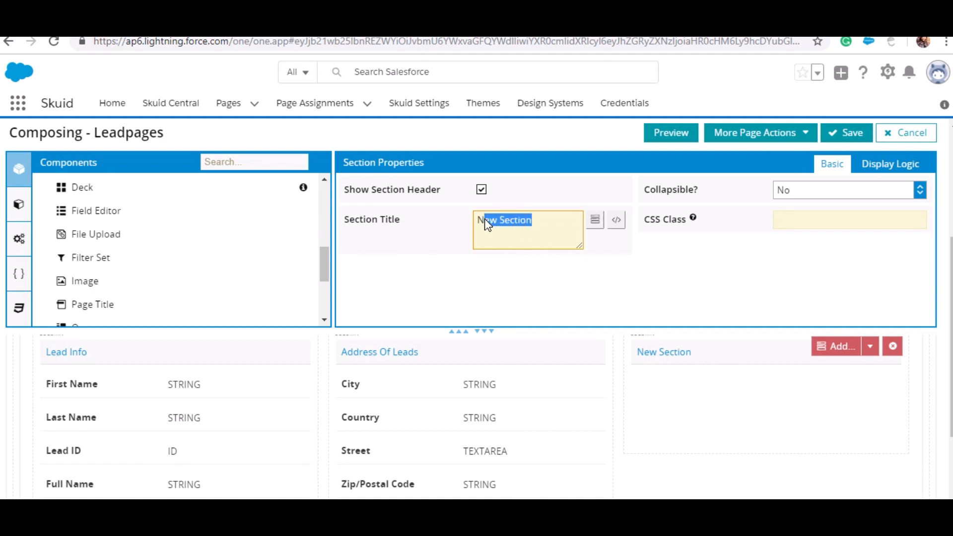
{"action": "key", "text": "BackSpace"}
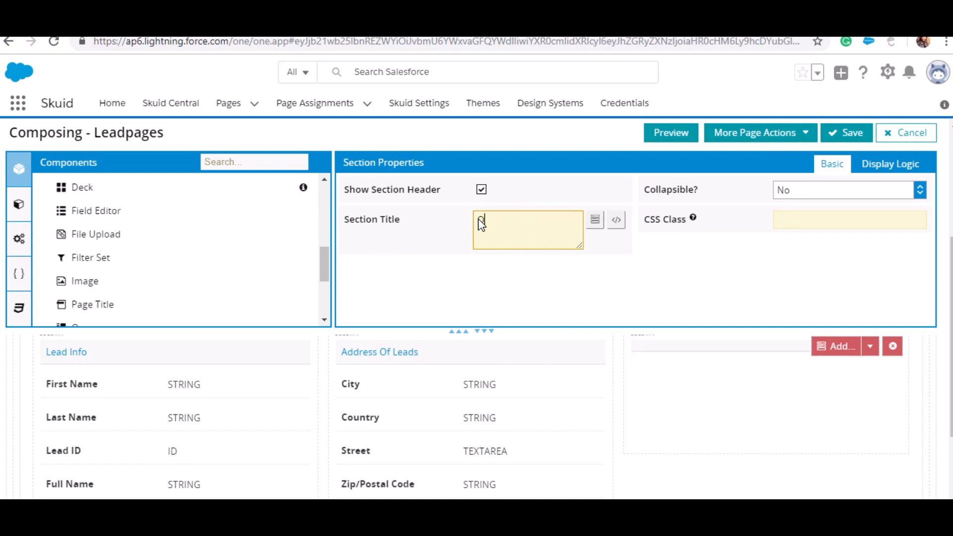
{"action": "type", "text": "Other Info"}
{"action": "left_click", "coordinate": [681, 275]}
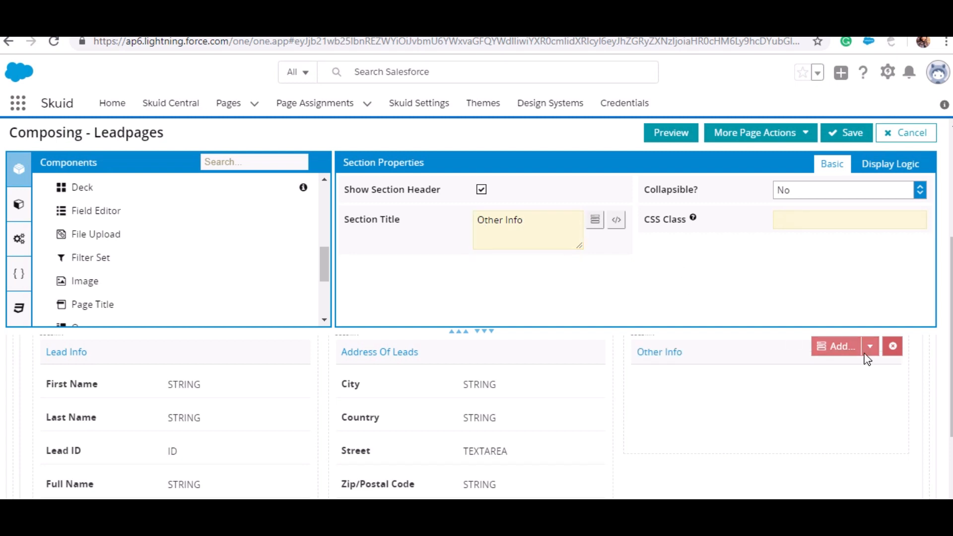
- Start adding model fields to the Other Info section and select Fax and Industry
{"action": "left_click", "coordinate": [838, 347]}
{"action": "left_click", "coordinate": [824, 365]}
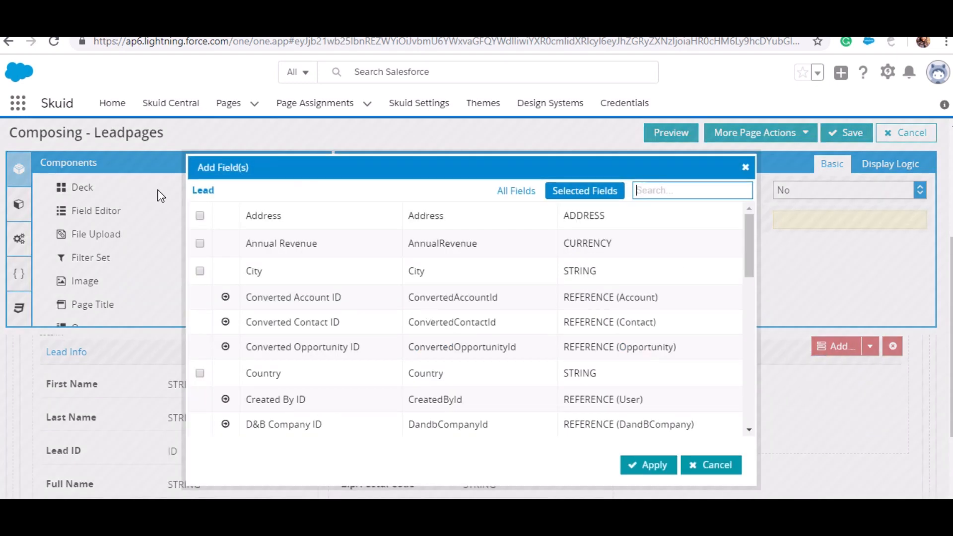
{"action": "scroll", "coordinate": [192, 349], "scroll_direction": "down", "scroll_amount": 3}
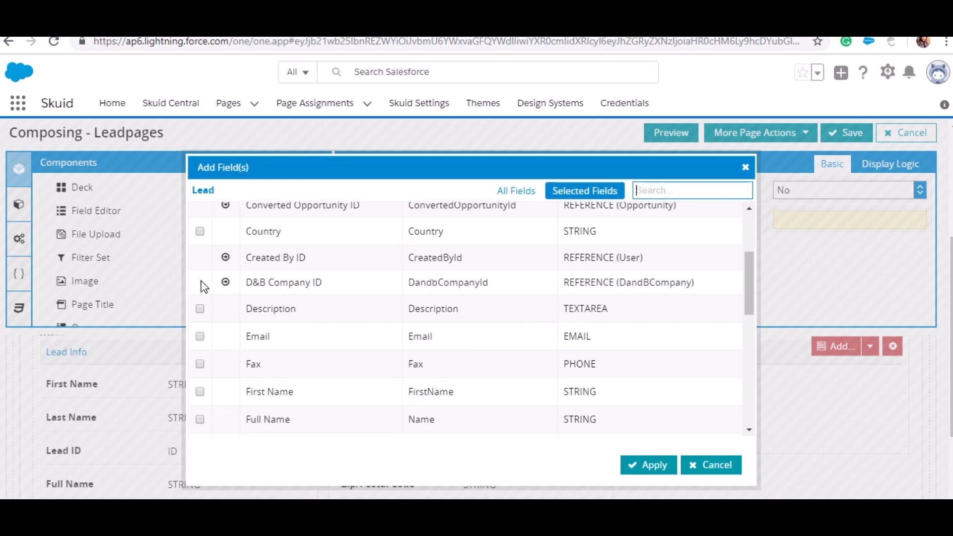
{"action": "scroll", "coordinate": [207, 319], "scroll_direction": "down", "scroll_amount": 2}
{"action": "left_click", "coordinate": [199, 297]}
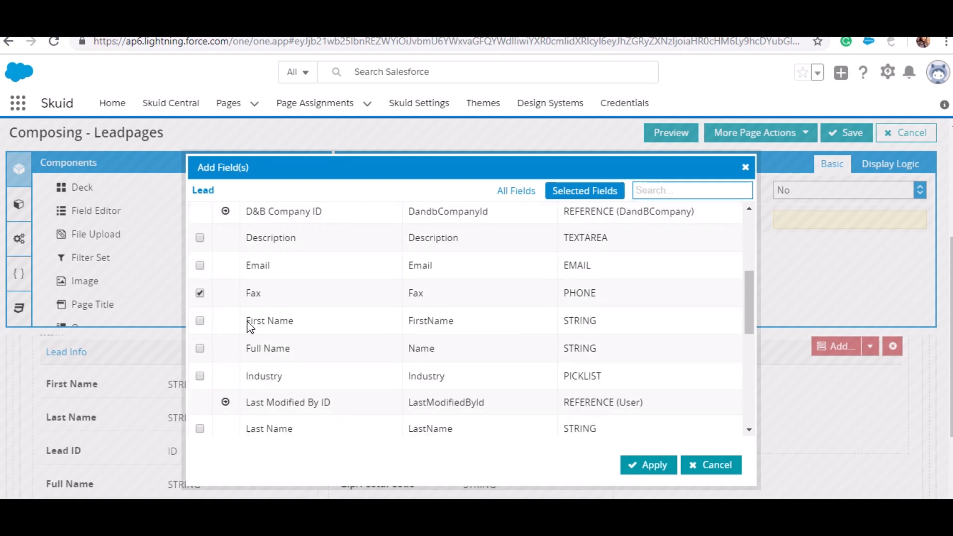
{"action": "scroll", "coordinate": [198, 320], "scroll_direction": "down", "scroll_amount": 3}
{"action": "left_click", "coordinate": [200, 235]}
- Also select the Rating, Status and Website fields and apply the field selection to the Other Info section
{"action": "scroll", "coordinate": [203, 248], "scroll_direction": "down", "scroll_amount": 3}
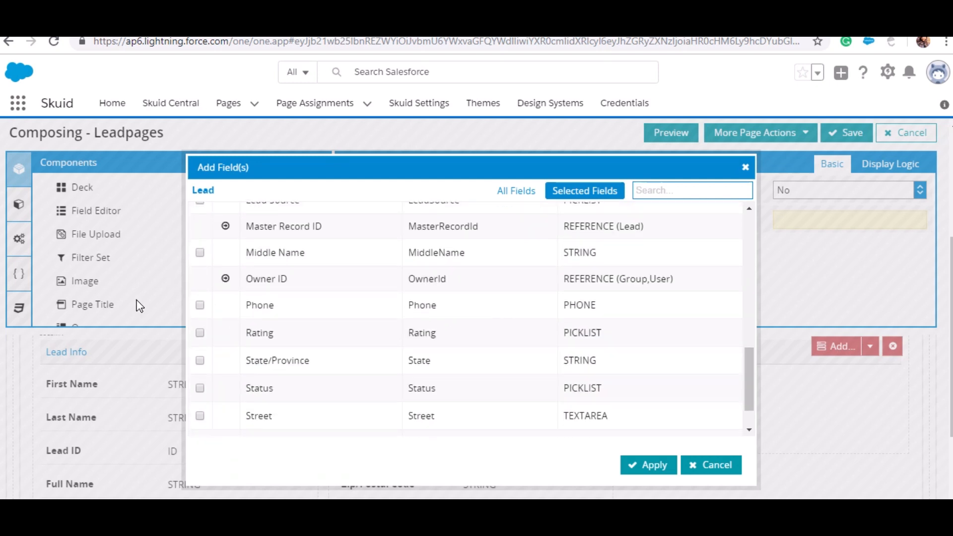
{"action": "left_click", "coordinate": [199, 404]}
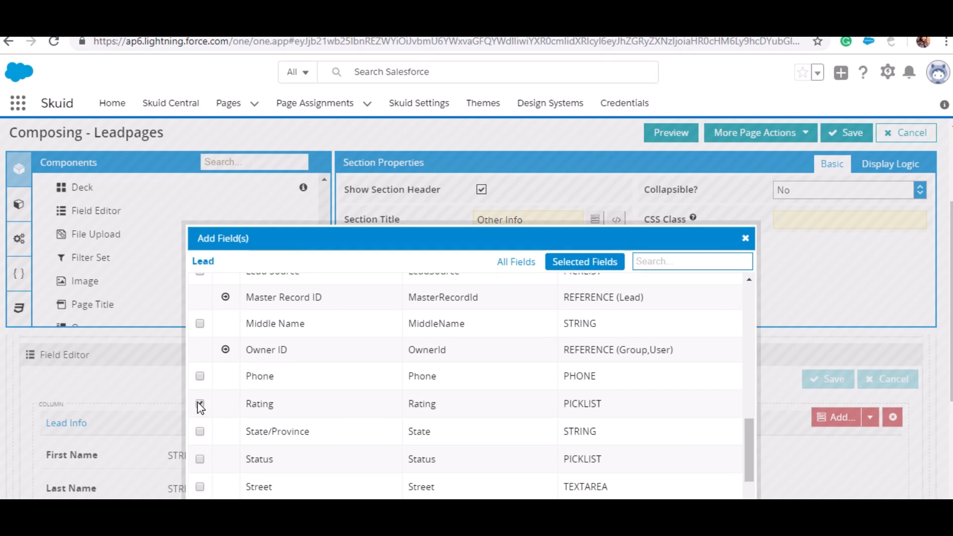
{"action": "scroll", "coordinate": [252, 411], "scroll_direction": "down", "scroll_amount": 1}
{"action": "left_click", "coordinate": [199, 410]}
{"action": "scroll", "coordinate": [243, 433], "scroll_direction": "down", "scroll_amount": 3}
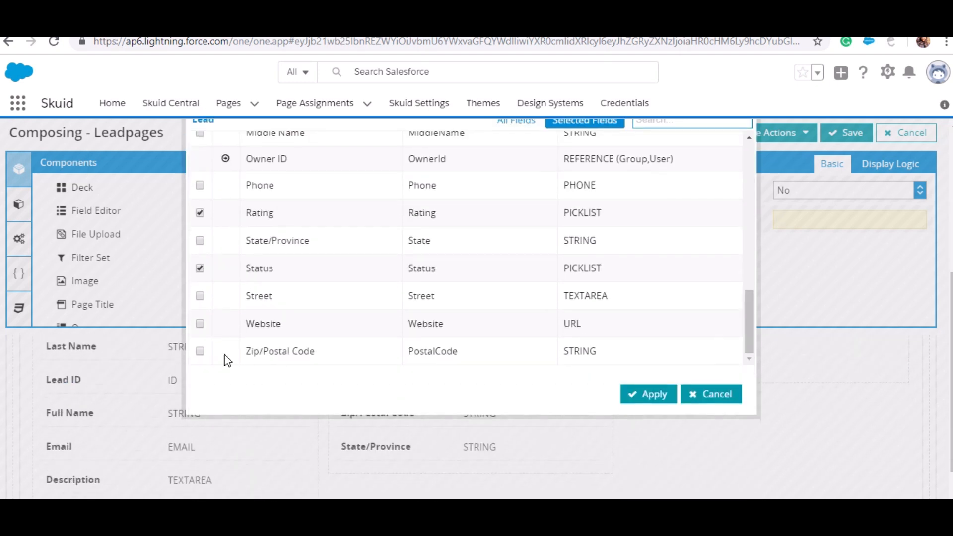
{"action": "left_click", "coordinate": [200, 323]}
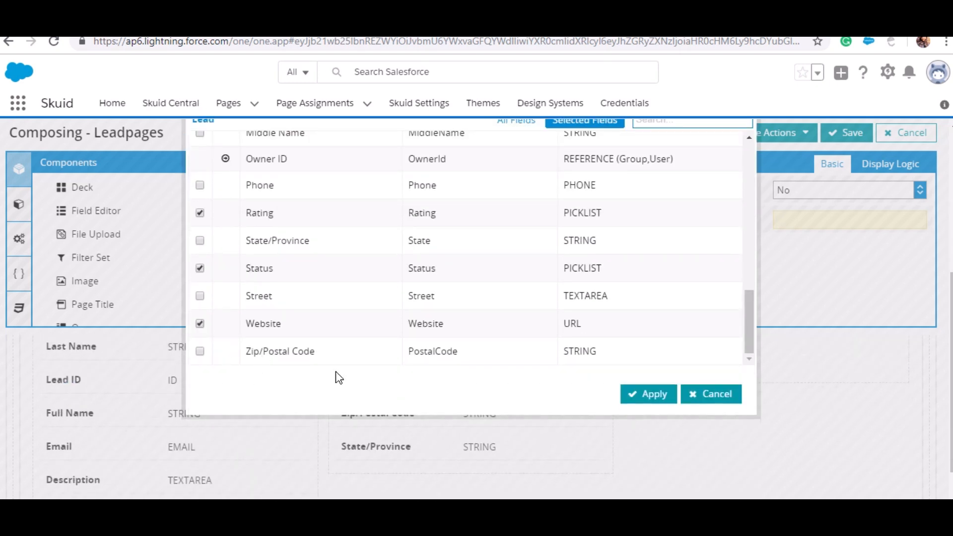
{"action": "left_click", "coordinate": [649, 397]}
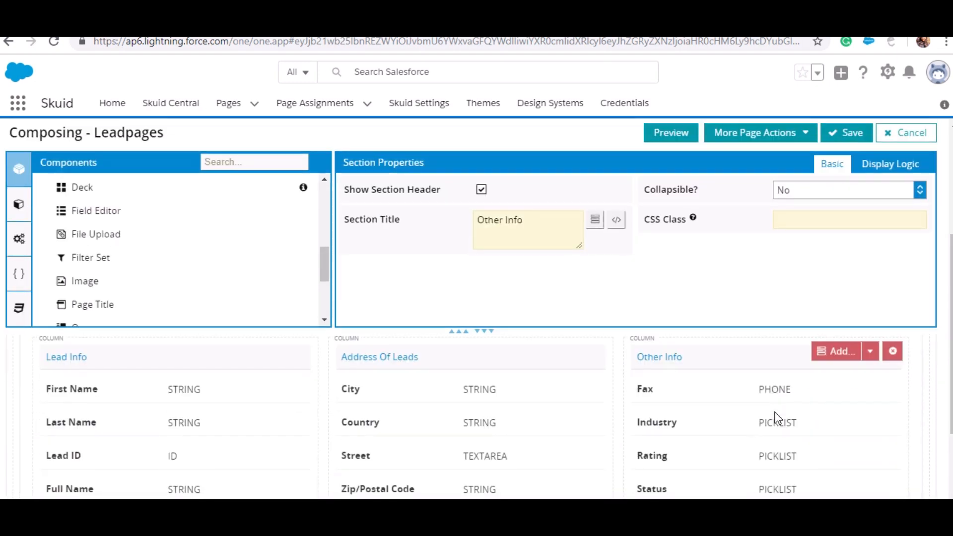
{"action": "scroll", "coordinate": [741, 439], "scroll_direction": "down", "scroll_amount": 3}
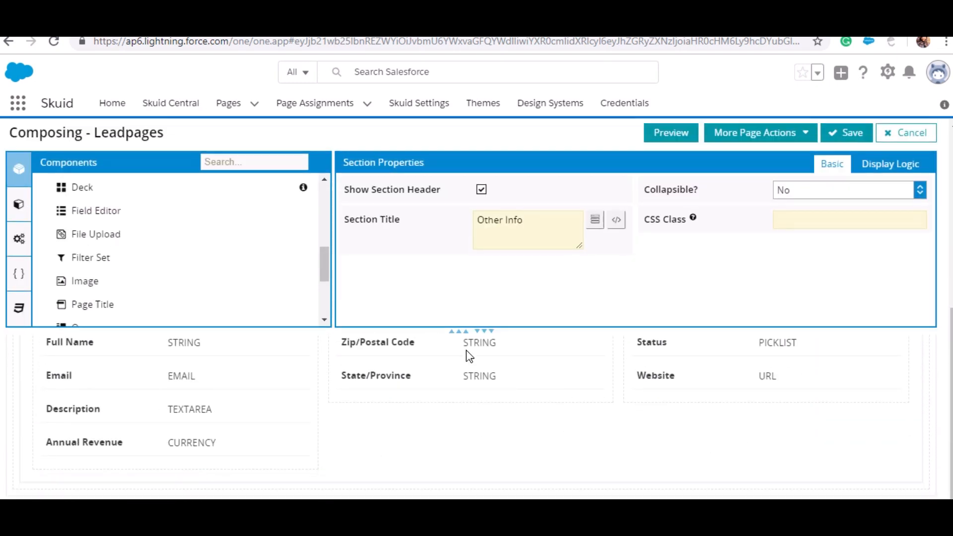
- Place a Button Set component with one button between the Page Title and the Field Editor
{"action": "scroll", "coordinate": [213, 280], "scroll_direction": "up", "scroll_amount": 2}
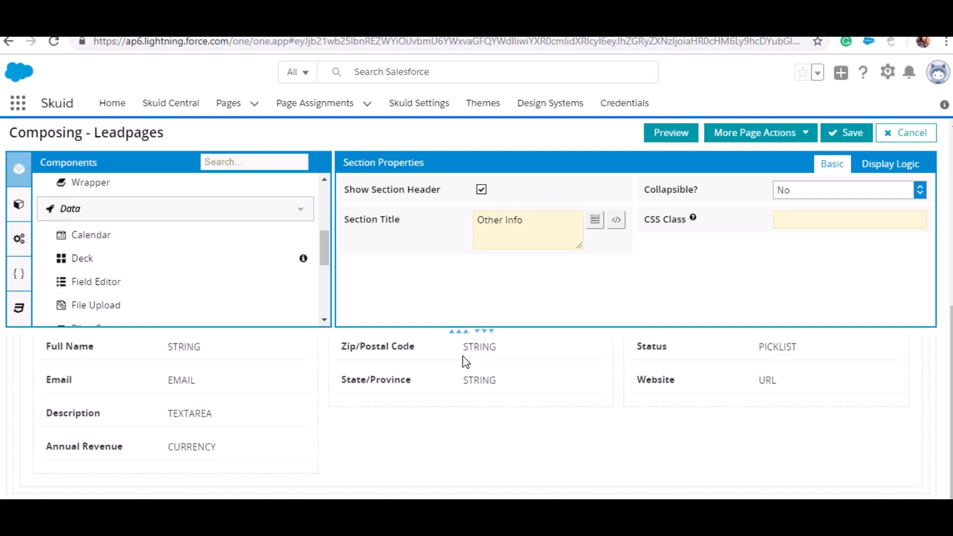
{"action": "scroll", "coordinate": [464, 403], "scroll_direction": "up", "scroll_amount": 4}
{"action": "scroll", "coordinate": [465, 404], "scroll_direction": "up", "scroll_amount": 3}
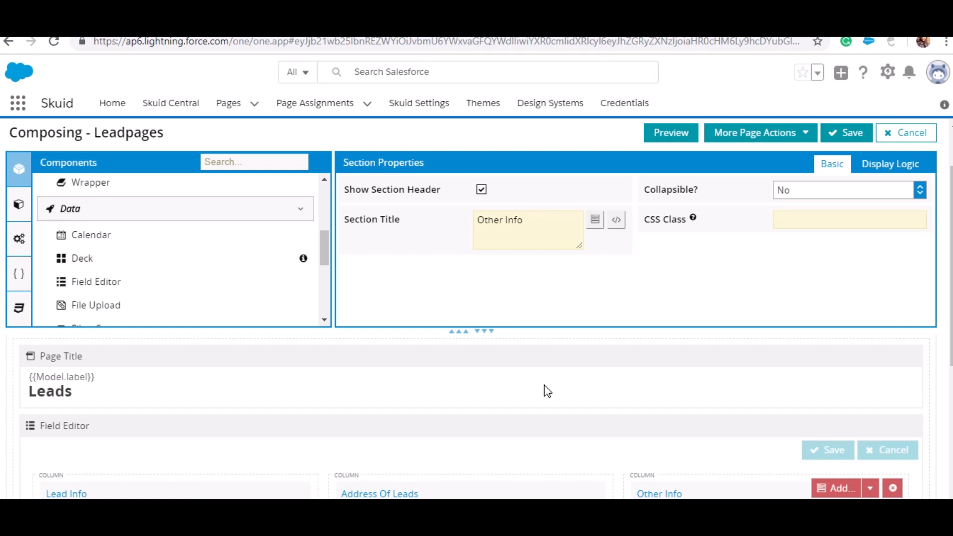
{"action": "scroll", "coordinate": [145, 303], "scroll_direction": "up", "scroll_amount": 4}
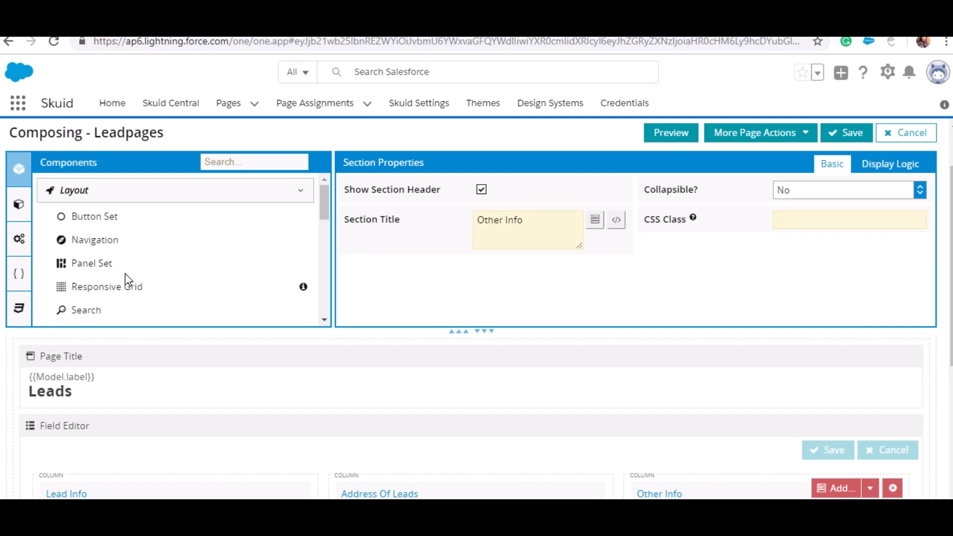
{"action": "left_click_drag", "start_coordinate": [99, 224], "coordinate": [169, 423]}
{"action": "left_click", "coordinate": [773, 430]}
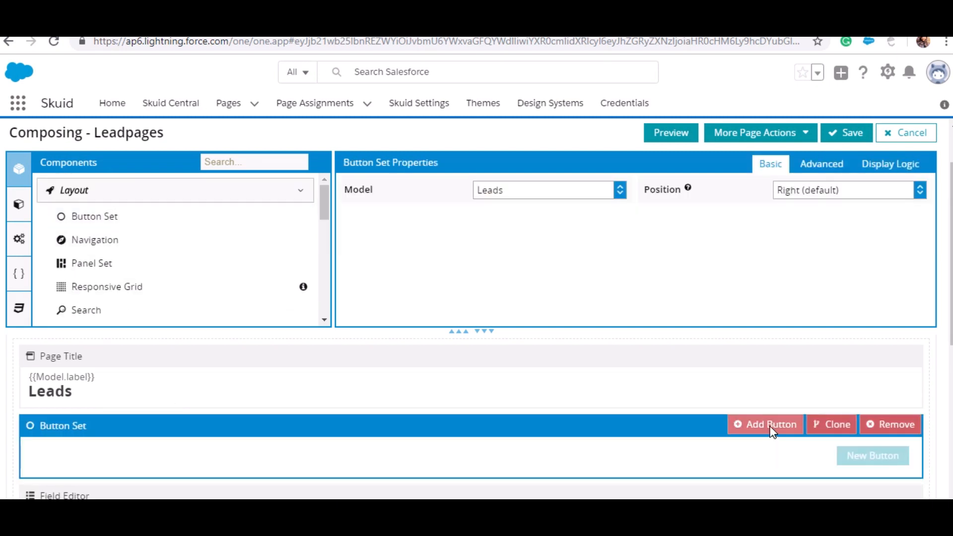
- Add two more buttons to the Button Set and set its position to Center
{"action": "left_click", "coordinate": [771, 428]}
{"action": "left_click", "coordinate": [772, 429]}
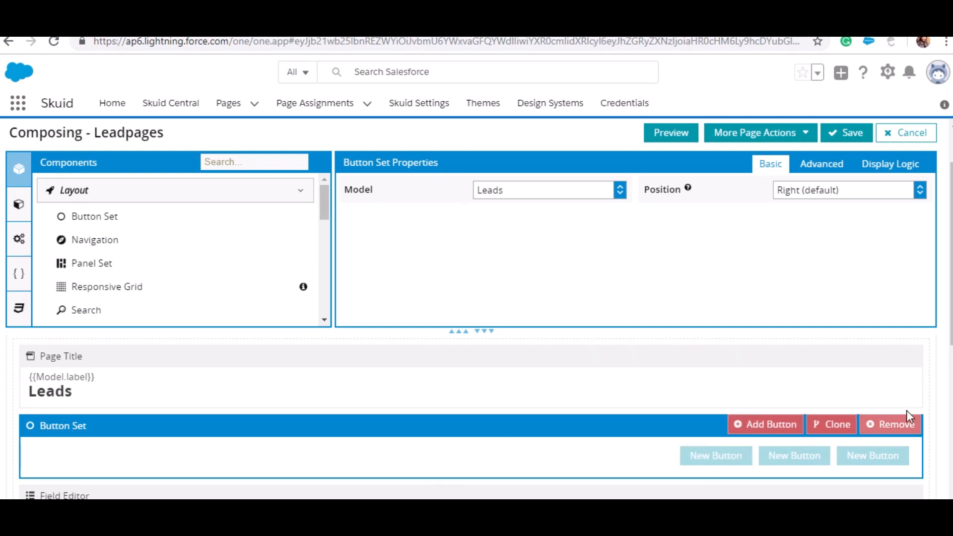
{"action": "left_click", "coordinate": [840, 192]}
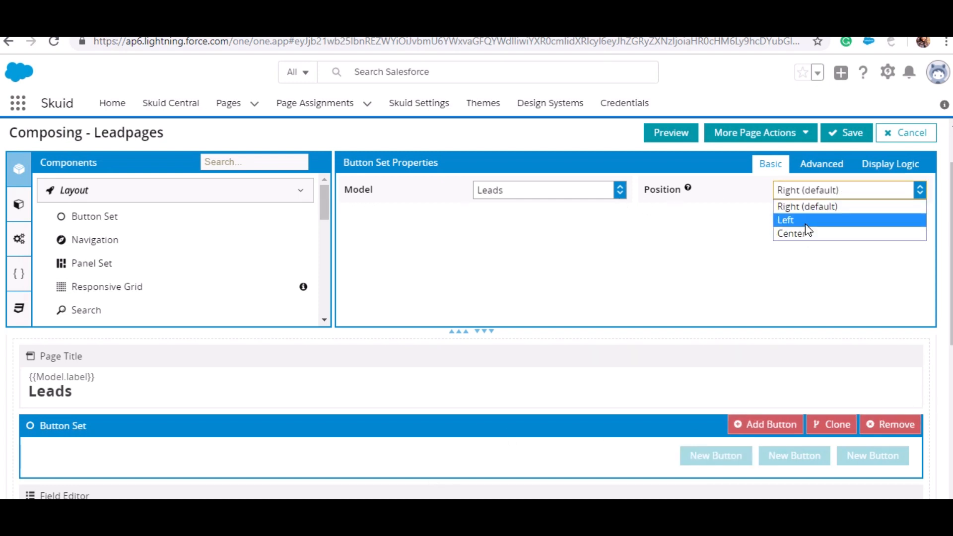
{"action": "left_click", "coordinate": [808, 234]}
- Label the first button of the Button Set Hot Leads
{"action": "left_click", "coordinate": [395, 466]}
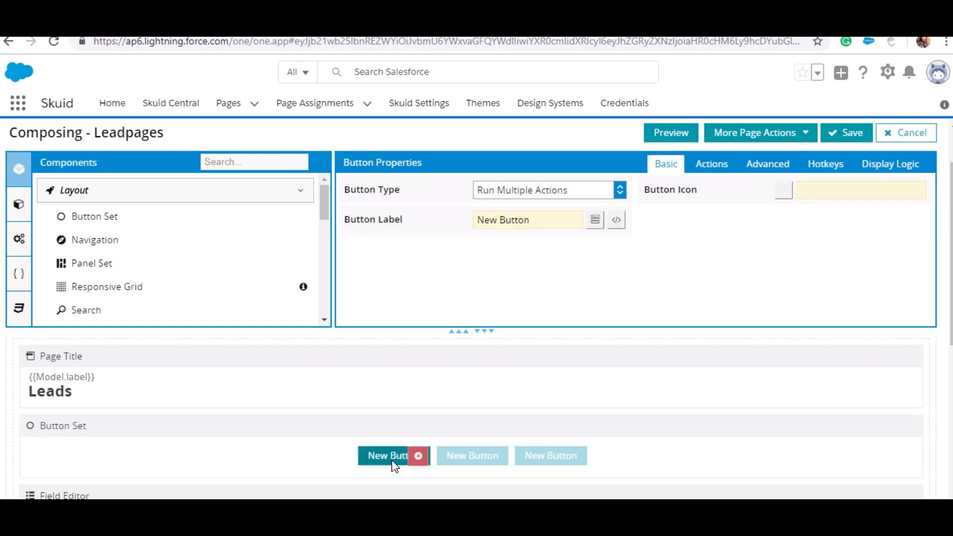
{"action": "left_click", "coordinate": [528, 223]}
{"action": "left_click_drag", "start_coordinate": [528, 222], "coordinate": [446, 236]}
{"action": "key", "text": "BackSpace"}
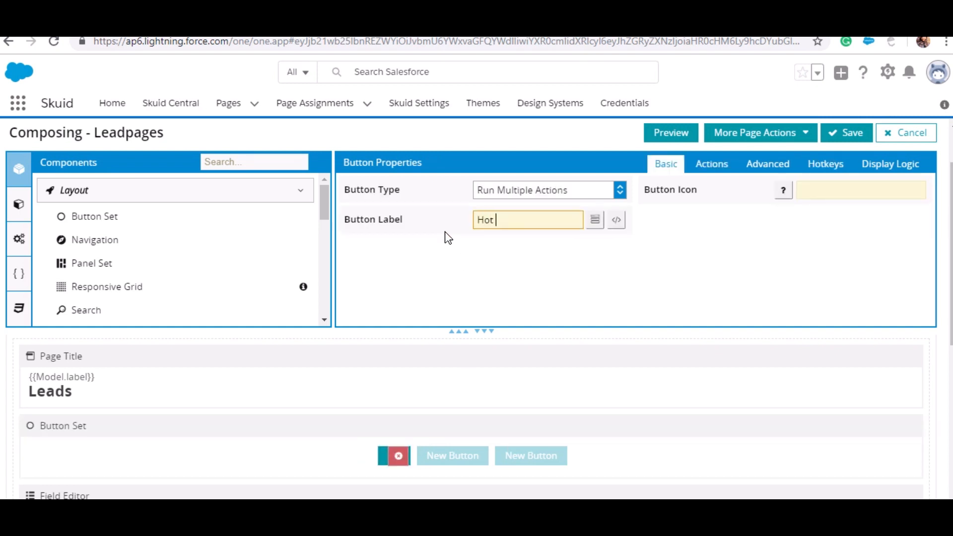
{"action": "type", "text": "Hot Leads"}
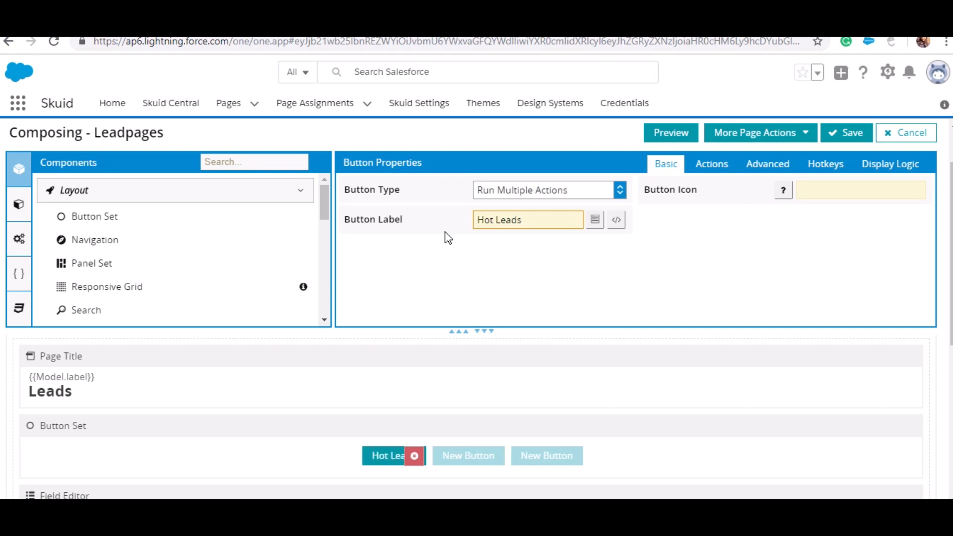
- Label the second button of the Button Set Cold Leads
{"action": "left_click", "coordinate": [468, 460]}
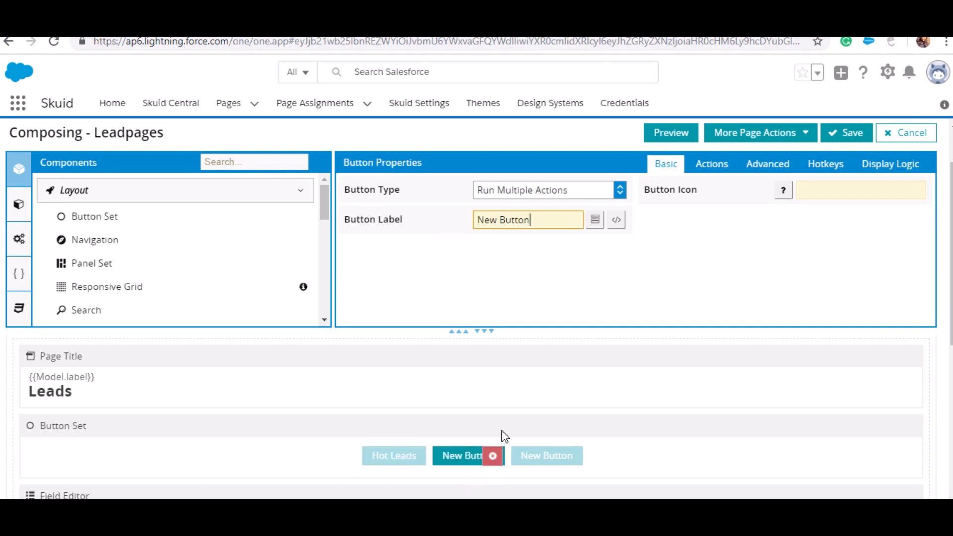
{"action": "left_click", "coordinate": [551, 221]}
{"action": "key", "text": "BackSpace"}
{"action": "key", "text": "BackSpace"}
{"action": "key", "text": "BackSpace"}
{"action": "key", "text": "BackSpace"}
{"action": "key", "text": "BackSpace"}
{"action": "key", "text": "BackSpace"}
{"action": "key", "text": "BackSpace"}
{"action": "key", "text": "BackSpace"}
{"action": "key", "text": "BackSpace"}
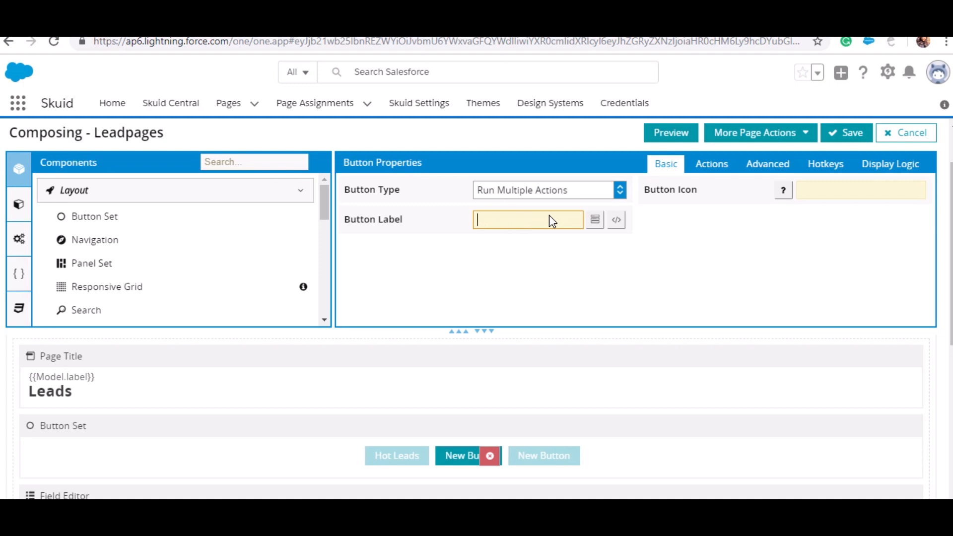
{"action": "type", "text": "Cold KLe"}
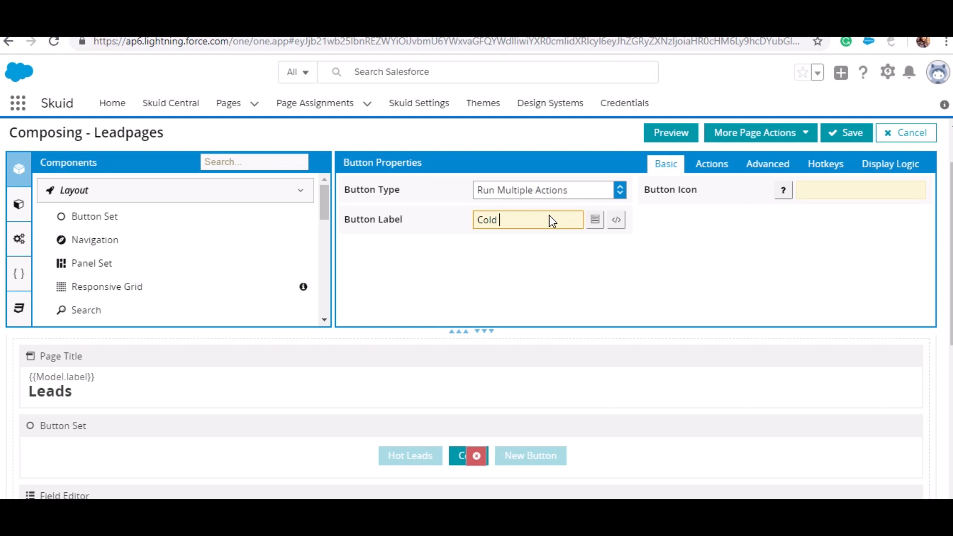
{"action": "key", "text": "BackSpace"}
{"action": "key", "text": "BackSpace"}
{"action": "key", "text": "BackSpace"}
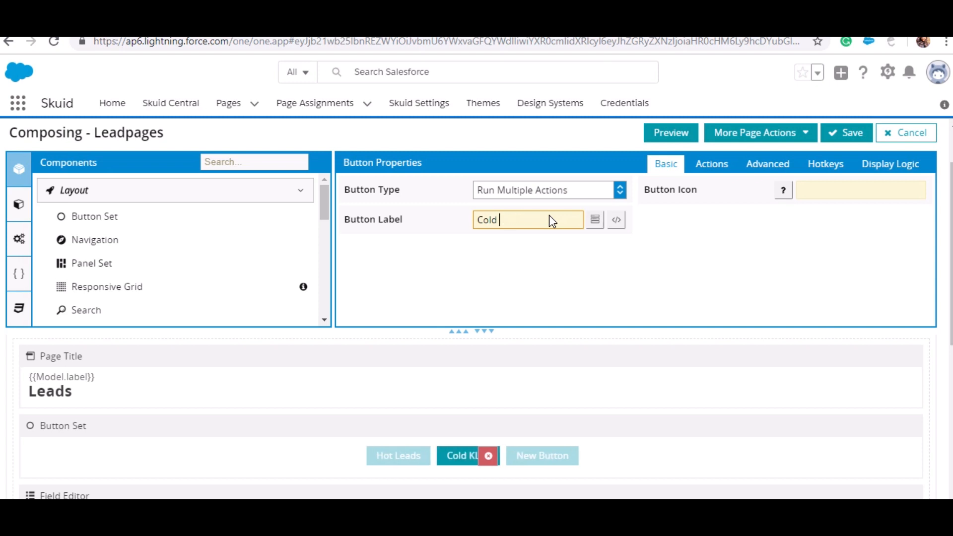
{"action": "type", "text": "Leads"}
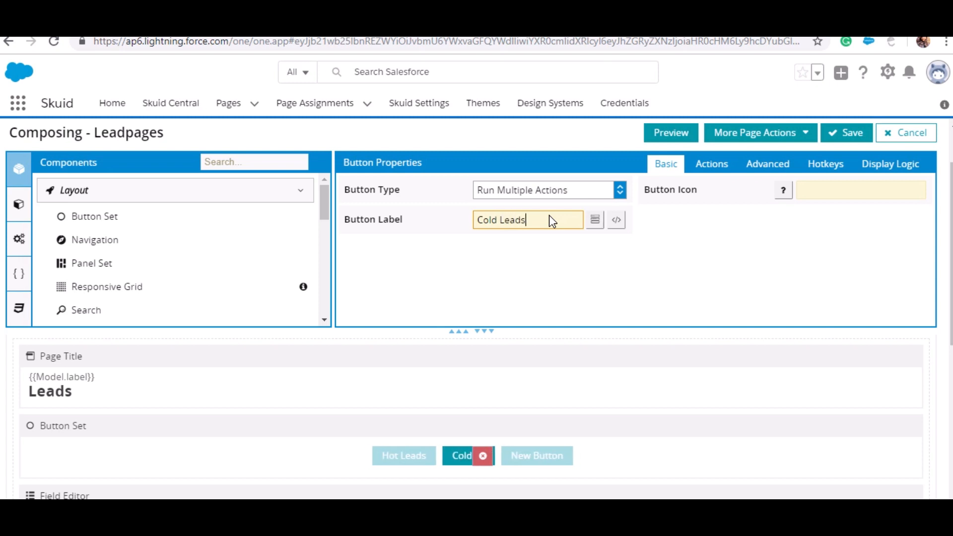
- Label the third button of the Button Set Warm Leads
{"action": "left_click", "coordinate": [527, 455]}
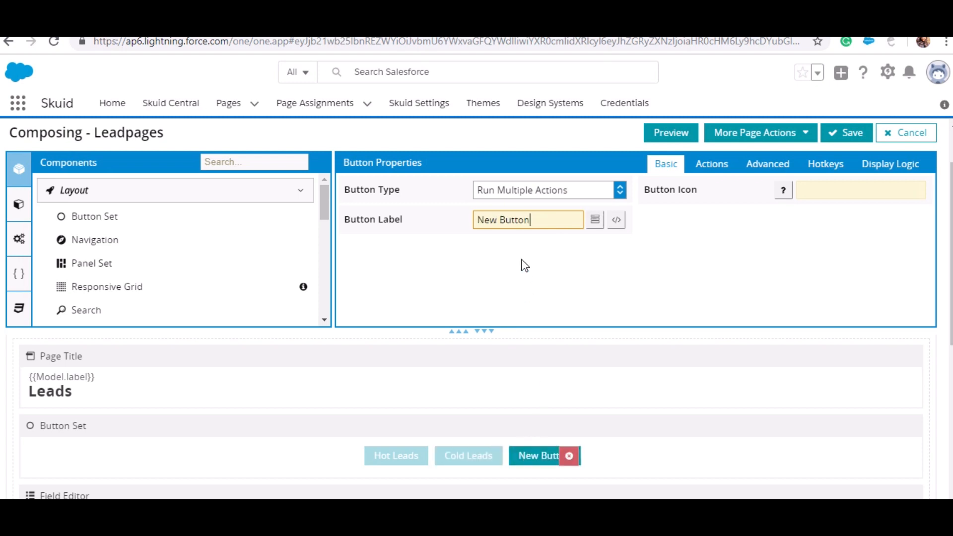
{"action": "triple_click", "coordinate": [532, 225]}
{"action": "key", "text": "BackSpace"}
{"action": "type", "text": "Warm Leads"}
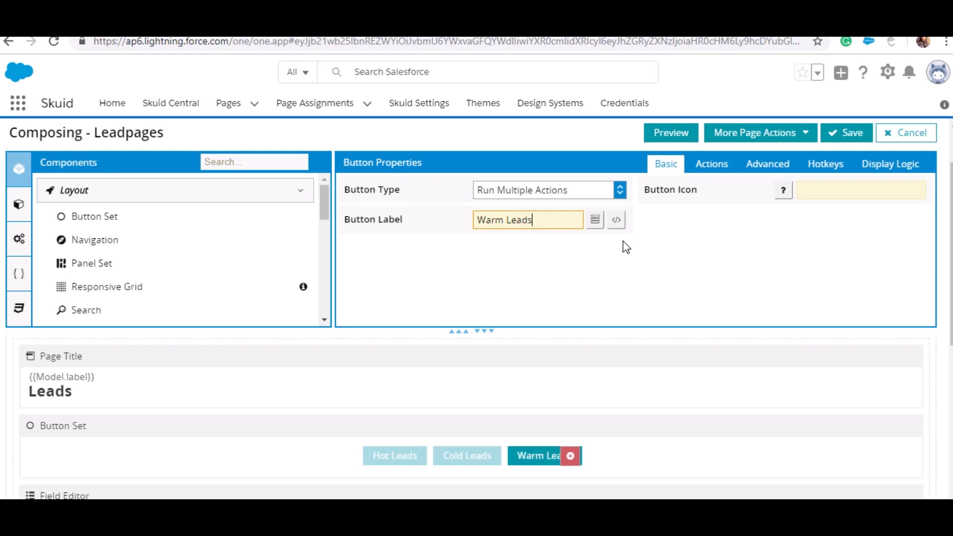
{"action": "left_click", "coordinate": [641, 257]}
- Set the Leads model to create a default row if it has none
{"action": "scroll", "coordinate": [677, 410], "scroll_direction": "down", "scroll_amount": 3}
{"action": "scroll", "coordinate": [677, 419], "scroll_direction": "down", "scroll_amount": 3}
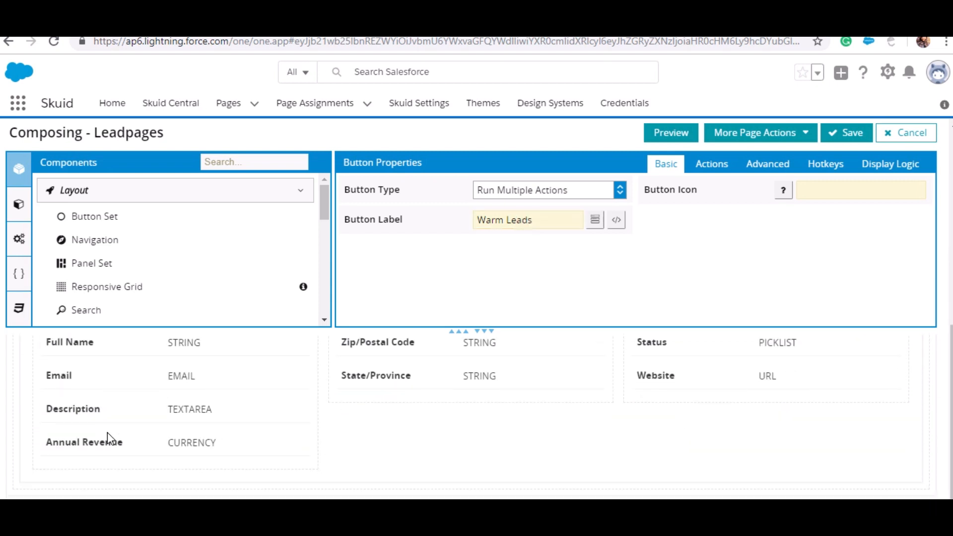
{"action": "scroll", "coordinate": [107, 433], "scroll_direction": "up", "scroll_amount": 10}
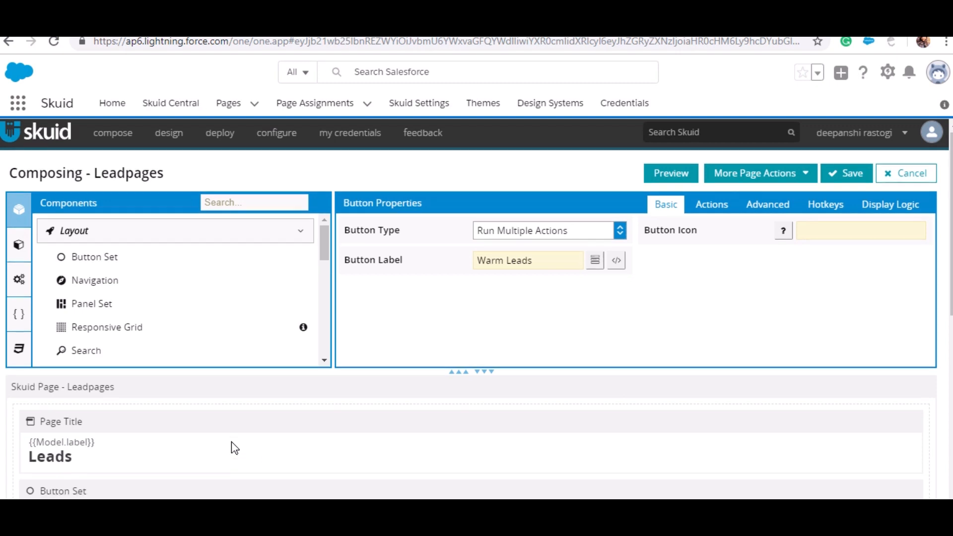
{"action": "scroll", "coordinate": [232, 447], "scroll_direction": "down", "scroll_amount": 5}
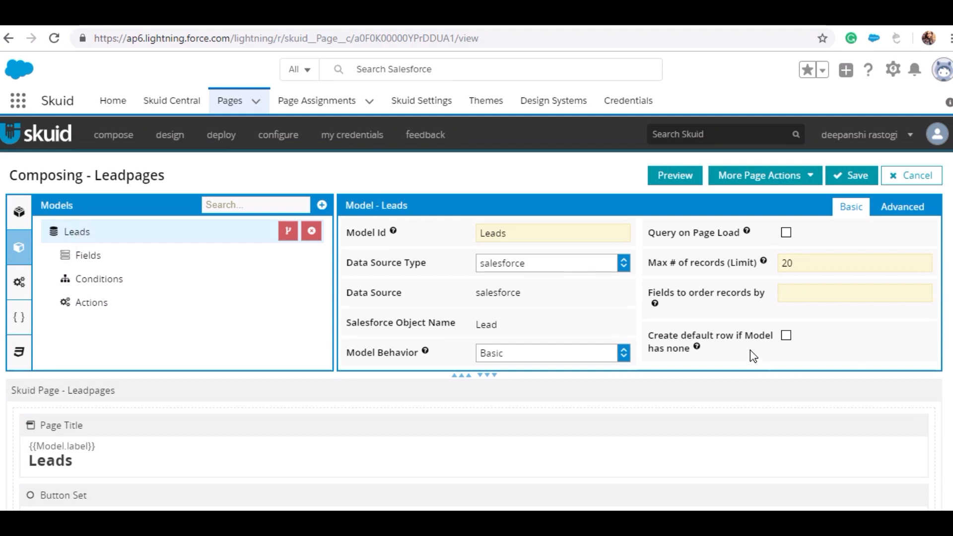
{"action": "left_click", "coordinate": [784, 336]}
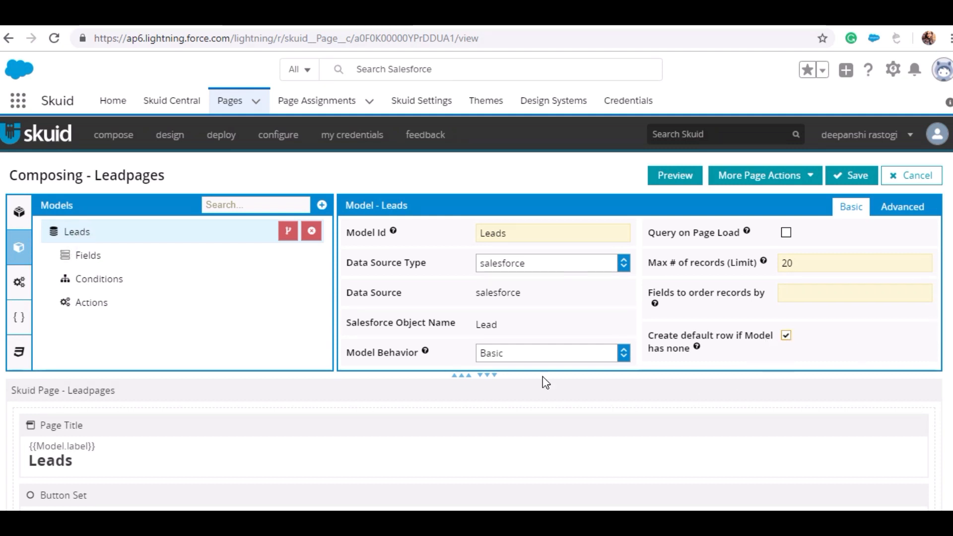
- Set the theme of the Leadpages page to Slated and save the page
{"action": "left_click", "coordinate": [16, 219]}
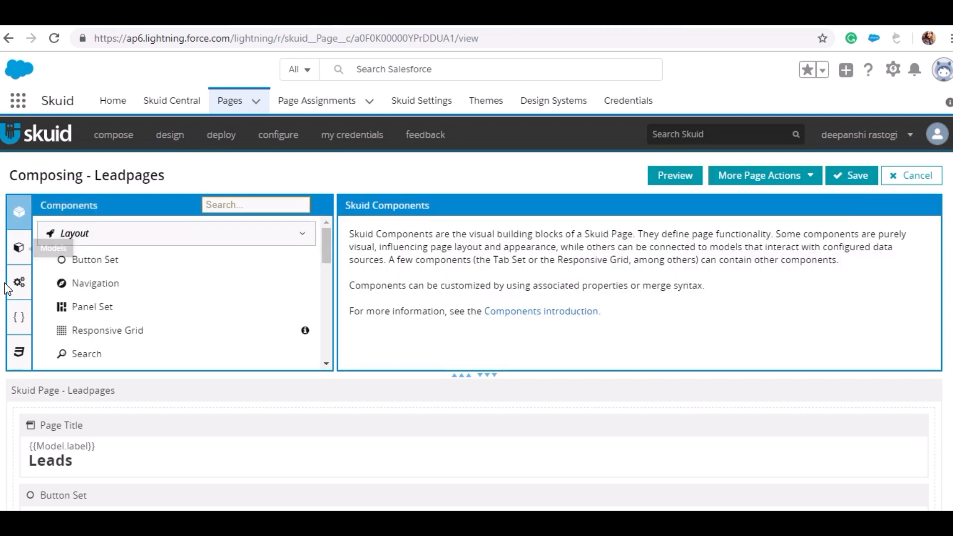
{"action": "left_click", "coordinate": [28, 387]}
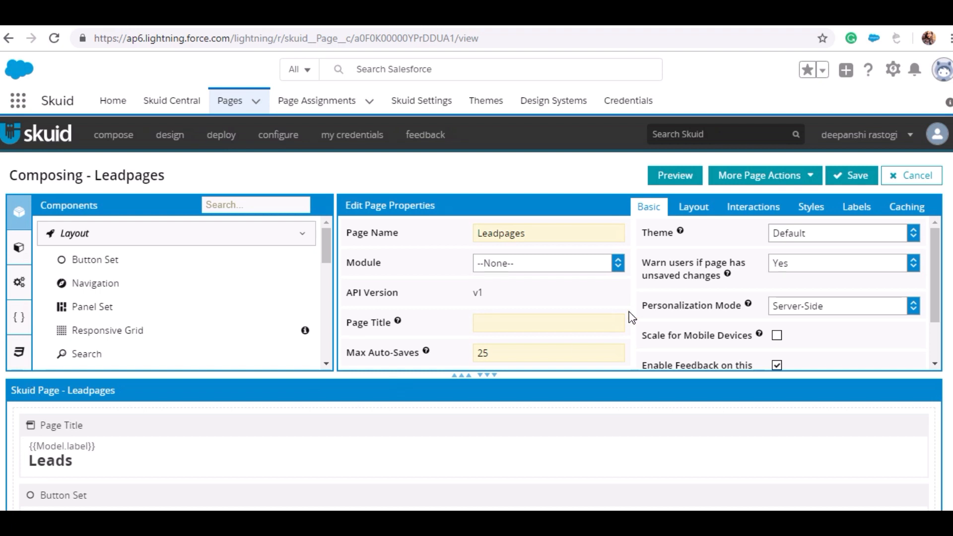
{"action": "left_click", "coordinate": [908, 232]}
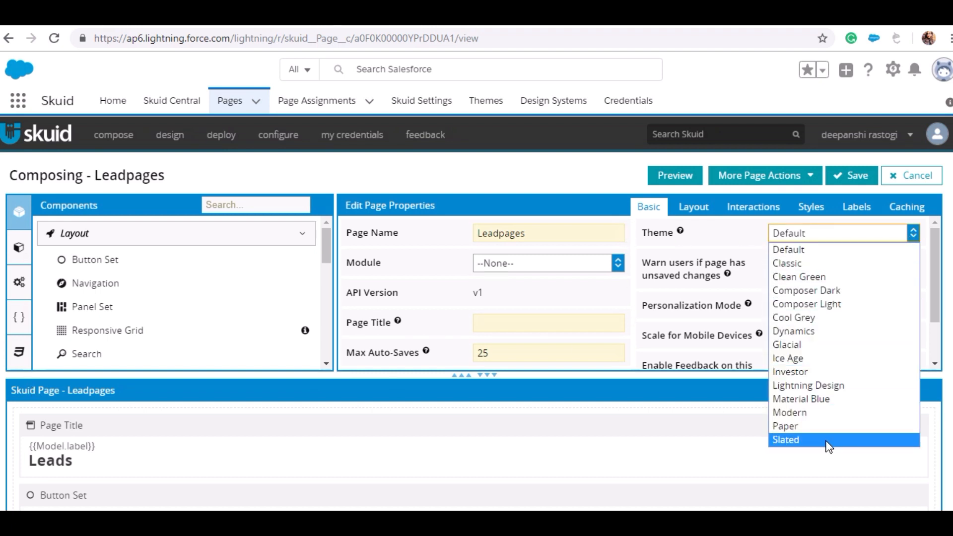
{"action": "left_click", "coordinate": [812, 440]}
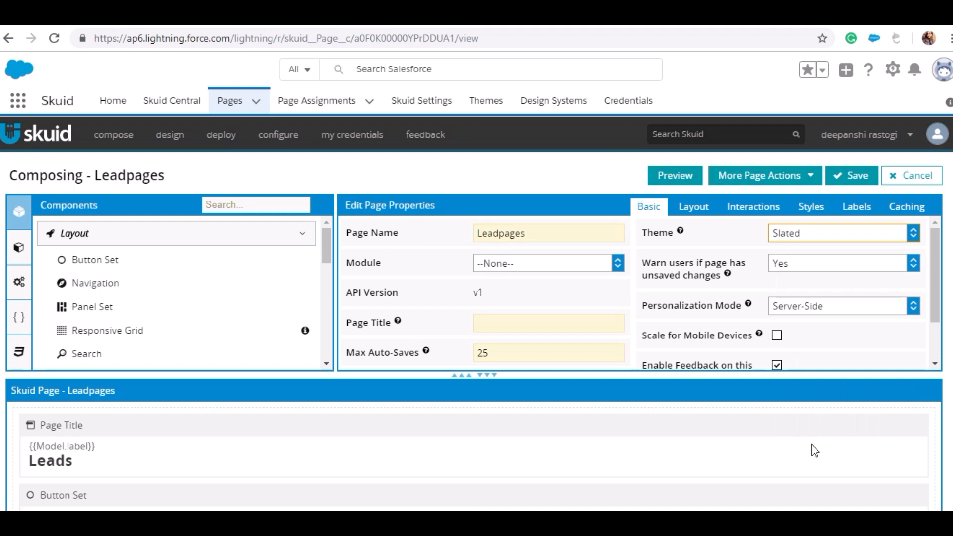
{"action": "left_click", "coordinate": [850, 172]}
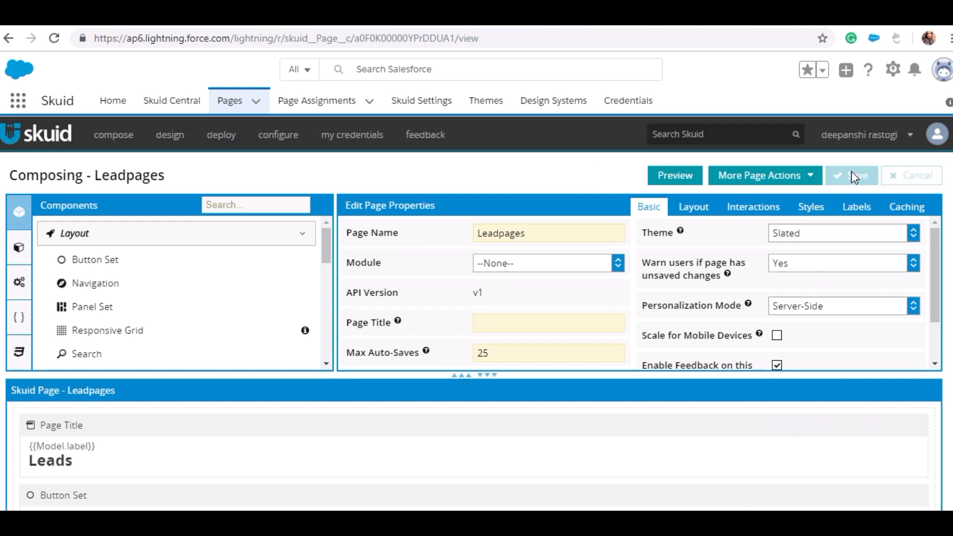
- Preview the Leadpages page and try the Last Name and First Name fields in the Lead Info section
{"action": "left_click", "coordinate": [678, 182]}
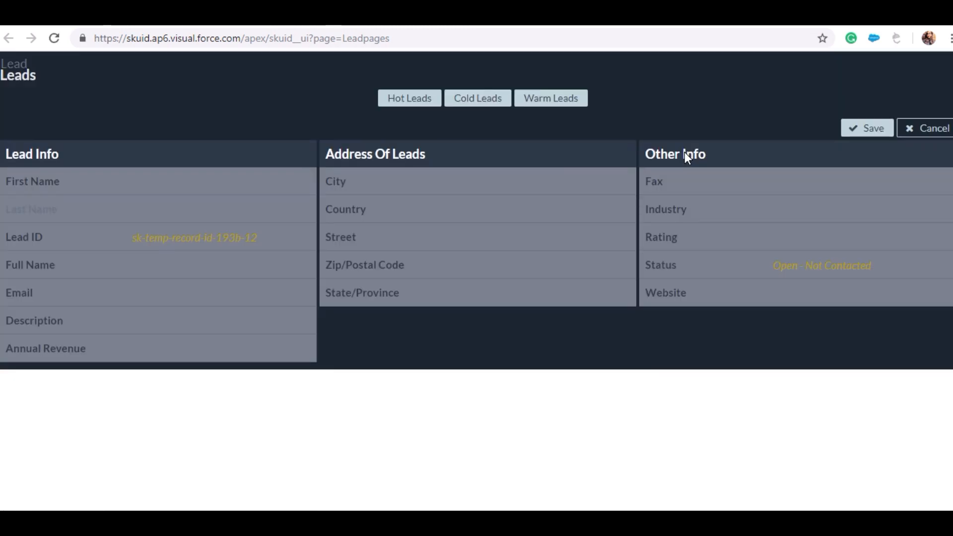
{"action": "left_click", "coordinate": [147, 209]}
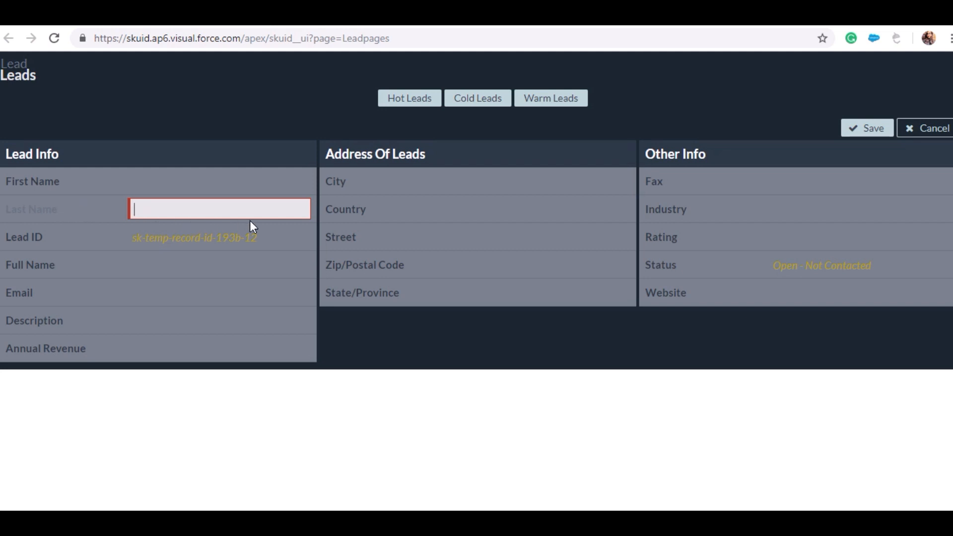
{"action": "left_click", "coordinate": [291, 182]}
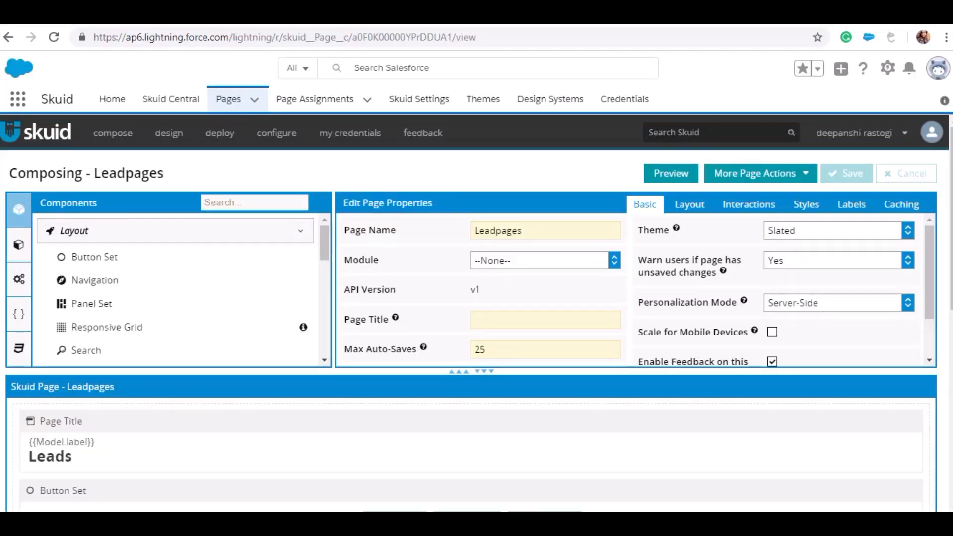
{"action": "scroll", "coordinate": [268, 440], "scroll_direction": "down", "scroll_amount": 1}
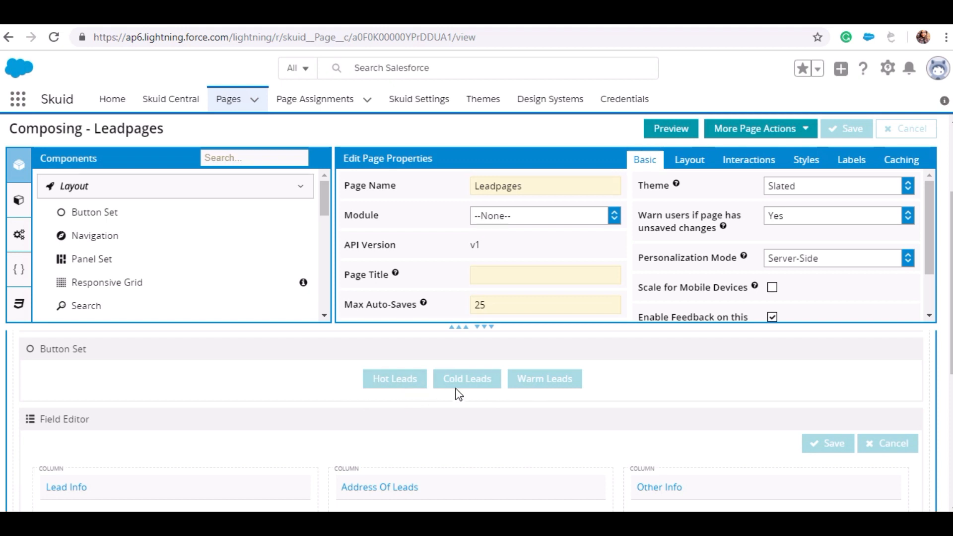
{"action": "scroll", "coordinate": [366, 394], "scroll_direction": "up", "scroll_amount": 1}
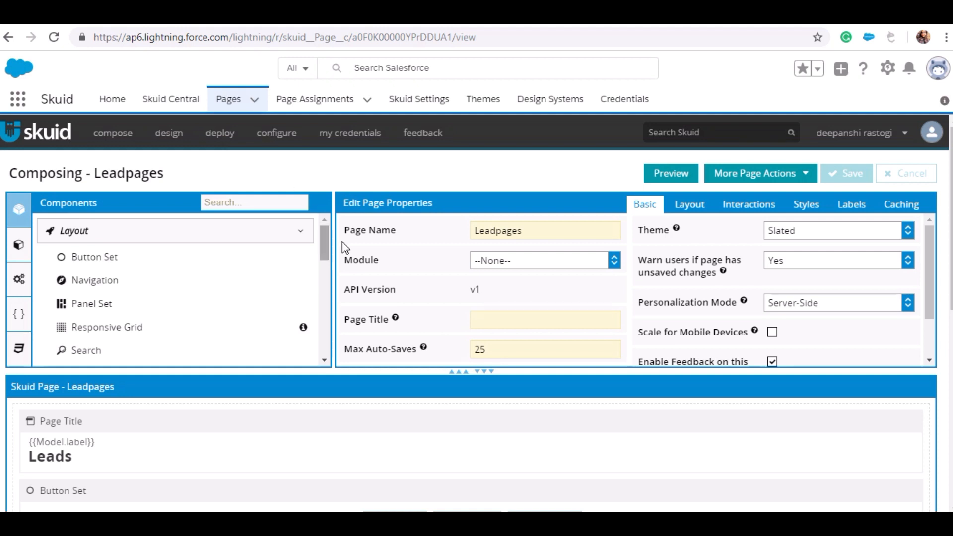
{"action": "scroll", "coordinate": [462, 270], "scroll_direction": "down", "scroll_amount": 1}
{"action": "scroll", "coordinate": [435, 398], "scroll_direction": "down", "scroll_amount": 2}
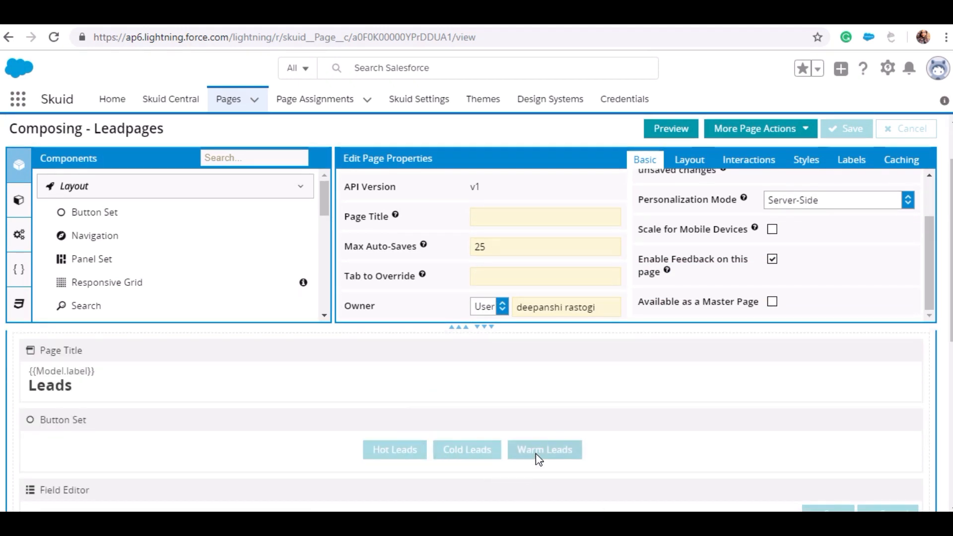
{"action": "scroll", "coordinate": [288, 195], "scroll_direction": "up", "scroll_amount": 2}
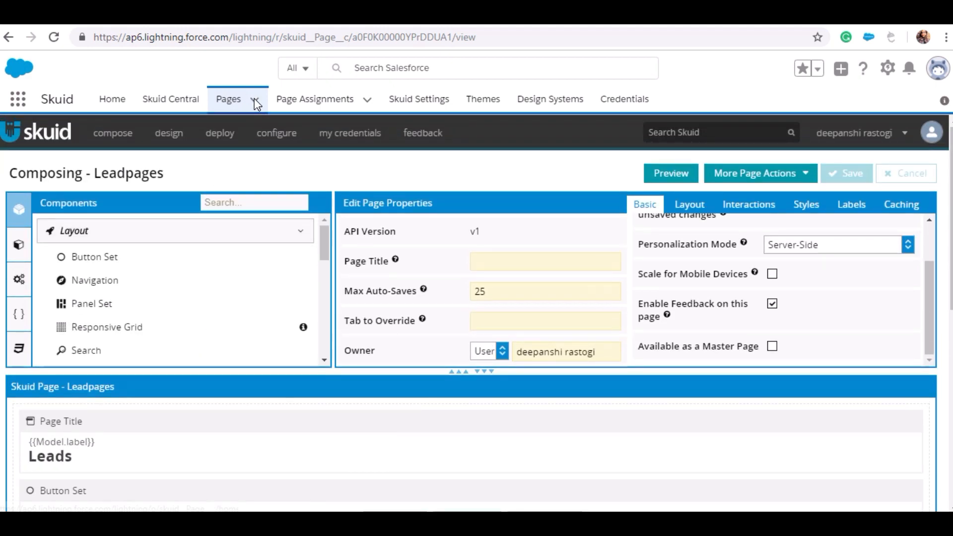
- Create a new Skuid page named HotLeads1, starting with a blank page
{"action": "left_click", "coordinate": [254, 99]}
{"action": "left_click", "coordinate": [237, 129]}
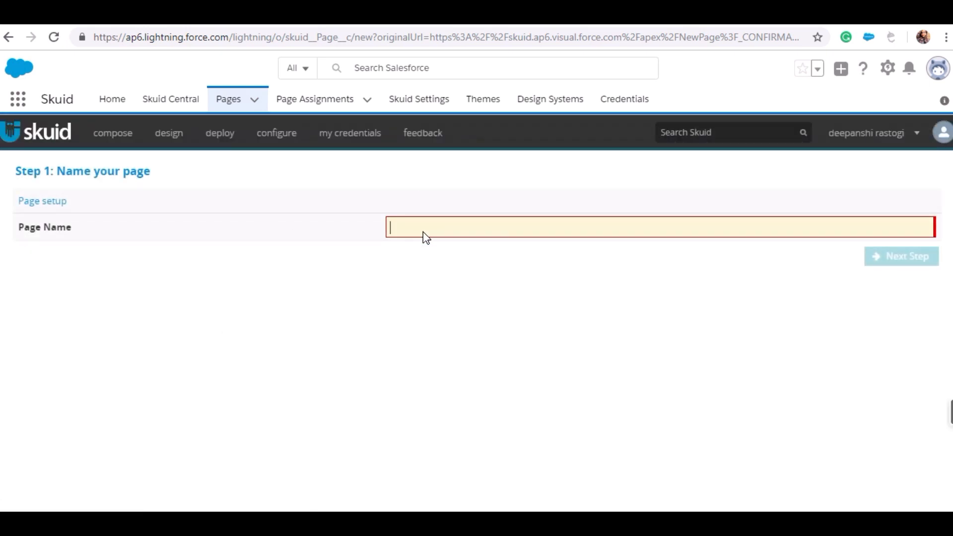
{"action": "type", "text": "Hot"}
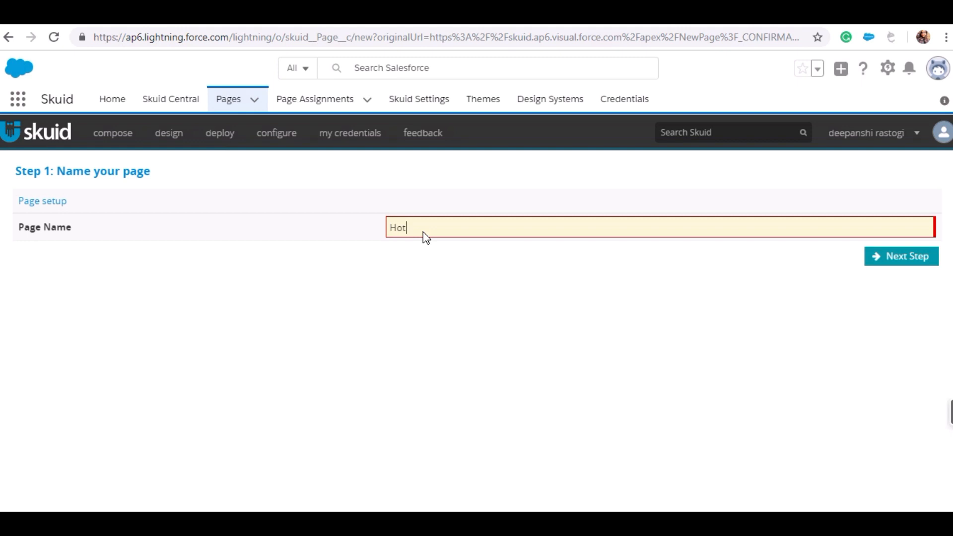
{"action": "type", "text": "Leads1"}
{"action": "left_click", "coordinate": [889, 250]}
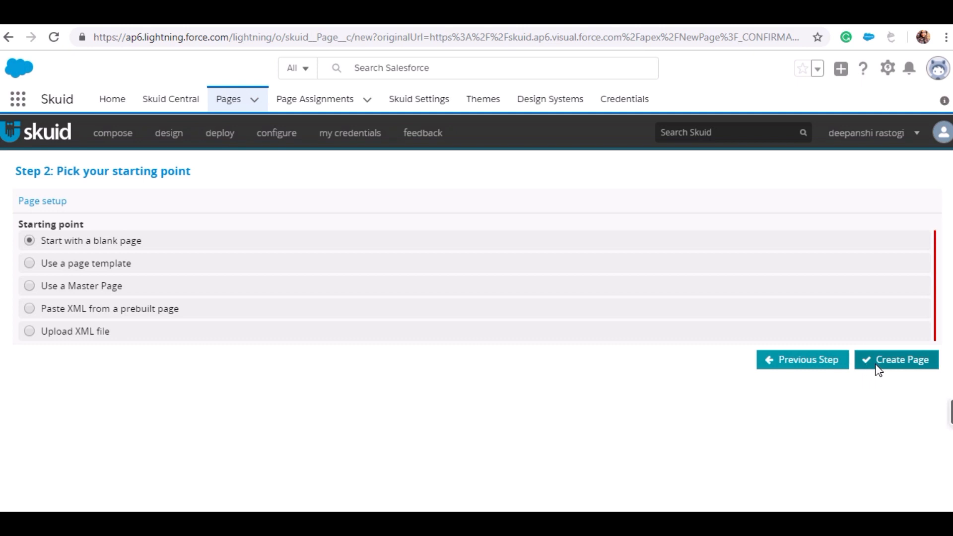
{"action": "left_click", "coordinate": [896, 356]}
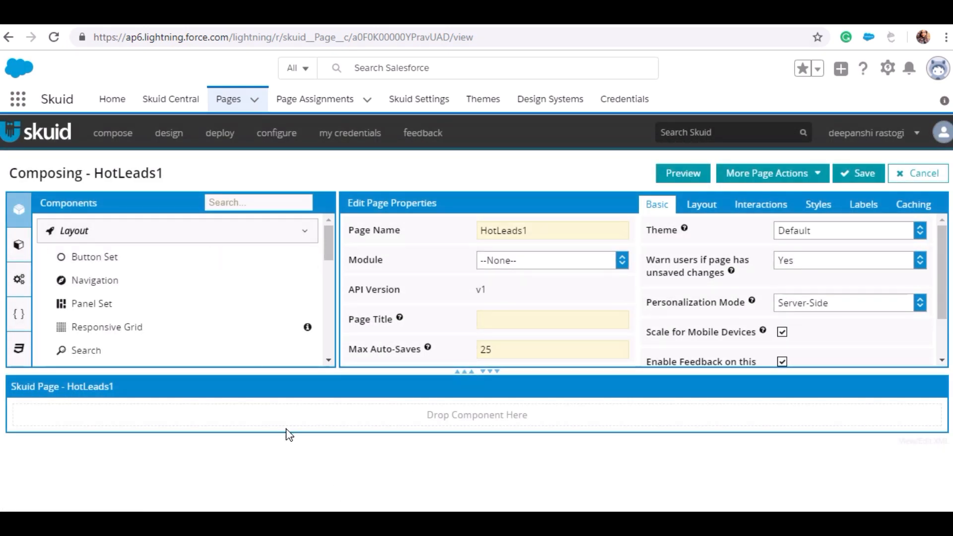
- Place a Page Title component on the HotLeads1 page and set its title to HOT LEADS
{"action": "scroll", "coordinate": [124, 288], "scroll_direction": "down", "scroll_amount": 5}
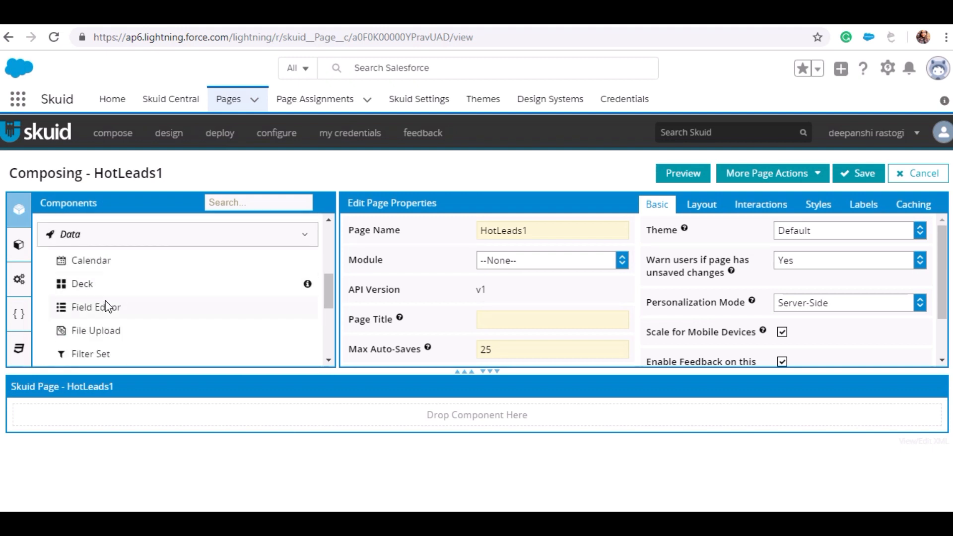
{"action": "scroll", "coordinate": [134, 332], "scroll_direction": "down", "scroll_amount": 3}
{"action": "left_click_drag", "start_coordinate": [104, 331], "coordinate": [516, 386]}
{"action": "left_click_drag", "start_coordinate": [542, 273], "coordinate": [460, 268]}
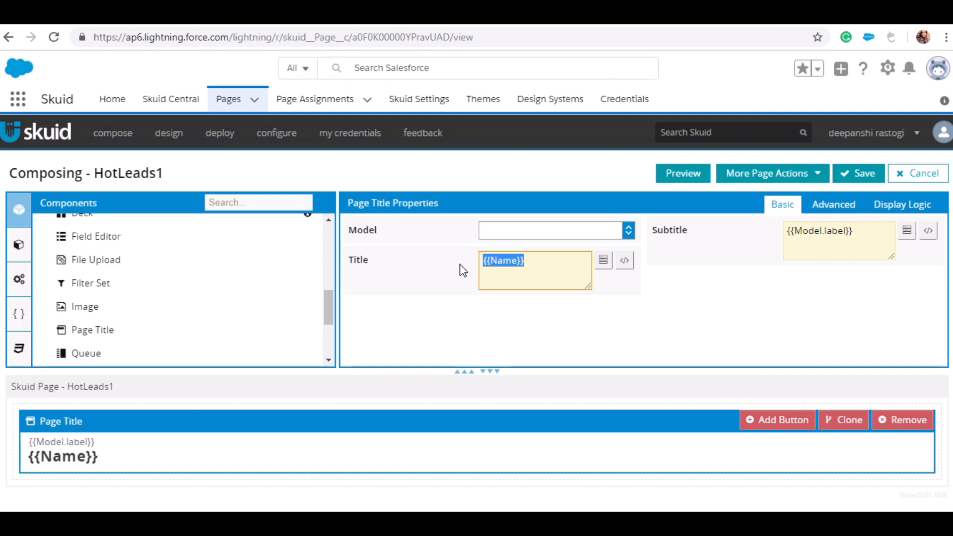
{"action": "key", "text": "BackSpace"}
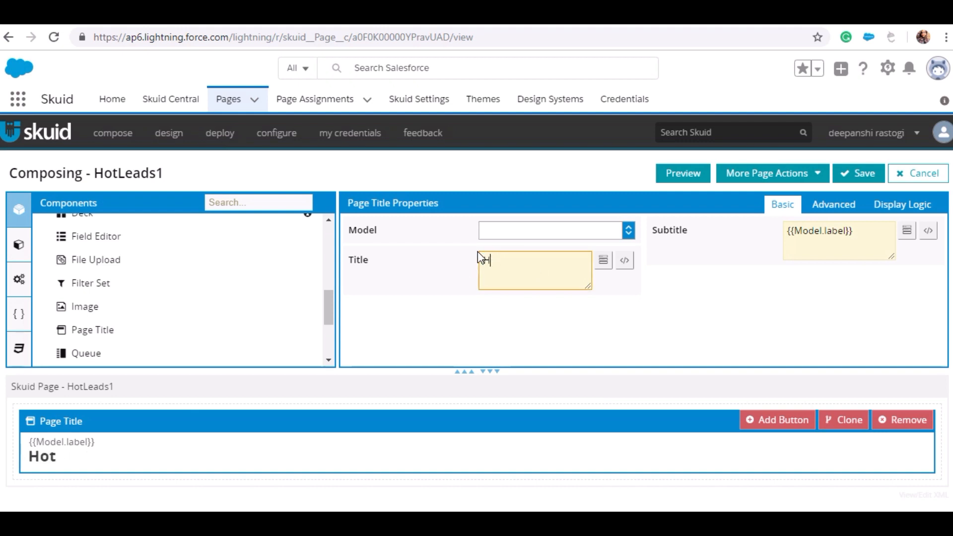
{"action": "type", "text": "HOT LEADS"}
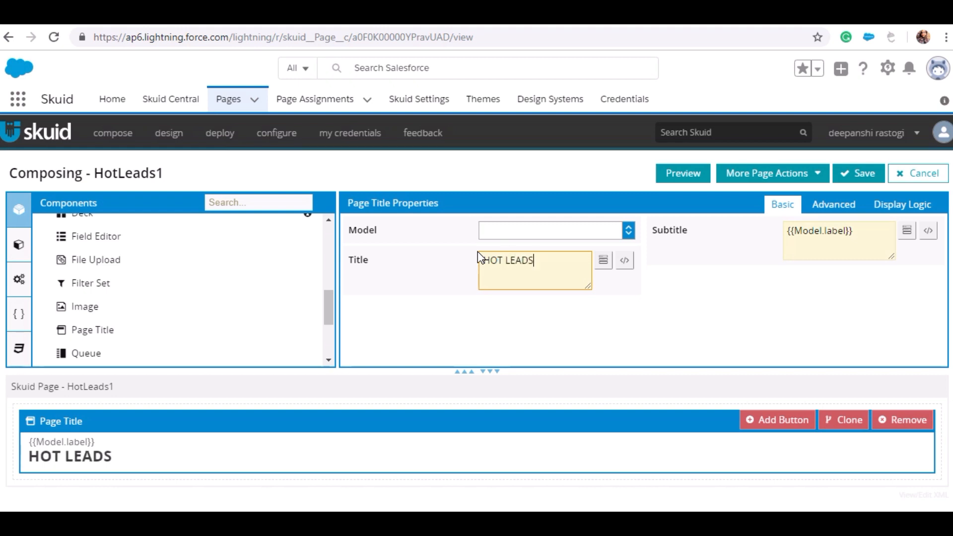
{"action": "left_click", "coordinate": [686, 328]}
{"action": "left_click", "coordinate": [224, 406]}
- Place a Button Set component below the HOT LEADS Page Title and add one button to it
{"action": "scroll", "coordinate": [168, 282], "scroll_direction": "down", "scroll_amount": 3}
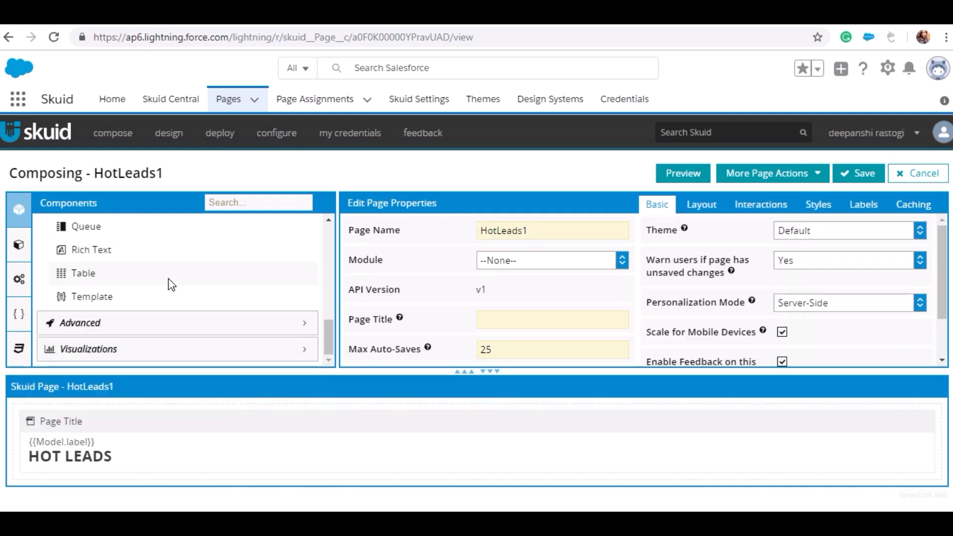
{"action": "scroll", "coordinate": [143, 292], "scroll_direction": "up", "scroll_amount": 8}
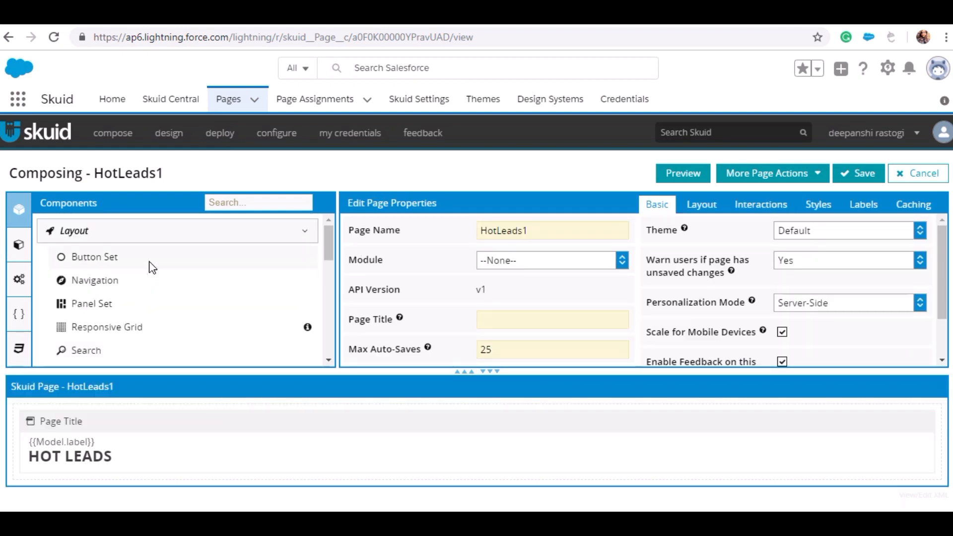
{"action": "left_click_drag", "start_coordinate": [149, 266], "coordinate": [158, 479]}
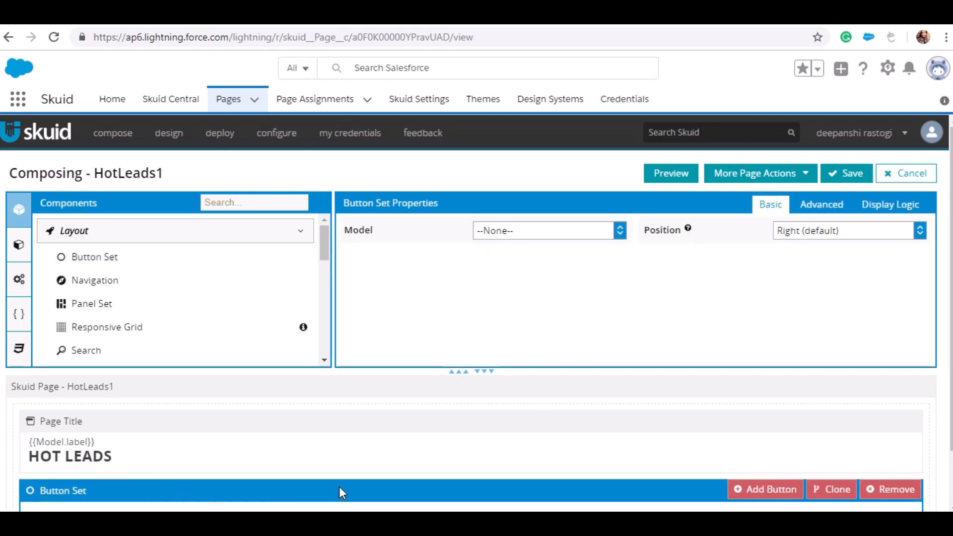
{"action": "scroll", "coordinate": [582, 368], "scroll_direction": "down", "scroll_amount": 1}
{"action": "left_click", "coordinate": [769, 429]}
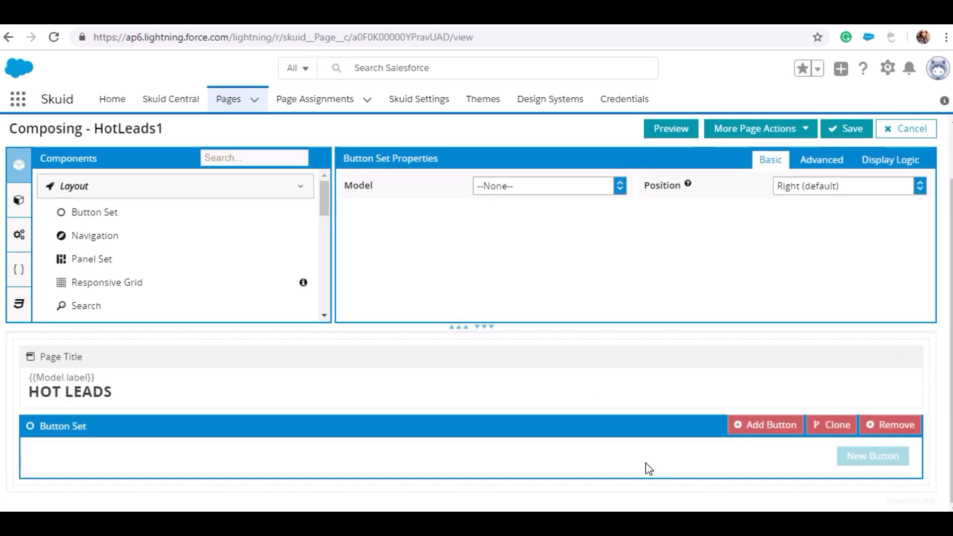
- Set the label of the new button in the Button Set to Back
{"action": "left_click", "coordinate": [914, 466]}
{"action": "triple_click", "coordinate": [550, 222]}
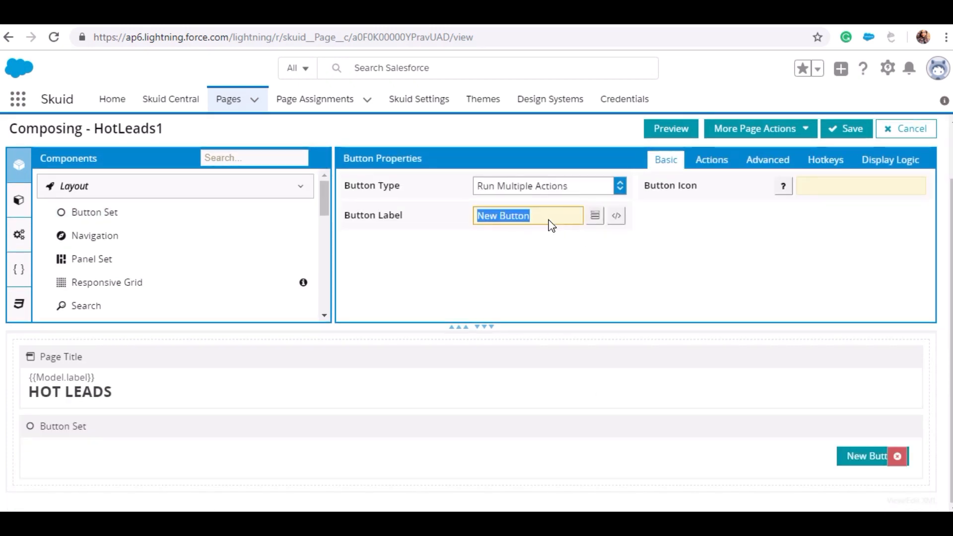
{"action": "key", "text": "BackSpace"}
{"action": "type", "text": "bA"}
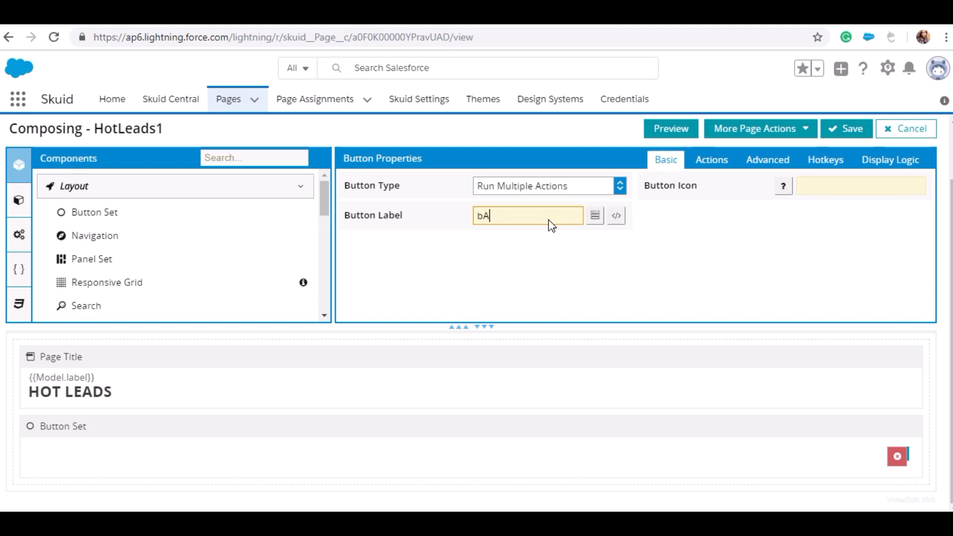
{"action": "type", "text": "C"}
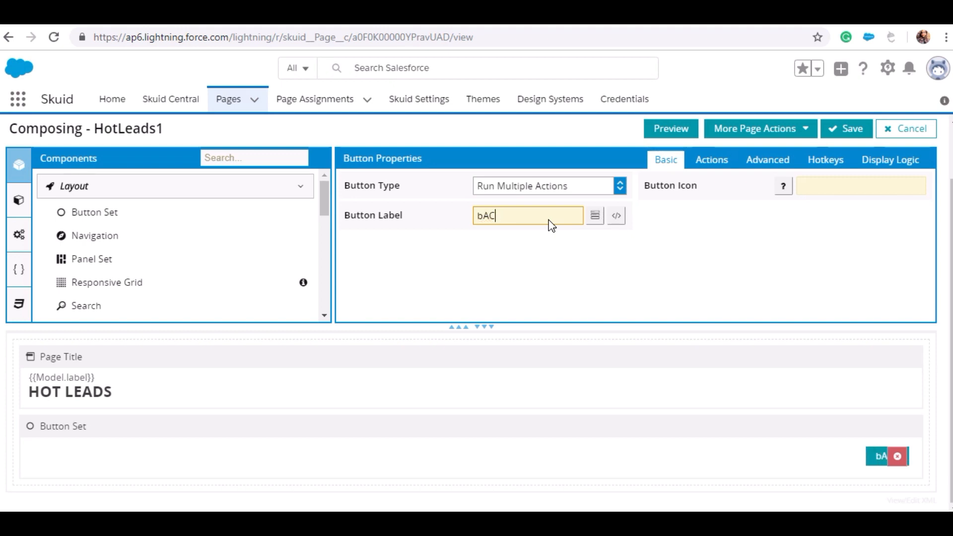
{"action": "key", "text": "BackSpace"}
{"action": "key", "text": "BackSpace"}
{"action": "key", "text": "BackSpace"}
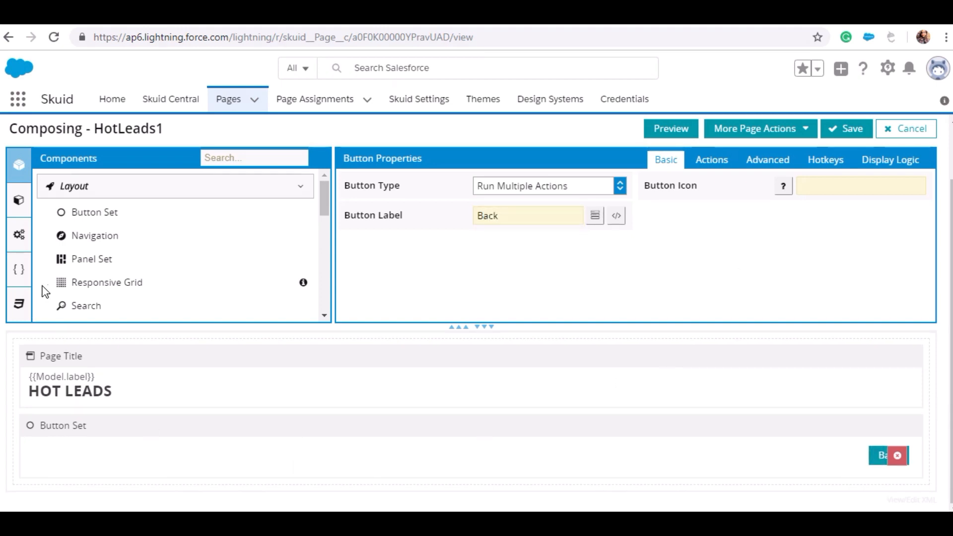
- Place a Table component below the Button Set on the HotLeads1 page
{"action": "scroll", "coordinate": [153, 236], "scroll_direction": "down", "scroll_amount": 8}
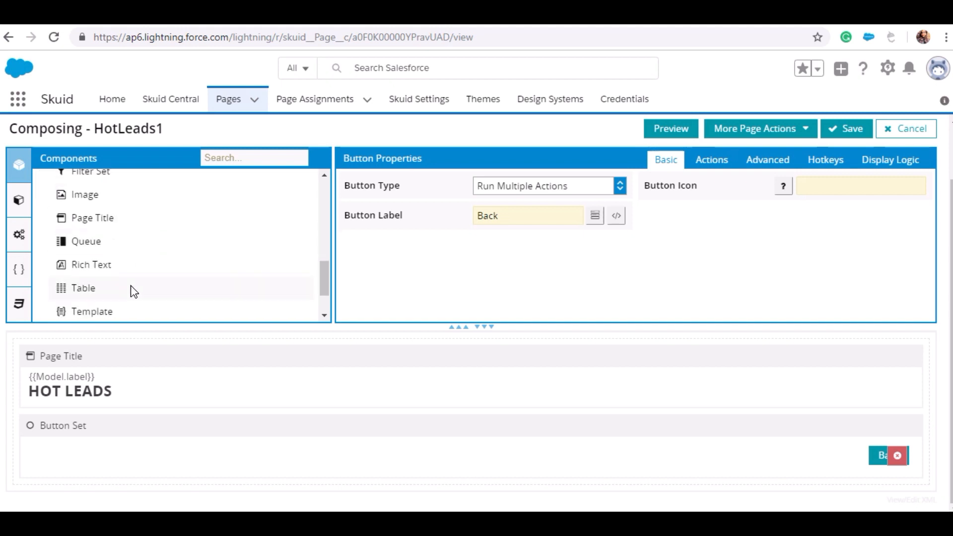
{"action": "scroll", "coordinate": [123, 270], "scroll_direction": "down", "scroll_amount": 2}
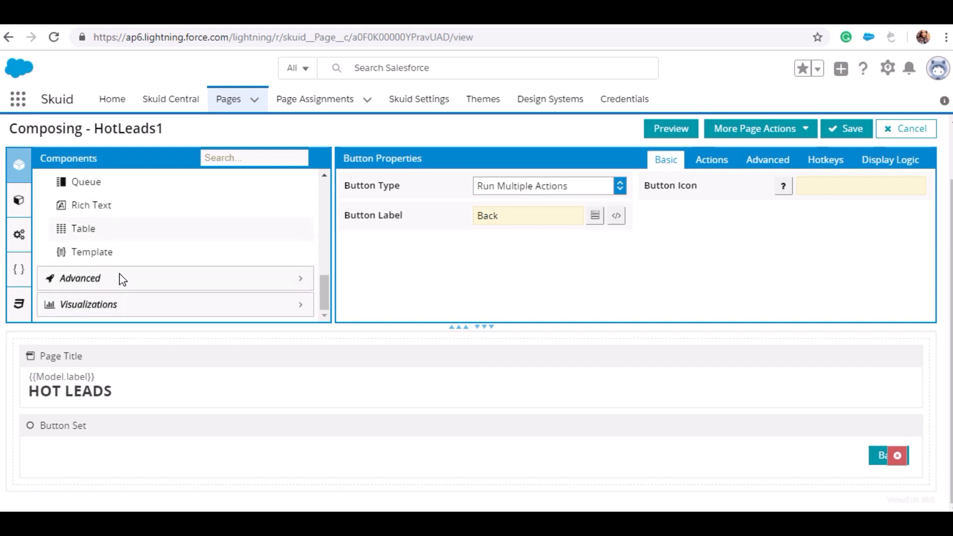
{"action": "left_click_drag", "start_coordinate": [83, 228], "coordinate": [199, 480]}
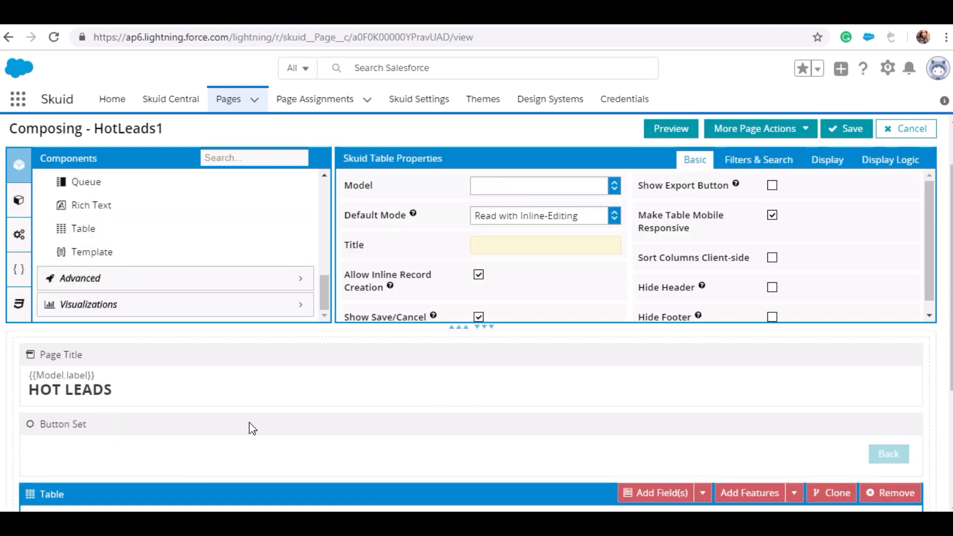
- Add a new model to the page and set its Salesforce object name to Lead
{"action": "scroll", "coordinate": [144, 440], "scroll_direction": "up", "scroll_amount": 5}
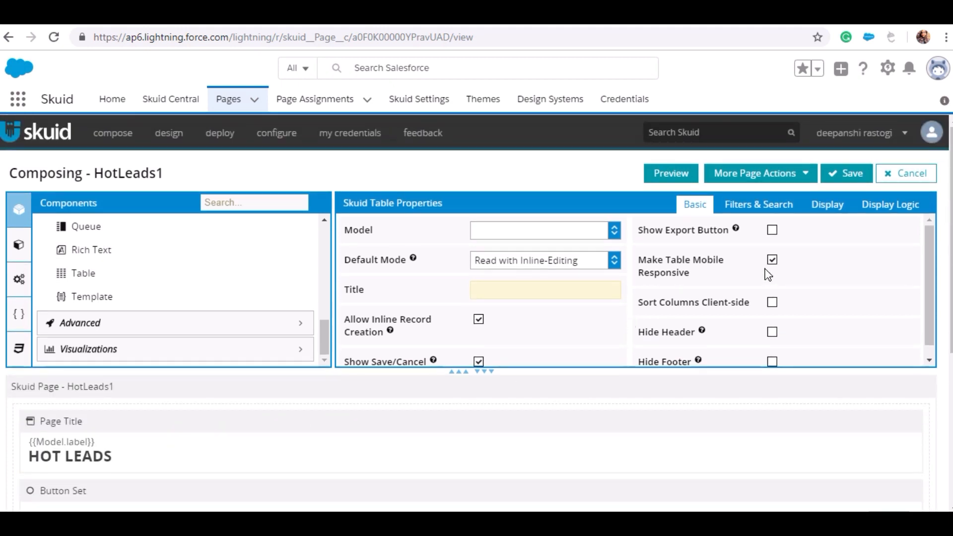
{"action": "left_click", "coordinate": [22, 247]}
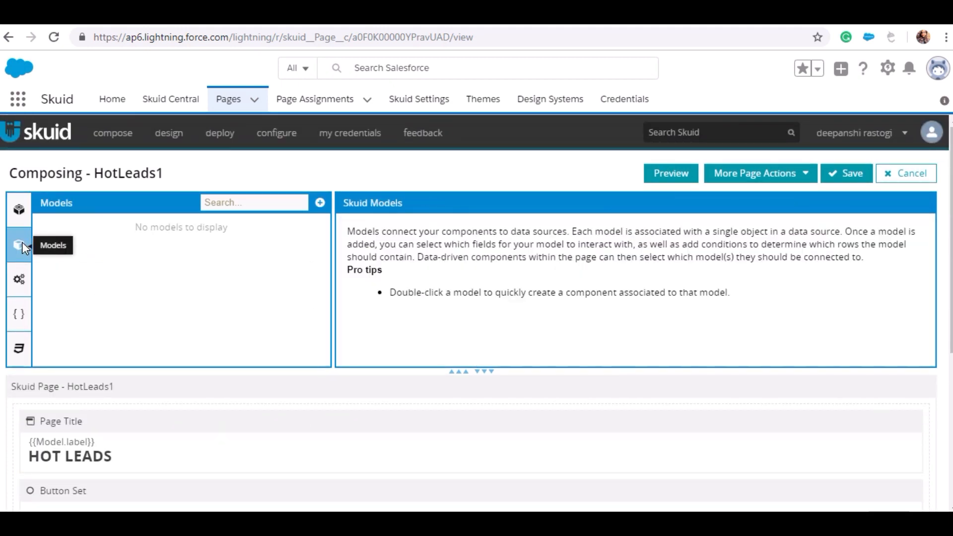
{"action": "left_click", "coordinate": [326, 204]}
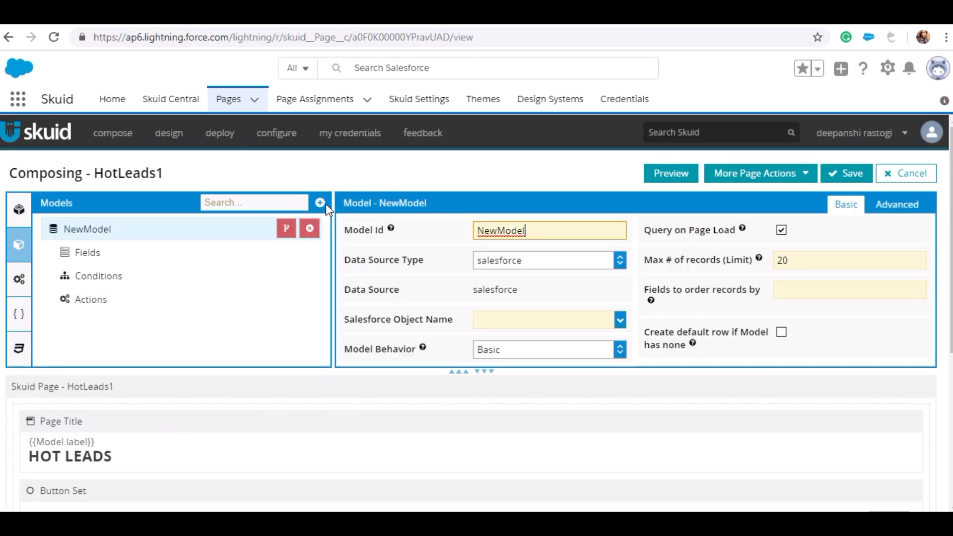
{"action": "left_click", "coordinate": [594, 320]}
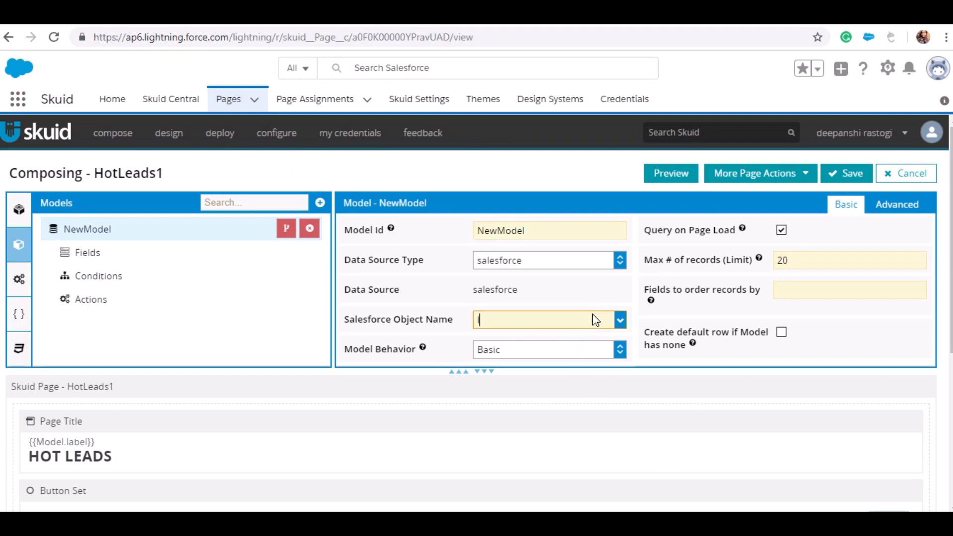
{"action": "type", "text": "leads"}
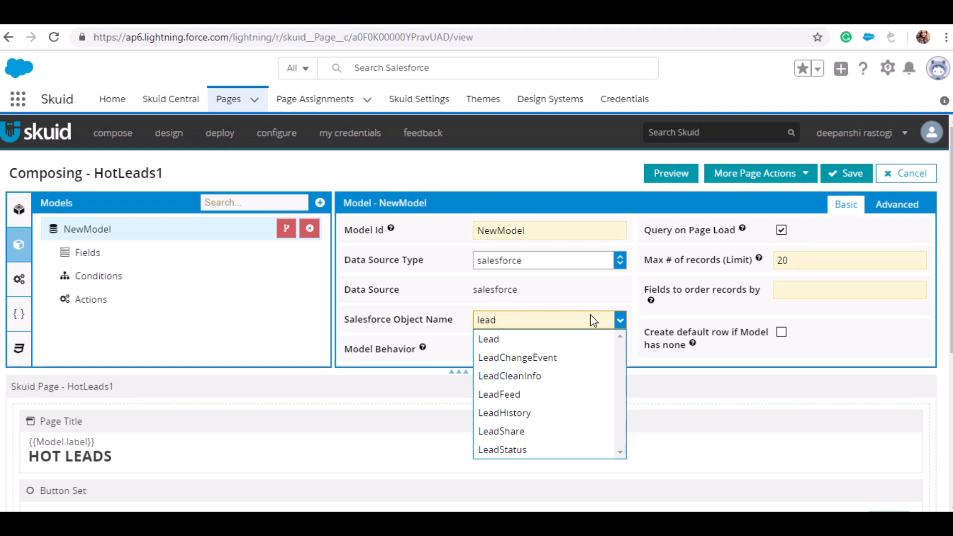
{"action": "left_click", "coordinate": [539, 341]}
- Include the Address, First Name and Last Name fields of the Lead object in the new model
{"action": "left_click", "coordinate": [75, 255]}
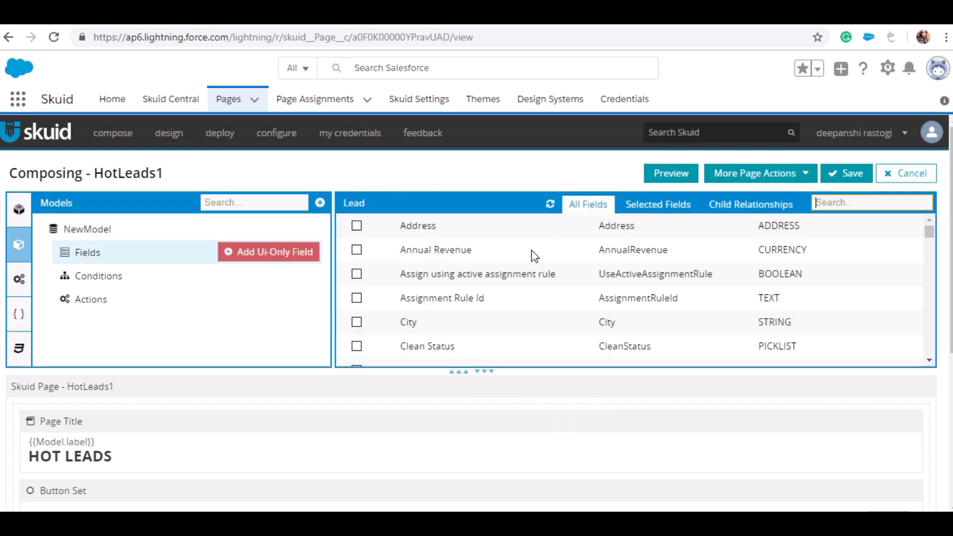
{"action": "left_click", "coordinate": [356, 225]}
{"action": "scroll", "coordinate": [394, 283], "scroll_direction": "down", "scroll_amount": 2}
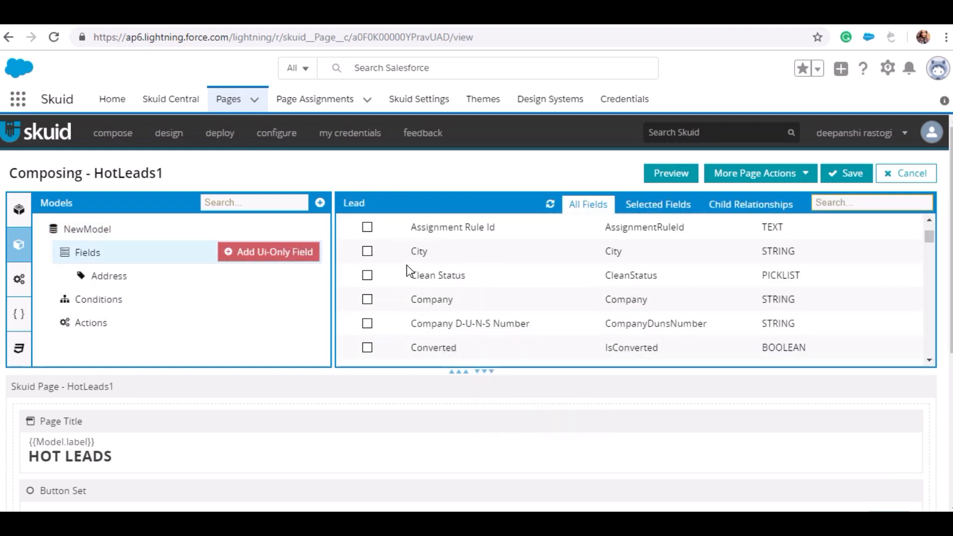
{"action": "scroll", "coordinate": [374, 266], "scroll_direction": "up", "scroll_amount": 2}
{"action": "scroll", "coordinate": [367, 297], "scroll_direction": "down", "scroll_amount": 3}
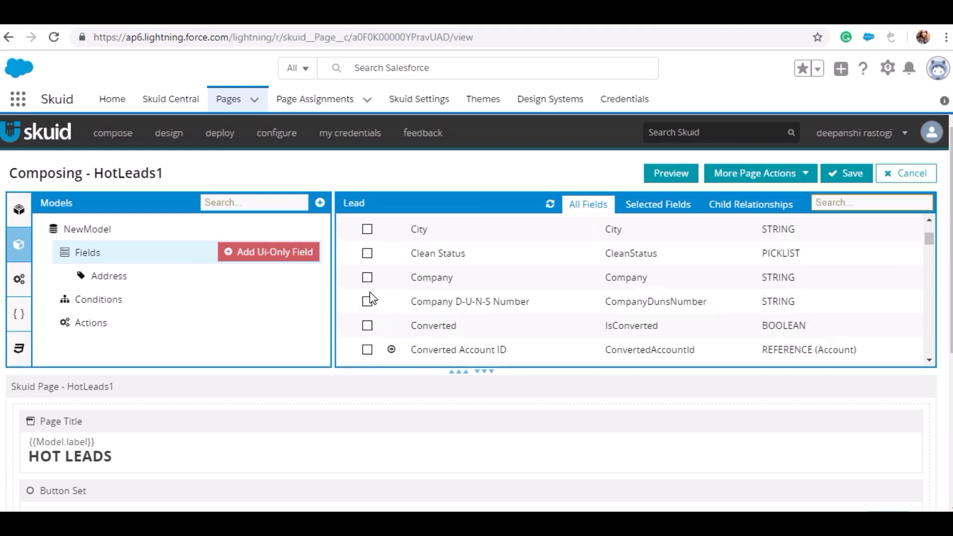
{"action": "scroll", "coordinate": [372, 303], "scroll_direction": "down", "scroll_amount": 8}
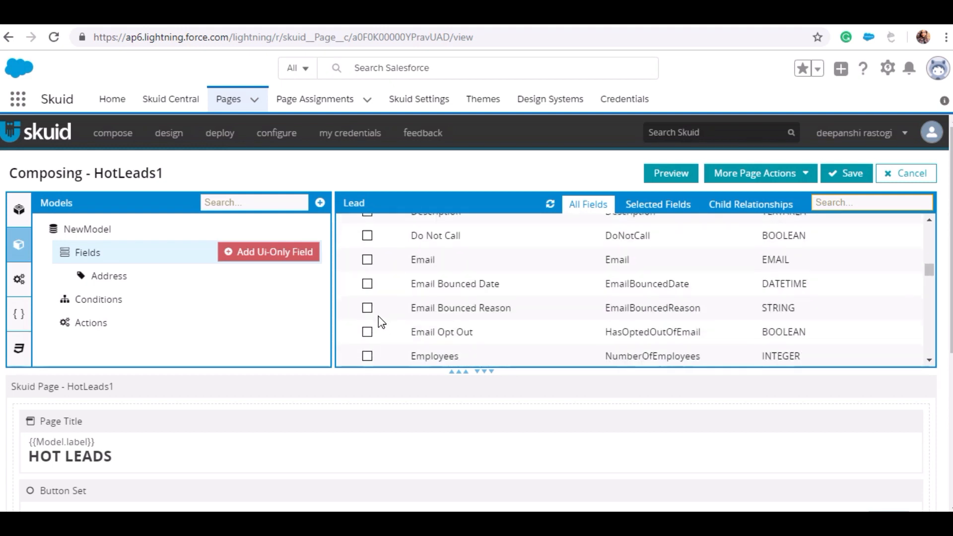
{"action": "scroll", "coordinate": [380, 322], "scroll_direction": "down", "scroll_amount": 3}
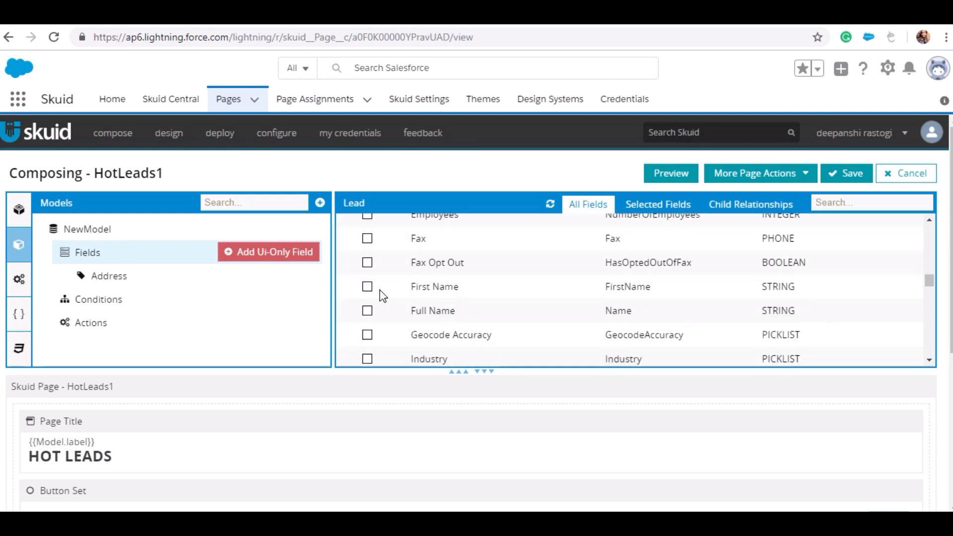
{"action": "left_click", "coordinate": [367, 287]}
{"action": "scroll", "coordinate": [370, 293], "scroll_direction": "down", "scroll_amount": 3}
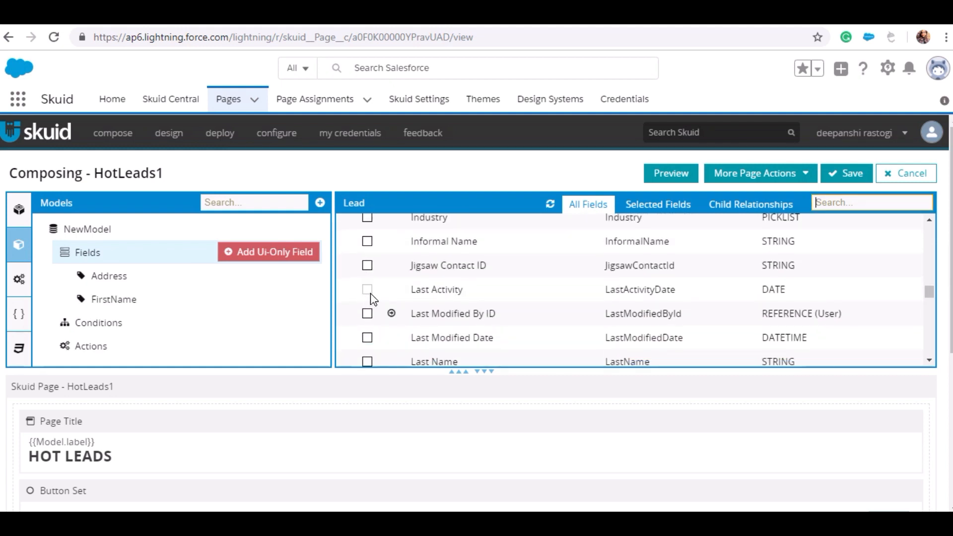
{"action": "scroll", "coordinate": [373, 298], "scroll_direction": "down", "scroll_amount": 2}
{"action": "left_click", "coordinate": [368, 291]}
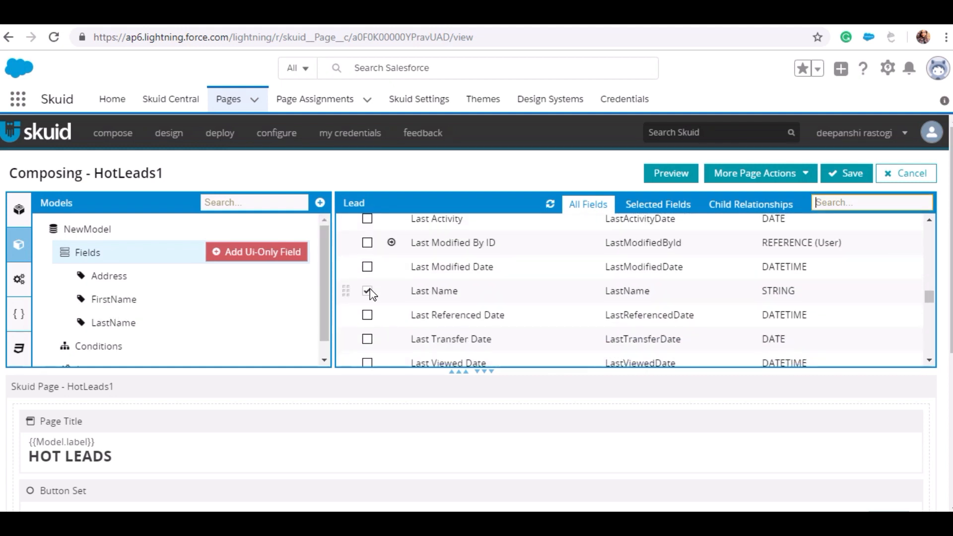
- Include the Lead Source, Phone, Rating and Status fields in the Lead model as well
{"action": "scroll", "coordinate": [385, 302], "scroll_direction": "down", "scroll_amount": 3}
{"action": "scroll", "coordinate": [377, 300], "scroll_direction": "up", "scroll_amount": 3}
{"action": "scroll", "coordinate": [377, 300], "scroll_direction": "down", "scroll_amount": 5}
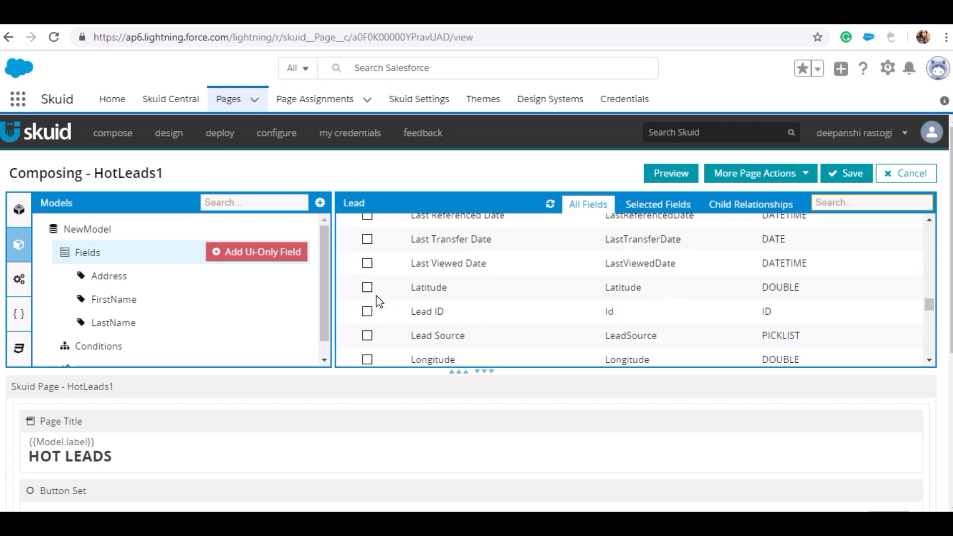
{"action": "scroll", "coordinate": [369, 285], "scroll_direction": "up", "scroll_amount": 2}
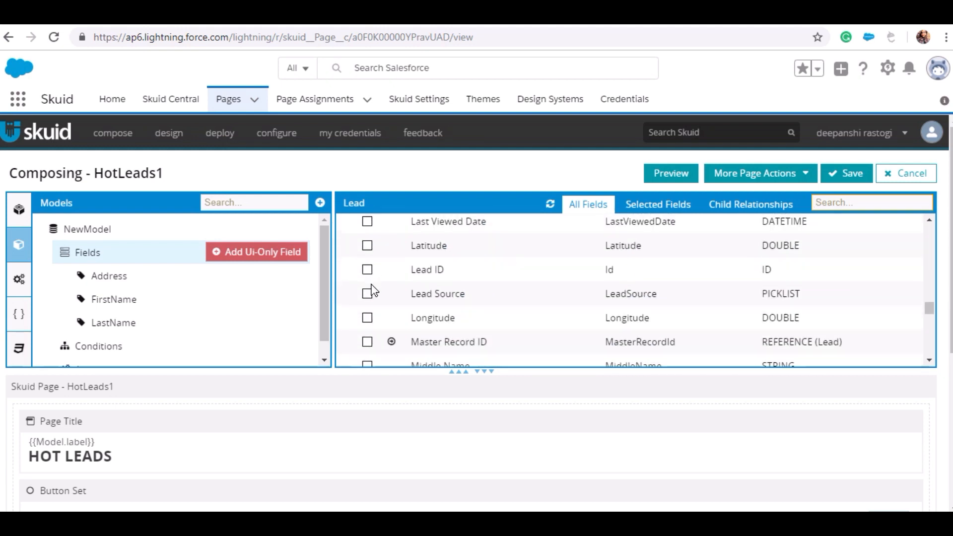
{"action": "left_click", "coordinate": [367, 293]}
{"action": "scroll", "coordinate": [367, 300], "scroll_direction": "down", "scroll_amount": 2}
{"action": "scroll", "coordinate": [357, 288], "scroll_direction": "down", "scroll_amount": 2}
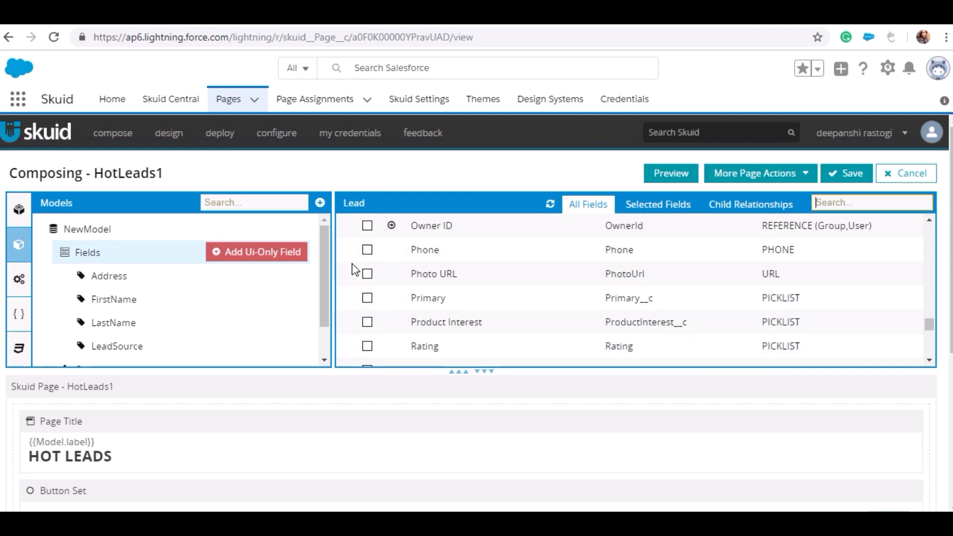
{"action": "left_click", "coordinate": [367, 249]}
{"action": "scroll", "coordinate": [365, 246], "scroll_direction": "down", "scroll_amount": 4}
{"action": "scroll", "coordinate": [365, 246], "scroll_direction": "up", "scroll_amount": 2}
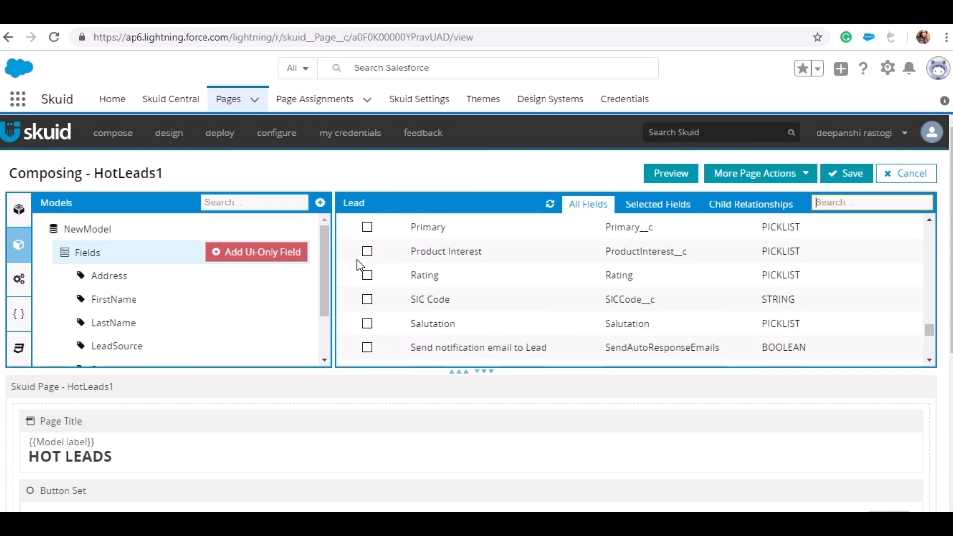
{"action": "scroll", "coordinate": [368, 288], "scroll_direction": "down", "scroll_amount": 4}
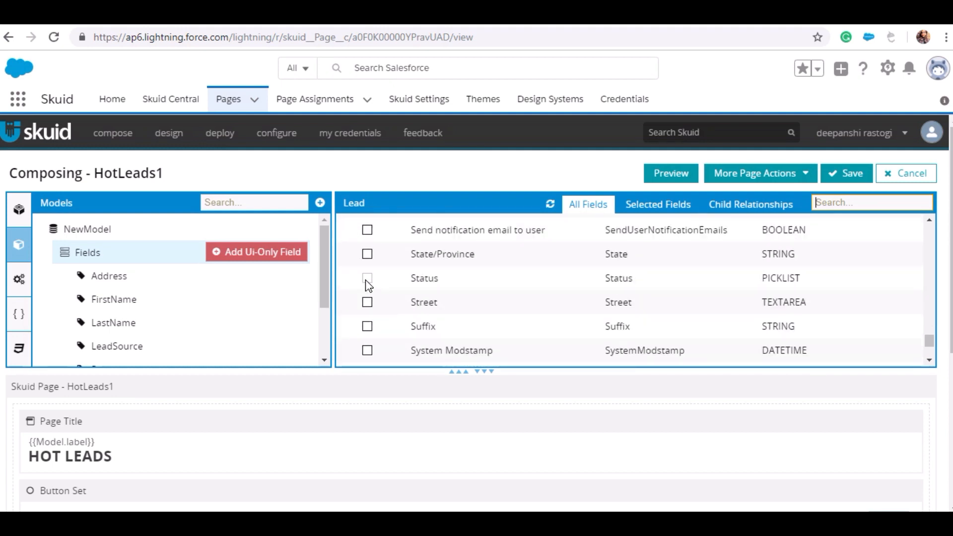
{"action": "left_click", "coordinate": [367, 279]}
{"action": "scroll", "coordinate": [392, 322], "scroll_direction": "down", "scroll_amount": 5}
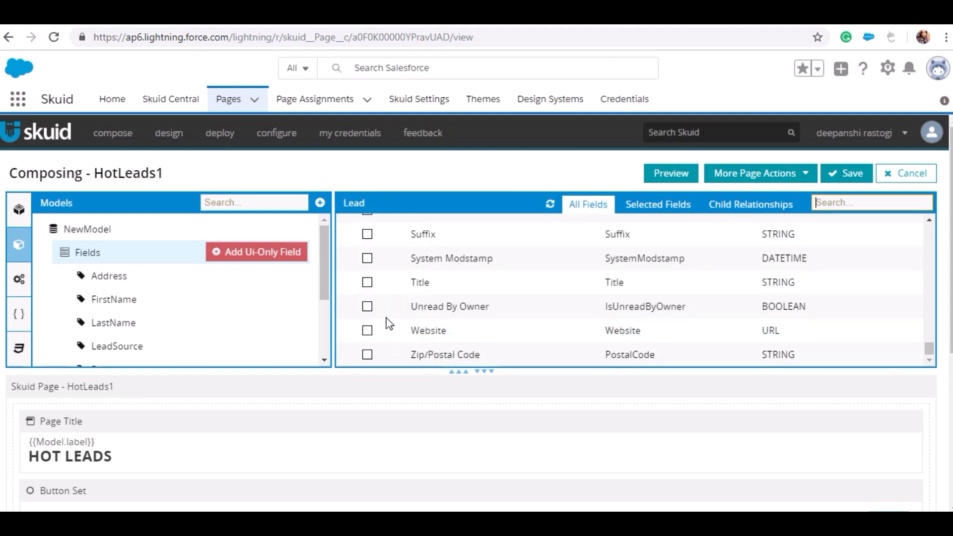
{"action": "scroll", "coordinate": [422, 298], "scroll_direction": "up", "scroll_amount": 5}
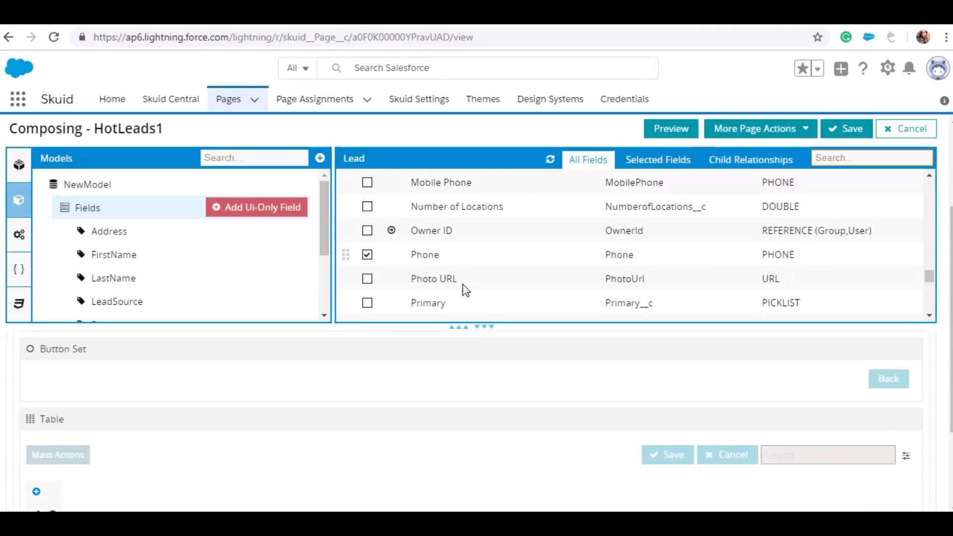
- Add the model's Address, First Name, Last Name, Lead Source, Phone, Rating and Status fields as columns of the Table
{"action": "left_click", "coordinate": [142, 424]}
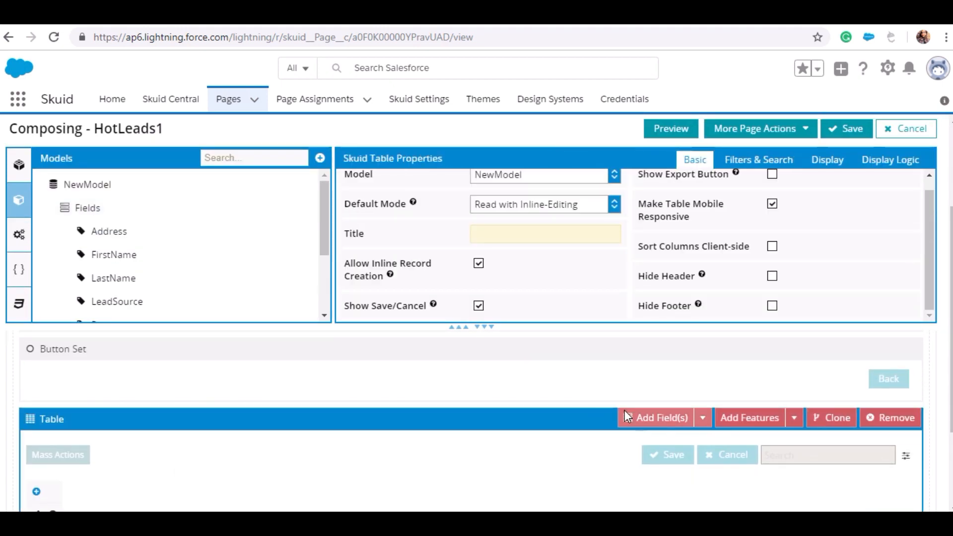
{"action": "left_click", "coordinate": [640, 417]}
{"action": "left_click", "coordinate": [675, 436]}
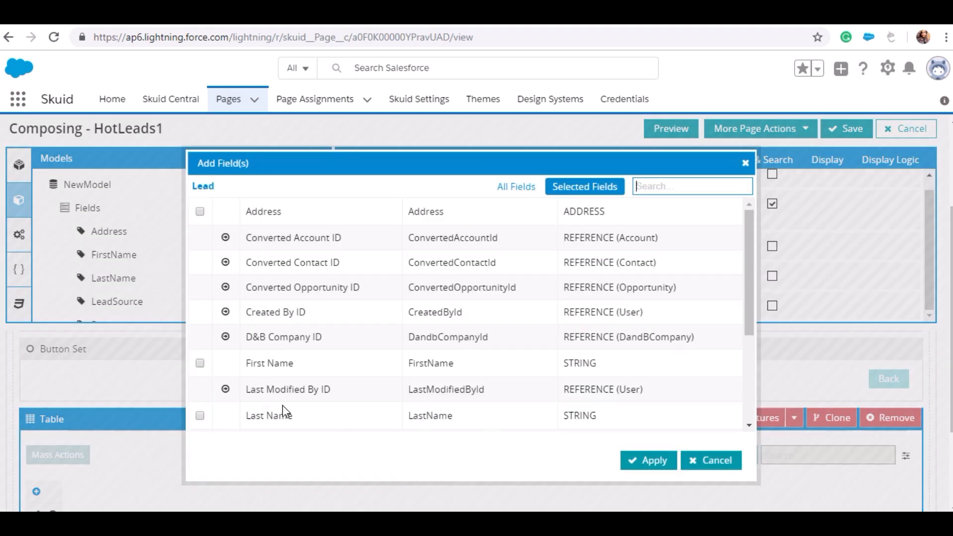
{"action": "left_click", "coordinate": [199, 212]}
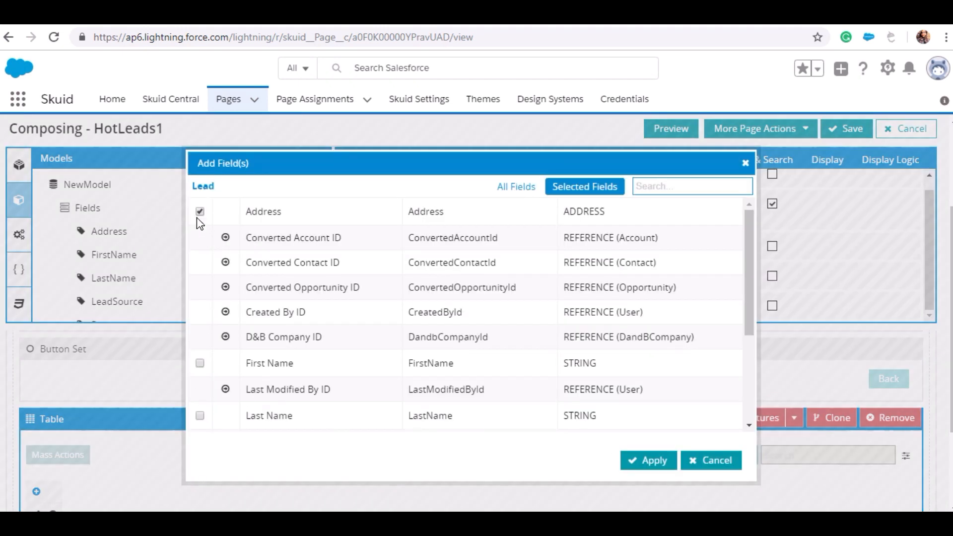
{"action": "left_click", "coordinate": [199, 364]}
{"action": "scroll", "coordinate": [198, 365], "scroll_direction": "down", "scroll_amount": 2}
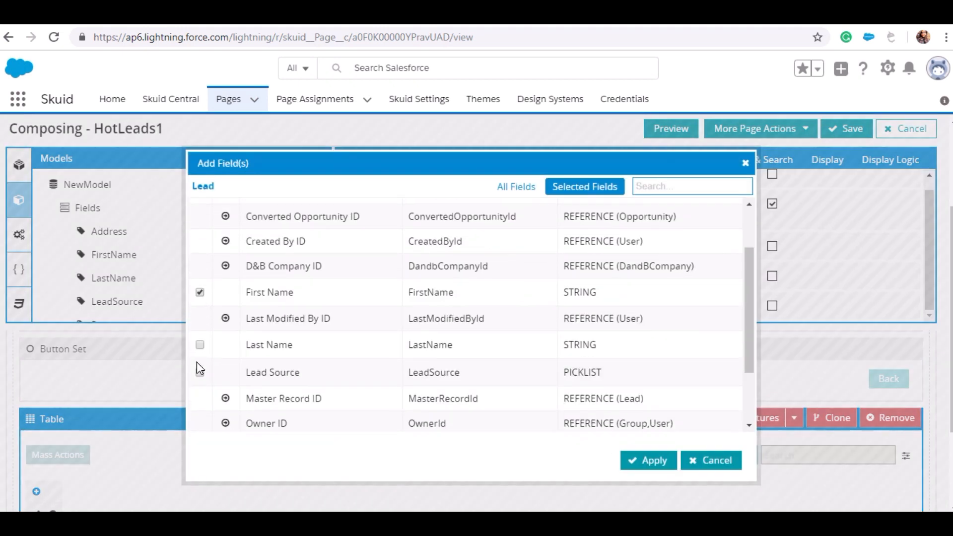
{"action": "left_click", "coordinate": [200, 344]}
{"action": "scroll", "coordinate": [199, 376], "scroll_direction": "down", "scroll_amount": 3}
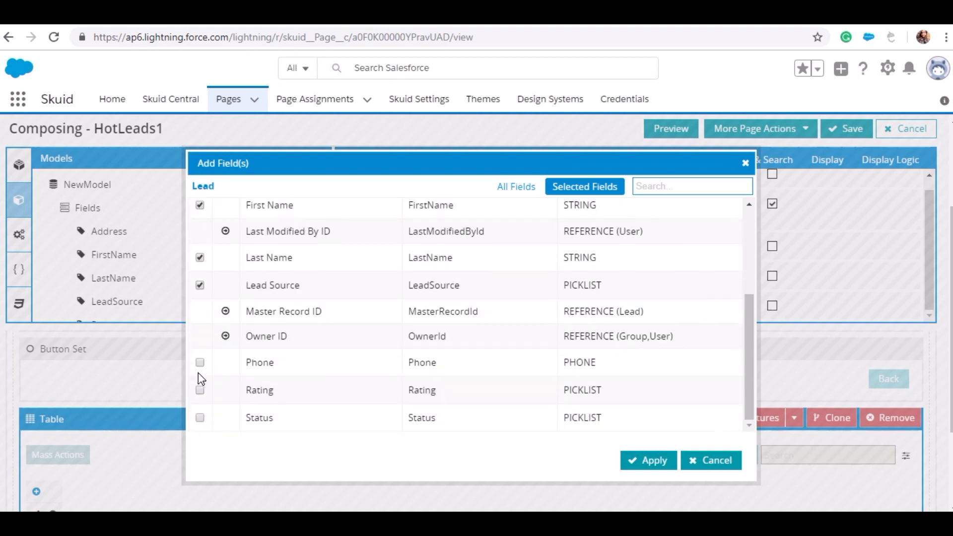
{"action": "left_click", "coordinate": [200, 362]}
{"action": "left_click", "coordinate": [199, 390]}
{"action": "left_click", "coordinate": [199, 419]}
{"action": "scroll", "coordinate": [379, 446], "scroll_direction": "down", "scroll_amount": 3}
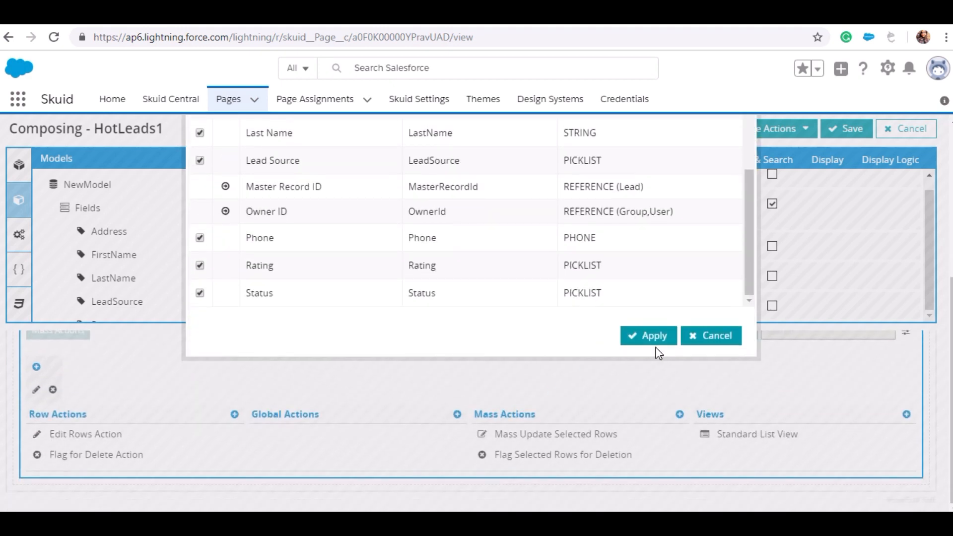
{"action": "left_click", "coordinate": [647, 336]}
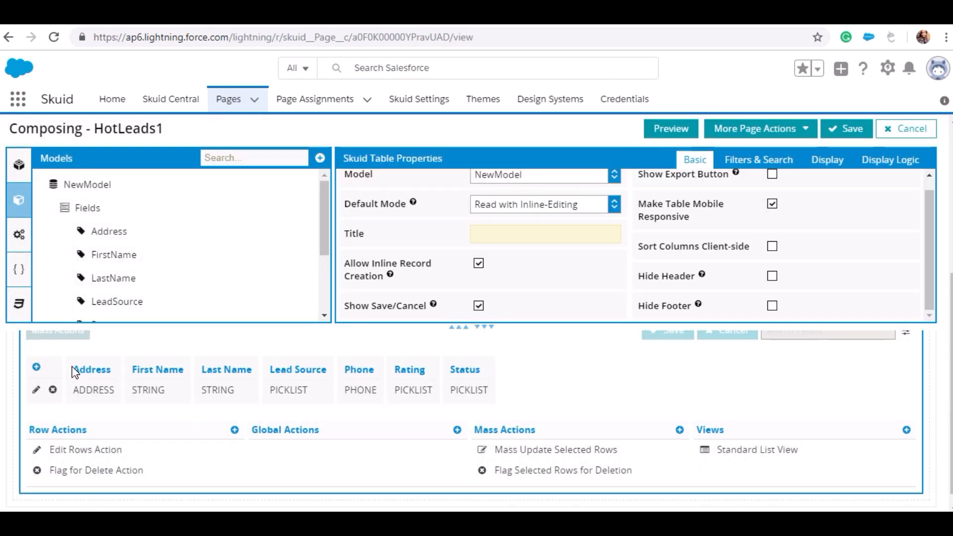
- Move the Table's Address column to the end, after the Status column
{"action": "left_click_drag", "start_coordinate": [74, 369], "coordinate": [439, 390]}
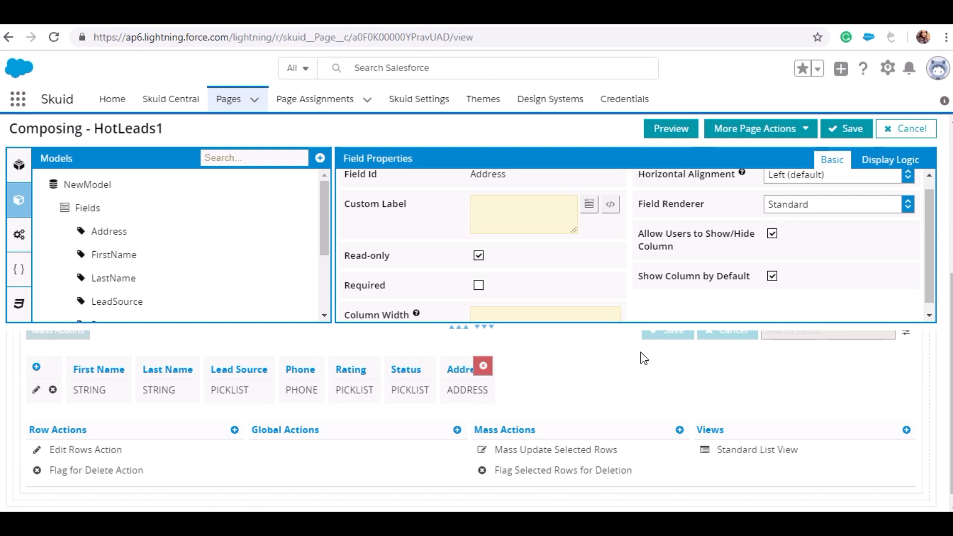
{"action": "scroll", "coordinate": [637, 377], "scroll_direction": "up", "scroll_amount": 5}
{"action": "scroll", "coordinate": [636, 390], "scroll_direction": "up", "scroll_amount": 1}
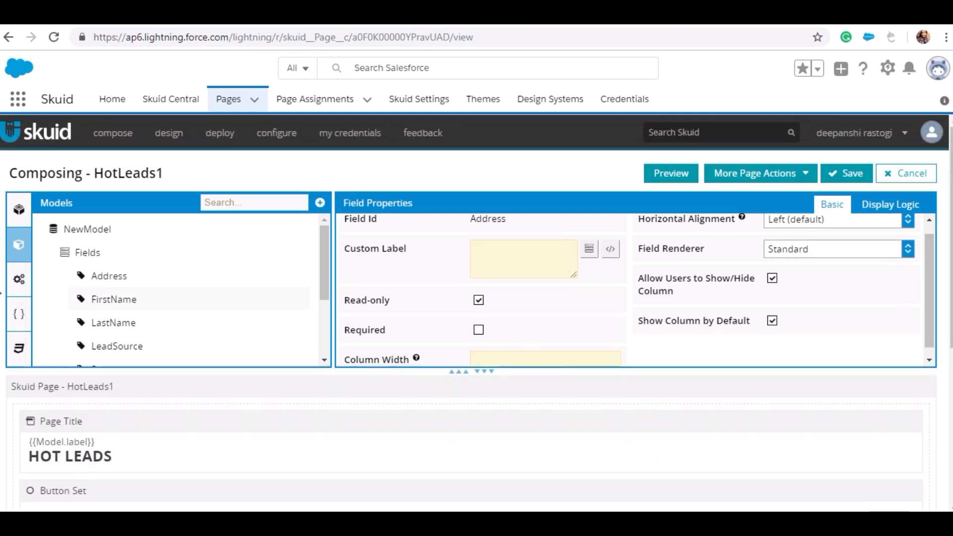
- Rename the NewModel model of the HotLeads1 page as HotLeadss
{"action": "left_click", "coordinate": [23, 213]}
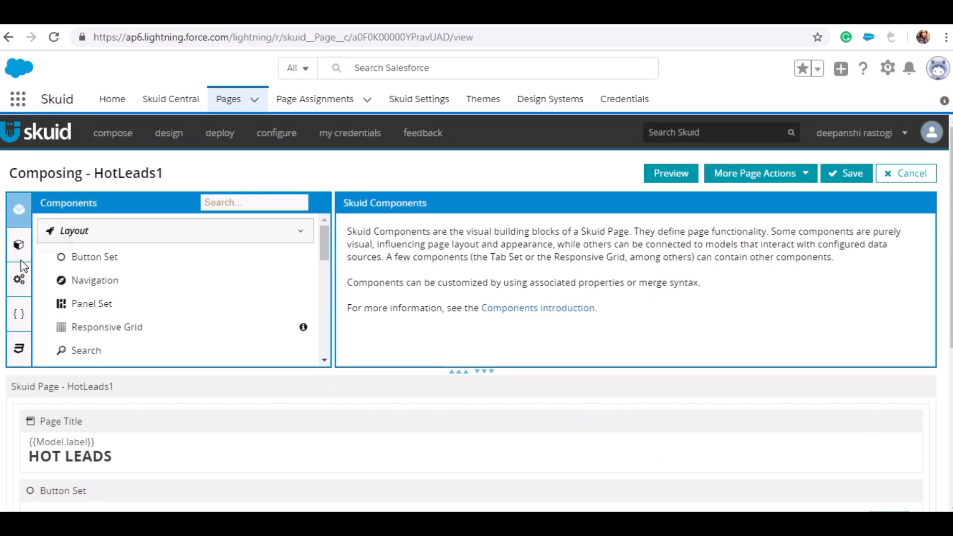
{"action": "left_click", "coordinate": [19, 245]}
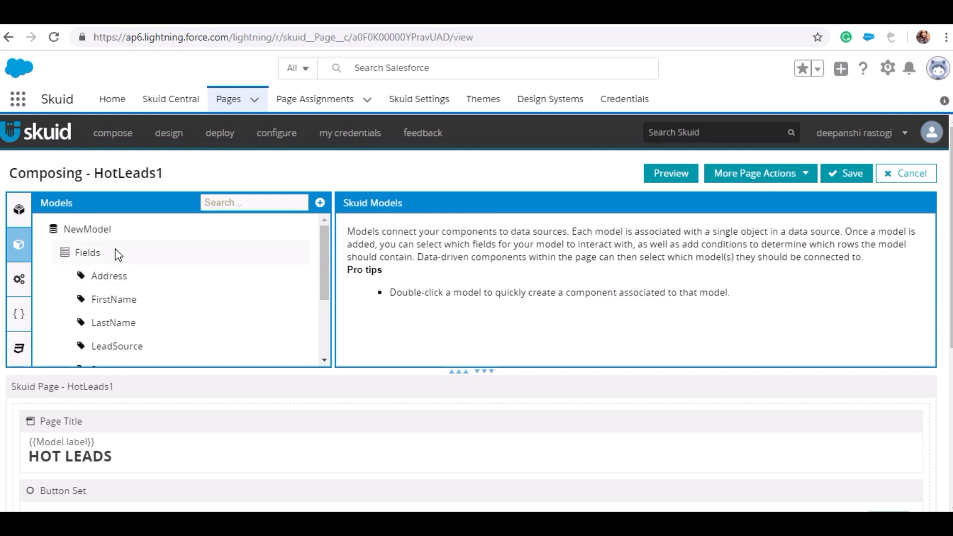
{"action": "left_click", "coordinate": [143, 235]}
{"action": "left_click_drag", "start_coordinate": [563, 233], "coordinate": [471, 237]}
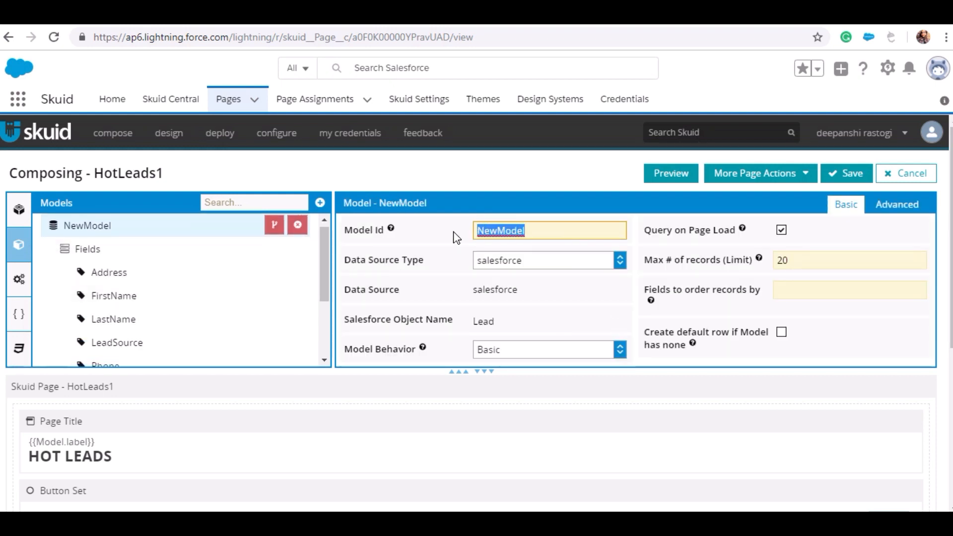
{"action": "key", "text": "BackSpace"}
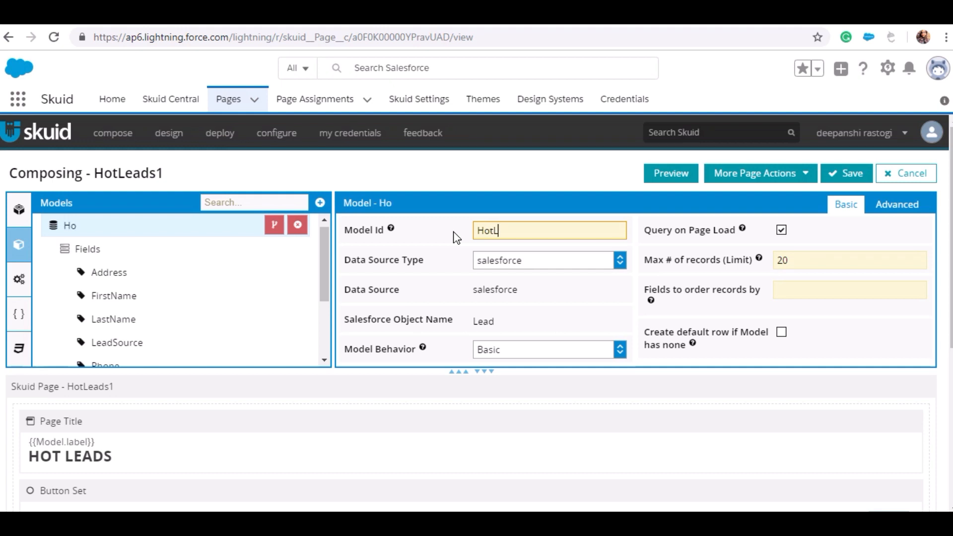
{"action": "type", "text": "HotLeadss"}
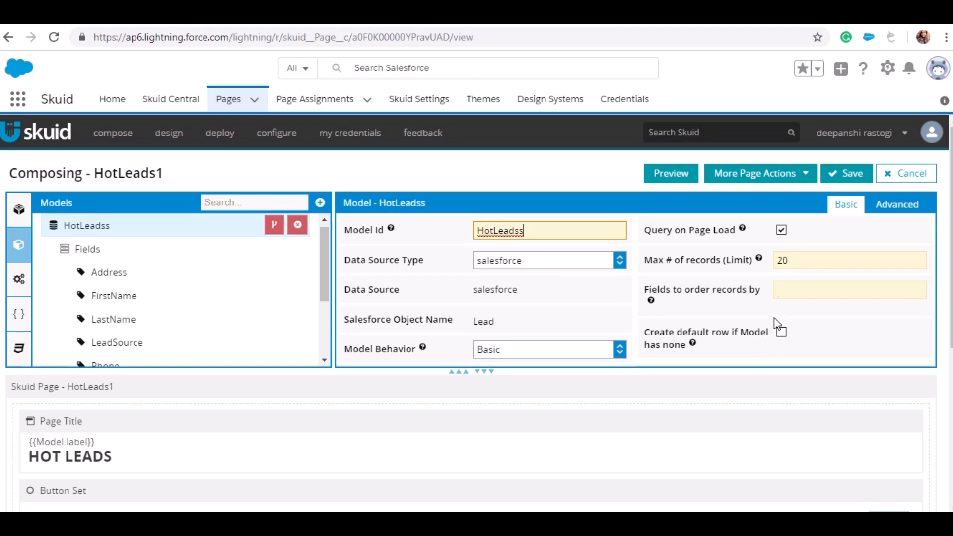
{"action": "left_click_drag", "start_coordinate": [770, 221], "coordinate": [806, 237]}
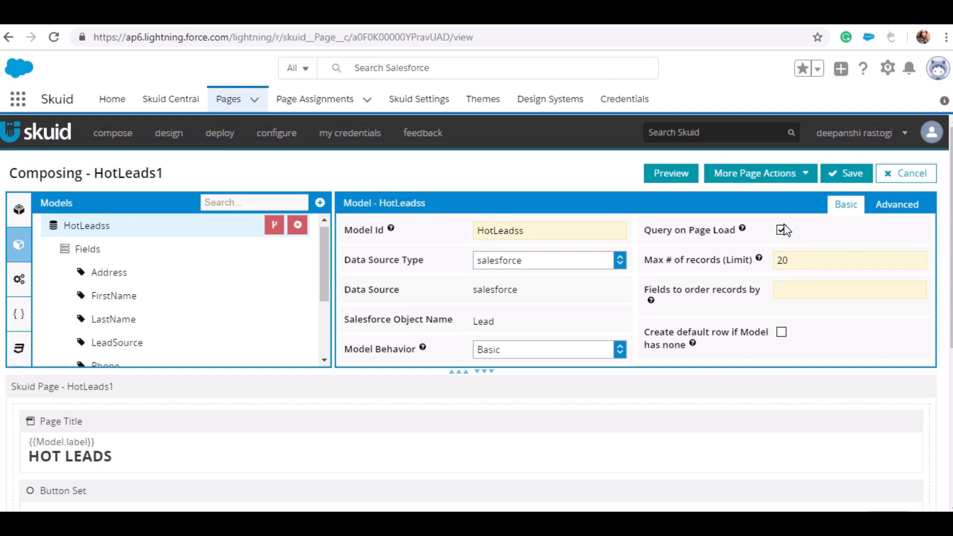
- Set the theme of the HotLeads1 page to Slated in its page properties
{"action": "scroll", "coordinate": [601, 317], "scroll_direction": "down", "scroll_amount": 1}
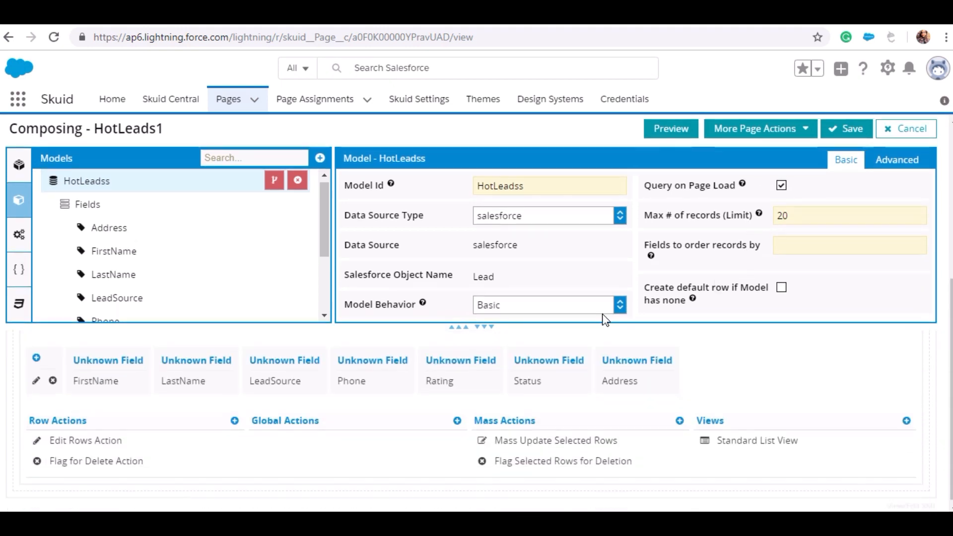
{"action": "scroll", "coordinate": [571, 350], "scroll_direction": "up", "scroll_amount": 5}
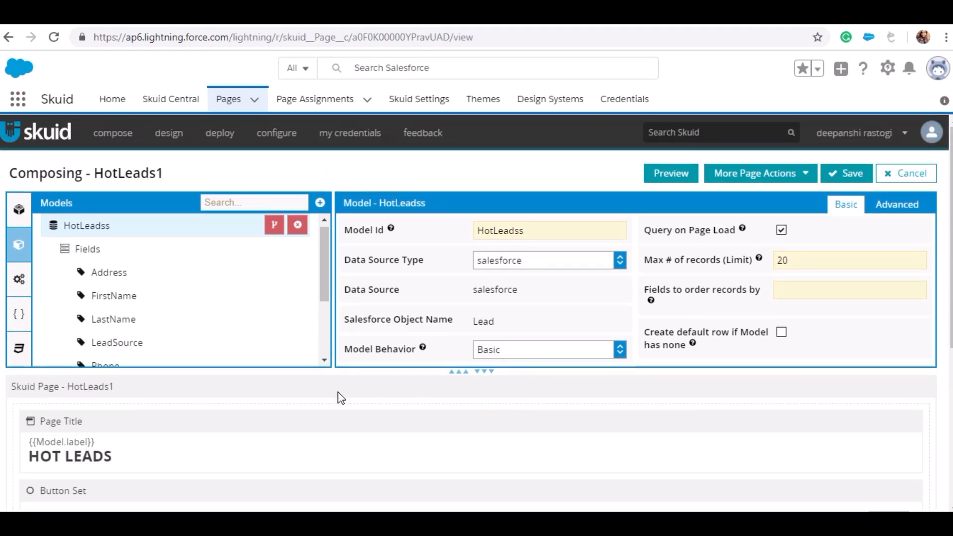
{"action": "scroll", "coordinate": [695, 412], "scroll_direction": "down", "scroll_amount": 5}
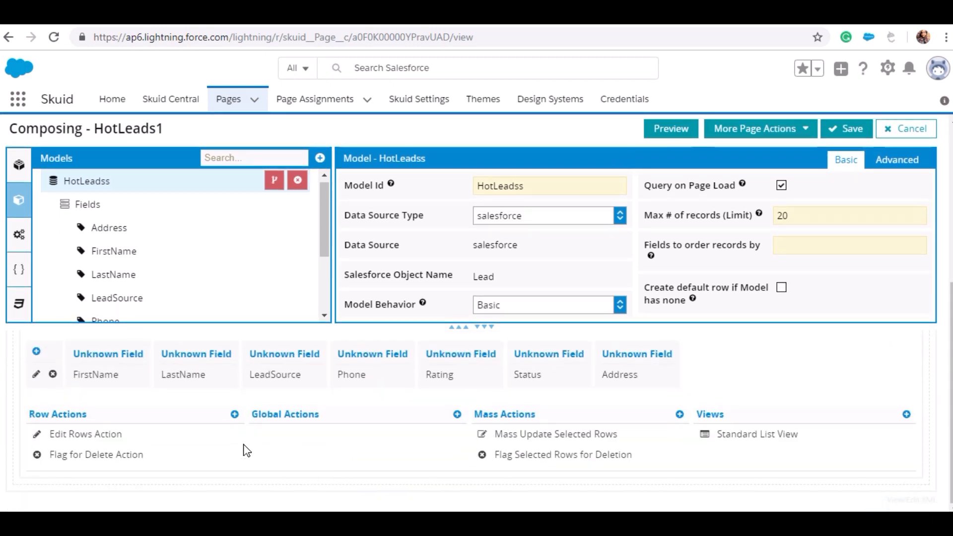
{"action": "scroll", "coordinate": [247, 451], "scroll_direction": "up", "scroll_amount": 5}
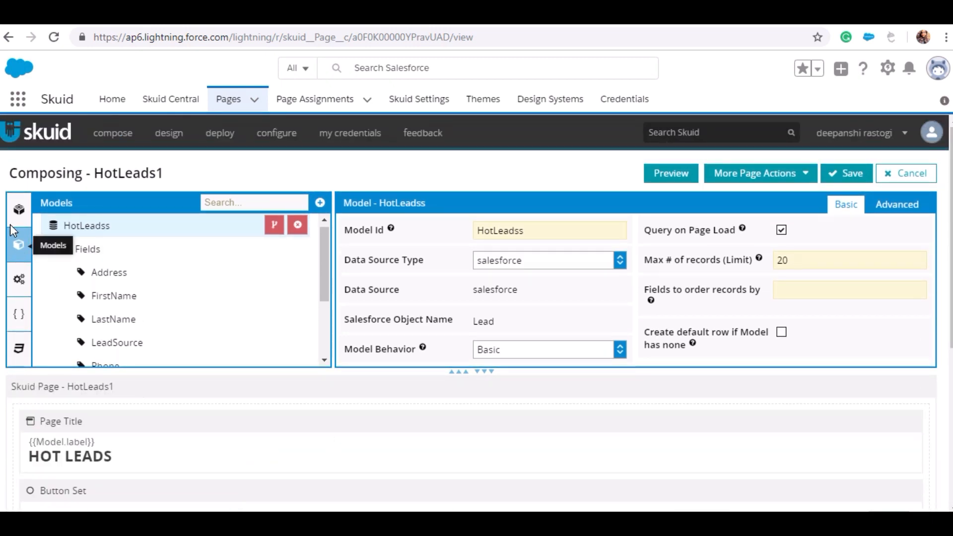
{"action": "left_click", "coordinate": [11, 207]}
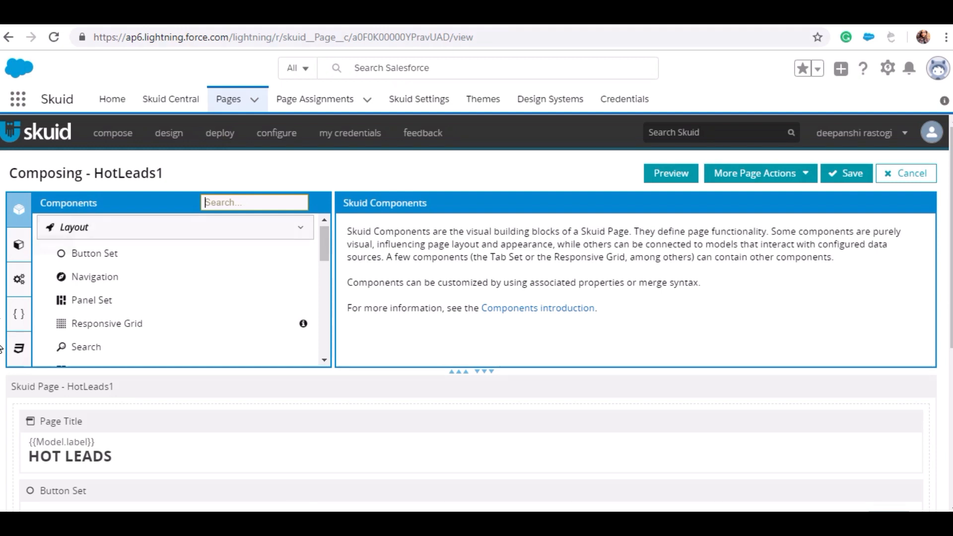
{"action": "left_click", "coordinate": [57, 389]}
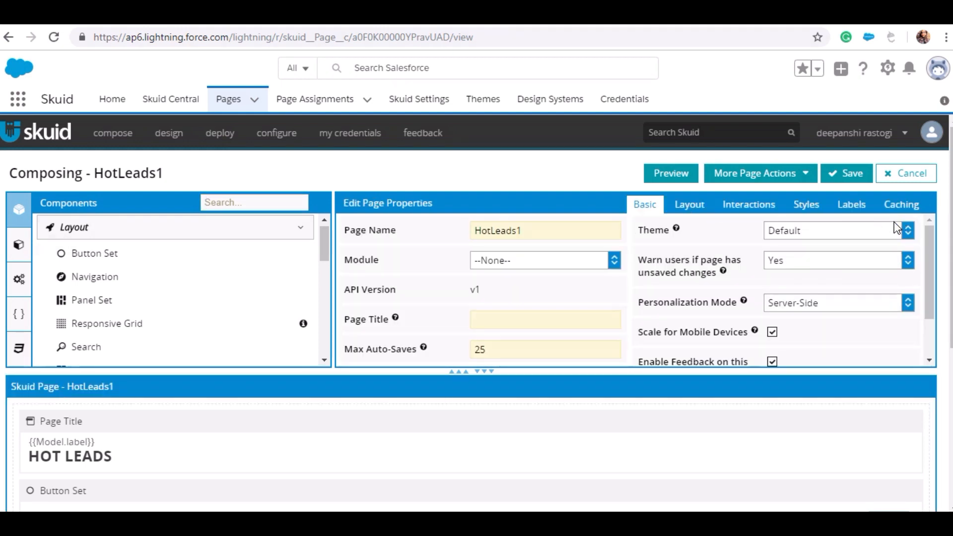
{"action": "left_click", "coordinate": [896, 229]}
{"action": "left_click", "coordinate": [807, 435]}
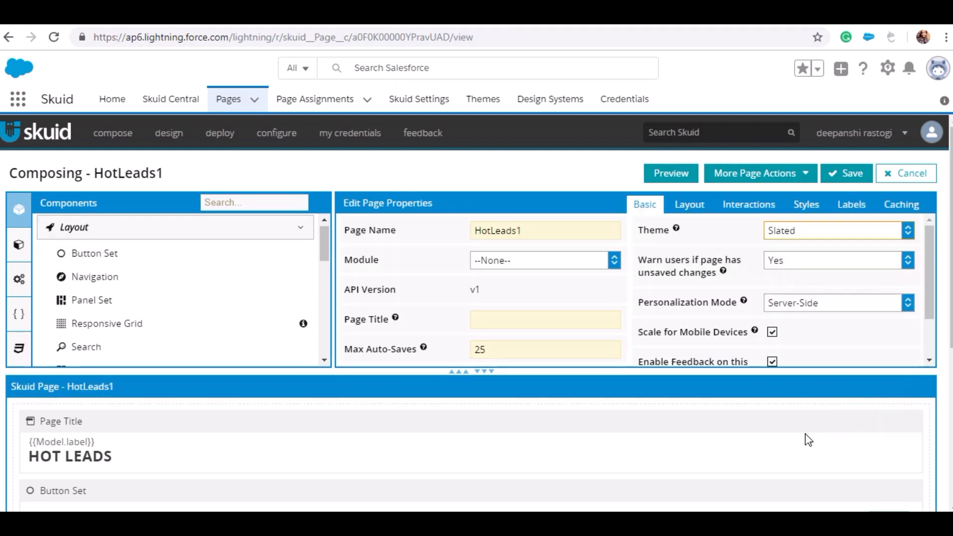
{"action": "scroll", "coordinate": [870, 354], "scroll_direction": "down", "scroll_amount": 2}
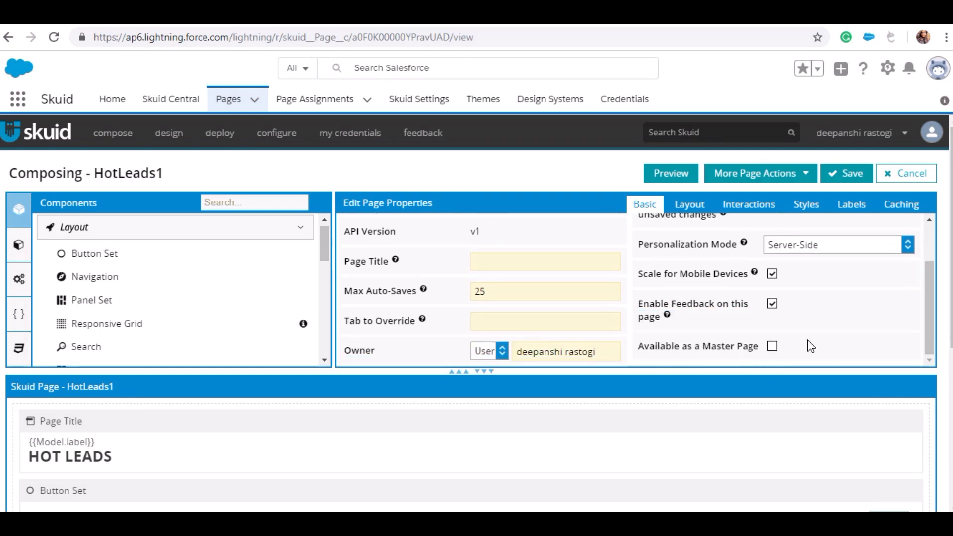
{"action": "scroll", "coordinate": [613, 307], "scroll_direction": "up", "scroll_amount": 2}
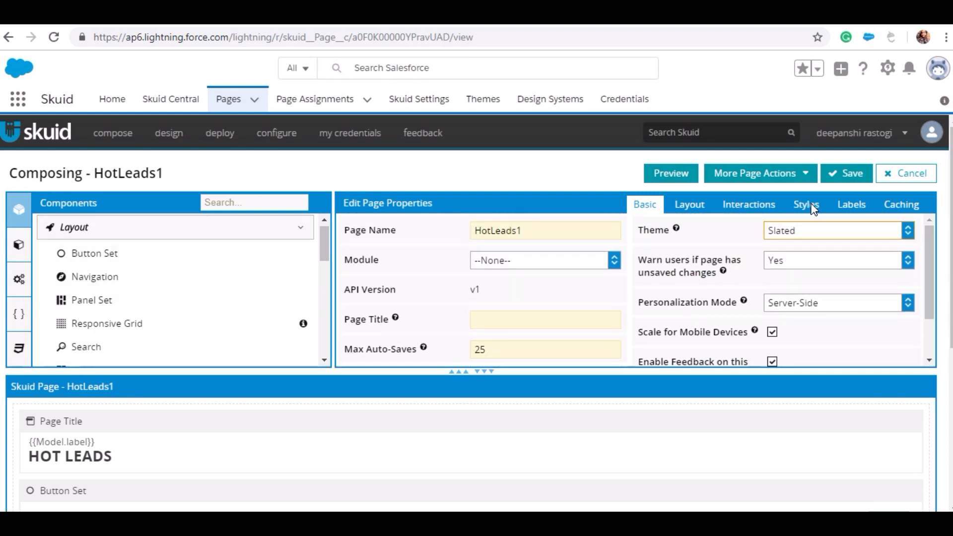
- Turn off the Salesforce header and the Salesforce sidebar in the page's layout properties
{"action": "left_click", "coordinate": [697, 208]}
{"action": "left_click", "coordinate": [479, 230]}
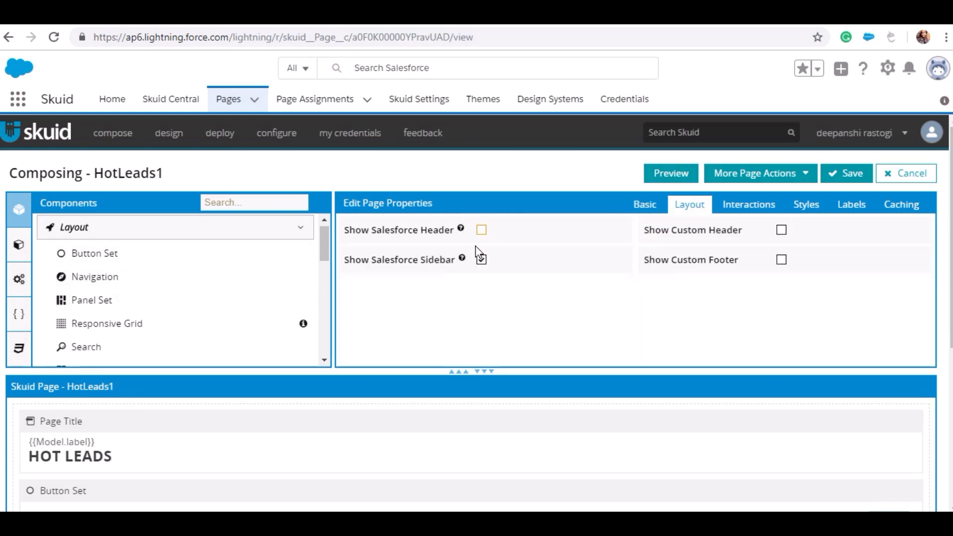
{"action": "left_click", "coordinate": [480, 261]}
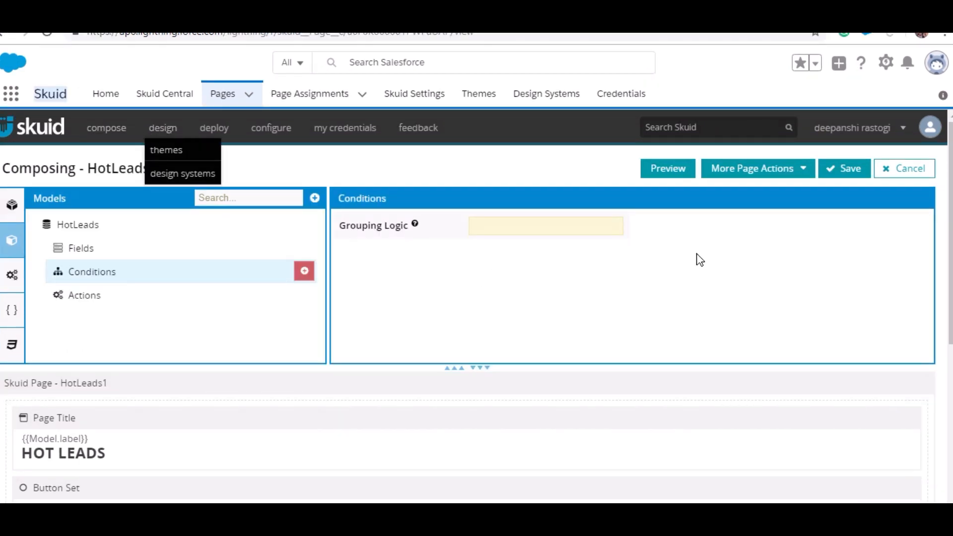
- Add a condition to the HotLeads model that keeps only Lead records whose Rating is the single specified value Hot
{"action": "left_click", "coordinate": [307, 273]}
{"action": "left_click", "coordinate": [187, 295]}
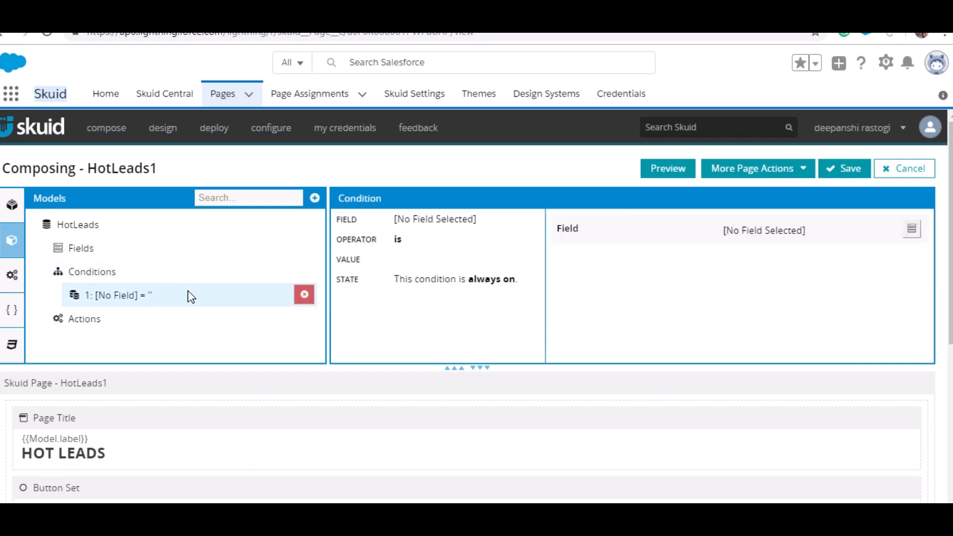
{"action": "left_click", "coordinate": [918, 229]}
{"action": "scroll", "coordinate": [439, 424], "scroll_direction": "down", "scroll_amount": 5}
{"action": "scroll", "coordinate": [439, 423], "scroll_direction": "down", "scroll_amount": 5}
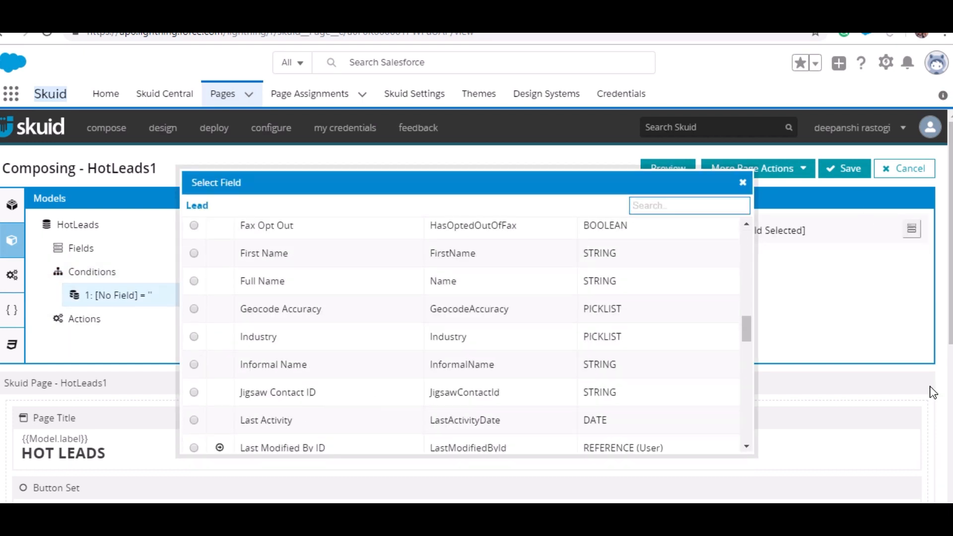
{"action": "scroll", "coordinate": [213, 336], "scroll_direction": "down", "scroll_amount": 5}
{"action": "scroll", "coordinate": [287, 251], "scroll_direction": "up", "scroll_amount": 5}
{"action": "scroll", "coordinate": [283, 341], "scroll_direction": "down", "scroll_amount": 3}
{"action": "scroll", "coordinate": [282, 341], "scroll_direction": "down", "scroll_amount": 9}
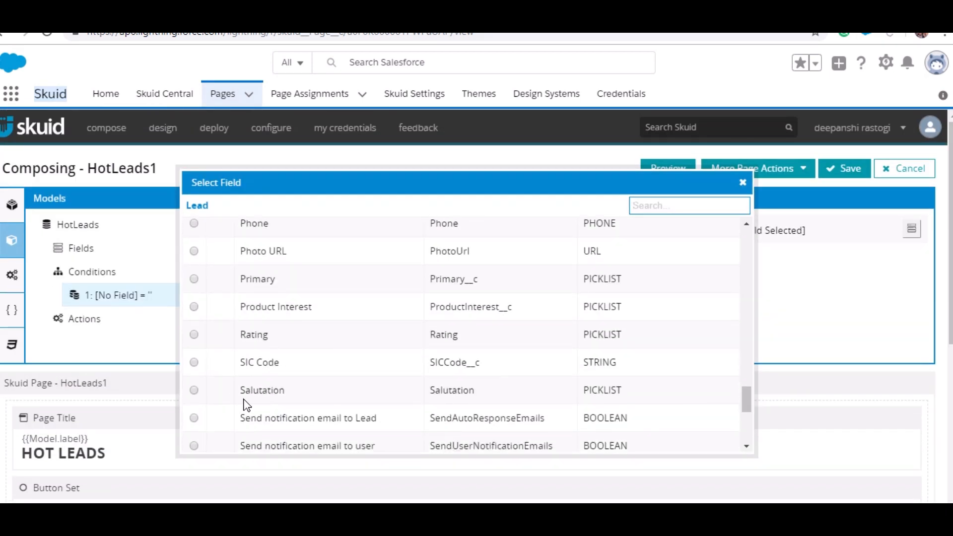
{"action": "left_click", "coordinate": [194, 334]}
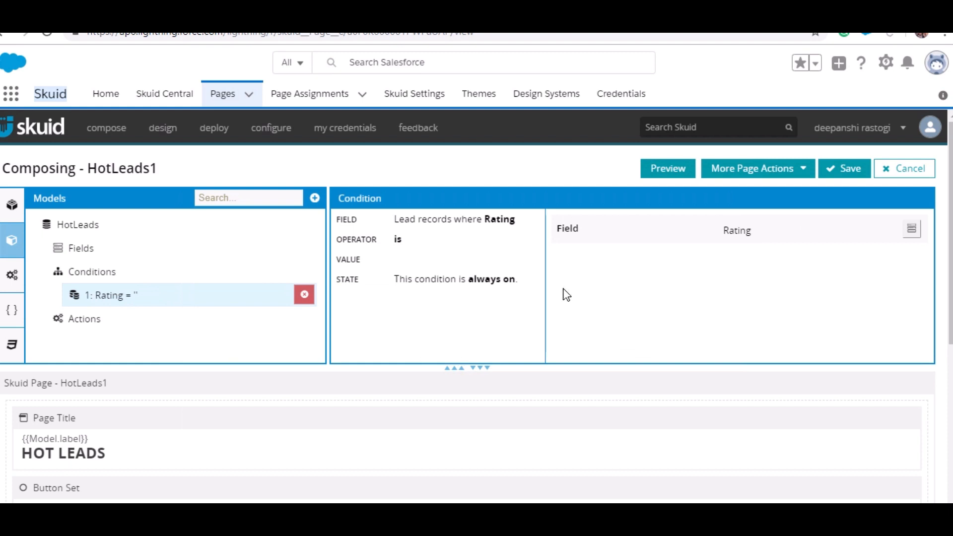
{"action": "left_click", "coordinate": [744, 258]}
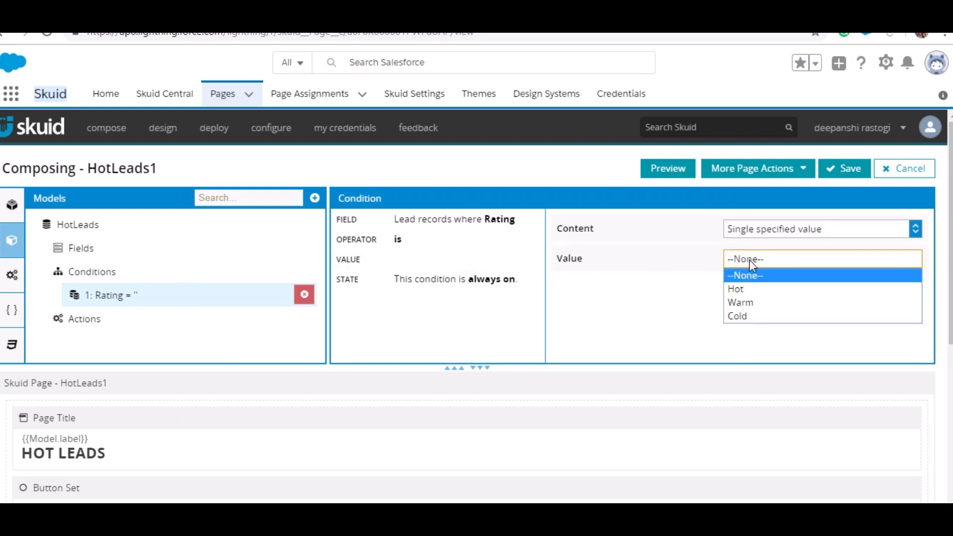
{"action": "left_click", "coordinate": [748, 289]}
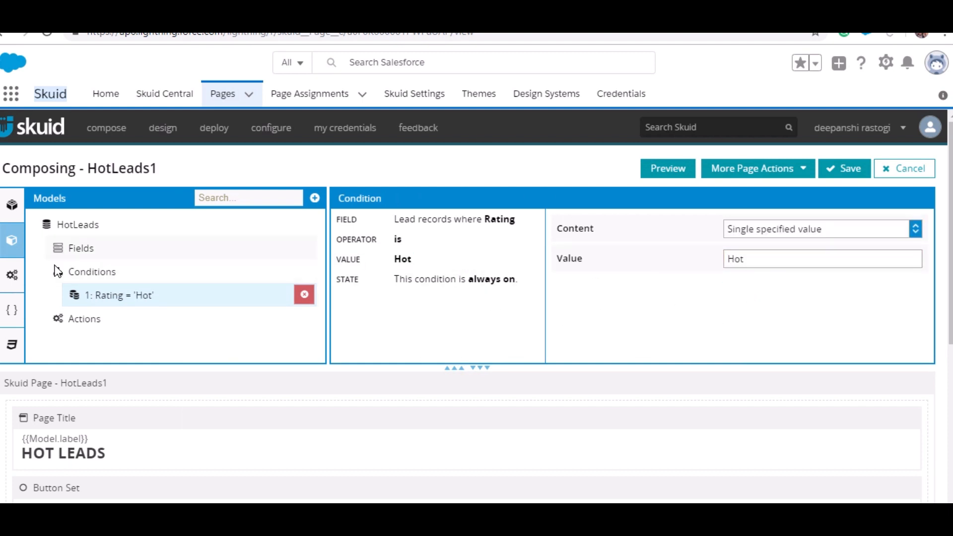
- Save the HotLeads1 page, preview its lead table, and return to the page composer
{"action": "left_click", "coordinate": [12, 204]}
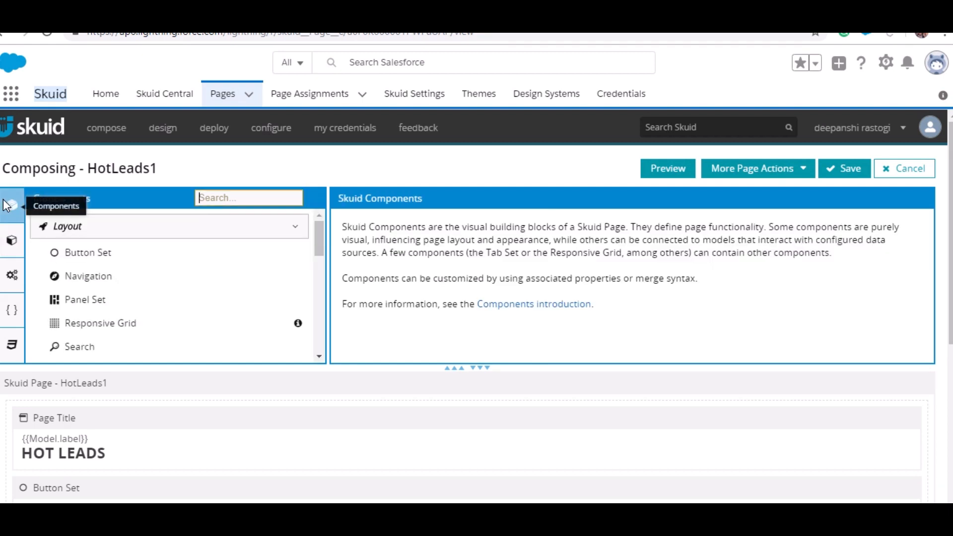
{"action": "left_click", "coordinate": [852, 170]}
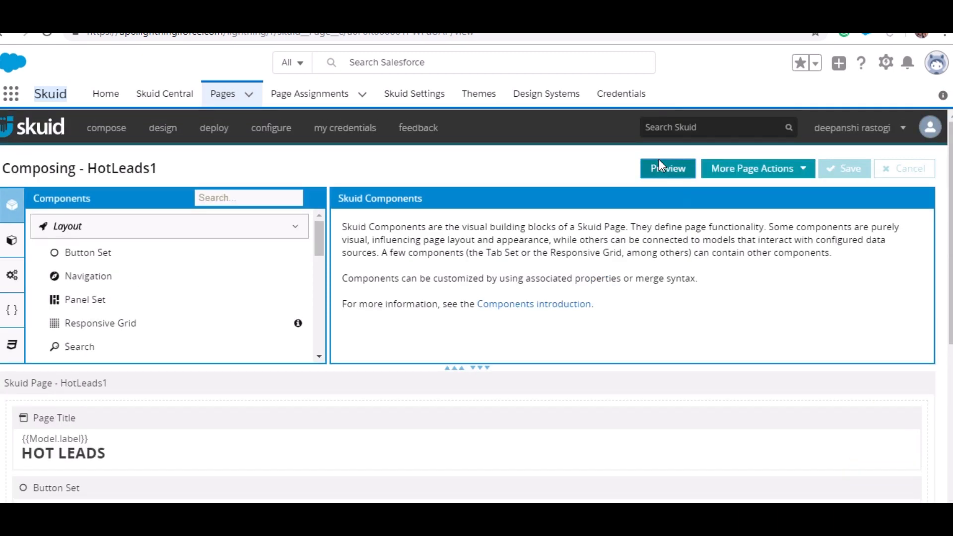
{"action": "left_click", "coordinate": [659, 160]}
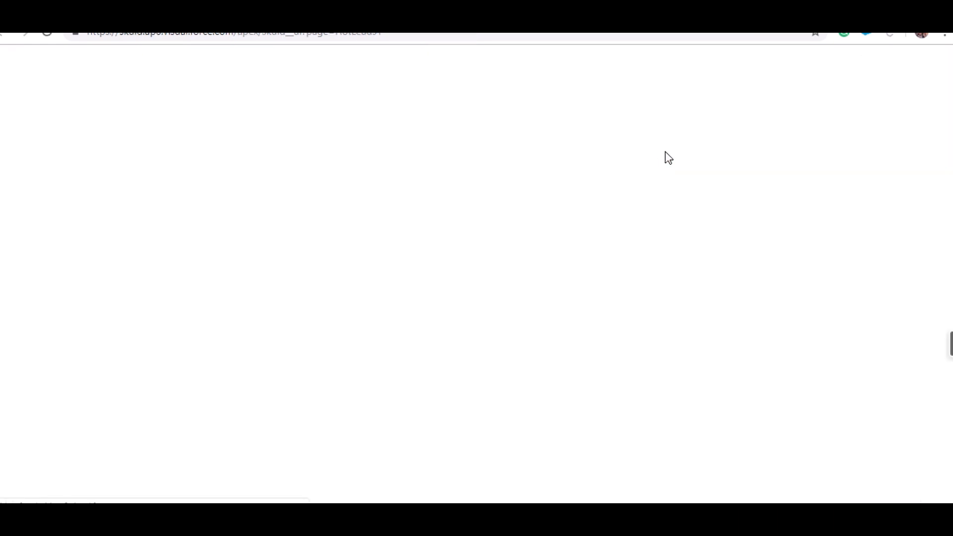
{"action": "key", "text": "ctrl+a"}
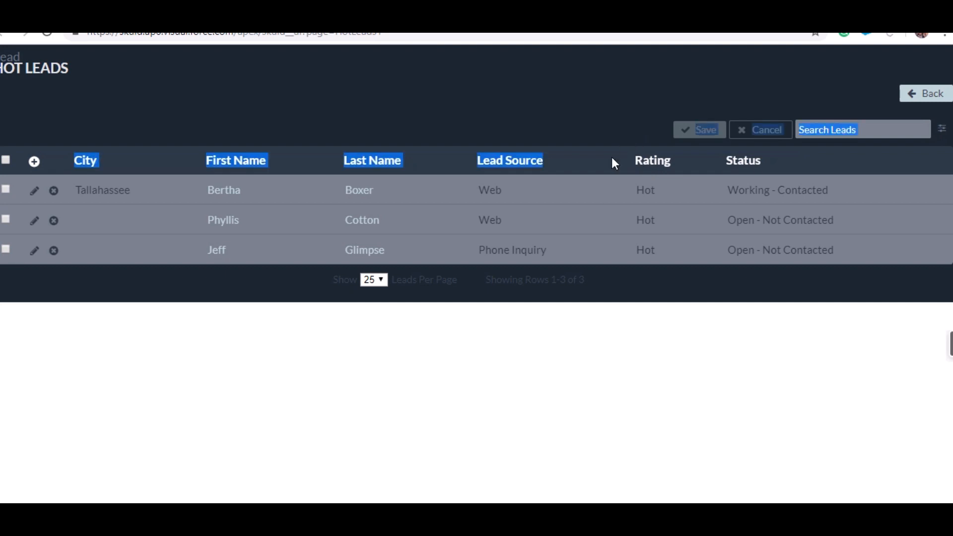
{"action": "left_click", "coordinate": [680, 290]}
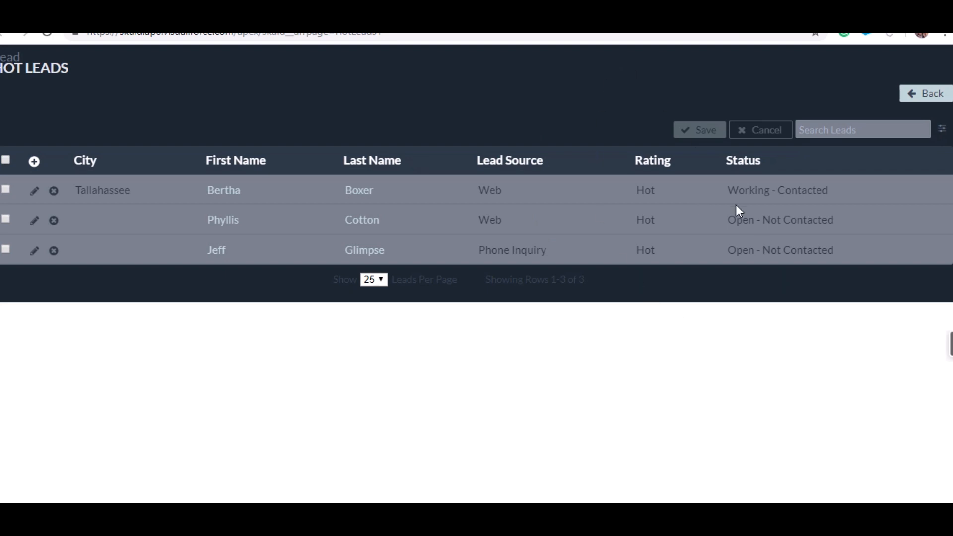
{"action": "left_click", "coordinate": [427, 11]}
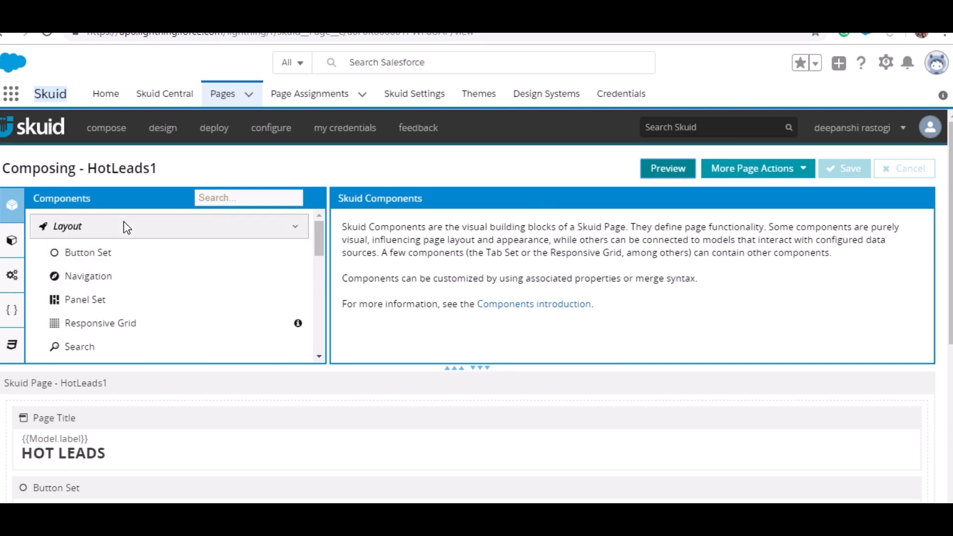
- Create a blank desktop page named WarmLead1 with Skuid API version v1 from Skuid Central
{"action": "left_click", "coordinate": [254, 90]}
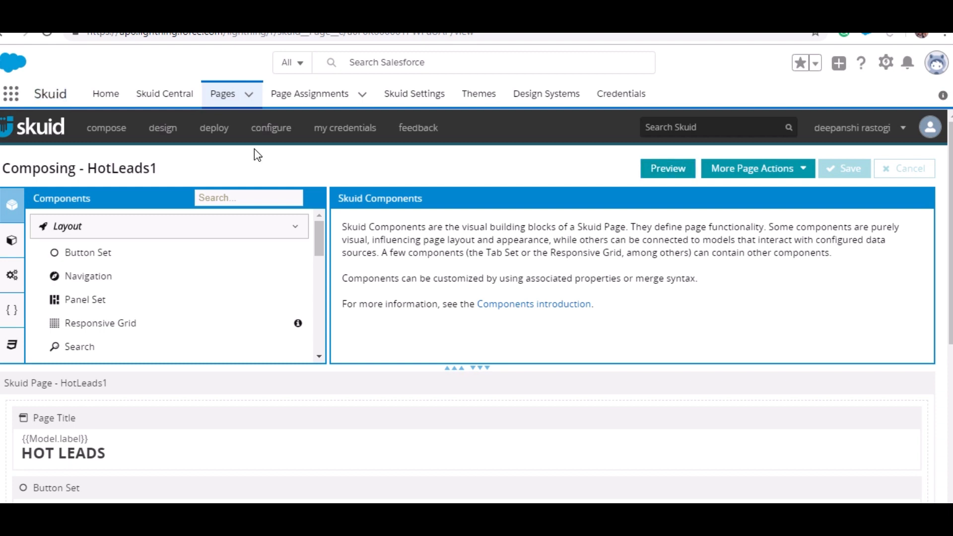
{"action": "left_click", "coordinate": [177, 97]}
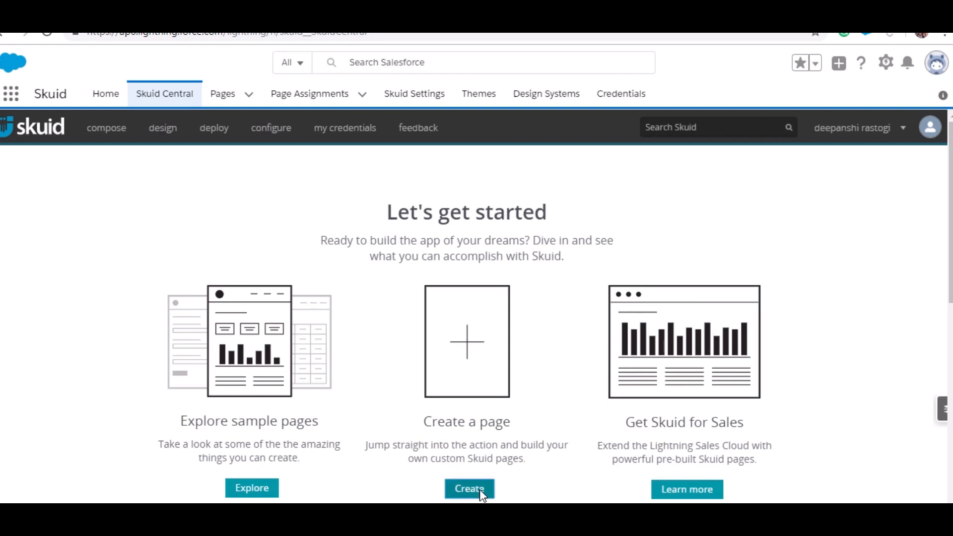
{"action": "left_click", "coordinate": [469, 489]}
{"action": "left_click", "coordinate": [301, 219]}
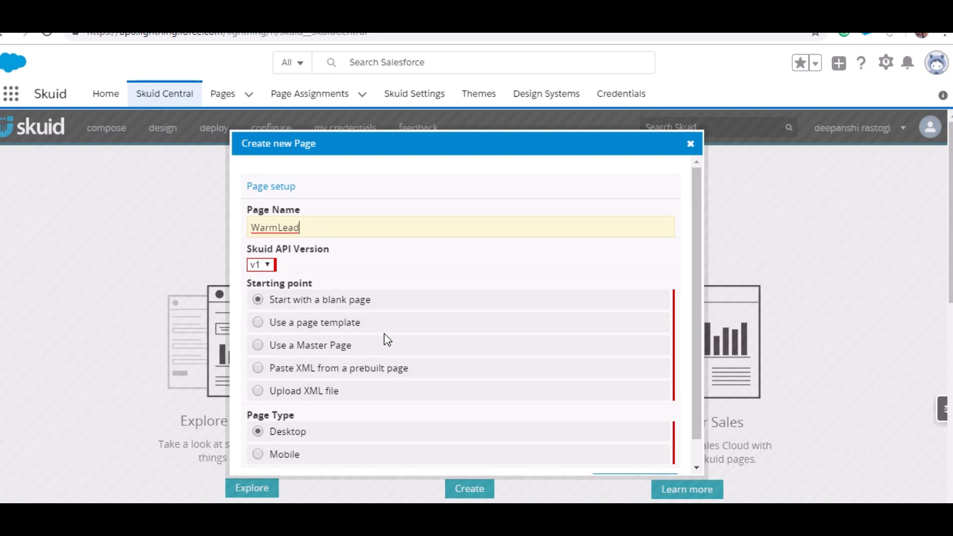
{"action": "type", "text": "1"}
{"action": "scroll", "coordinate": [645, 432], "scroll_direction": "down", "scroll_amount": 1}
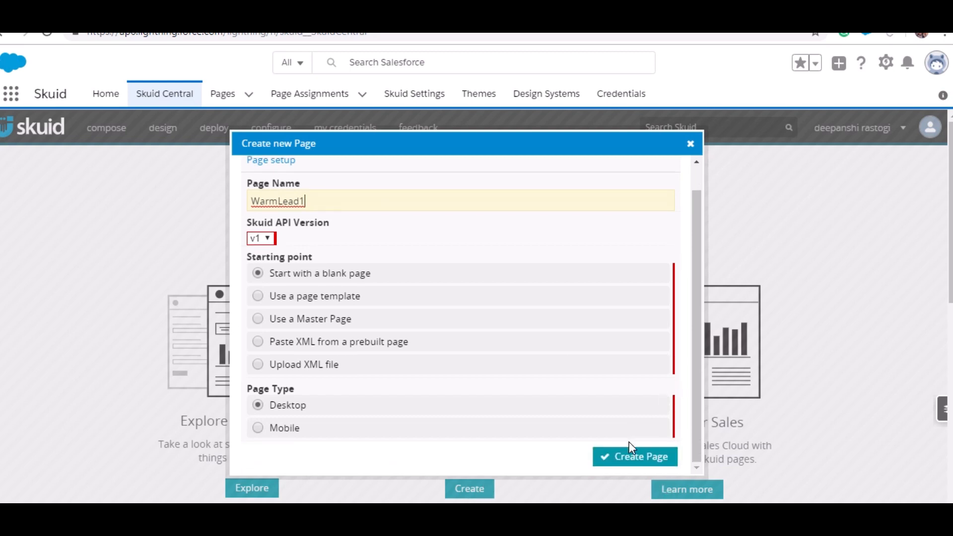
{"action": "left_click", "coordinate": [640, 465]}
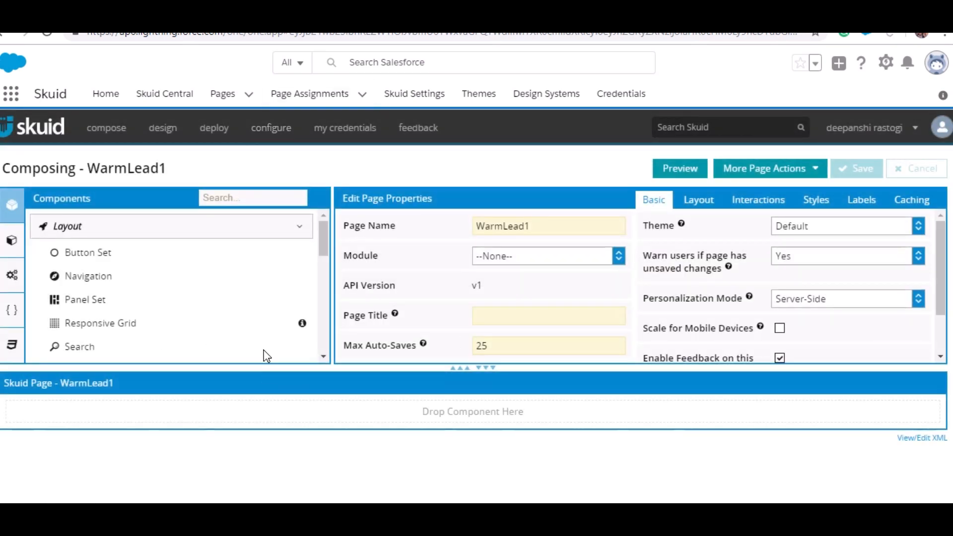
{"action": "scroll", "coordinate": [153, 287], "scroll_direction": "down", "scroll_amount": 5}
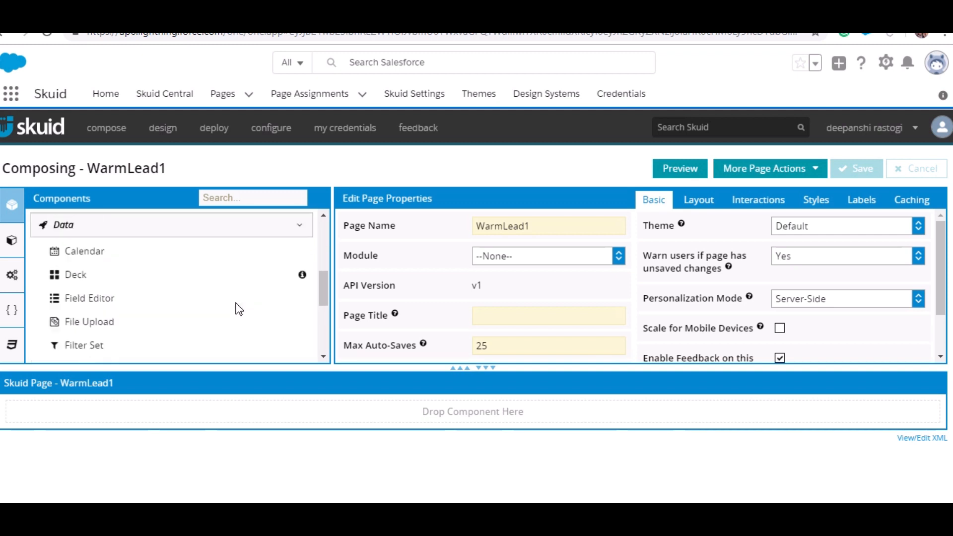
- Add a Page Title component to the empty page and set its title to Warm Leads
{"action": "mouse_move", "coordinate": [189, 276]}
{"action": "left_mouse_down"}
{"action": "mouse_move", "coordinate": [238, 400]}
{"action": "mouse_move", "coordinate": [223, 431]}
{"action": "left_mouse_up"}
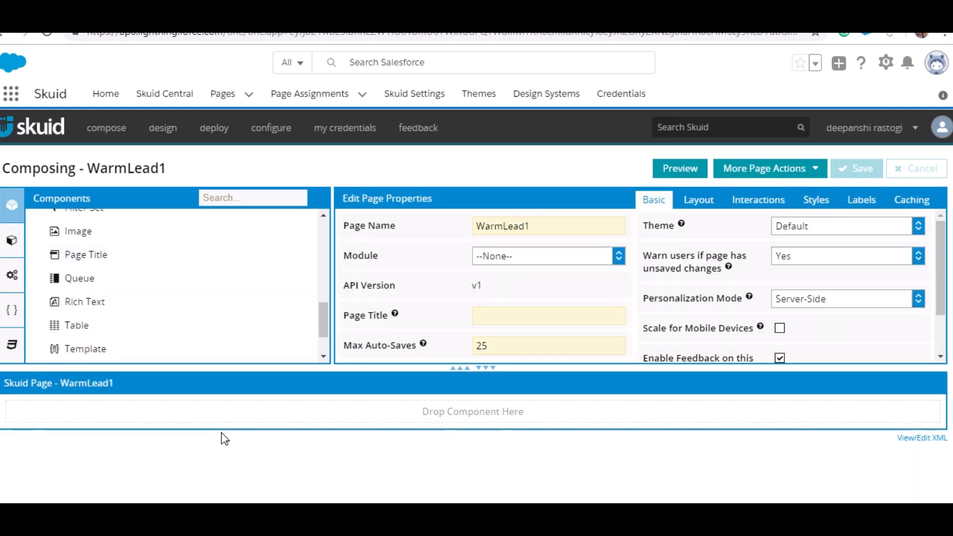
{"action": "mouse_move", "coordinate": [126, 259]}
{"action": "left_mouse_down"}
{"action": "mouse_move", "coordinate": [113, 426]}
{"action": "mouse_move", "coordinate": [132, 417]}
{"action": "left_mouse_up"}
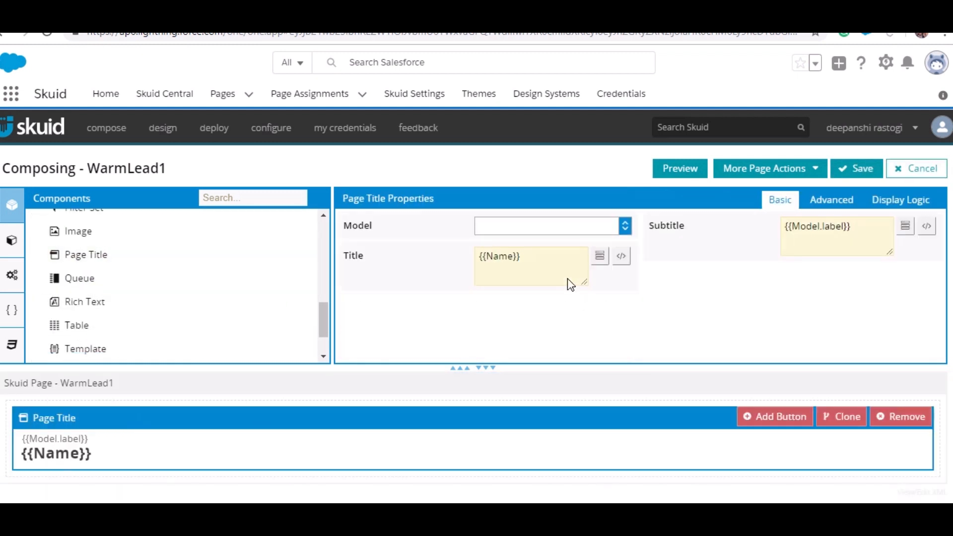
{"action": "left_click", "coordinate": [489, 263]}
{"action": "left_click_drag", "start_coordinate": [489, 263], "coordinate": [434, 252]}
{"action": "key", "text": "BackSpace"}
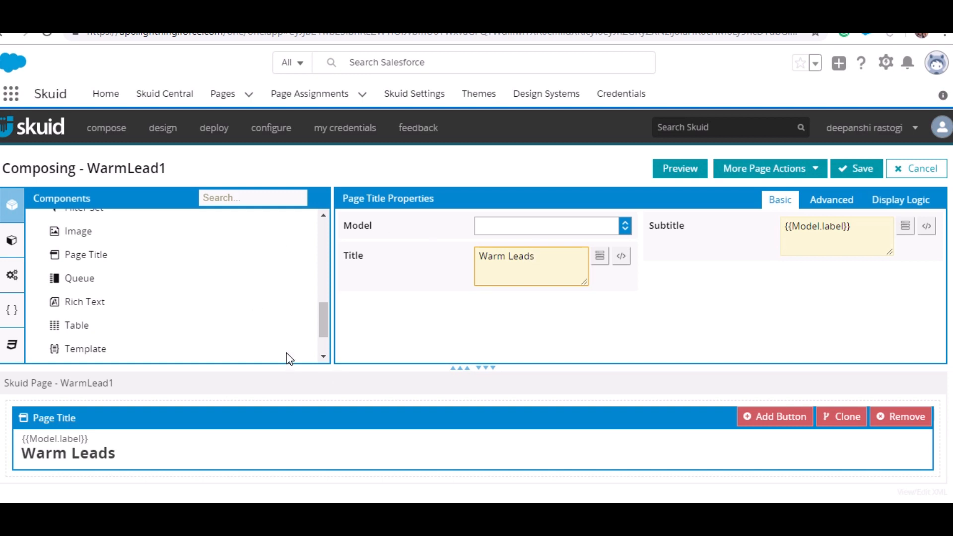
- Add a Button Set below the page title, insert buttons into it, and remove the extra one so a single button remains
{"action": "scroll", "coordinate": [202, 283], "scroll_direction": "down", "scroll_amount": 2}
{"action": "scroll", "coordinate": [202, 283], "scroll_direction": "up", "scroll_amount": 10}
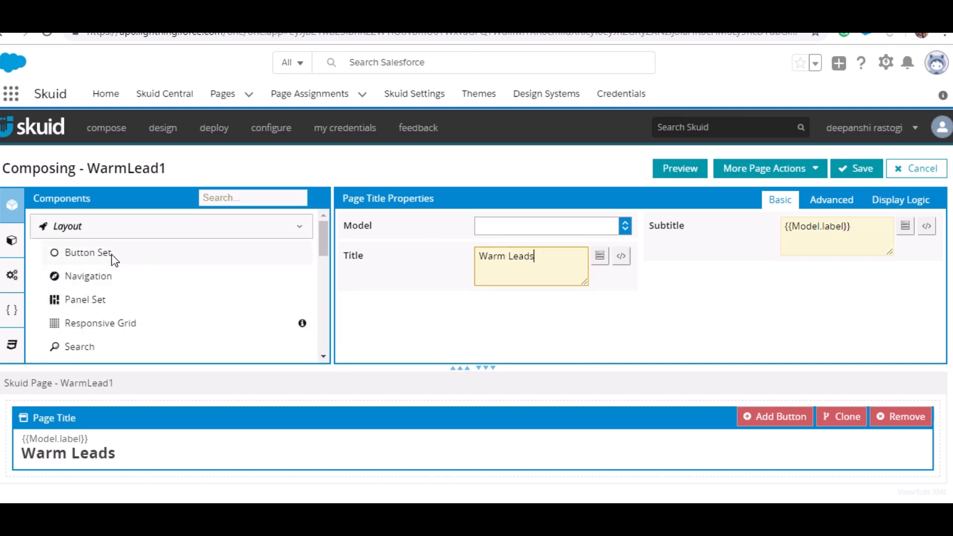
{"action": "left_click_drag", "start_coordinate": [113, 259], "coordinate": [184, 485]}
{"action": "scroll", "coordinate": [448, 445], "scroll_direction": "down", "scroll_amount": 1}
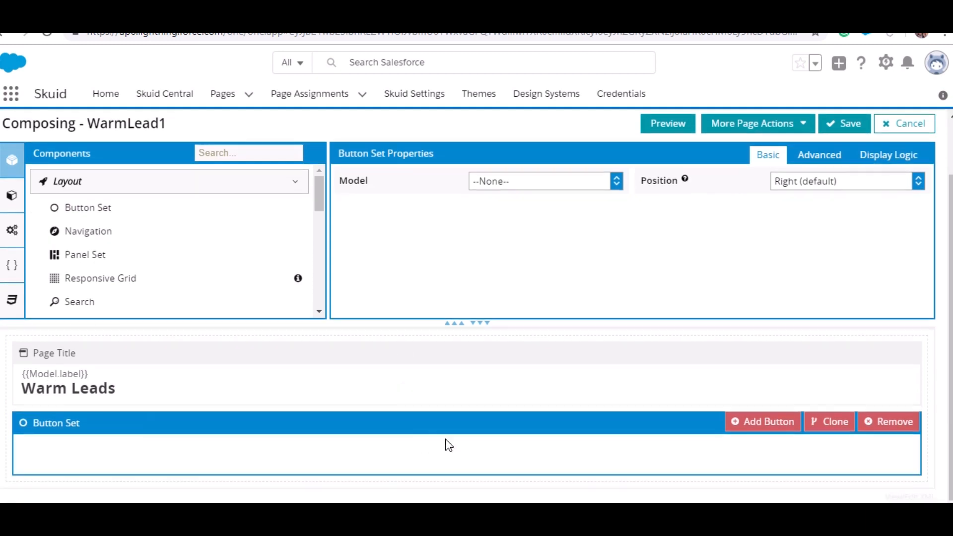
{"action": "double_click", "coordinate": [763, 422]}
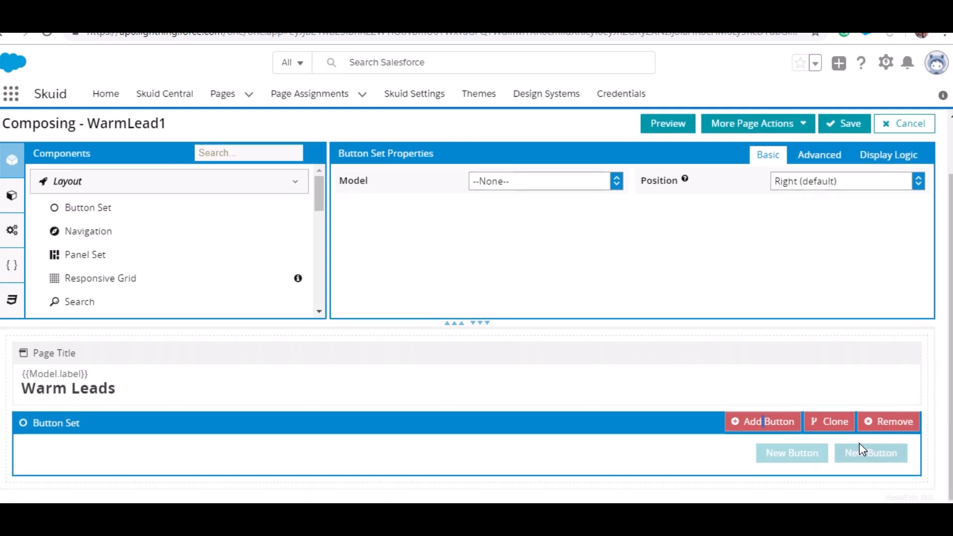
{"action": "left_click", "coordinate": [891, 454]}
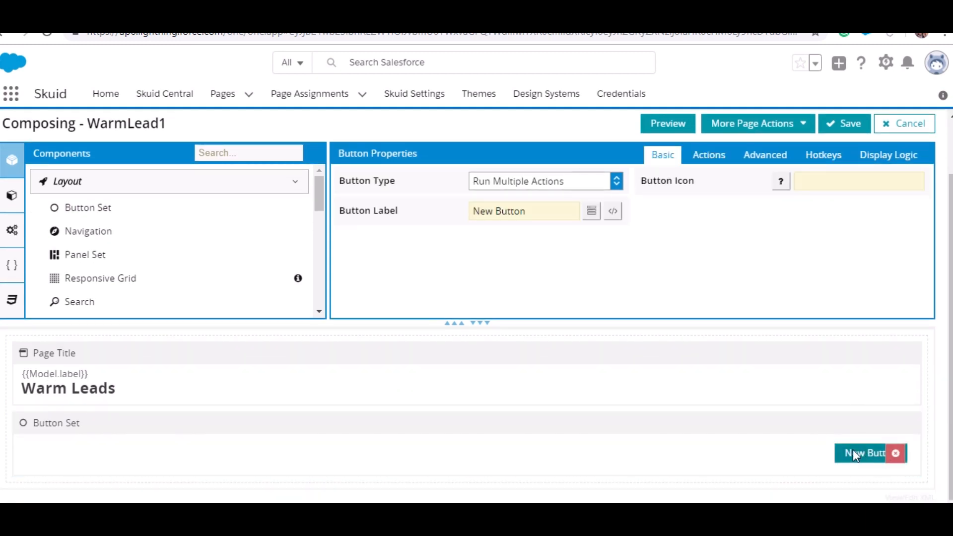
- Replace the new button's default label with text beginning with B
{"action": "triple_click", "coordinate": [536, 218]}
{"action": "key", "text": "BackSpace"}
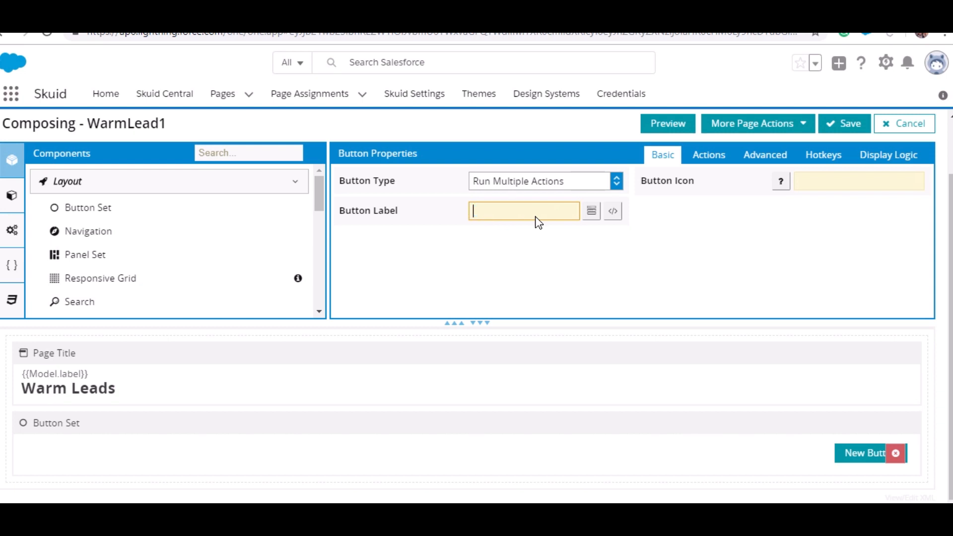
{"action": "type", "text": "B"}
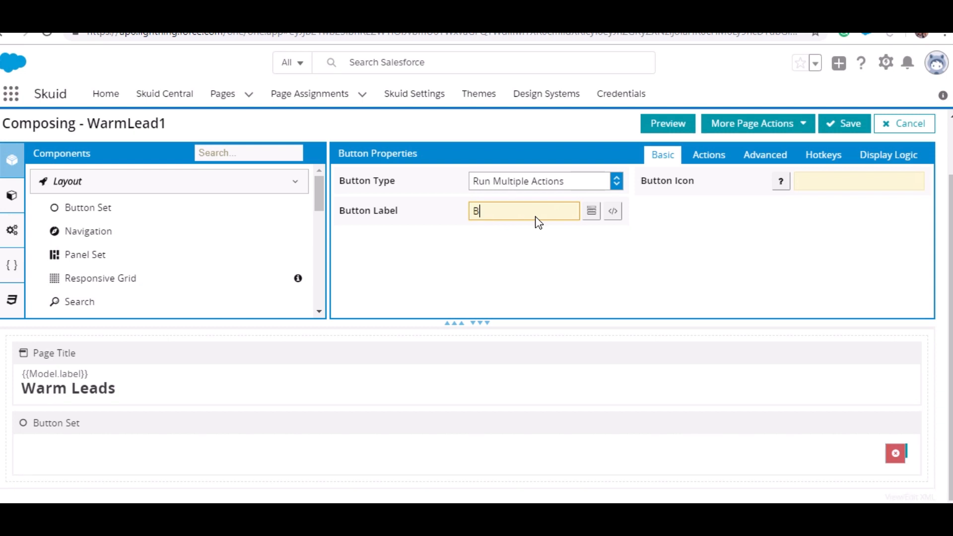
- Set the button's label to Back
{"action": "type", "text": "ack"}
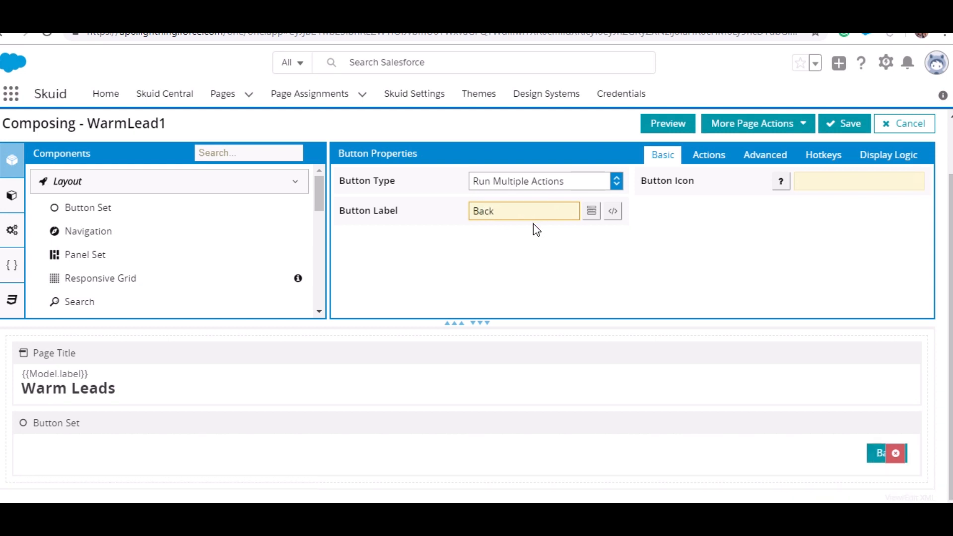
{"action": "left_click", "coordinate": [742, 254]}
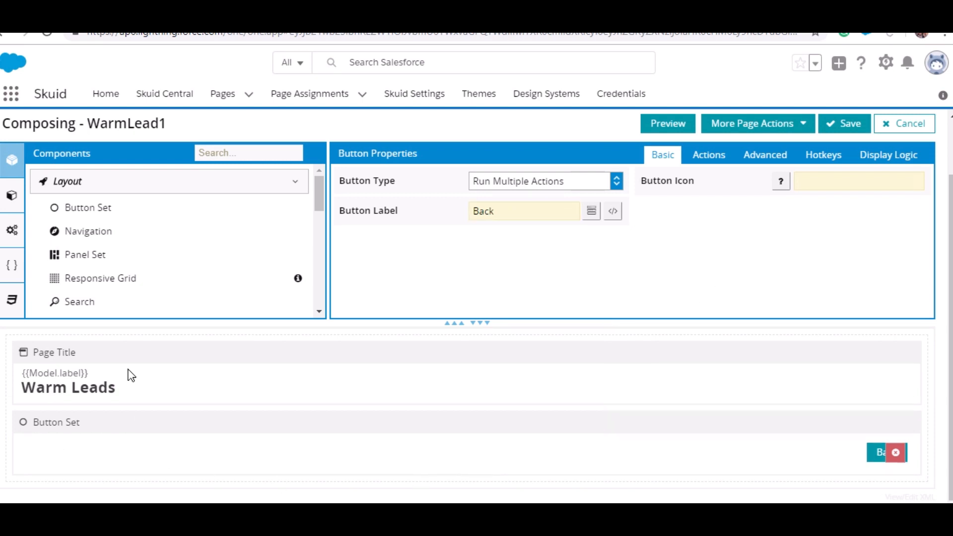
- Add a Table component to the page below the button set
{"action": "scroll", "coordinate": [119, 258], "scroll_direction": "down", "scroll_amount": 5}
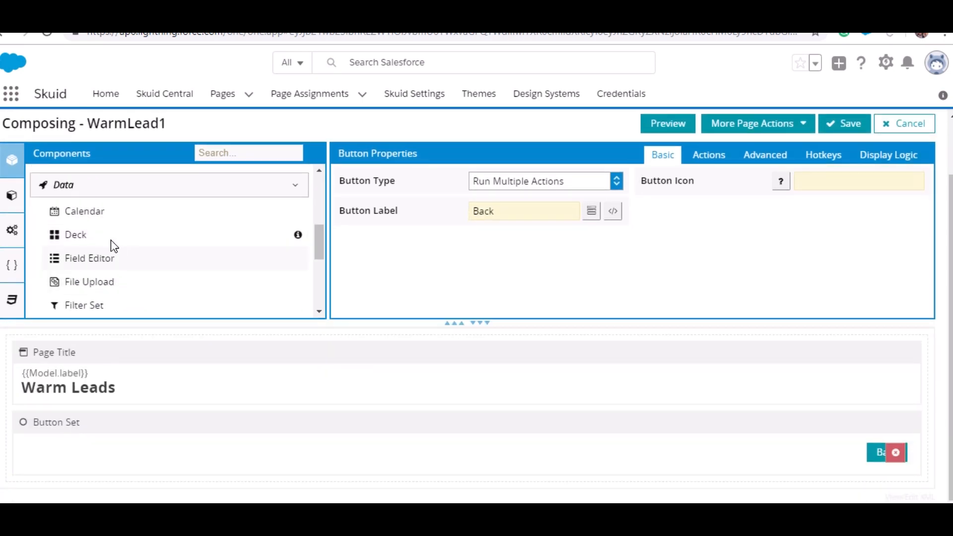
{"action": "scroll", "coordinate": [132, 288], "scroll_direction": "down", "scroll_amount": 5}
{"action": "scroll", "coordinate": [135, 248], "scroll_direction": "up", "scroll_amount": 5}
{"action": "scroll", "coordinate": [112, 237], "scroll_direction": "down", "scroll_amount": 3}
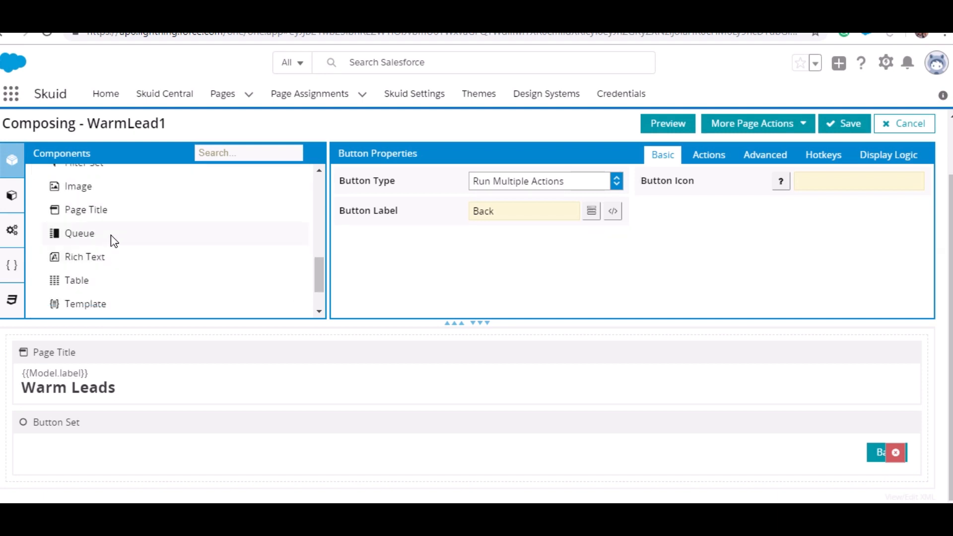
{"action": "left_click_drag", "start_coordinate": [98, 281], "coordinate": [133, 482]}
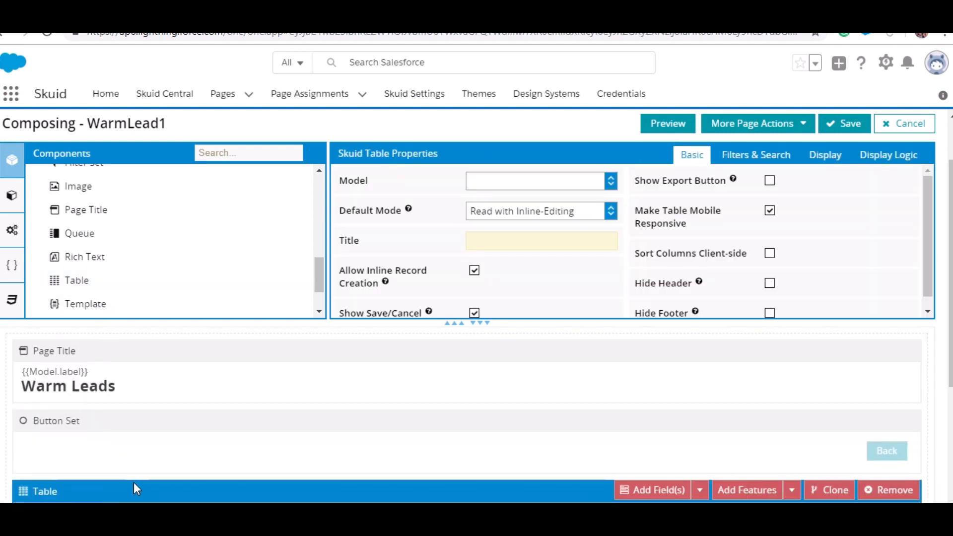
- Create a new model based on the Salesforce Lead object
{"action": "left_click", "coordinate": [12, 195]}
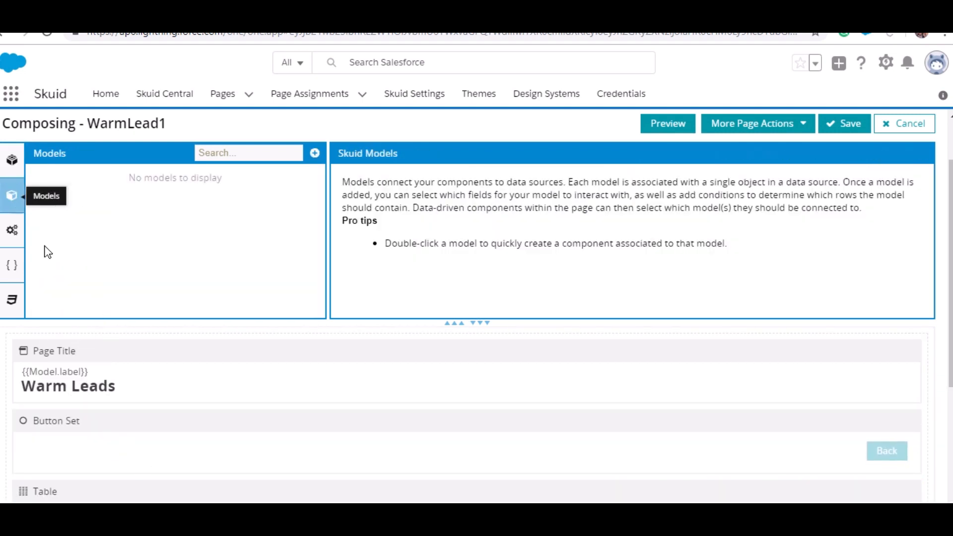
{"action": "left_click", "coordinate": [314, 153]}
{"action": "left_click", "coordinate": [522, 275]}
{"action": "type", "text": "lea"}
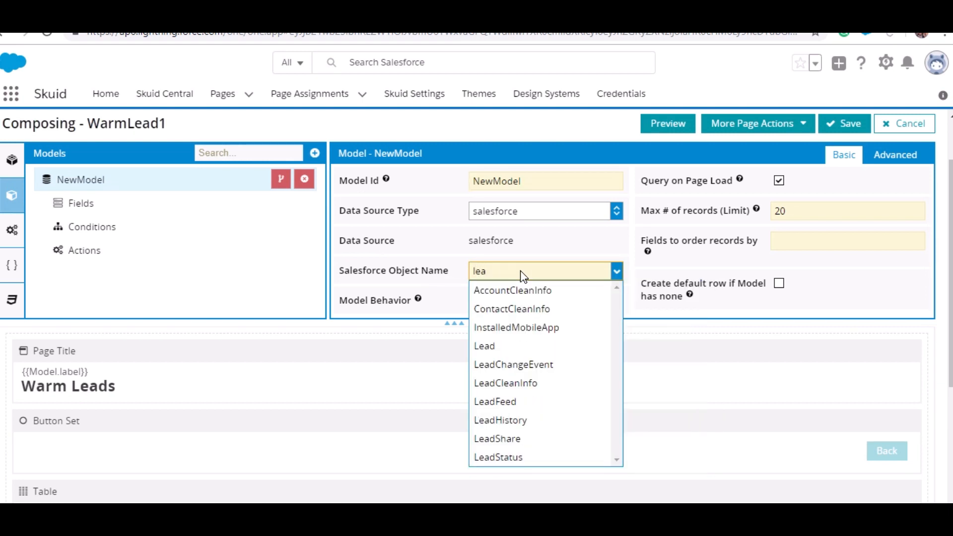
{"action": "left_click", "coordinate": [492, 347]}
- Set the new model's ID to WarmLead
{"action": "double_click", "coordinate": [560, 229]}
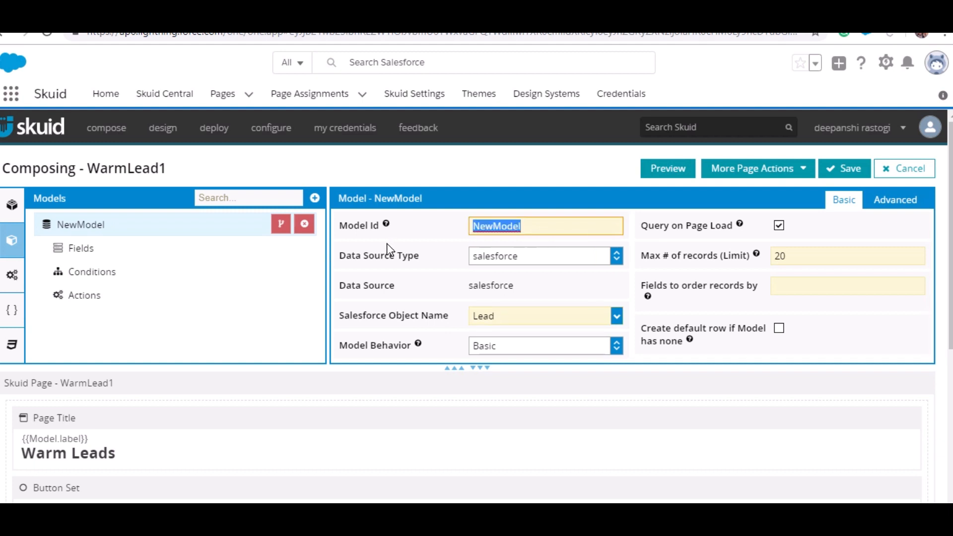
{"action": "key", "text": "BackSpace"}
{"action": "type", "text": "War"}
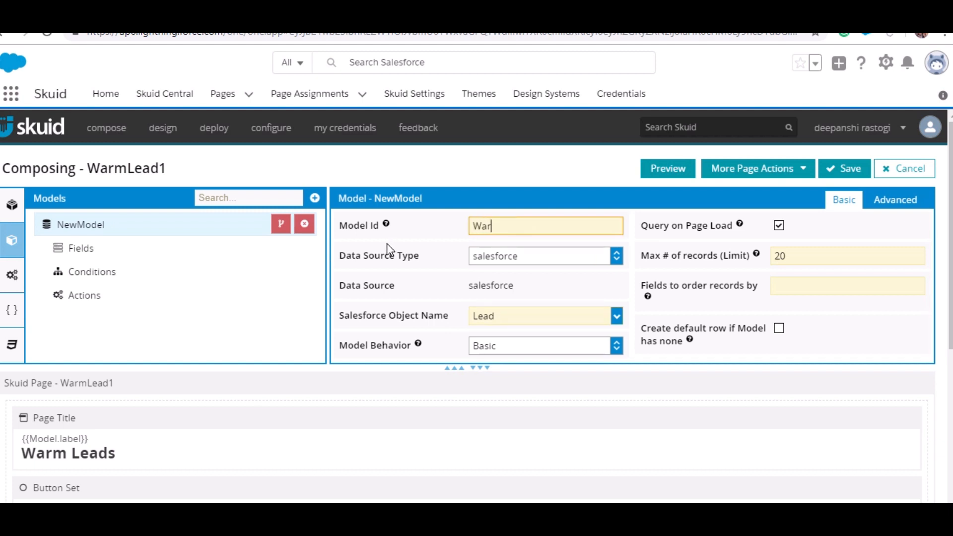
{"action": "type", "text": "mLead"}
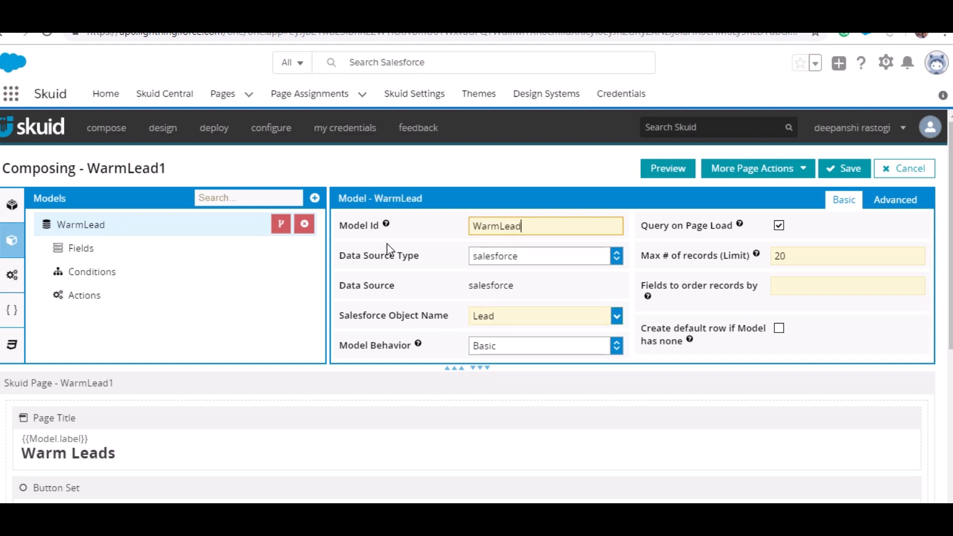
- Include the Address, First Name and Last Name fields in the WarmLead model
{"action": "left_click", "coordinate": [82, 248]}
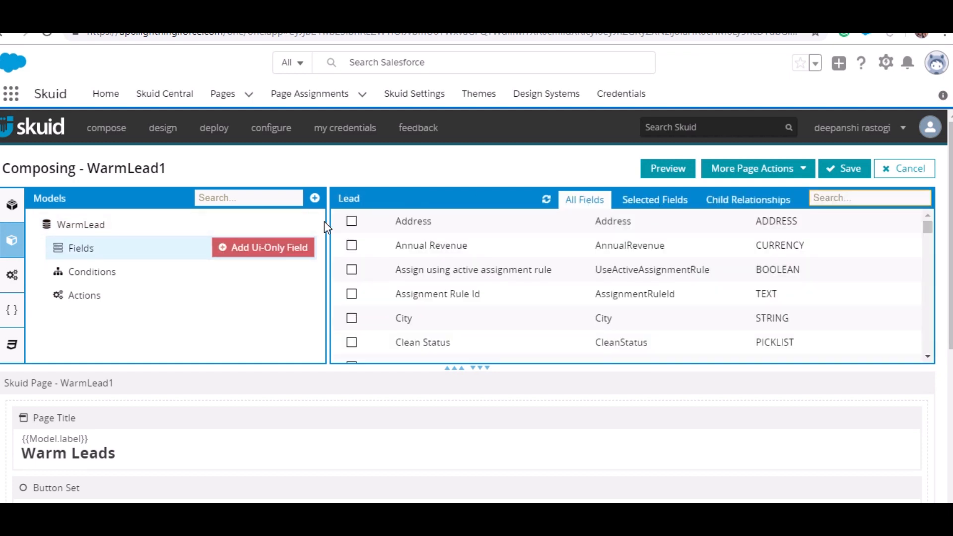
{"action": "scroll", "coordinate": [361, 233], "scroll_direction": "down", "scroll_amount": 2}
{"action": "scroll", "coordinate": [347, 237], "scroll_direction": "up", "scroll_amount": 2}
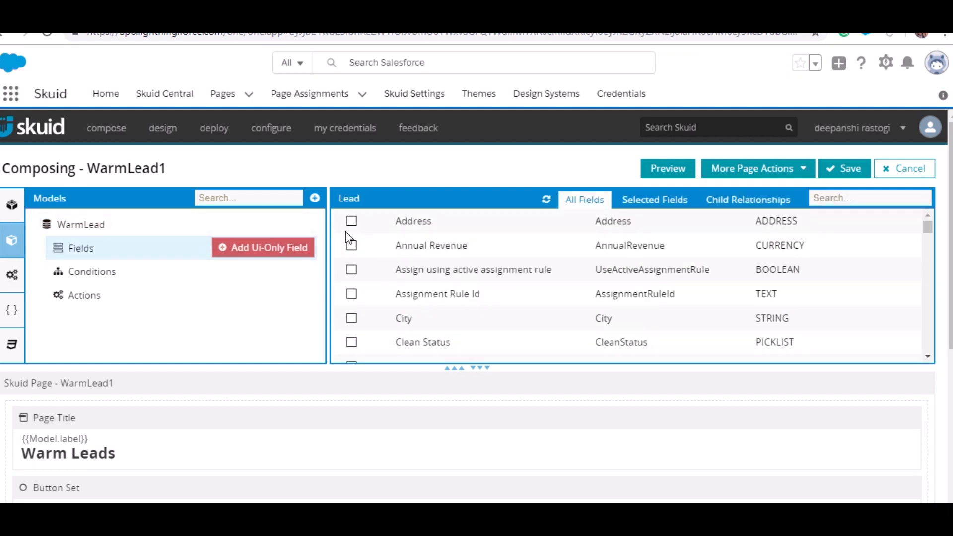
{"action": "left_click", "coordinate": [351, 223]}
{"action": "scroll", "coordinate": [387, 298], "scroll_direction": "down", "scroll_amount": 5}
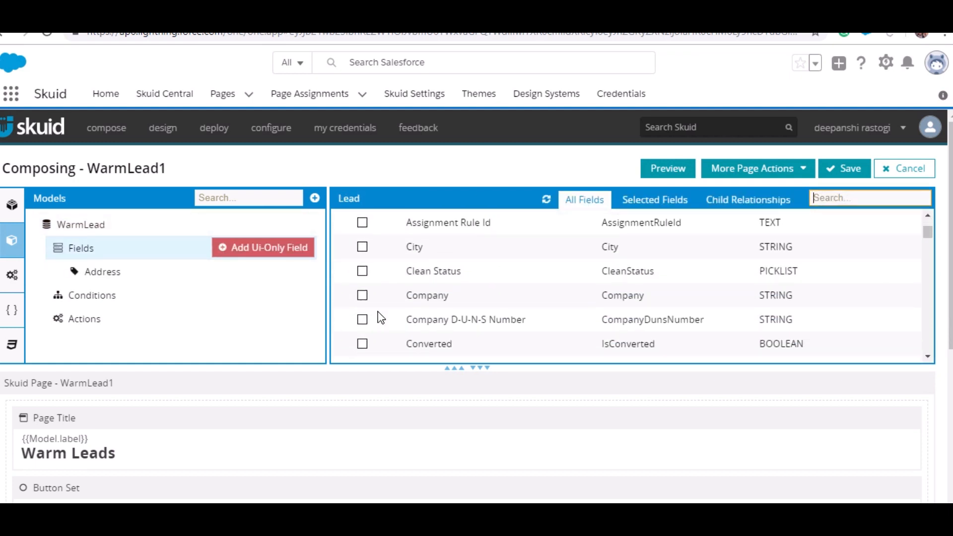
{"action": "scroll", "coordinate": [379, 319], "scroll_direction": "down", "scroll_amount": 8}
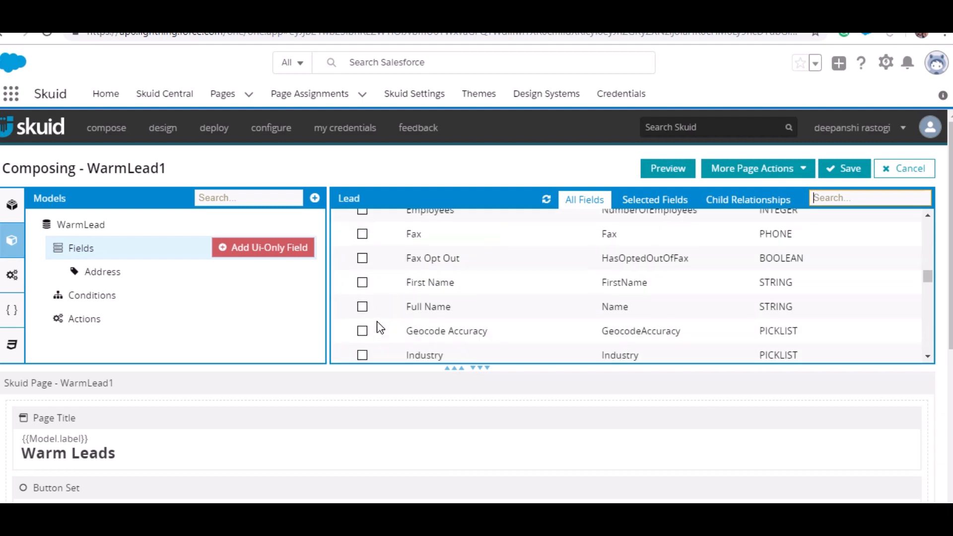
{"action": "left_click", "coordinate": [362, 282]}
{"action": "scroll", "coordinate": [368, 305], "scroll_direction": "down", "scroll_amount": 4}
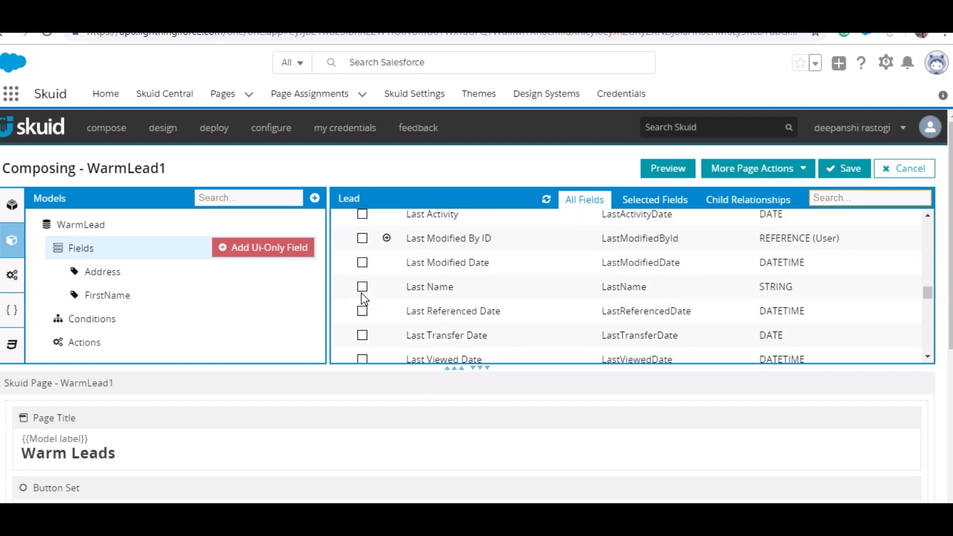
{"action": "left_click", "coordinate": [362, 286]}
- Include the Rating and Status fields in the WarmLead model
{"action": "scroll", "coordinate": [397, 327], "scroll_direction": "down", "scroll_amount": 8}
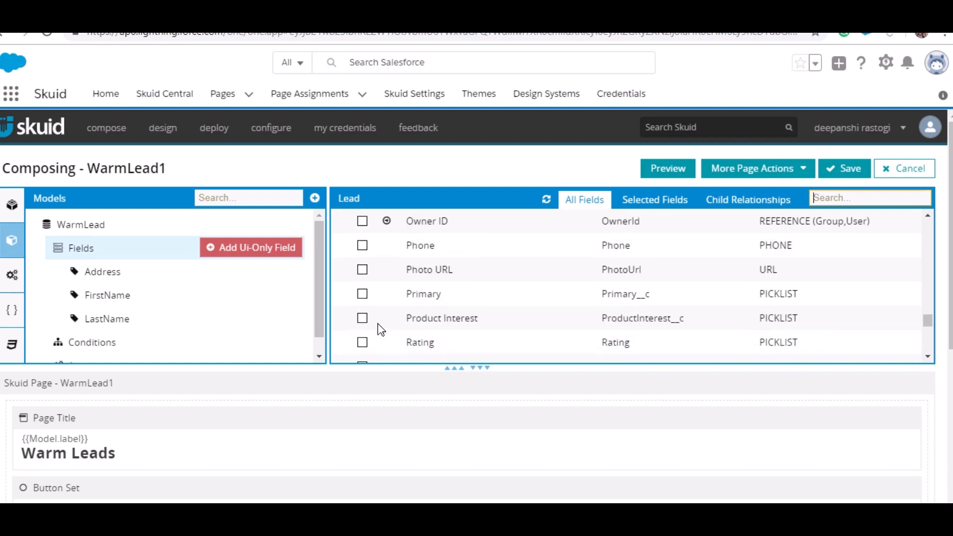
{"action": "scroll", "coordinate": [364, 298], "scroll_direction": "down", "scroll_amount": 3}
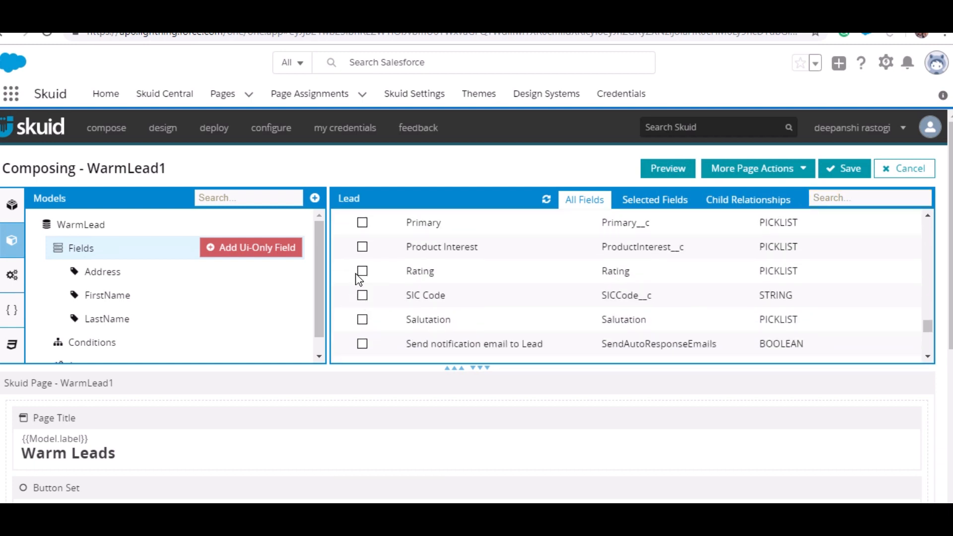
{"action": "left_click", "coordinate": [360, 274]}
{"action": "scroll", "coordinate": [362, 303], "scroll_direction": "down", "scroll_amount": 3}
{"action": "scroll", "coordinate": [358, 294], "scroll_direction": "up", "scroll_amount": 1}
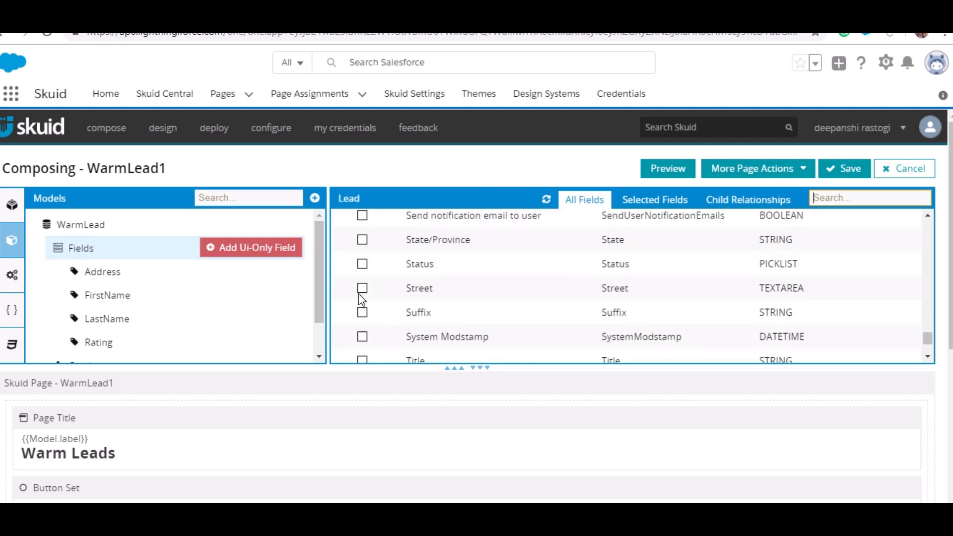
{"action": "scroll", "coordinate": [359, 293], "scroll_direction": "up", "scroll_amount": 1}
{"action": "left_click", "coordinate": [362, 273]}
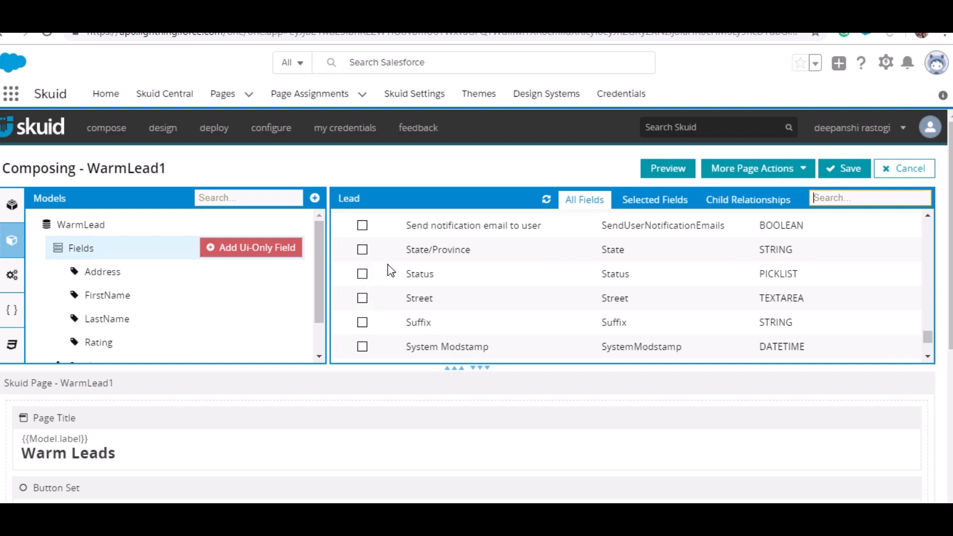
{"action": "scroll", "coordinate": [395, 297], "scroll_direction": "down", "scroll_amount": 2}
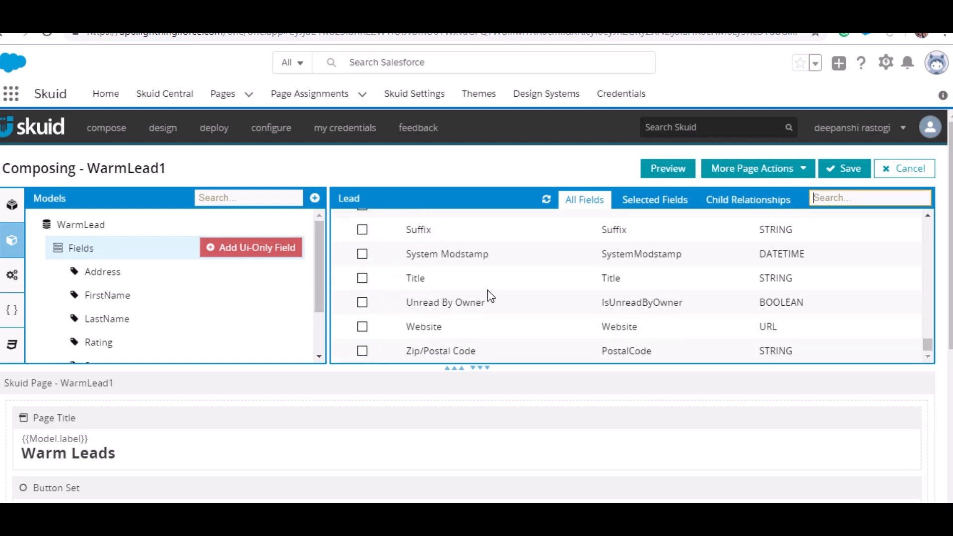
{"action": "scroll", "coordinate": [488, 290], "scroll_direction": "down", "scroll_amount": 1}
- Add the model fields First Name, Last Name, Rating, Status and Address to the table as columns
{"action": "scroll", "coordinate": [511, 294], "scroll_direction": "up", "scroll_amount": 9}
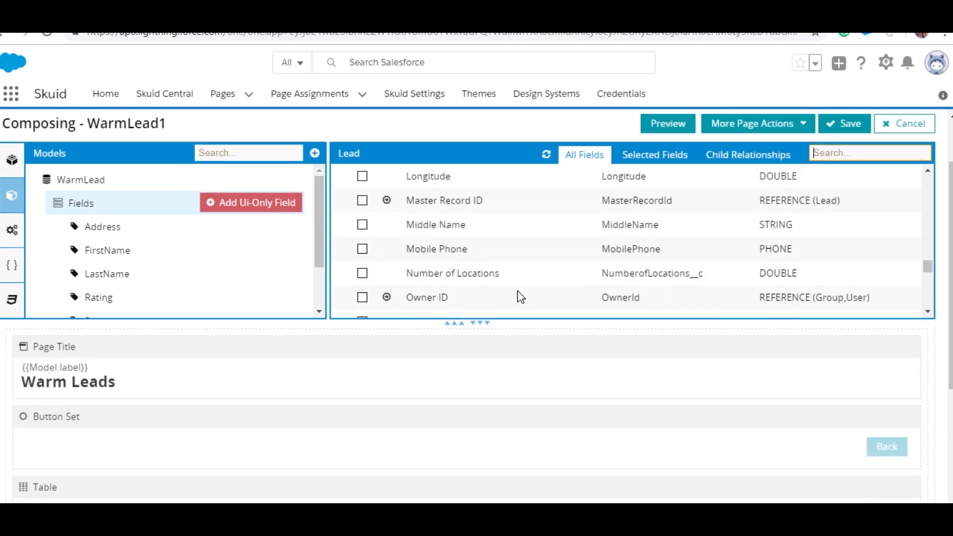
{"action": "scroll", "coordinate": [427, 278], "scroll_direction": "up", "scroll_amount": 5}
{"action": "scroll", "coordinate": [157, 443], "scroll_direction": "down", "scroll_amount": 4}
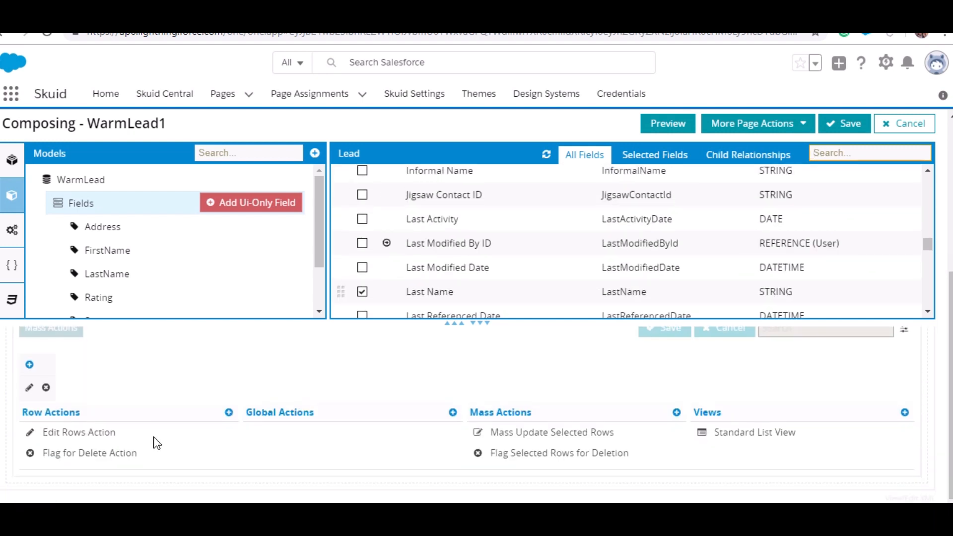
{"action": "left_click", "coordinate": [207, 377]}
{"action": "scroll", "coordinate": [605, 427], "scroll_direction": "down", "scroll_amount": 3}
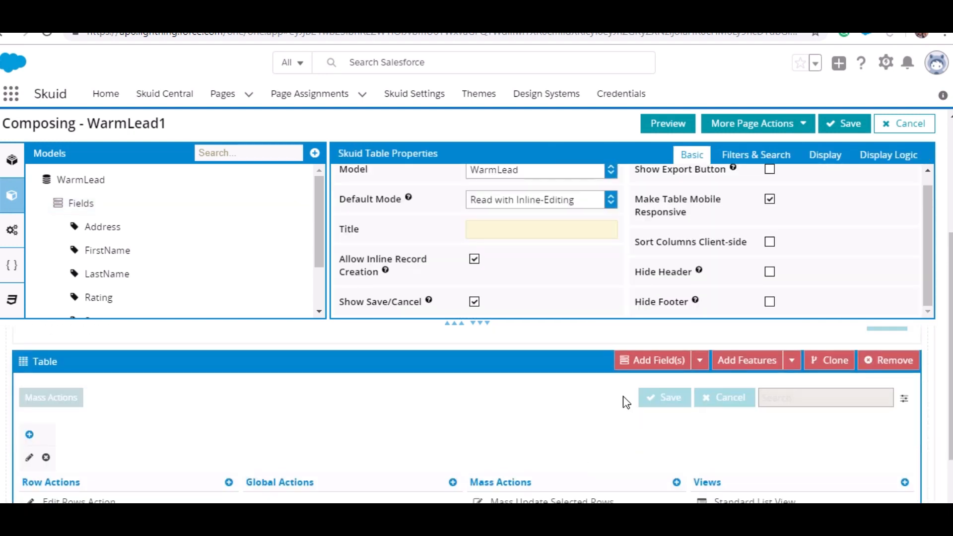
{"action": "left_click", "coordinate": [653, 336]}
{"action": "left_click", "coordinate": [644, 375]}
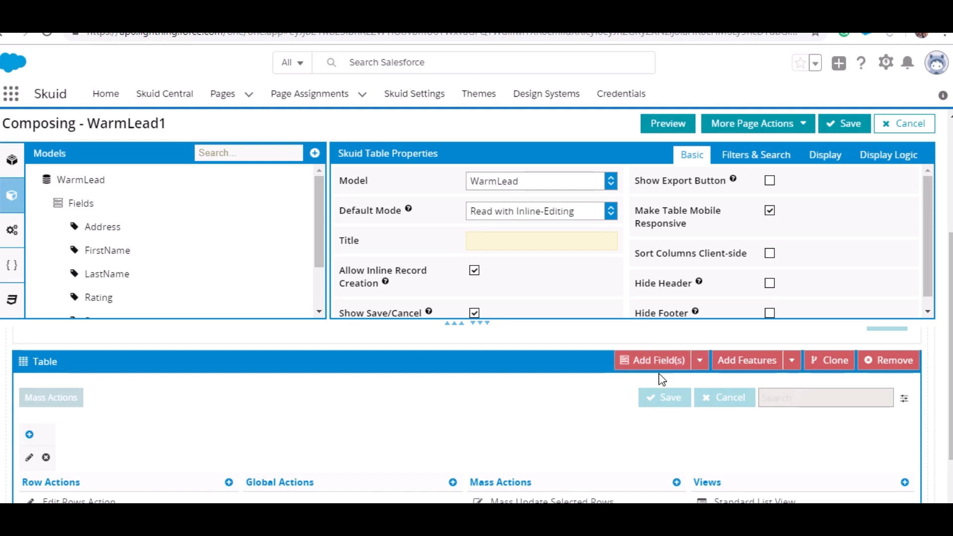
{"action": "left_click", "coordinate": [685, 361]}
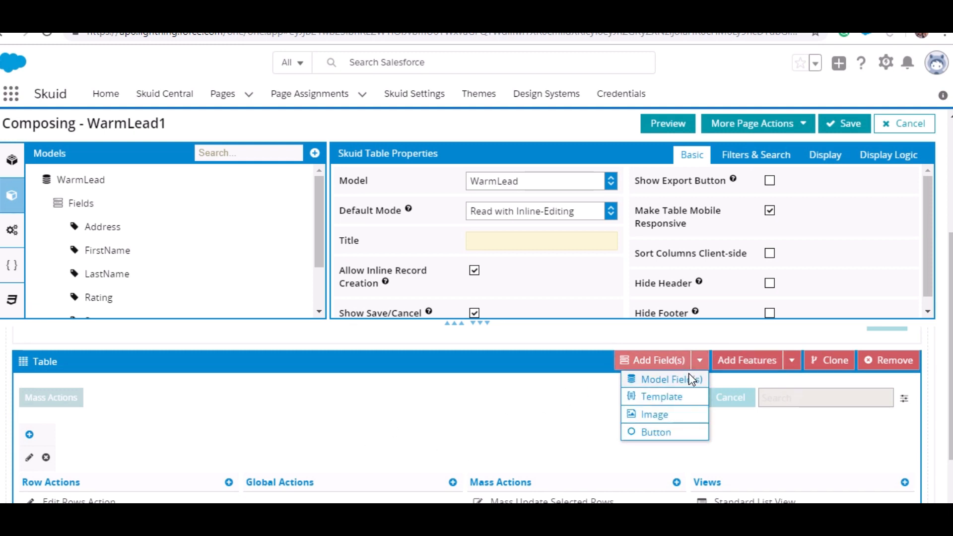
{"action": "left_click", "coordinate": [684, 378]}
{"action": "left_click", "coordinate": [194, 359]}
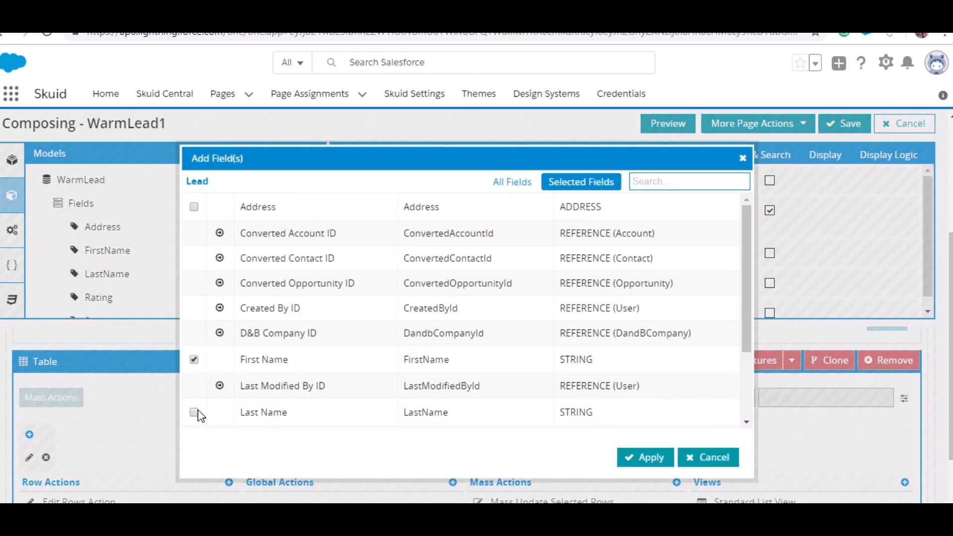
{"action": "left_click", "coordinate": [194, 411]}
{"action": "scroll", "coordinate": [254, 349], "scroll_direction": "down", "scroll_amount": 2}
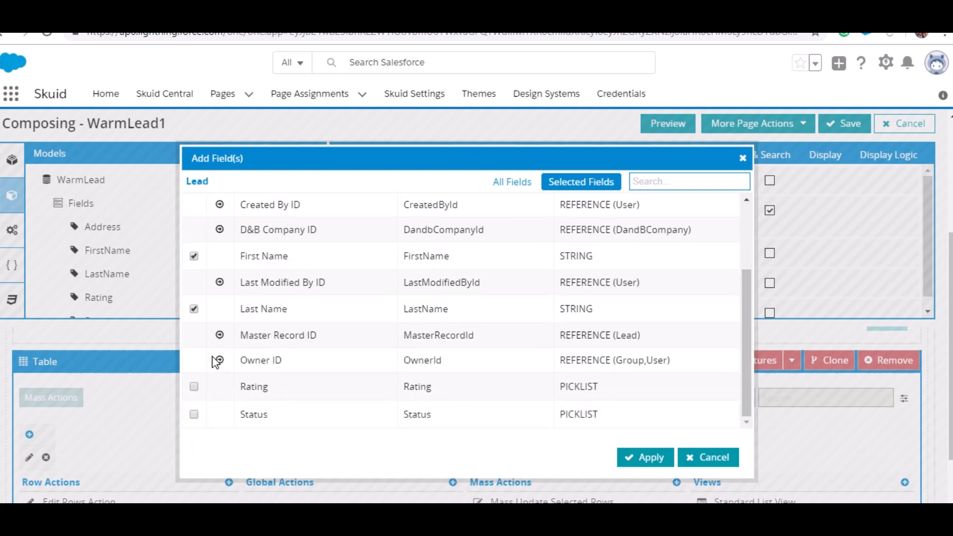
{"action": "scroll", "coordinate": [217, 270], "scroll_direction": "up", "scroll_amount": 2}
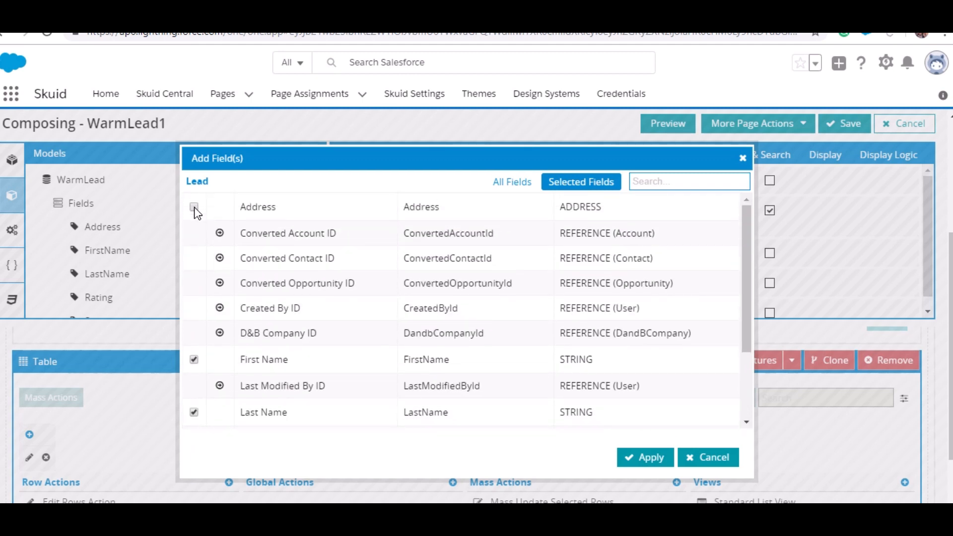
{"action": "left_click", "coordinate": [194, 207]}
{"action": "scroll", "coordinate": [650, 465], "scroll_direction": "down", "scroll_amount": 2}
{"action": "left_click", "coordinate": [645, 386]}
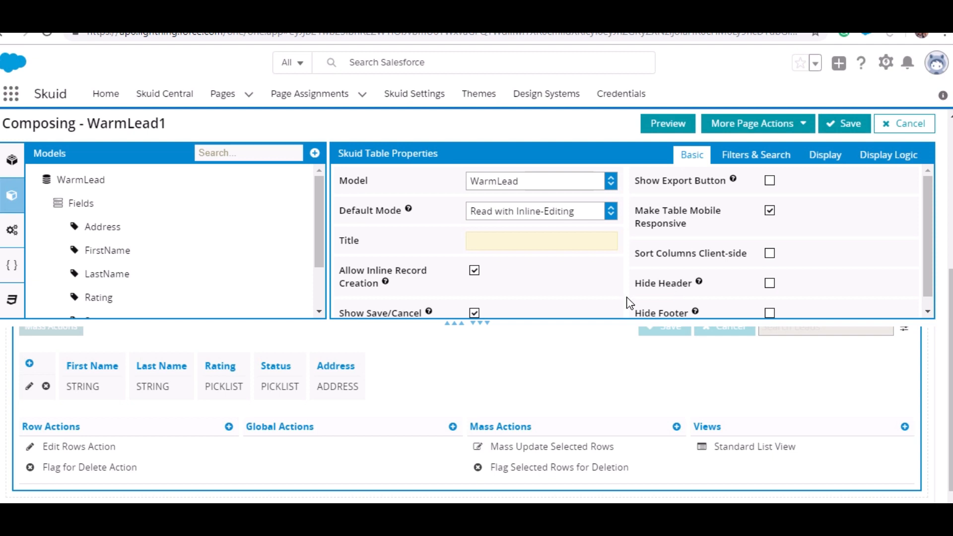
{"action": "scroll", "coordinate": [417, 446], "scroll_direction": "up", "scroll_amount": 3}
{"action": "scroll", "coordinate": [447, 447], "scroll_direction": "down", "scroll_amount": 3}
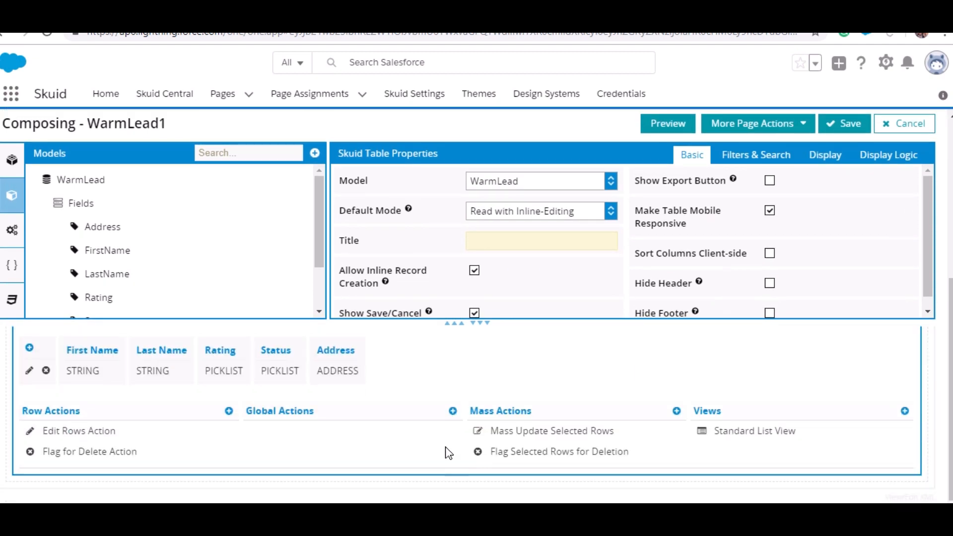
- Add a condition to the WarmLead model based on the Rating field
{"action": "scroll", "coordinate": [447, 447], "scroll_direction": "up", "scroll_amount": 3}
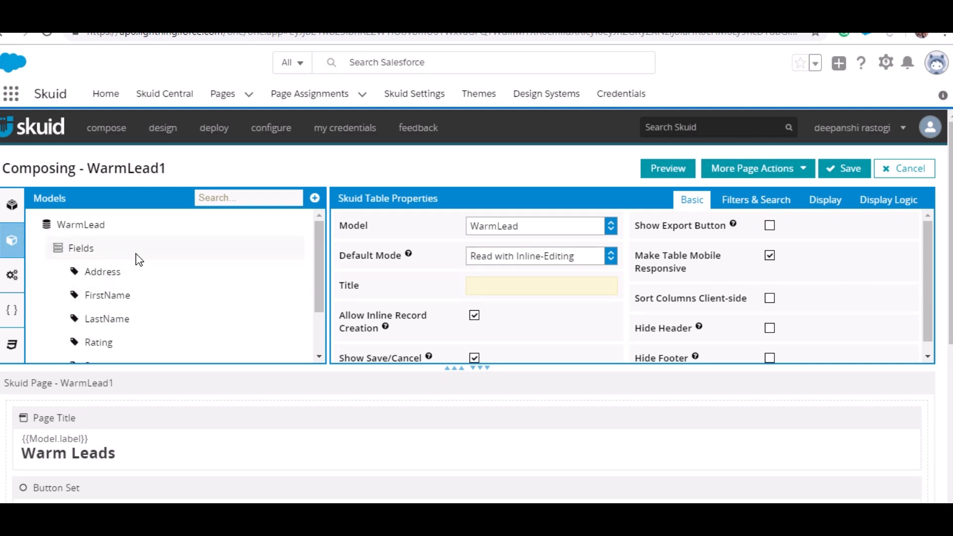
{"action": "scroll", "coordinate": [114, 298], "scroll_direction": "down", "scroll_amount": 2}
{"action": "left_click", "coordinate": [131, 322]}
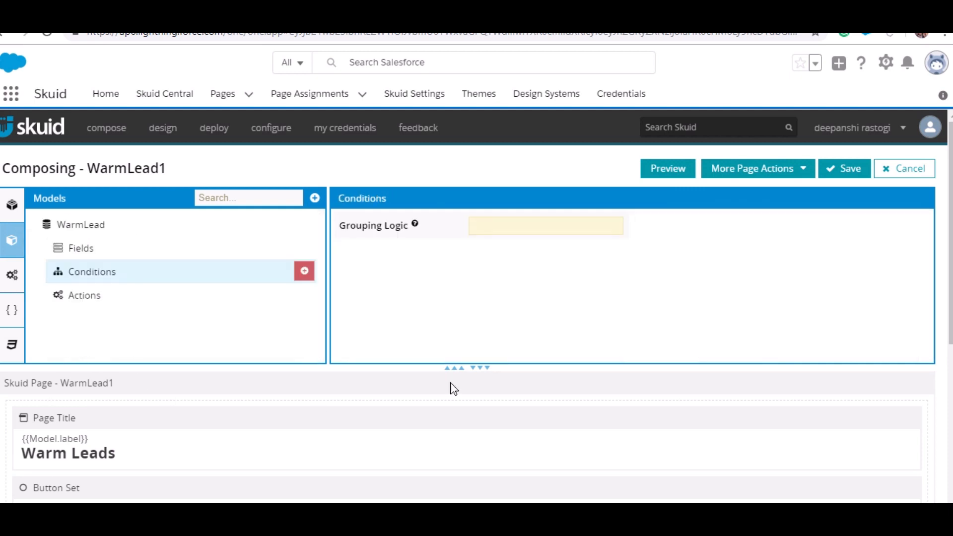
{"action": "left_click", "coordinate": [299, 270]}
{"action": "left_click", "coordinate": [912, 230]}
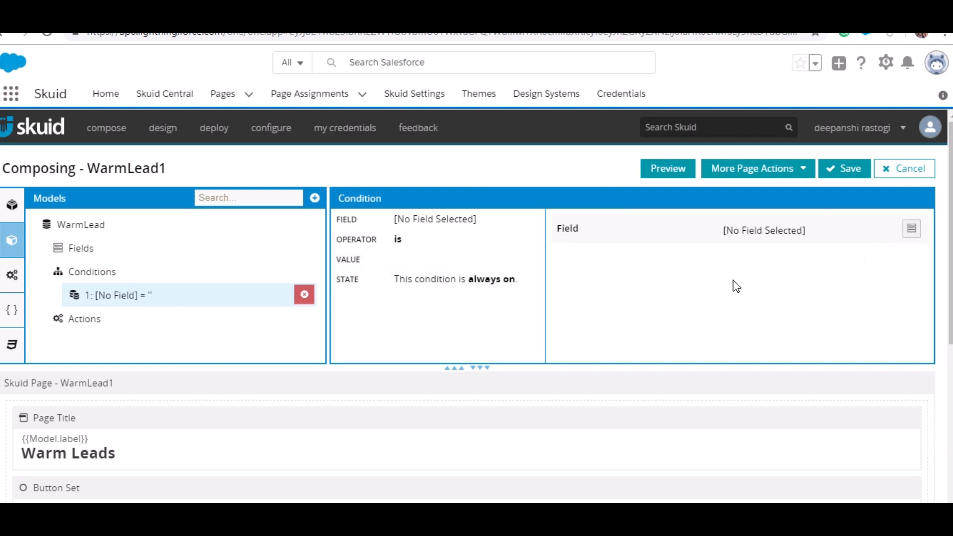
{"action": "scroll", "coordinate": [425, 387], "scroll_direction": "down", "scroll_amount": 15}
{"action": "scroll", "coordinate": [244, 453], "scroll_direction": "down", "scroll_amount": 3}
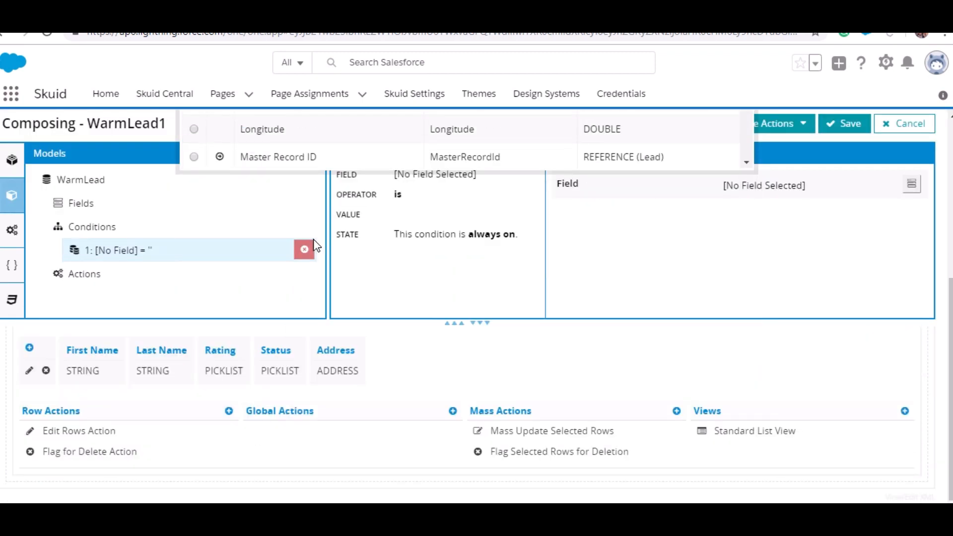
{"action": "scroll", "coordinate": [307, 326], "scroll_direction": "up", "scroll_amount": 1}
{"action": "scroll", "coordinate": [306, 326], "scroll_direction": "down", "scroll_amount": 3}
{"action": "scroll", "coordinate": [306, 325], "scroll_direction": "up", "scroll_amount": 5}
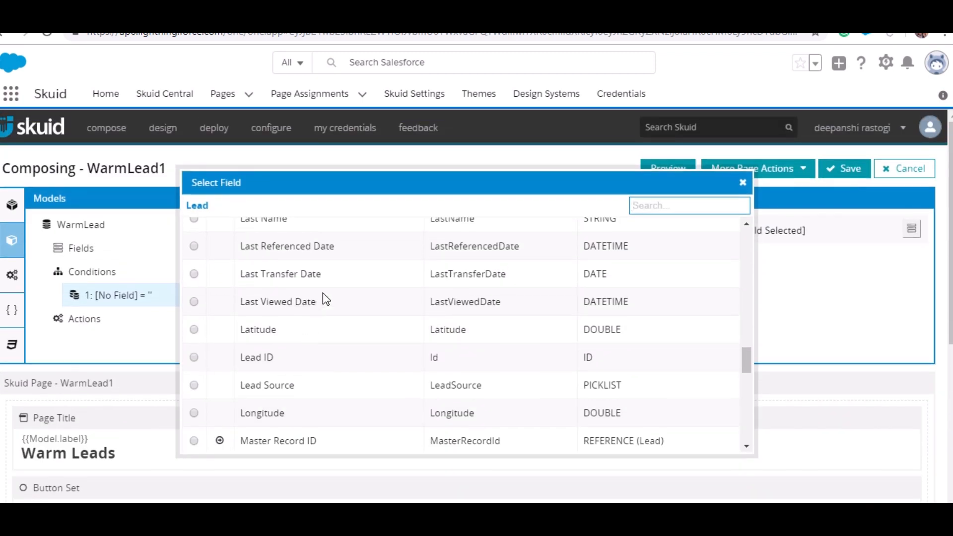
{"action": "scroll", "coordinate": [334, 296], "scroll_direction": "down", "scroll_amount": 7}
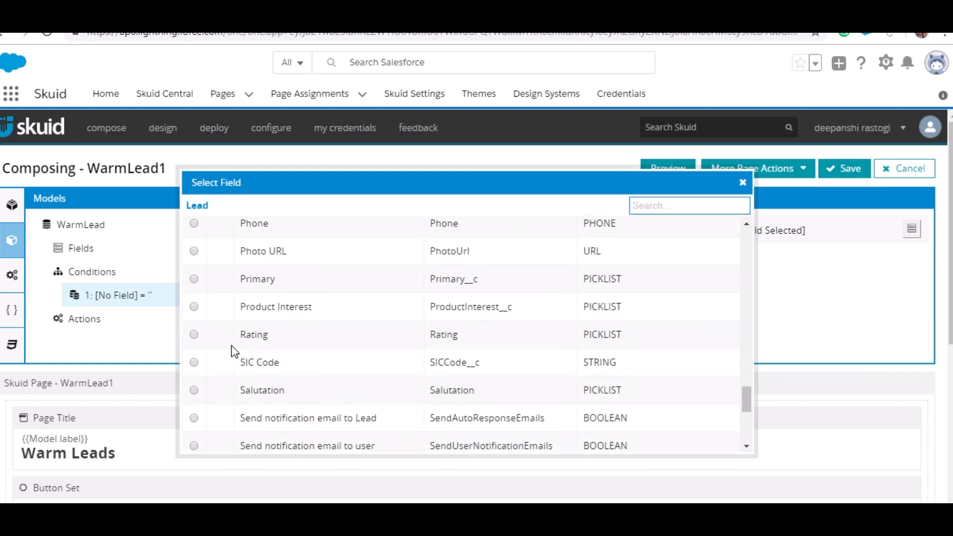
{"action": "left_click", "coordinate": [193, 334]}
{"action": "left_click", "coordinate": [423, 263]}
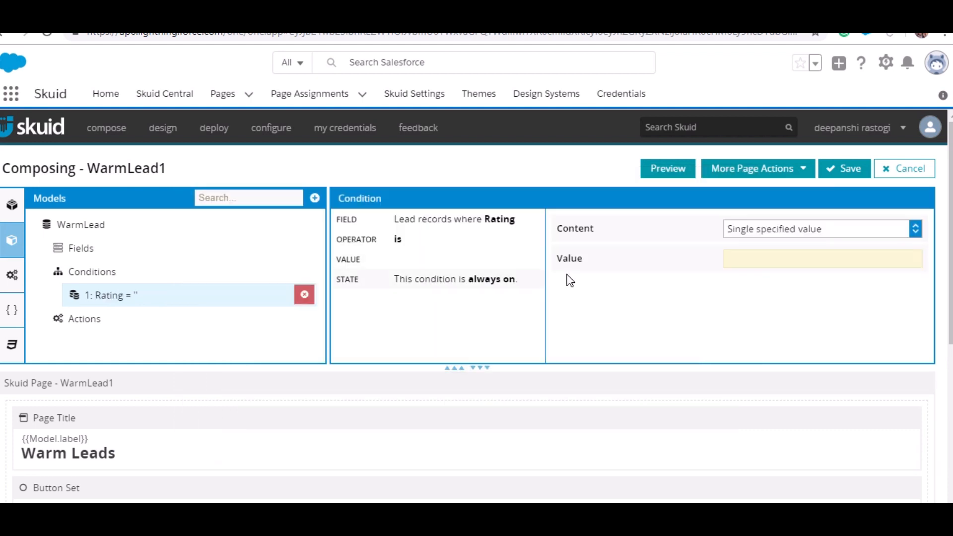
{"action": "left_click", "coordinate": [815, 262]}
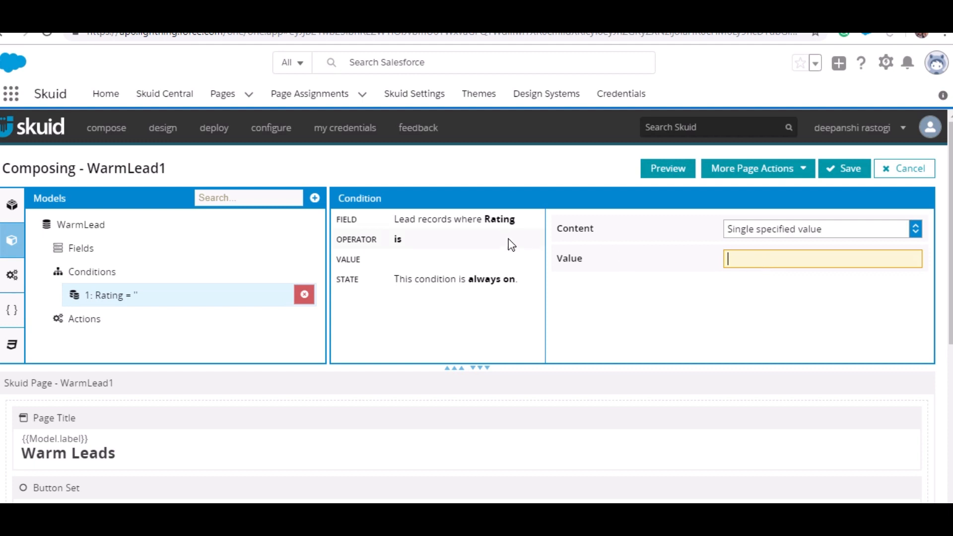
{"action": "left_click", "coordinate": [514, 226]}
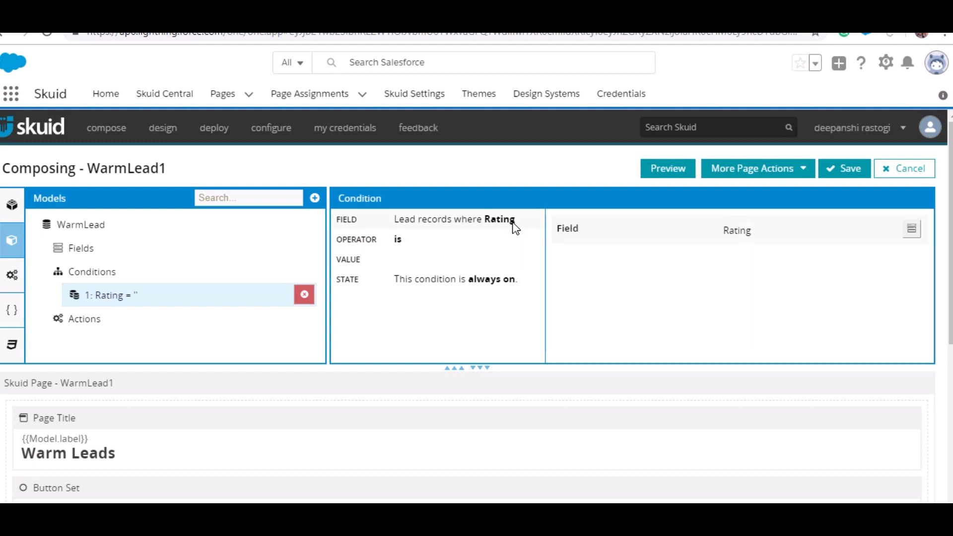
{"action": "left_click", "coordinate": [471, 240]}
{"action": "left_click", "coordinate": [459, 257]}
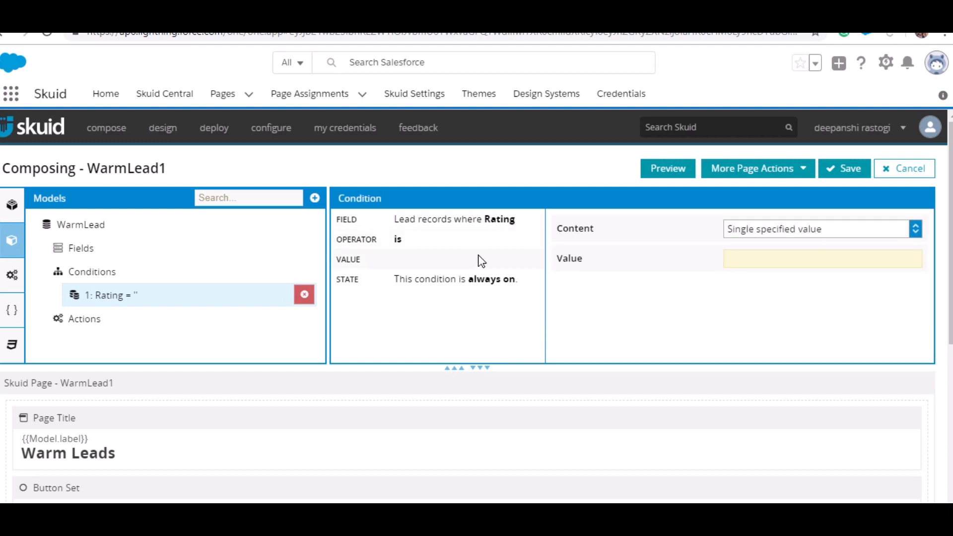
{"action": "left_click", "coordinate": [868, 227]}
{"action": "left_click", "coordinate": [839, 257]}
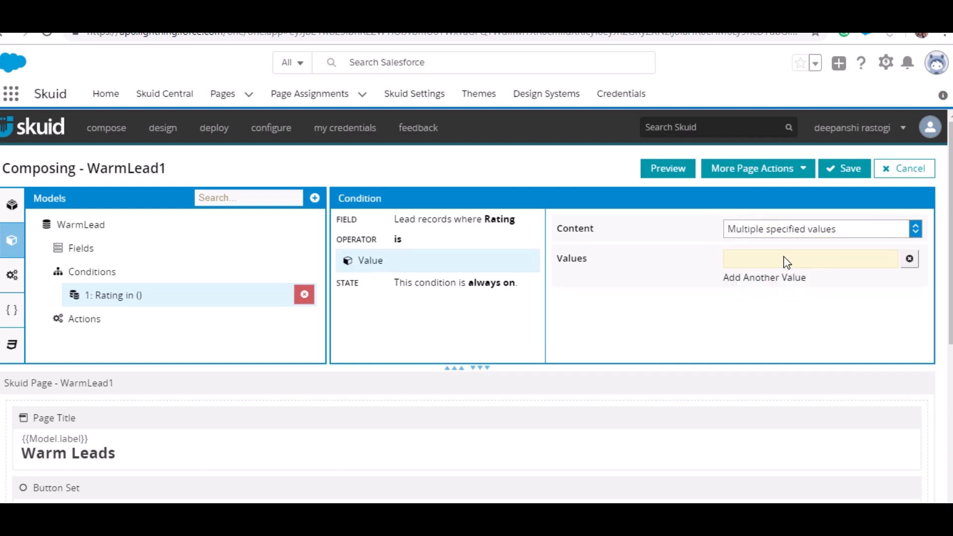
- Set the Rating condition to the single specified value Warm and save the page
{"action": "left_click", "coordinate": [909, 231]}
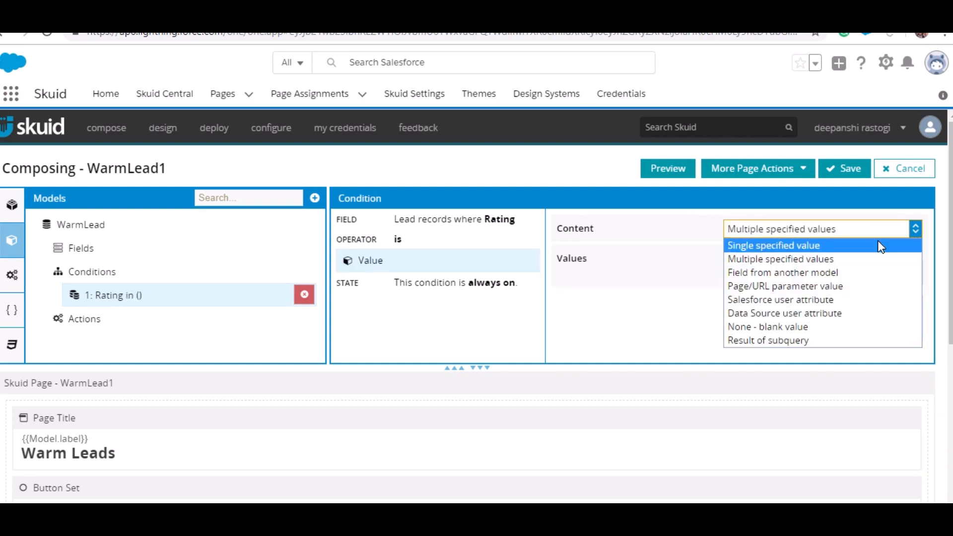
{"action": "left_click", "coordinate": [845, 248]}
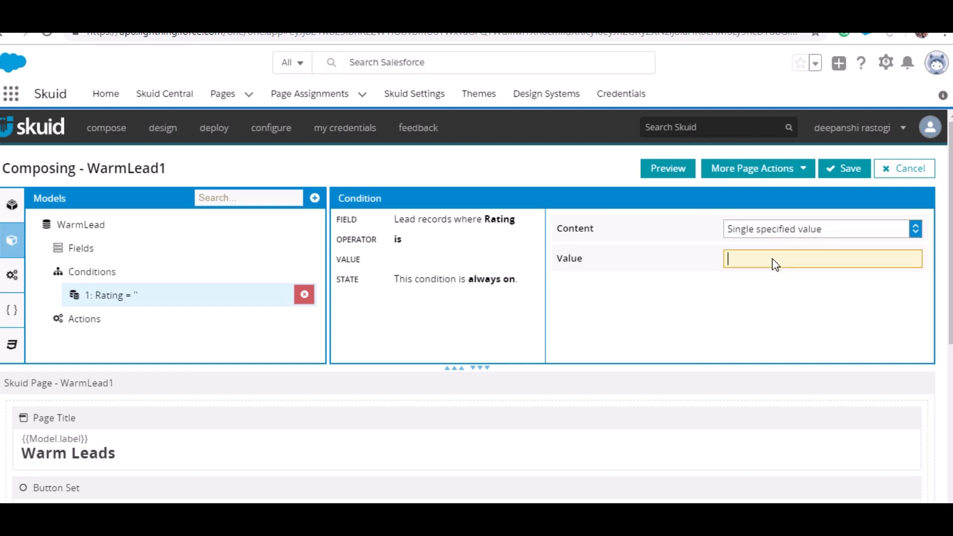
{"action": "type", "text": "Warm"}
{"action": "left_click", "coordinate": [665, 353]}
{"action": "scroll", "coordinate": [664, 353], "scroll_direction": "down", "scroll_amount": 5}
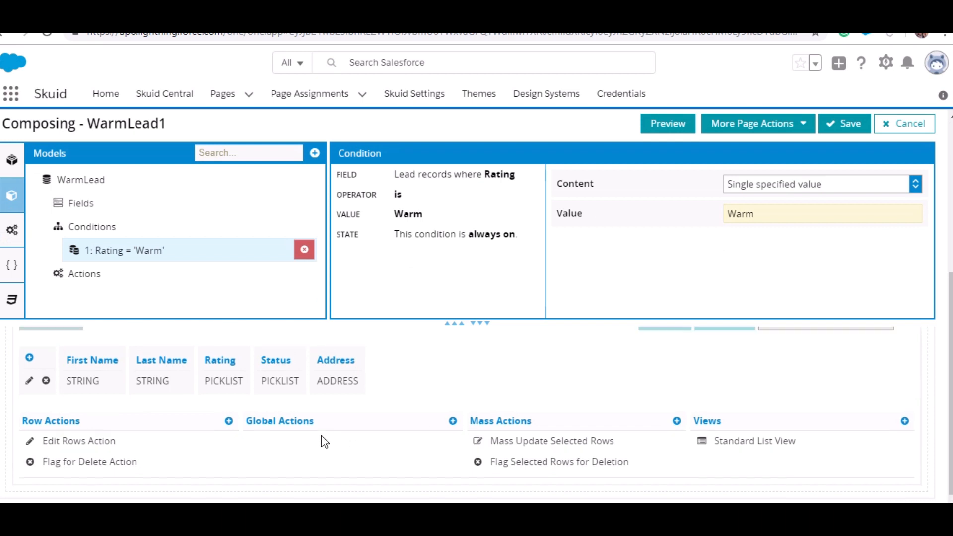
{"action": "scroll", "coordinate": [323, 440], "scroll_direction": "up", "scroll_amount": 5}
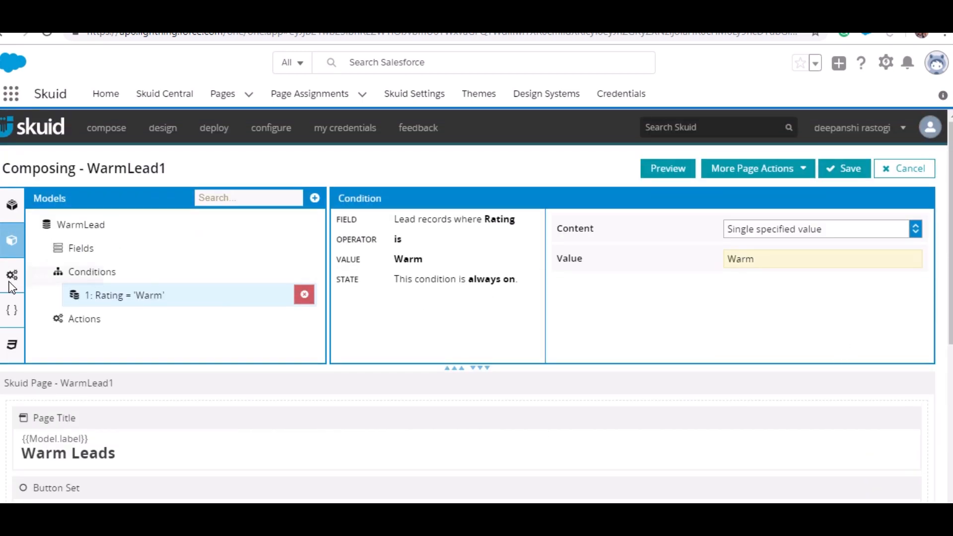
{"action": "left_click", "coordinate": [869, 172]}
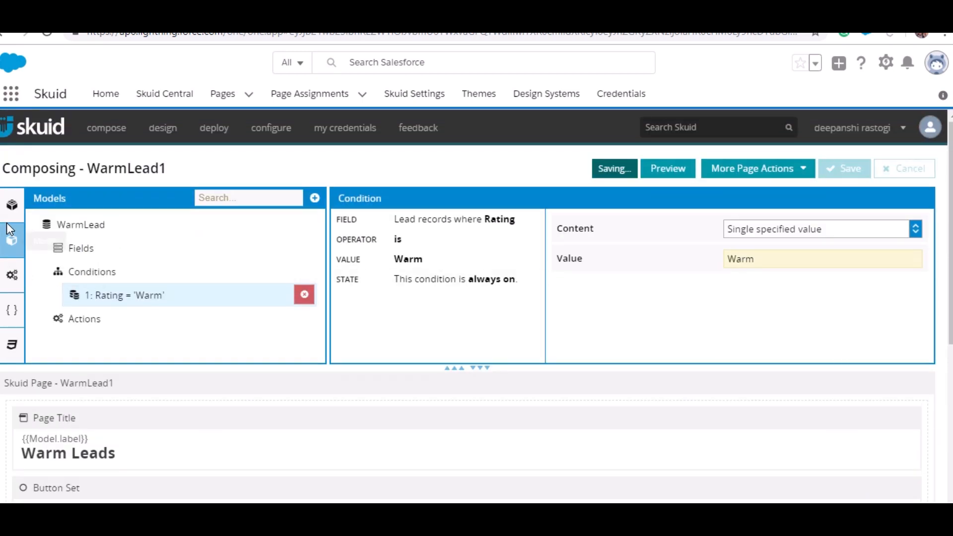
- Turn off the Salesforce header and sidebar in the WarmLead1 page's layout properties and save the page
{"action": "left_click", "coordinate": [12, 204]}
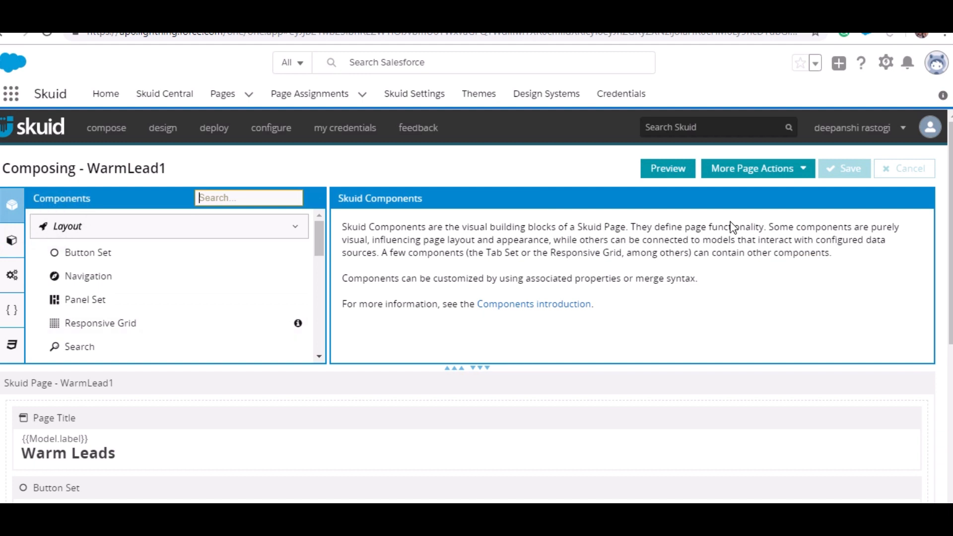
{"action": "left_click", "coordinate": [182, 391]}
{"action": "scroll", "coordinate": [764, 297], "scroll_direction": "down", "scroll_amount": 1}
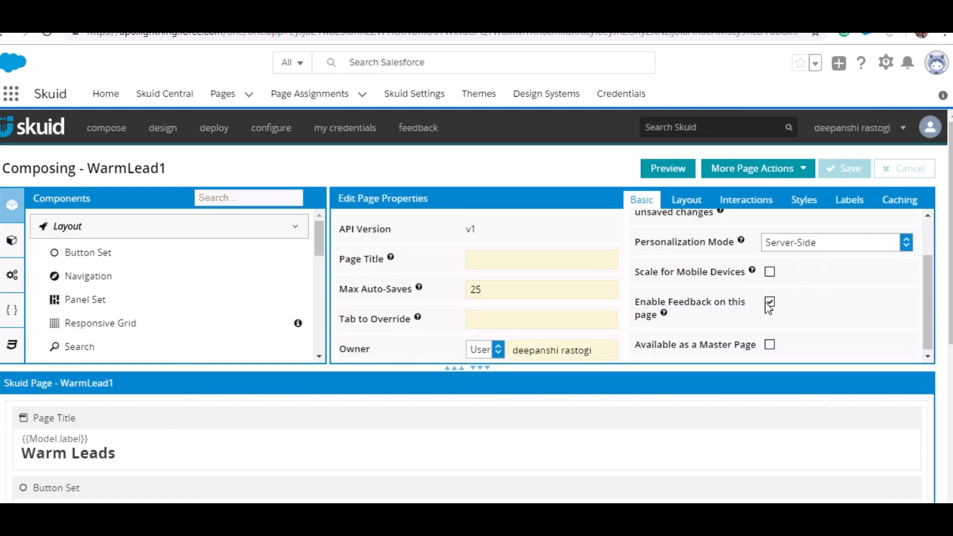
{"action": "scroll", "coordinate": [681, 275], "scroll_direction": "up", "scroll_amount": 1}
{"action": "left_click", "coordinate": [686, 201]}
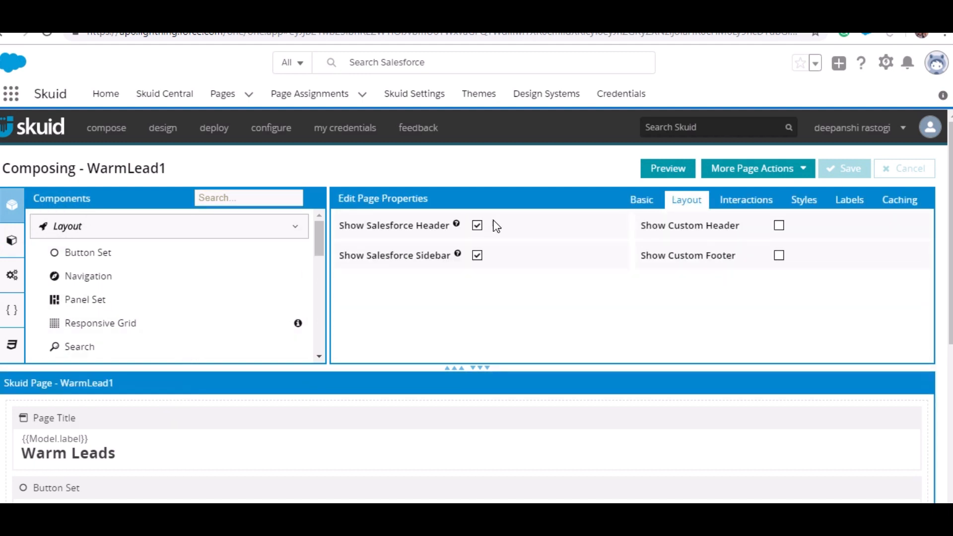
{"action": "left_click", "coordinate": [477, 226]}
{"action": "left_click", "coordinate": [477, 255]}
{"action": "left_click", "coordinate": [848, 173]}
- Set the WarmLead1 page's theme to Slated and save the page
{"action": "left_click", "coordinate": [641, 199]}
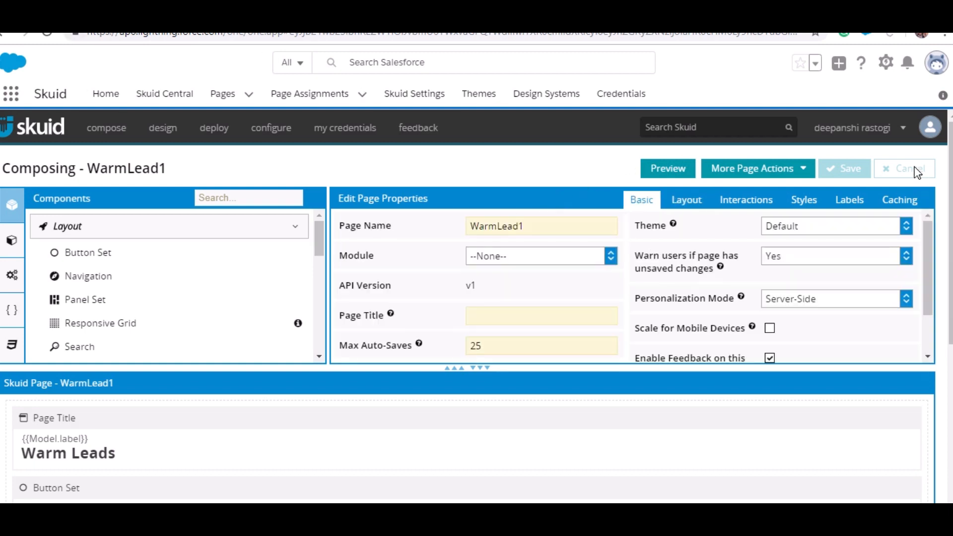
{"action": "left_click", "coordinate": [857, 226]}
{"action": "left_click", "coordinate": [820, 434]}
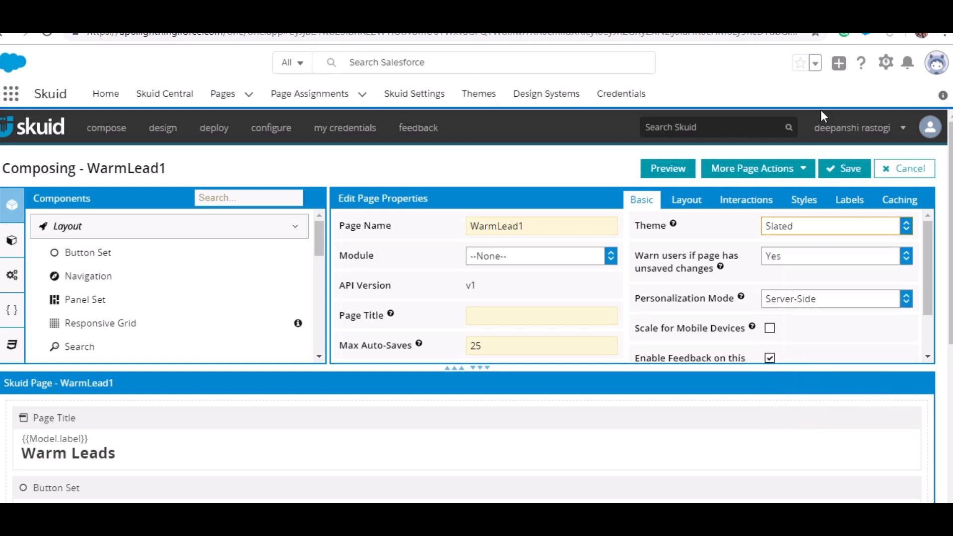
{"action": "left_click", "coordinate": [842, 168]}
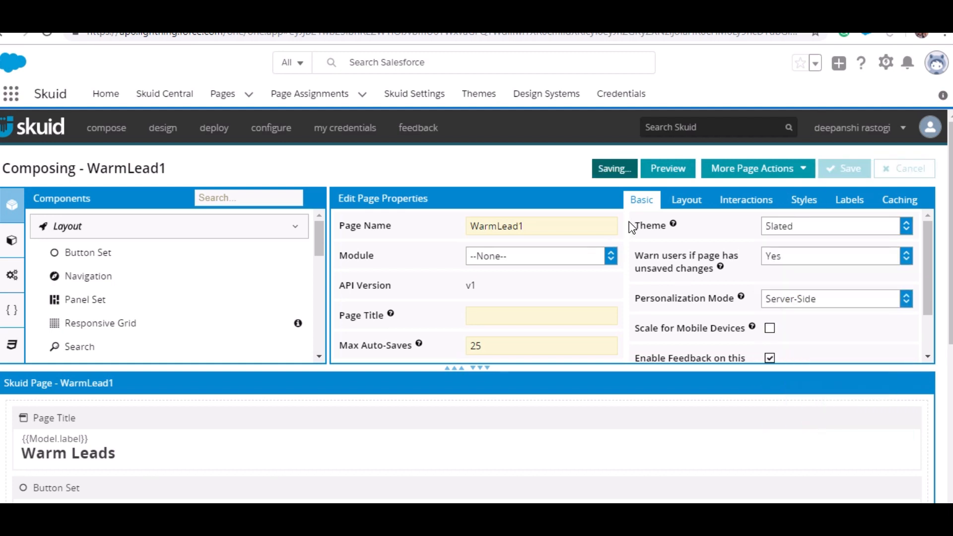
- Preview the WarmLead1 page to check its lead table and return to the page composer
{"action": "left_click", "coordinate": [666, 167]}
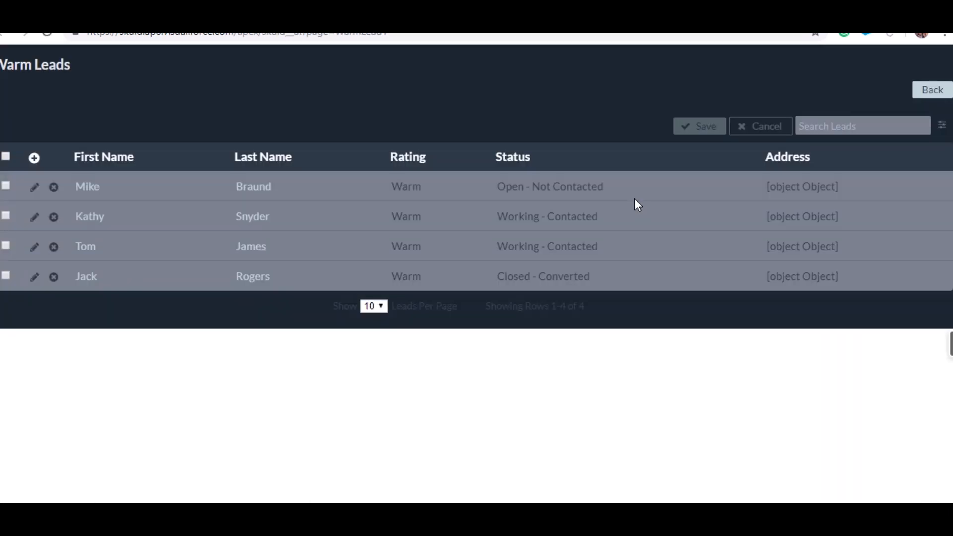
{"action": "left_click_drag", "start_coordinate": [349, 151], "coordinate": [366, 422]}
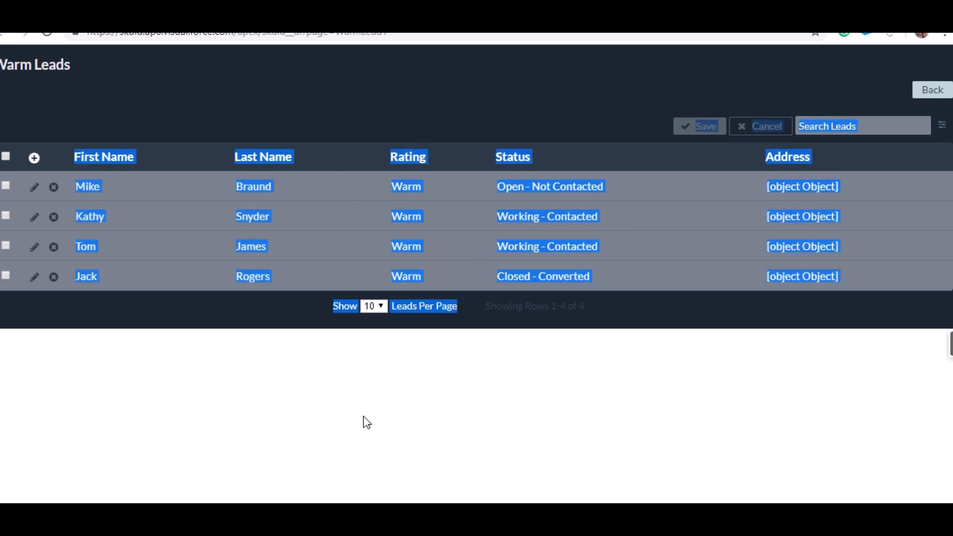
{"action": "left_click", "coordinate": [411, 431]}
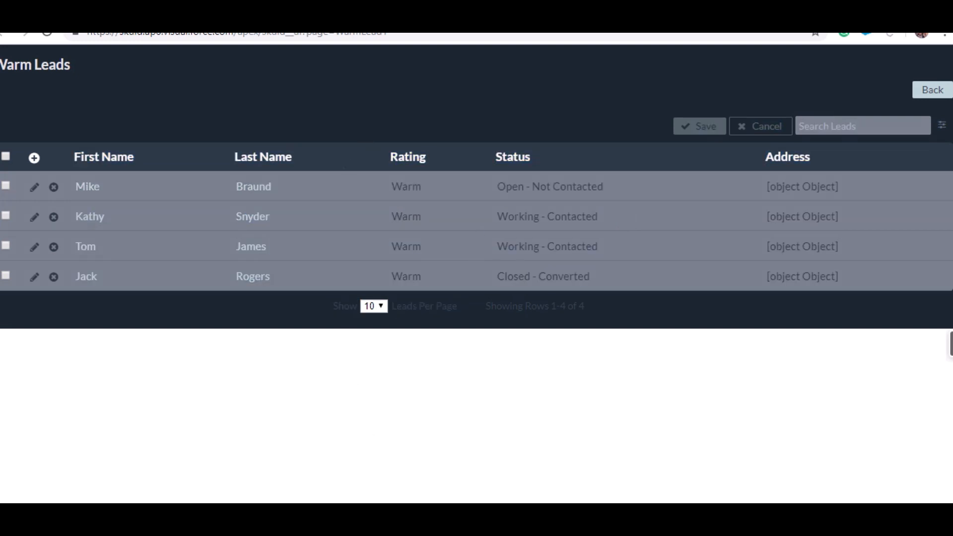
{"action": "key", "text": "ctrl+shift+Tab"}
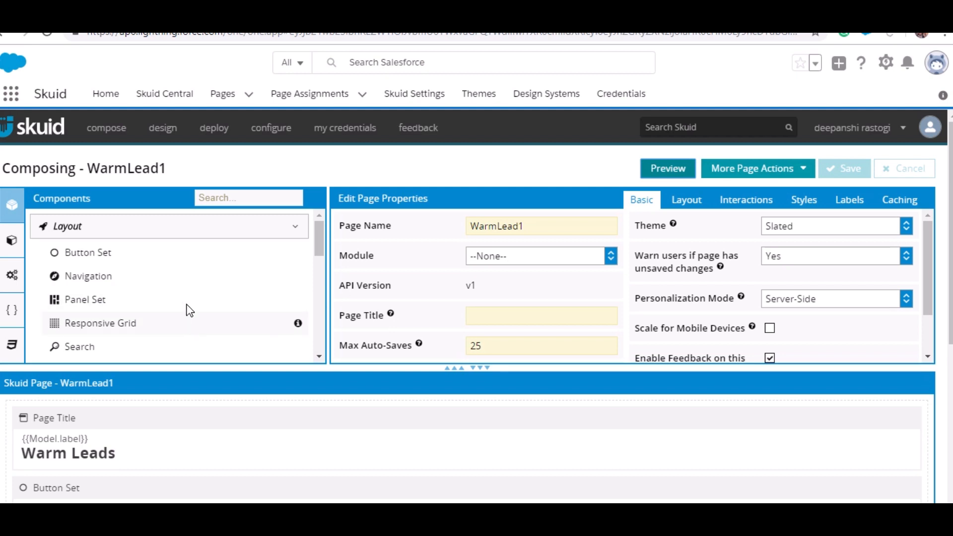
- Create a blank desktop page named ColdLeads1 with Skuid API version v1 from Skuid Central
{"action": "scroll", "coordinate": [132, 260], "scroll_direction": "down", "scroll_amount": 5}
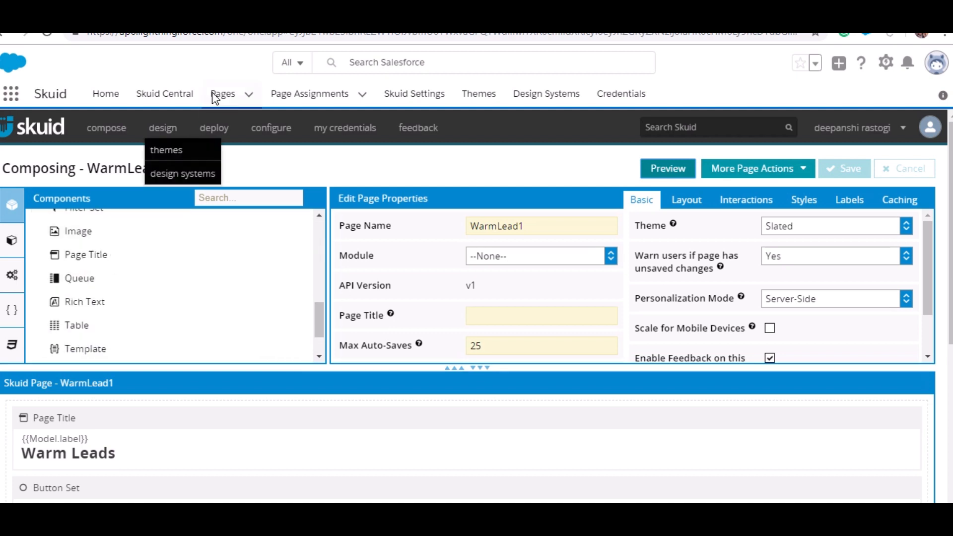
{"action": "left_click", "coordinate": [155, 94]}
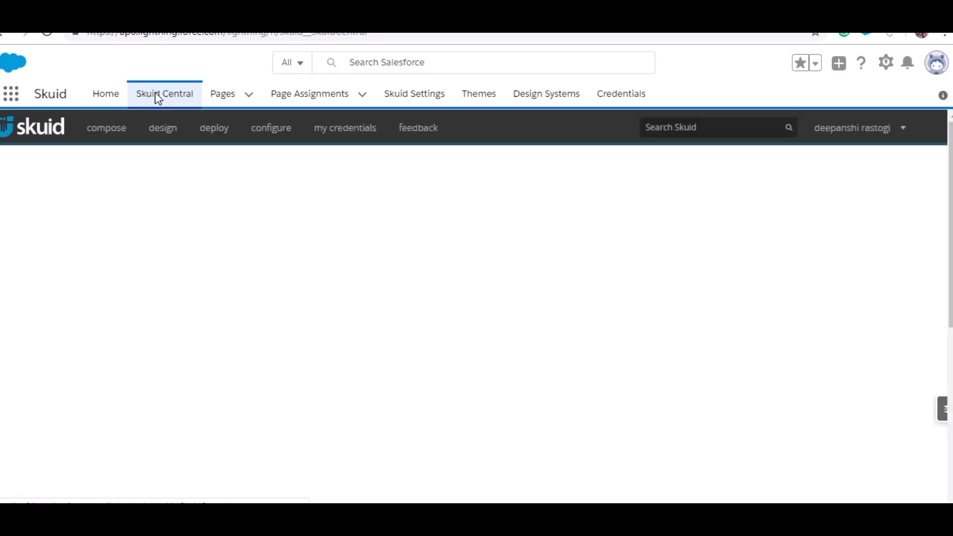
{"action": "scroll", "coordinate": [223, 229], "scroll_direction": "down", "scroll_amount": 5}
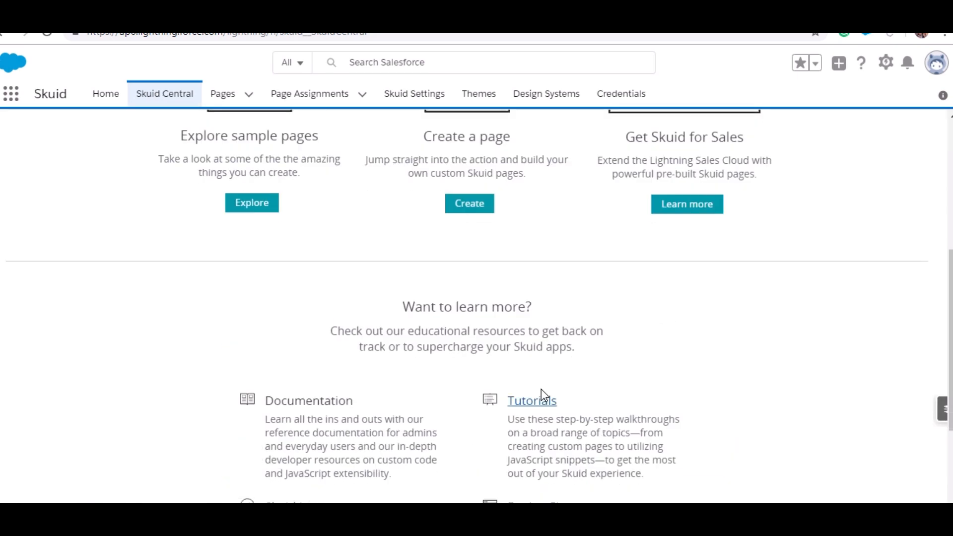
{"action": "left_click", "coordinate": [483, 203]}
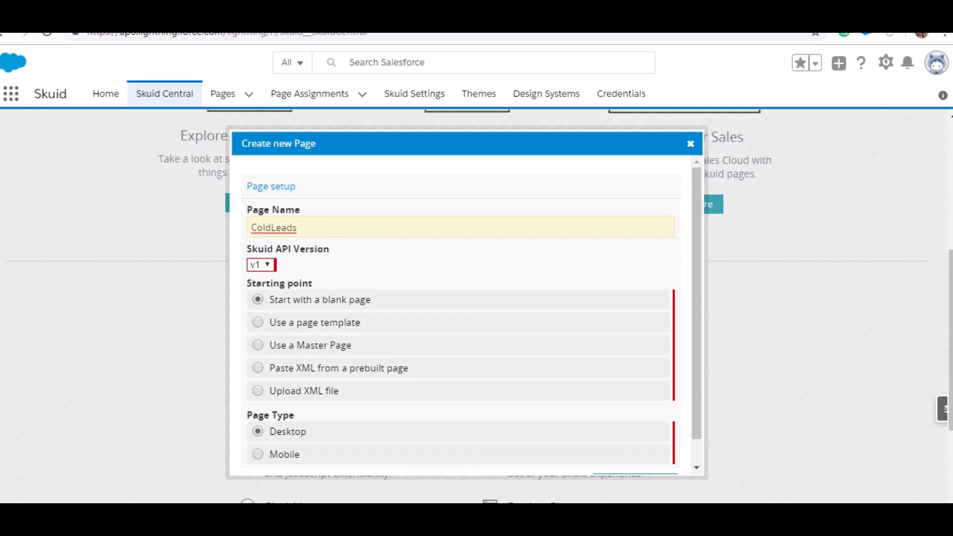
{"action": "scroll", "coordinate": [566, 359], "scroll_direction": "down", "scroll_amount": 1}
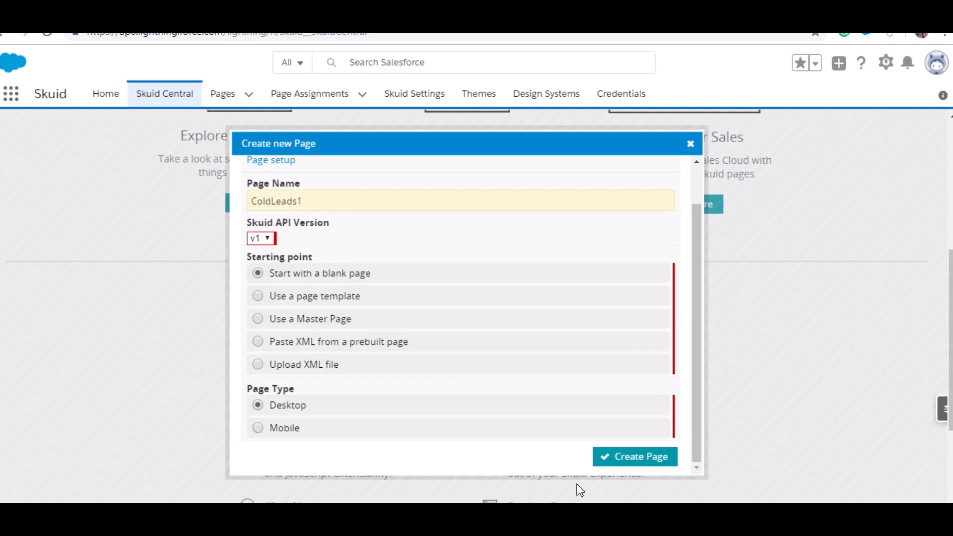
{"action": "left_click", "coordinate": [619, 454]}
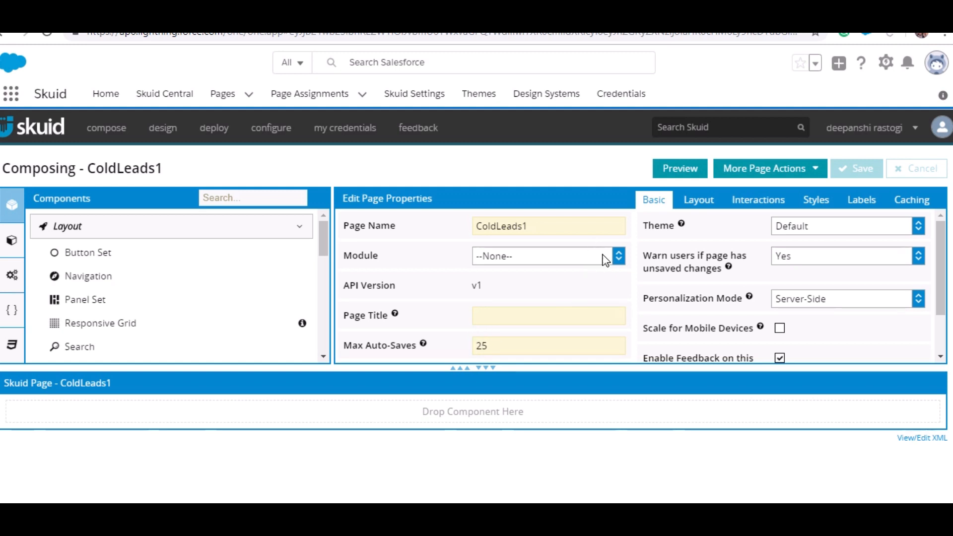
- Add a new model to the ColdLeads1 page and set its Salesforce object to Lead
{"action": "left_click", "coordinate": [10, 243]}
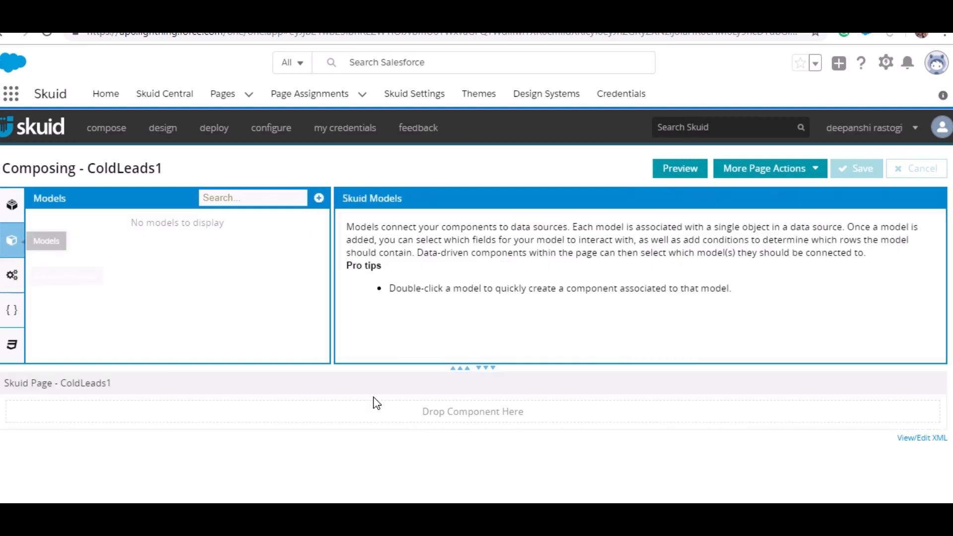
{"action": "left_click", "coordinate": [319, 198]}
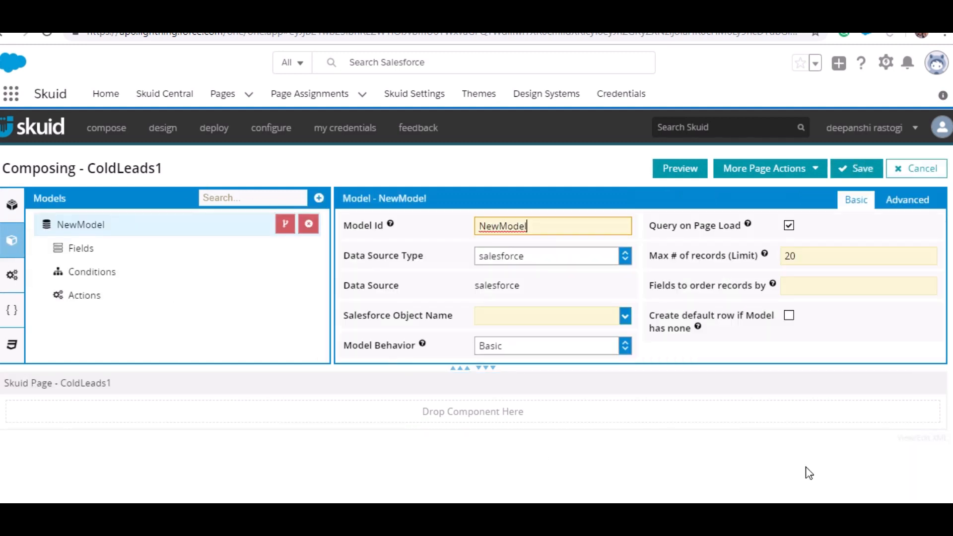
{"action": "left_click", "coordinate": [575, 323]}
{"action": "type", "text": "L"}
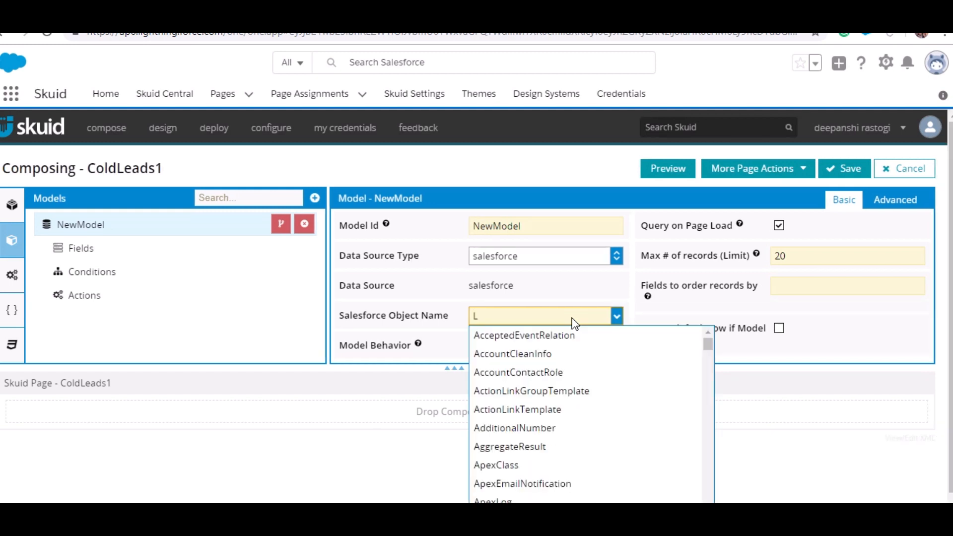
{"action": "type", "text": "ead"}
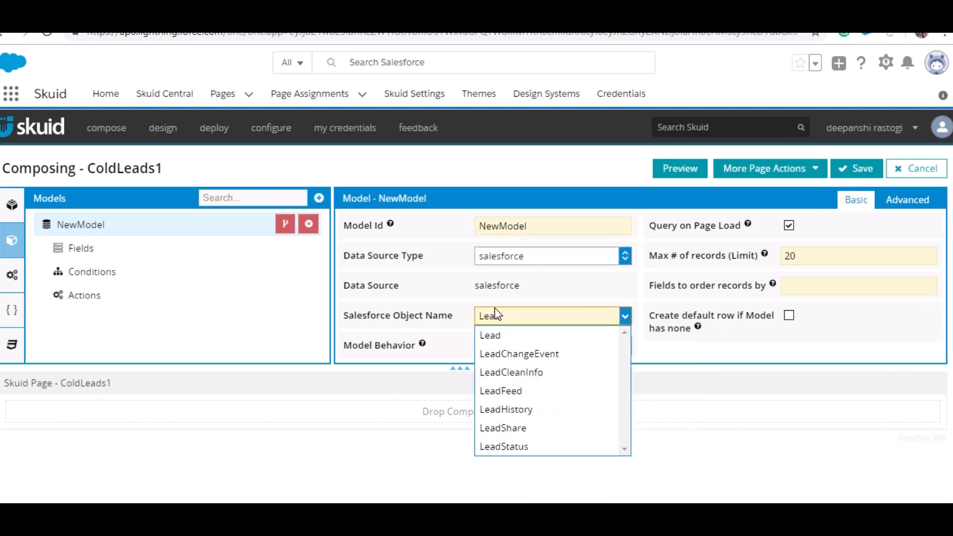
{"action": "left_click", "coordinate": [493, 342]}
- Try to replace the new model's ID with "Cold lead"
{"action": "left_click", "coordinate": [558, 231]}
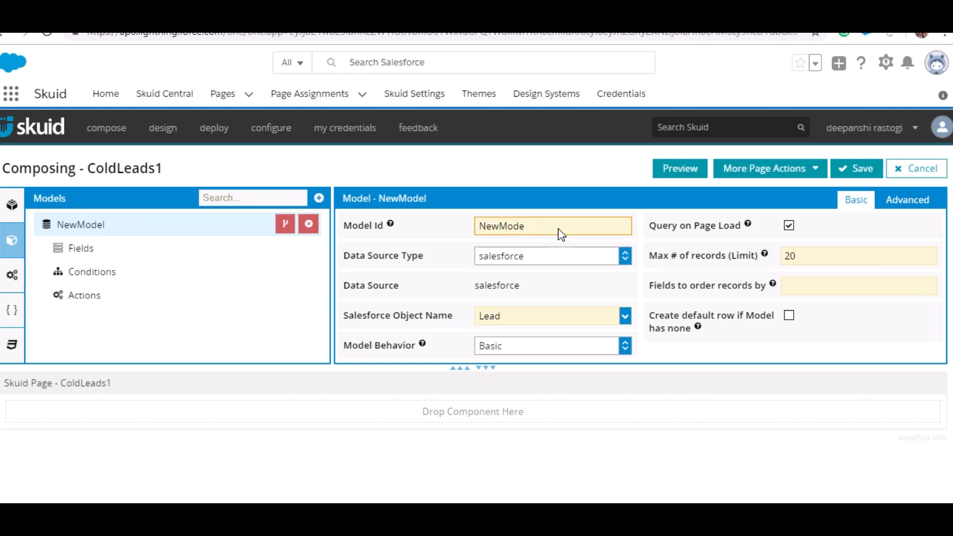
{"action": "key", "text": "BackSpace"}
{"action": "key", "text": "BackSpace"}
{"action": "key", "text": "BackSpace"}
{"action": "key", "text": "BackSpace"}
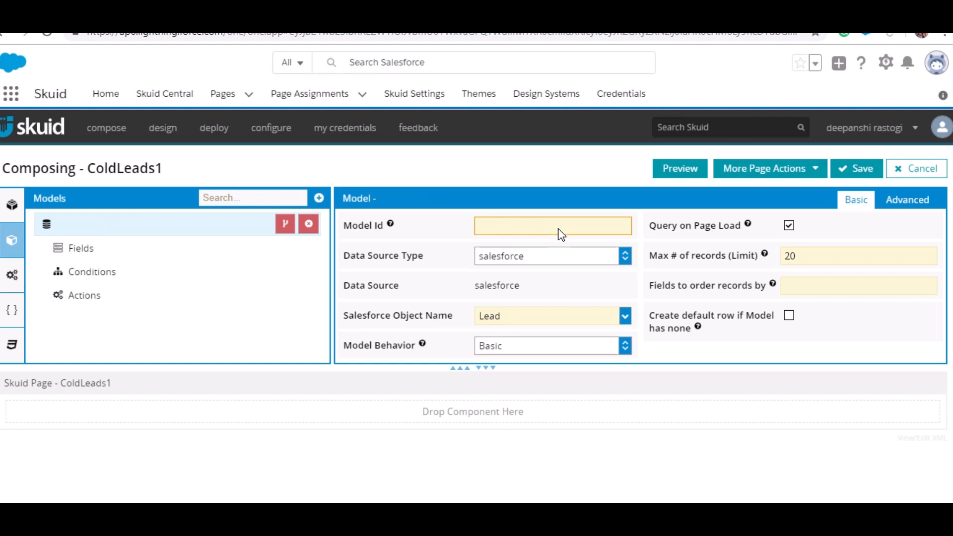
{"action": "type", "text": "Cold lead"}
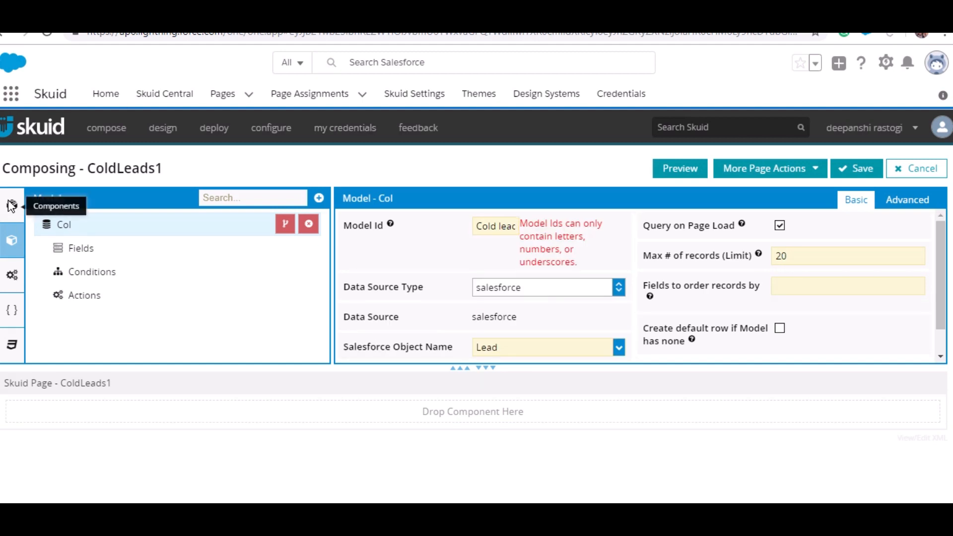
- Place a Page Title component on the empty ColdLeads1 page
{"action": "left_click", "coordinate": [12, 204]}
{"action": "scroll", "coordinate": [107, 325], "scroll_direction": "down", "scroll_amount": 4}
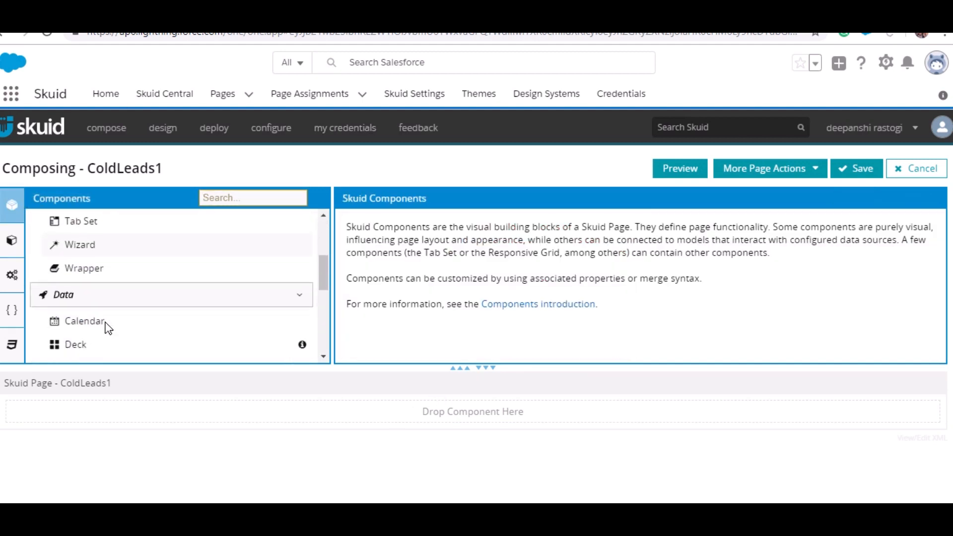
{"action": "scroll", "coordinate": [132, 317], "scroll_direction": "down", "scroll_amount": 3}
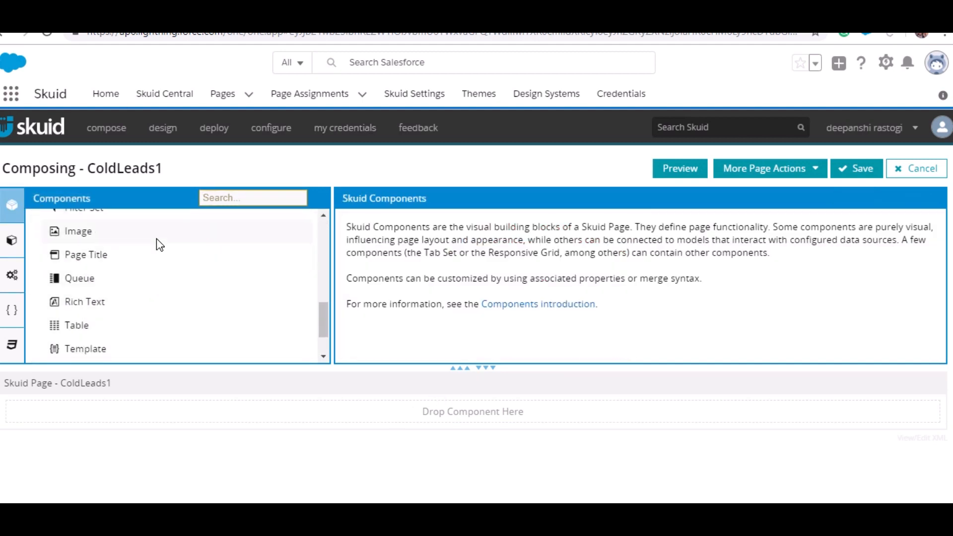
{"action": "left_click_drag", "start_coordinate": [139, 260], "coordinate": [157, 417]}
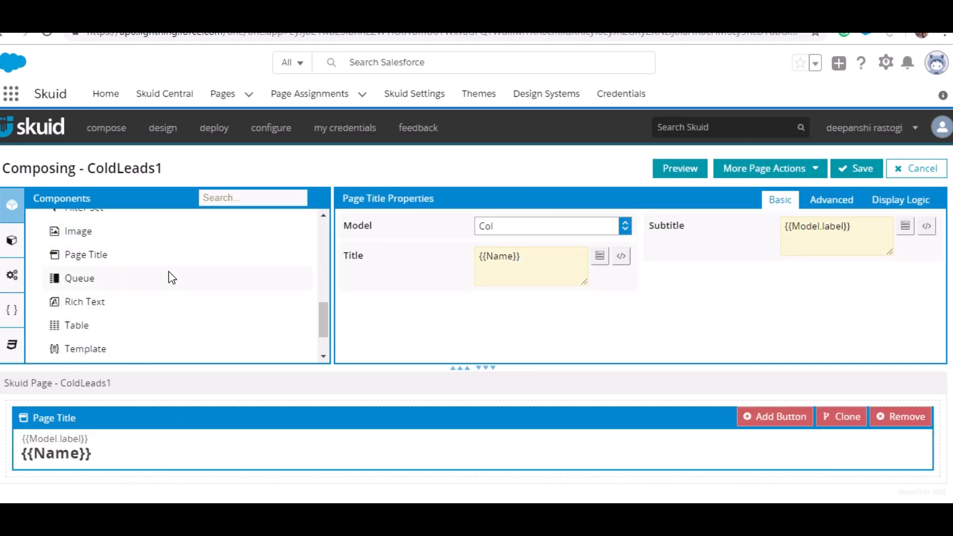
- Add a Button Set component below the Page Title on the ColdLeads1 page
{"action": "scroll", "coordinate": [169, 278], "scroll_direction": "up", "scroll_amount": 5}
{"action": "left_click", "coordinate": [145, 259]}
{"action": "scroll", "coordinate": [160, 312], "scroll_direction": "down", "scroll_amount": 1}
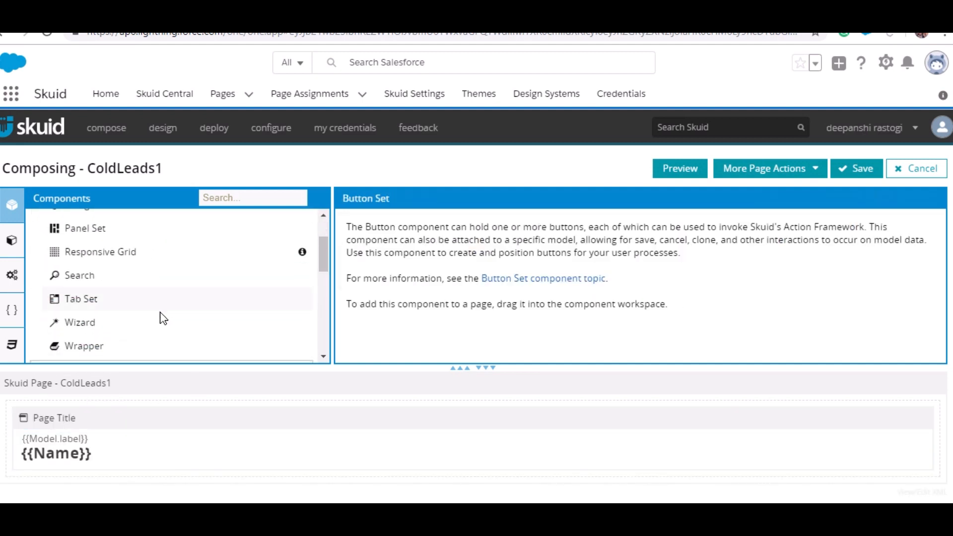
{"action": "scroll", "coordinate": [163, 317], "scroll_direction": "down", "scroll_amount": 5}
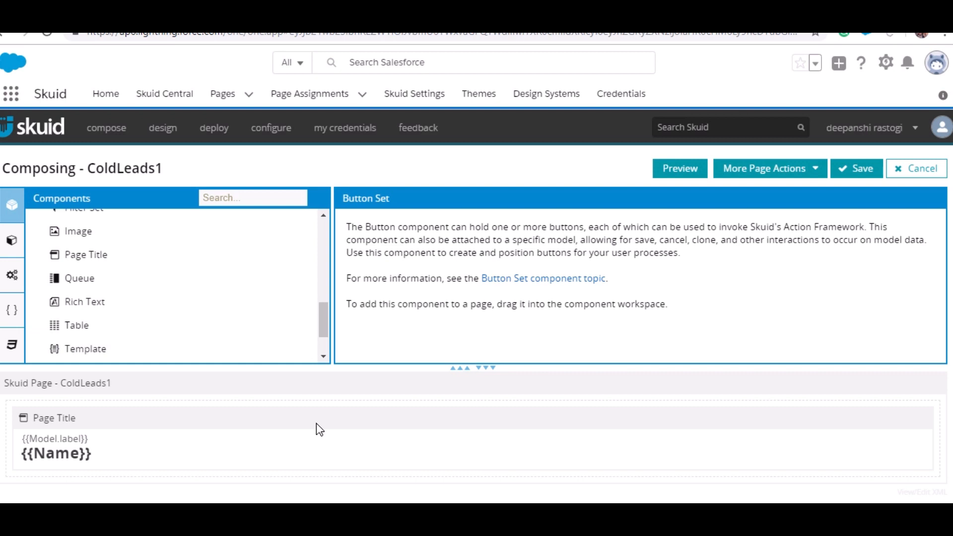
{"action": "scroll", "coordinate": [151, 305], "scroll_direction": "up", "scroll_amount": 7}
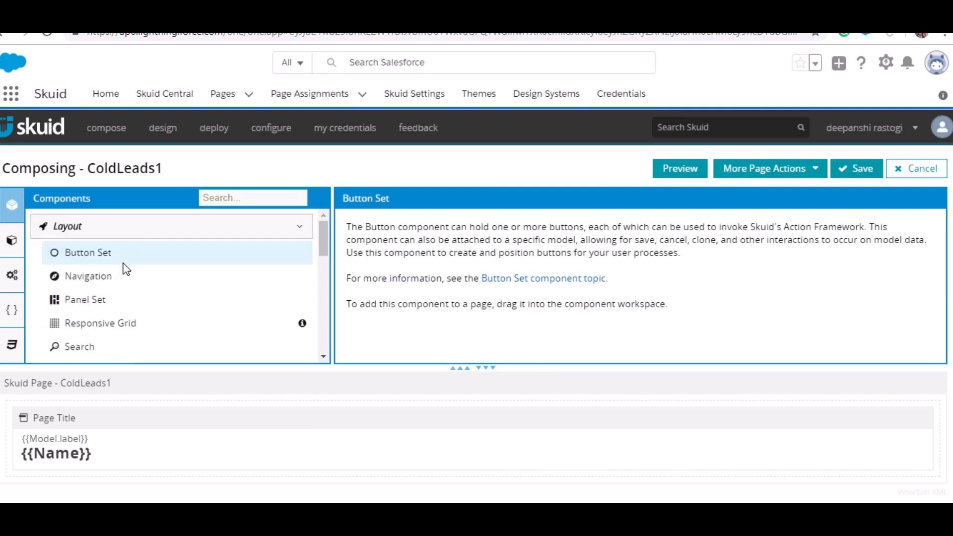
{"action": "double_click", "coordinate": [124, 263]}
- Add a Table component below the Button Set on the ColdLeads1 page
{"action": "scroll", "coordinate": [137, 297], "scroll_direction": "down", "scroll_amount": 4}
{"action": "scroll", "coordinate": [160, 405], "scroll_direction": "down", "scroll_amount": 1}
{"action": "scroll", "coordinate": [158, 417], "scroll_direction": "up", "scroll_amount": 1}
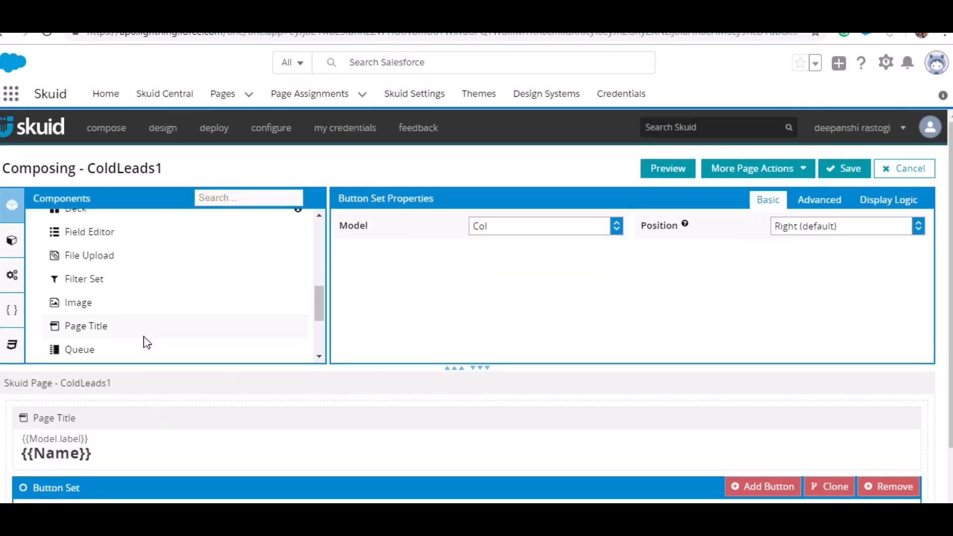
{"action": "scroll", "coordinate": [177, 268], "scroll_direction": "down", "scroll_amount": 2}
{"action": "scroll", "coordinate": [171, 288], "scroll_direction": "down", "scroll_amount": 1}
{"action": "left_click_drag", "start_coordinate": [166, 226], "coordinate": [178, 417]}
{"action": "left_click_drag", "start_coordinate": [165, 229], "coordinate": [160, 494]}
- Set the Page Title component's title to "Cold Leads"
{"action": "left_click", "coordinate": [202, 443]}
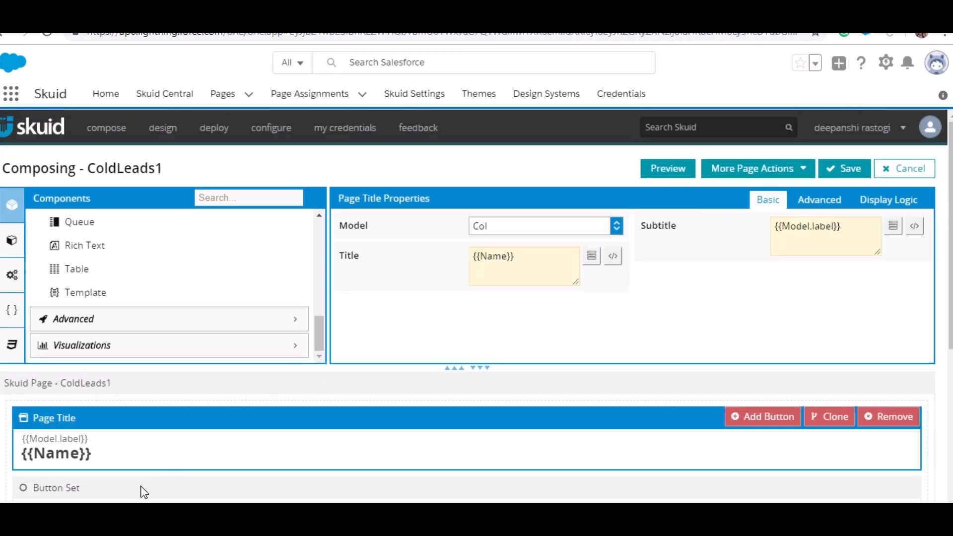
{"action": "left_click_drag", "start_coordinate": [531, 277], "coordinate": [430, 260]}
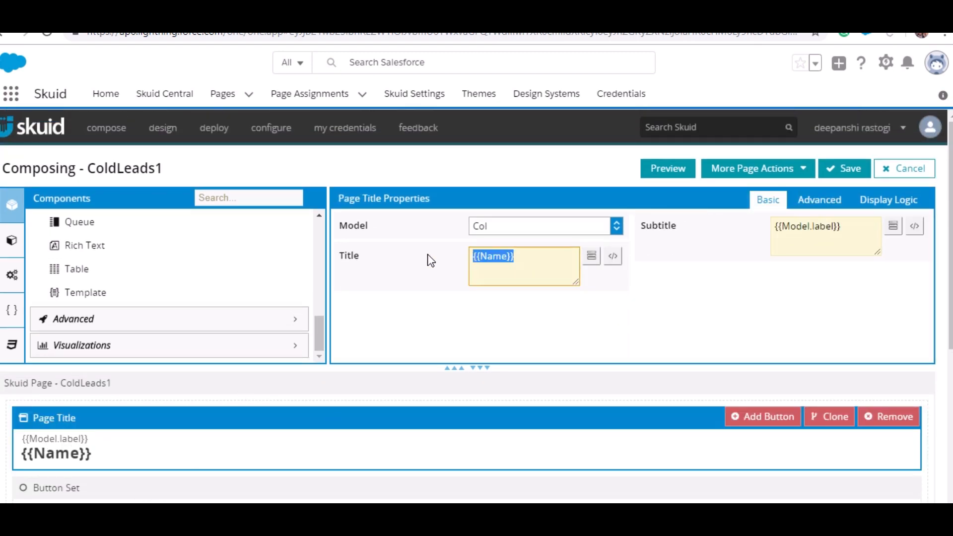
{"action": "key", "text": "BackSpace"}
{"action": "type", "text": "Cold L"}
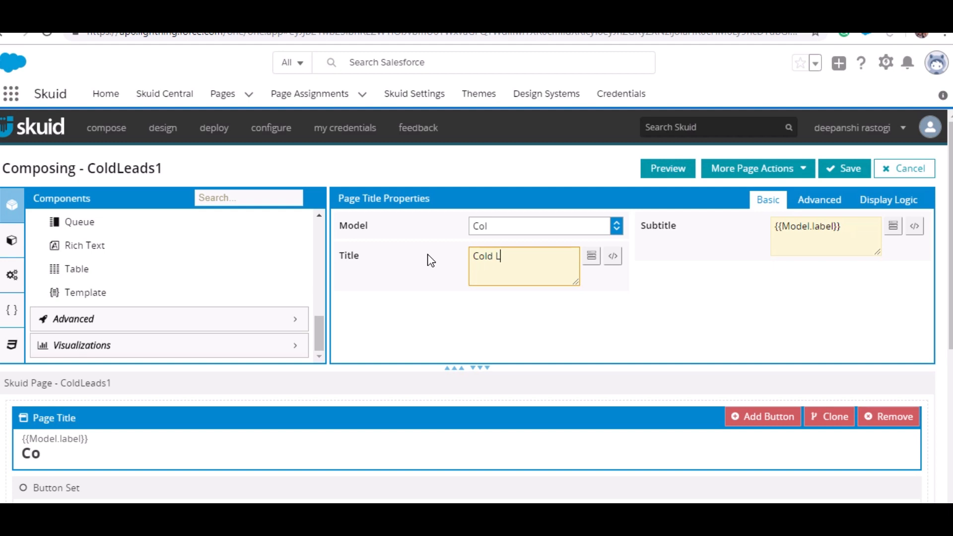
{"action": "type", "text": "eads"}
- Add a button to the Button Set and label it "Back"
{"action": "scroll", "coordinate": [295, 353], "scroll_direction": "down", "scroll_amount": 2}
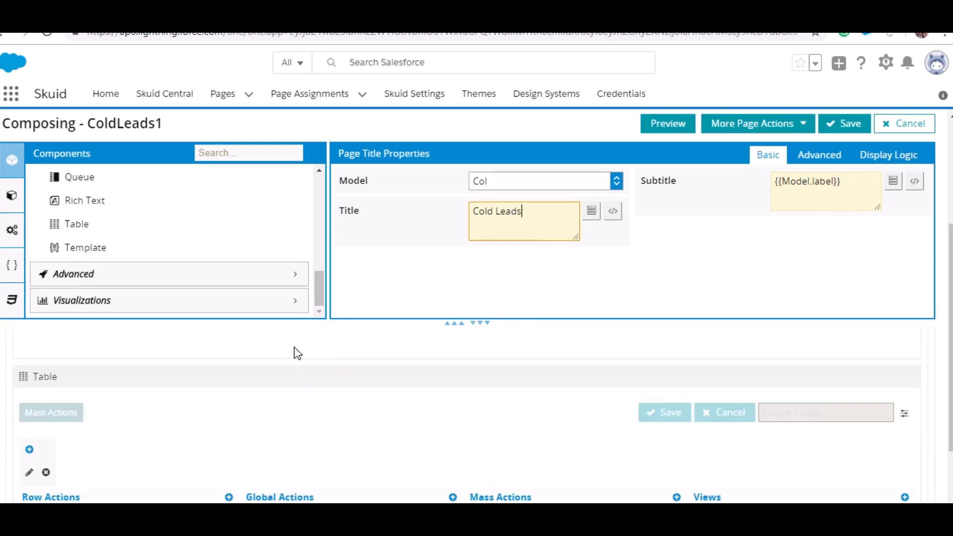
{"action": "left_click", "coordinate": [300, 477]}
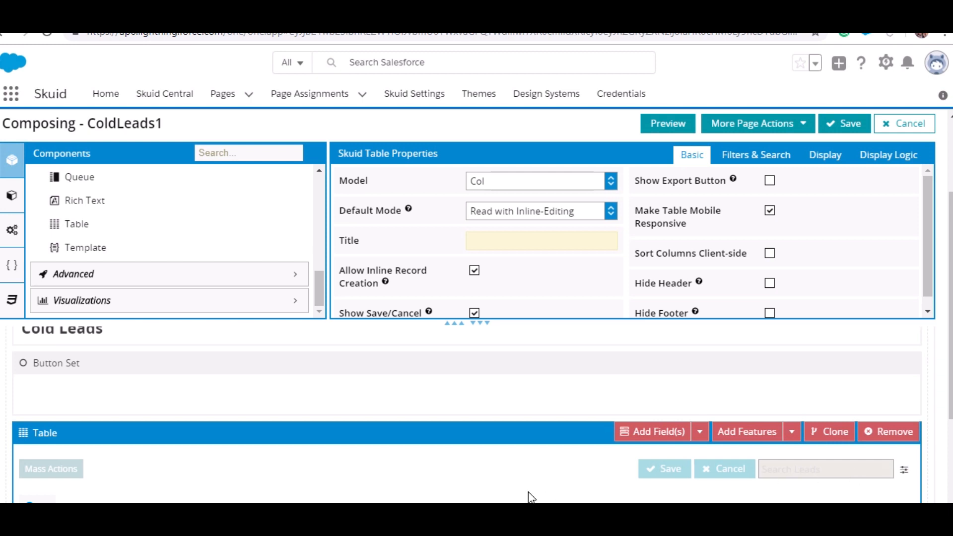
{"action": "scroll", "coordinate": [405, 461], "scroll_direction": "up", "scroll_amount": 2}
{"action": "left_click", "coordinate": [385, 461]}
{"action": "left_click", "coordinate": [772, 433]}
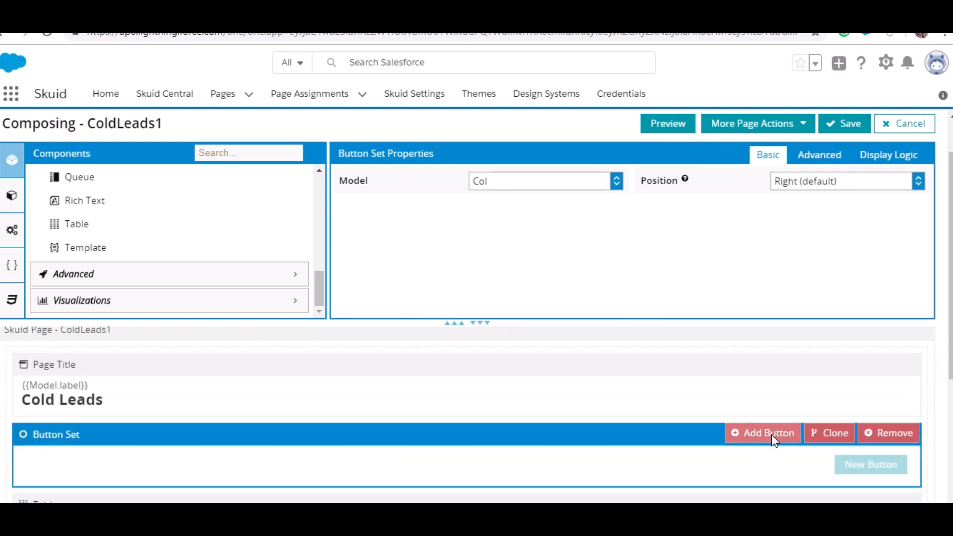
{"action": "left_click", "coordinate": [863, 467]}
{"action": "left_click_drag", "start_coordinate": [545, 218], "coordinate": [461, 217]}
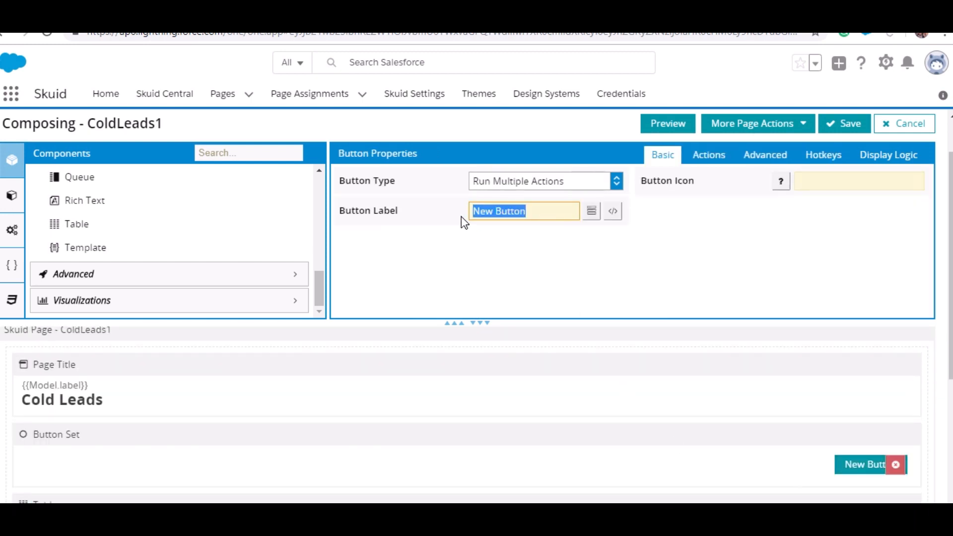
{"action": "key", "text": "BackSpace"}
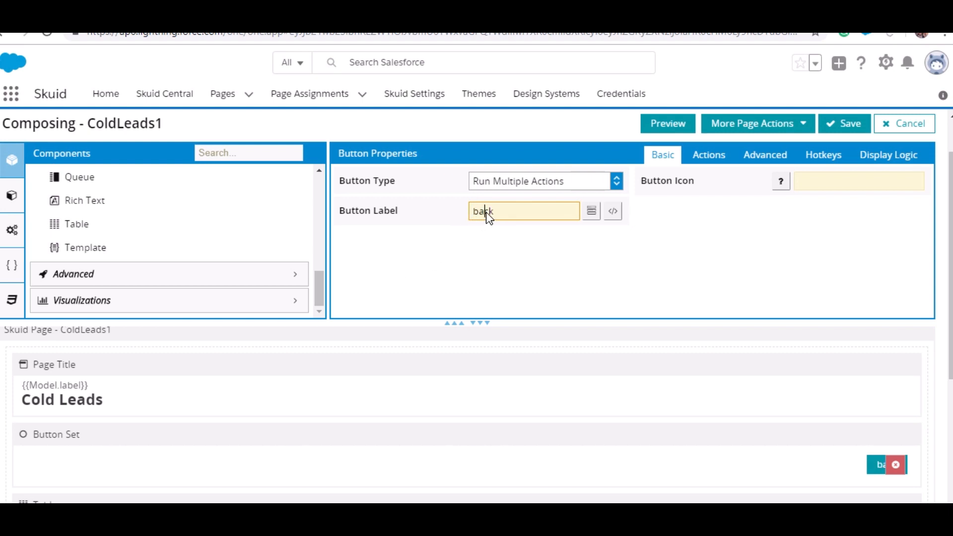
{"action": "type", "text": "b"}
{"action": "left_click", "coordinate": [487, 352]}
- Open the field picker for the page's Table component and list all fields of the Lead object
{"action": "scroll", "coordinate": [488, 351], "scroll_direction": "down", "scroll_amount": 5}
{"action": "left_click", "coordinate": [375, 377]}
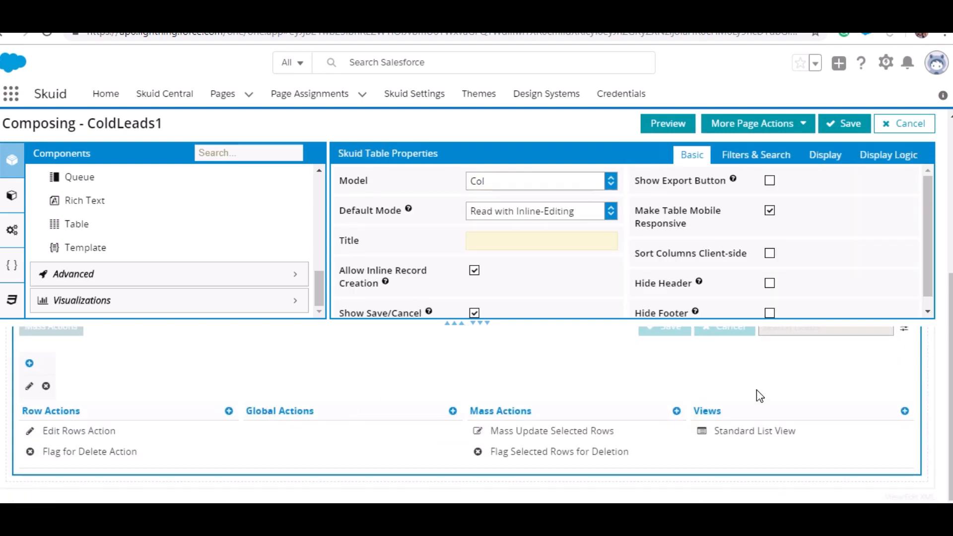
{"action": "scroll", "coordinate": [756, 389], "scroll_direction": "up", "scroll_amount": 3}
{"action": "scroll", "coordinate": [662, 471], "scroll_direction": "down", "scroll_amount": 2}
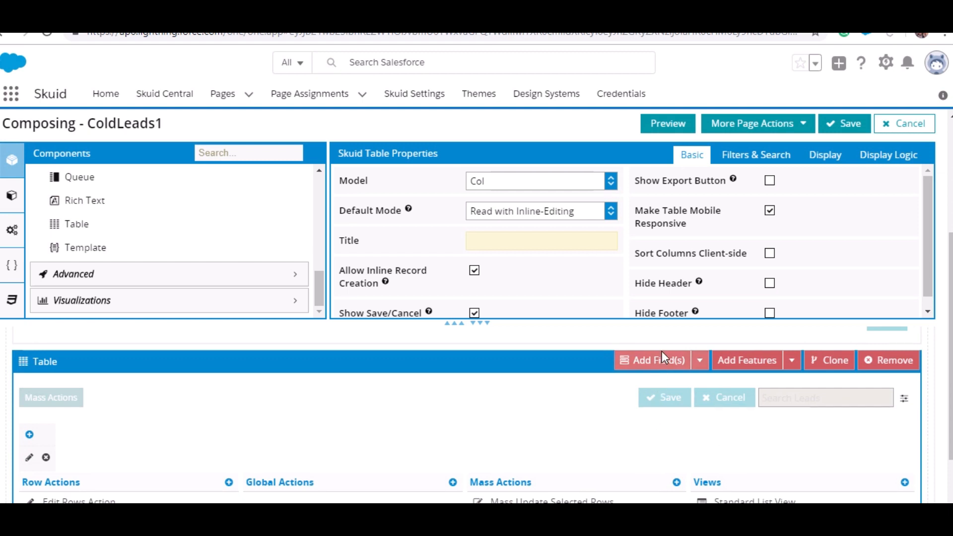
{"action": "left_click", "coordinate": [660, 359]}
{"action": "left_click", "coordinate": [654, 378]}
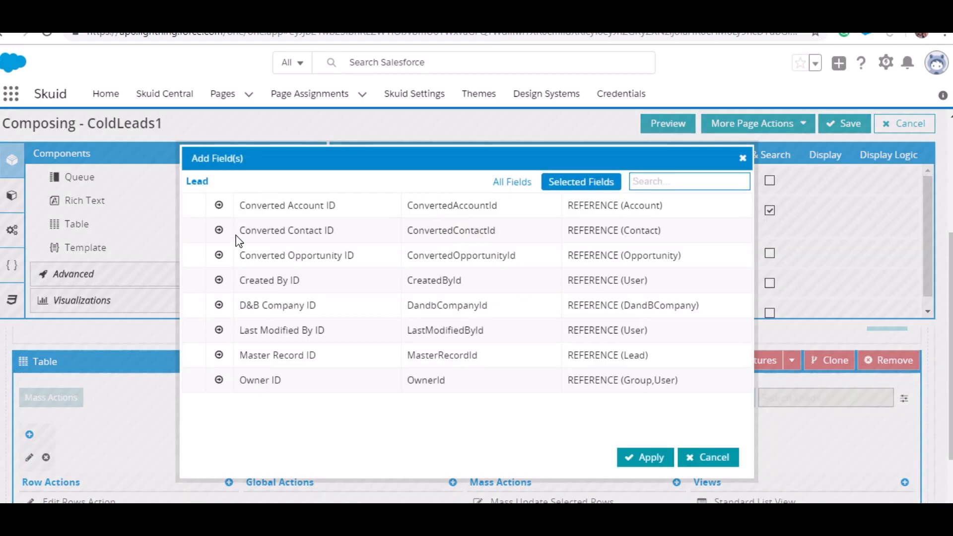
{"action": "scroll", "coordinate": [233, 361], "scroll_direction": "down", "scroll_amount": 2}
{"action": "scroll", "coordinate": [233, 360], "scroll_direction": "up", "scroll_amount": 5}
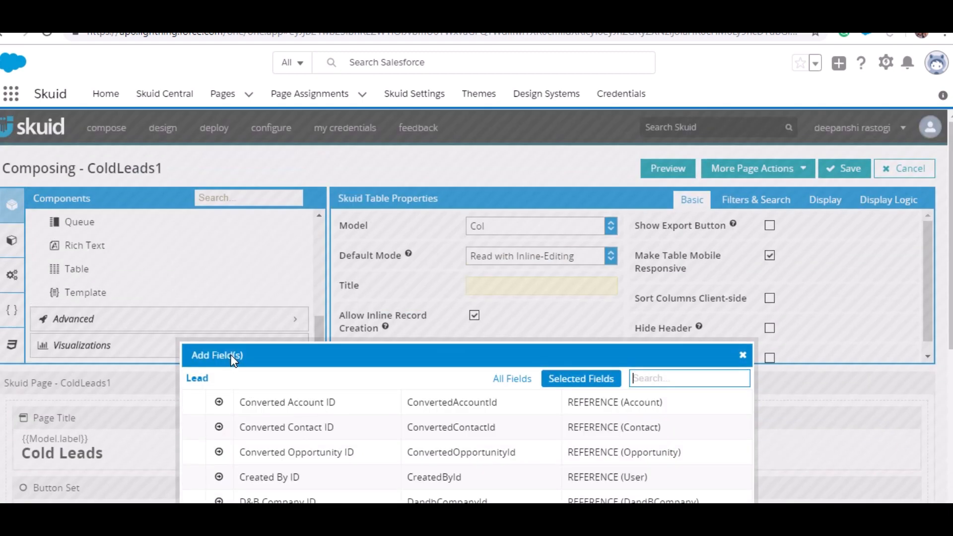
{"action": "left_click", "coordinate": [511, 378]}
- Select the Lead object's Address and First Name fields for the Table component
{"action": "scroll", "coordinate": [329, 462], "scroll_direction": "down", "scroll_amount": 5}
{"action": "scroll", "coordinate": [330, 461], "scroll_direction": "down", "scroll_amount": 8}
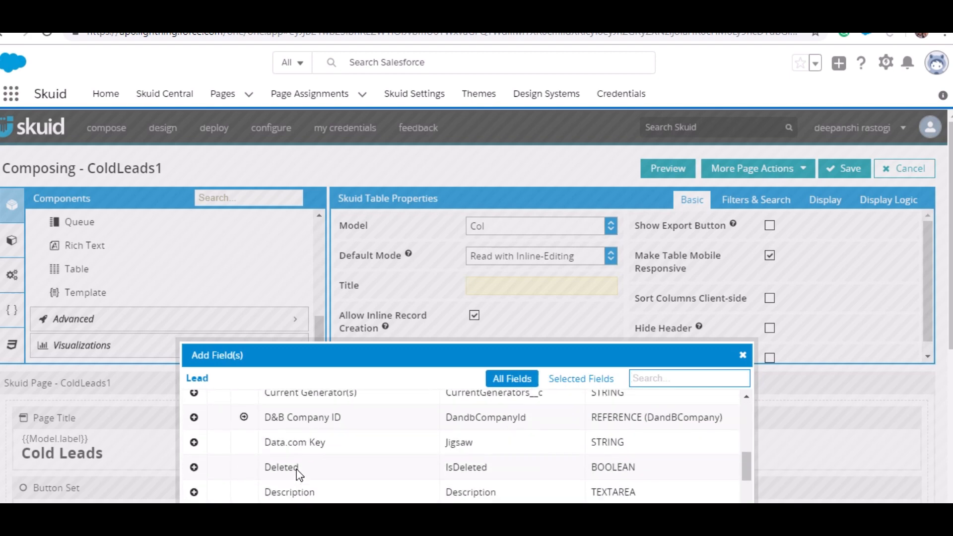
{"action": "scroll", "coordinate": [761, 404], "scroll_direction": "down", "scroll_amount": 3}
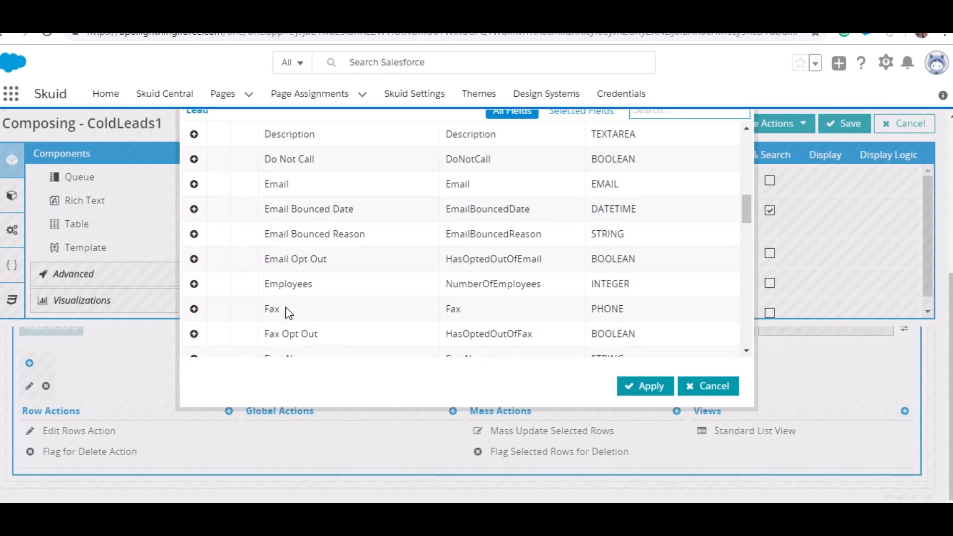
{"action": "scroll", "coordinate": [286, 310], "scroll_direction": "down", "scroll_amount": 3}
{"action": "scroll", "coordinate": [287, 298], "scroll_direction": "up", "scroll_amount": 10}
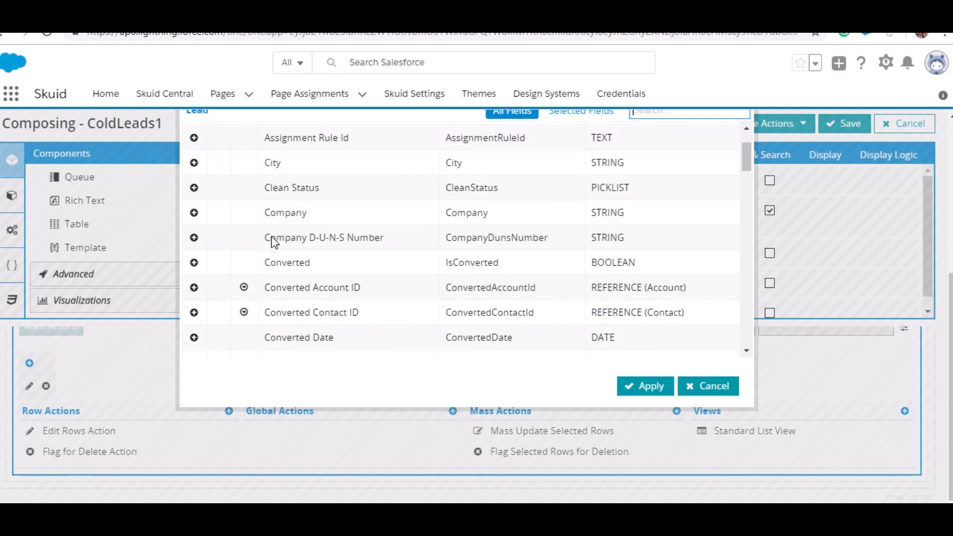
{"action": "scroll", "coordinate": [273, 242], "scroll_direction": "up", "scroll_amount": 6}
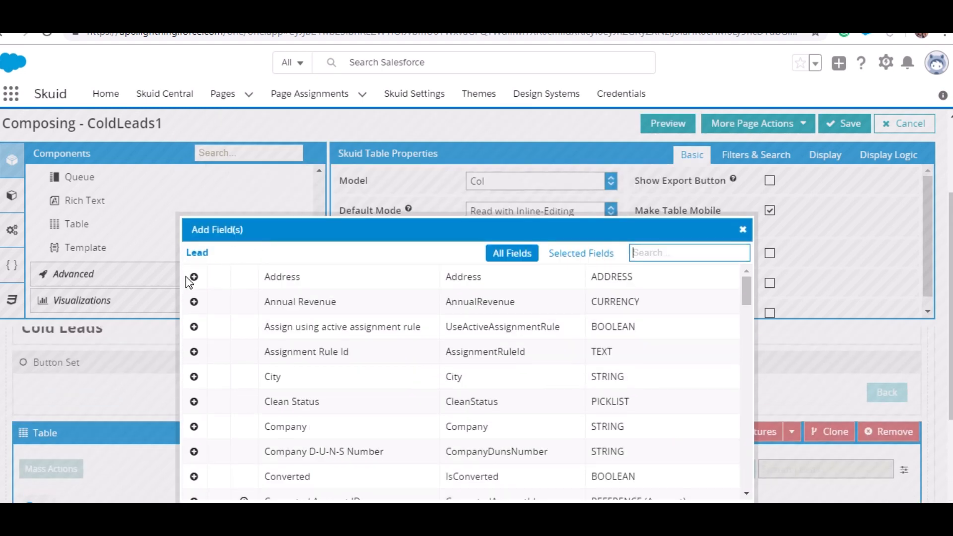
{"action": "left_click", "coordinate": [219, 278]}
{"action": "scroll", "coordinate": [213, 310], "scroll_direction": "down", "scroll_amount": 3}
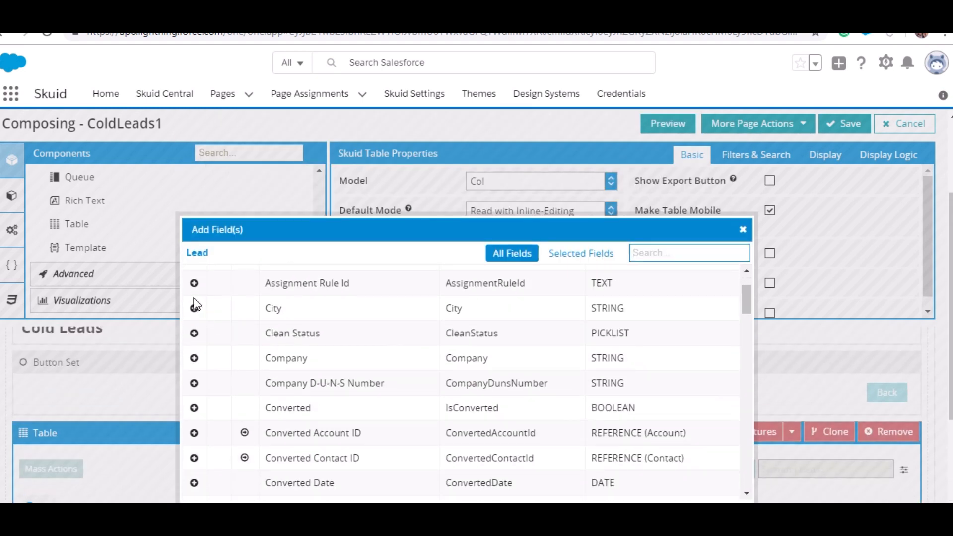
{"action": "scroll", "coordinate": [199, 308], "scroll_direction": "up", "scroll_amount": 3}
{"action": "scroll", "coordinate": [205, 332], "scroll_direction": "down", "scroll_amount": 5}
{"action": "scroll", "coordinate": [204, 336], "scroll_direction": "down", "scroll_amount": 12}
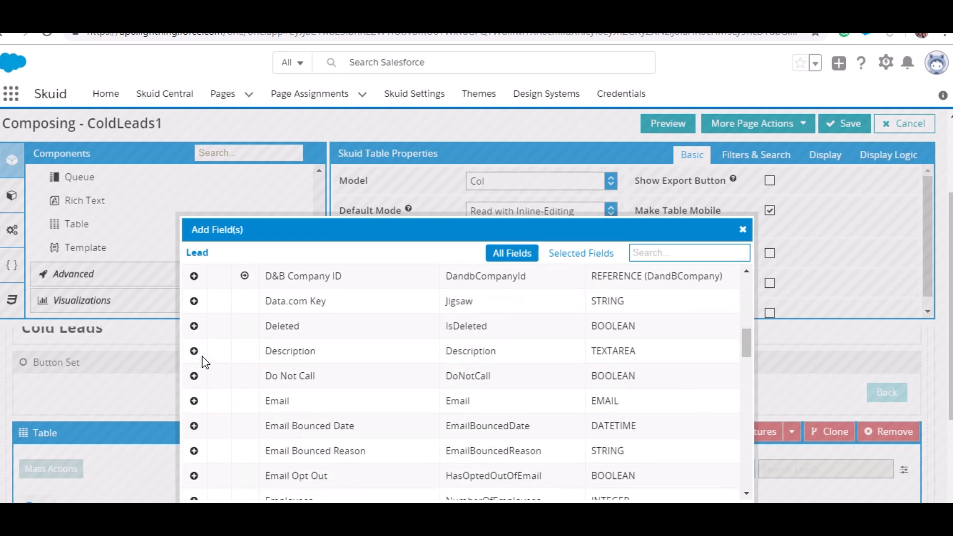
{"action": "scroll", "coordinate": [204, 396], "scroll_direction": "up", "scroll_amount": 3}
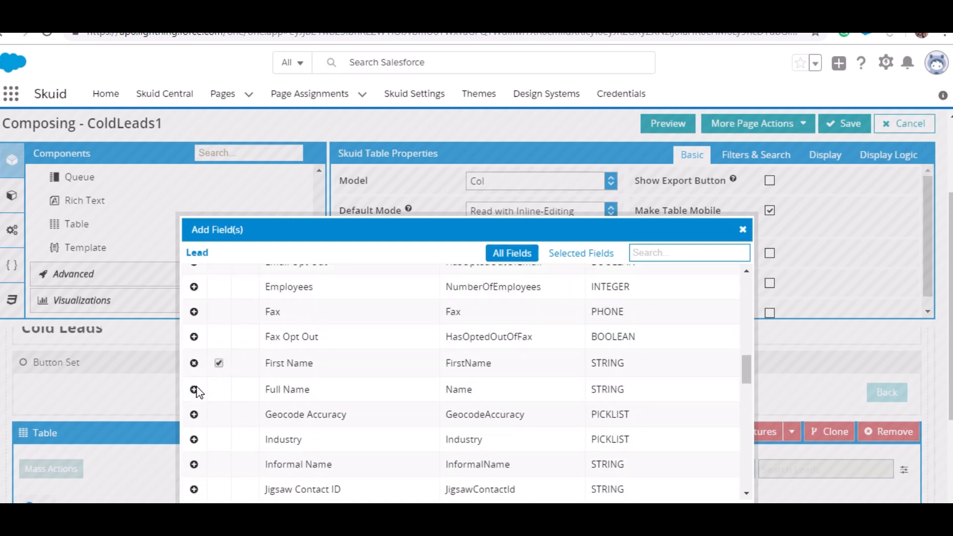
- Select the Last Name, Rating and Status fields as well, and apply the field selection to the table
{"action": "scroll", "coordinate": [188, 432], "scroll_direction": "down", "scroll_amount": 3}
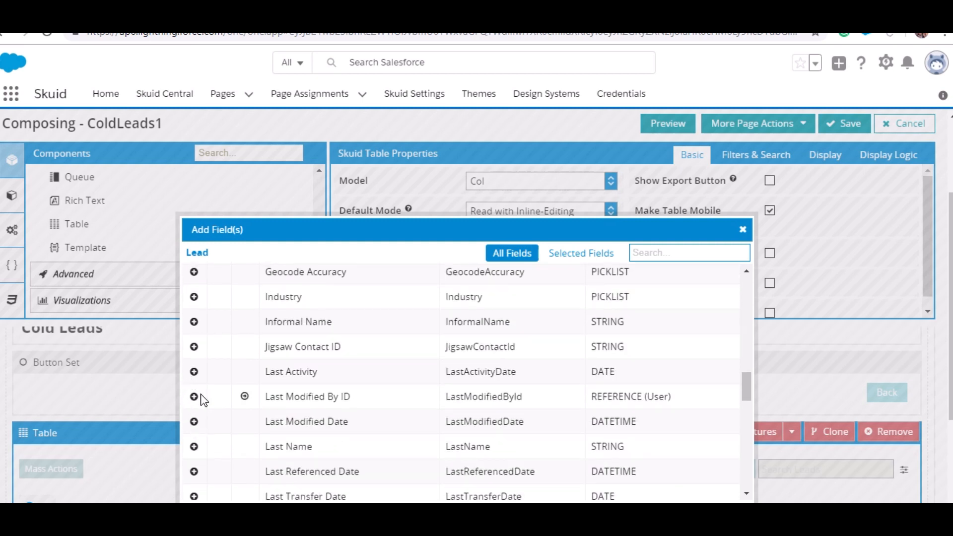
{"action": "scroll", "coordinate": [193, 413], "scroll_direction": "down", "scroll_amount": 2}
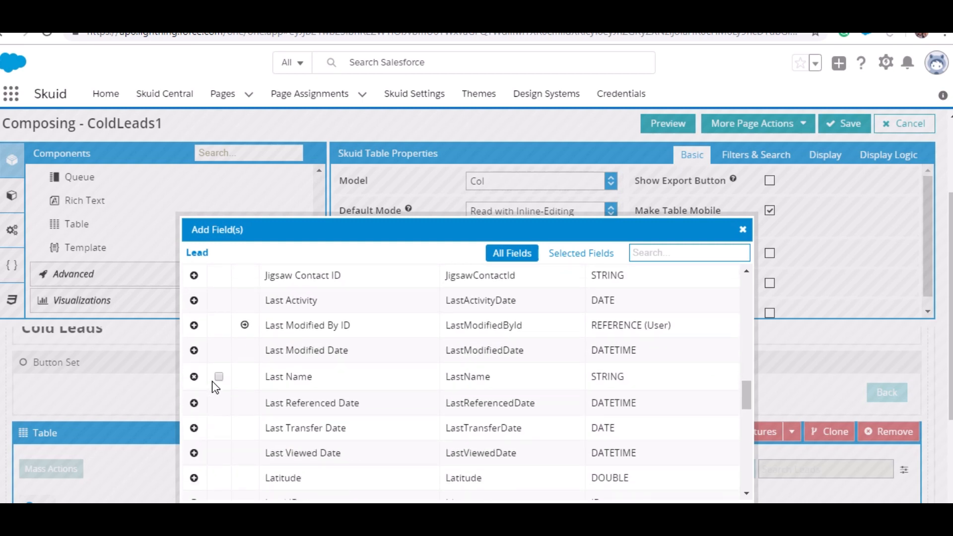
{"action": "scroll", "coordinate": [220, 380], "scroll_direction": "down", "scroll_amount": 10}
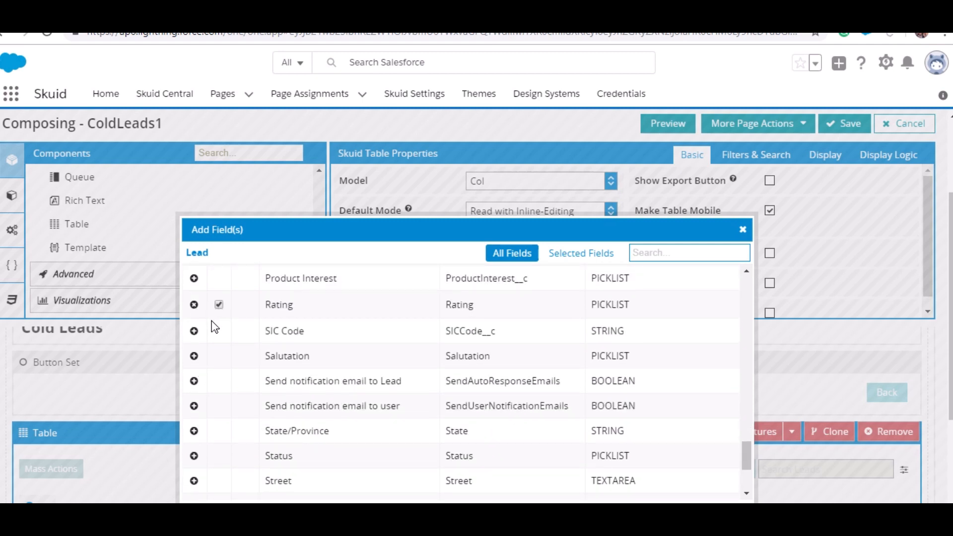
{"action": "scroll", "coordinate": [198, 343], "scroll_direction": "down", "scroll_amount": 3}
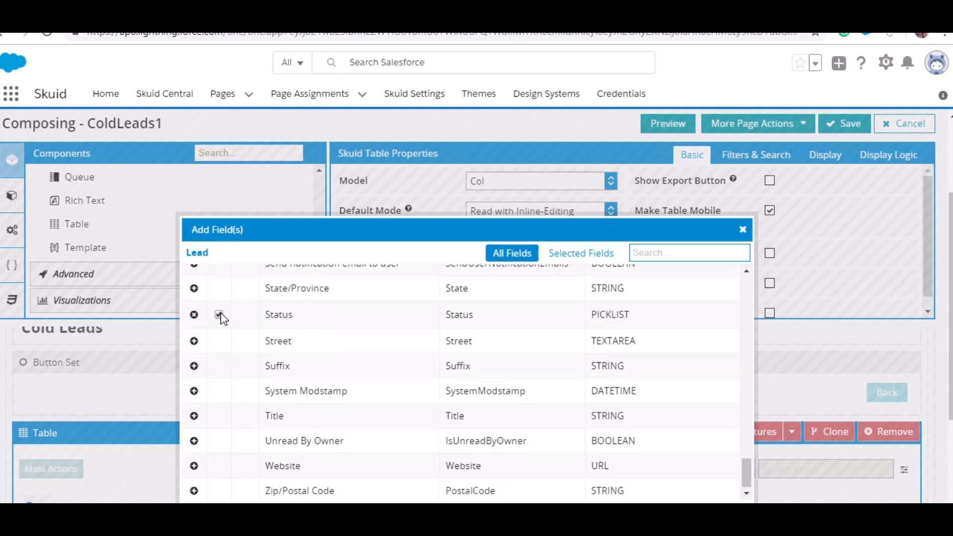
{"action": "scroll", "coordinate": [612, 345], "scroll_direction": "down", "scroll_amount": 3}
{"action": "left_click", "coordinate": [660, 385]}
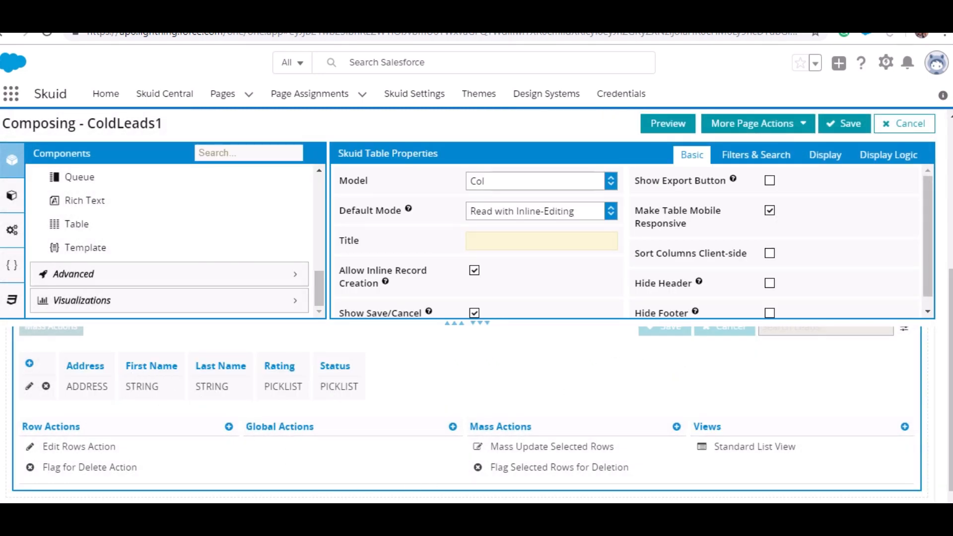
- Move the table's Address column to the end, after the Status column
{"action": "left_click_drag", "start_coordinate": [80, 373], "coordinate": [354, 396]}
{"action": "left_click_drag", "start_coordinate": [91, 373], "coordinate": [335, 385]}
{"action": "left_click", "coordinate": [469, 407]}
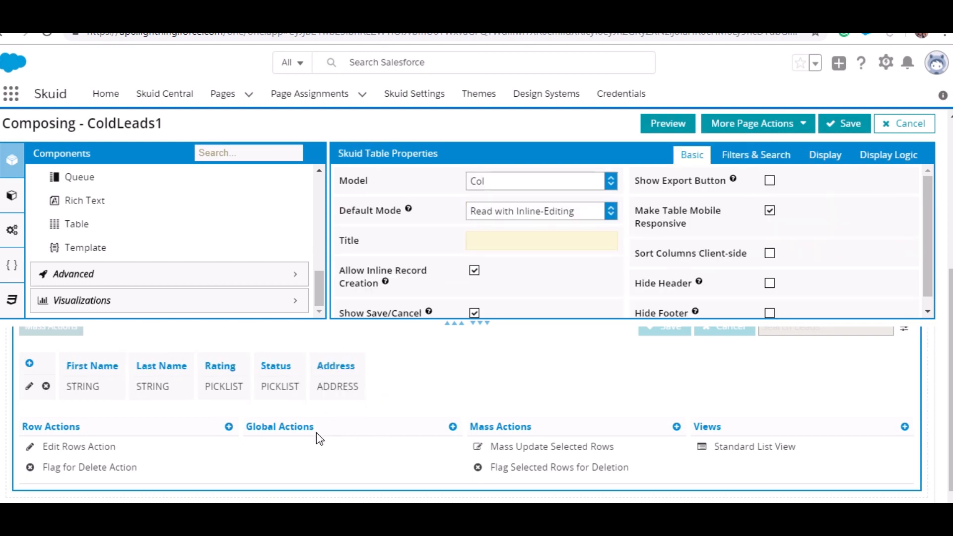
- Turn off the Salesforce header and sidebar in the ColdLeads1 page's layout properties
{"action": "scroll", "coordinate": [676, 361], "scroll_direction": "up", "scroll_amount": 5}
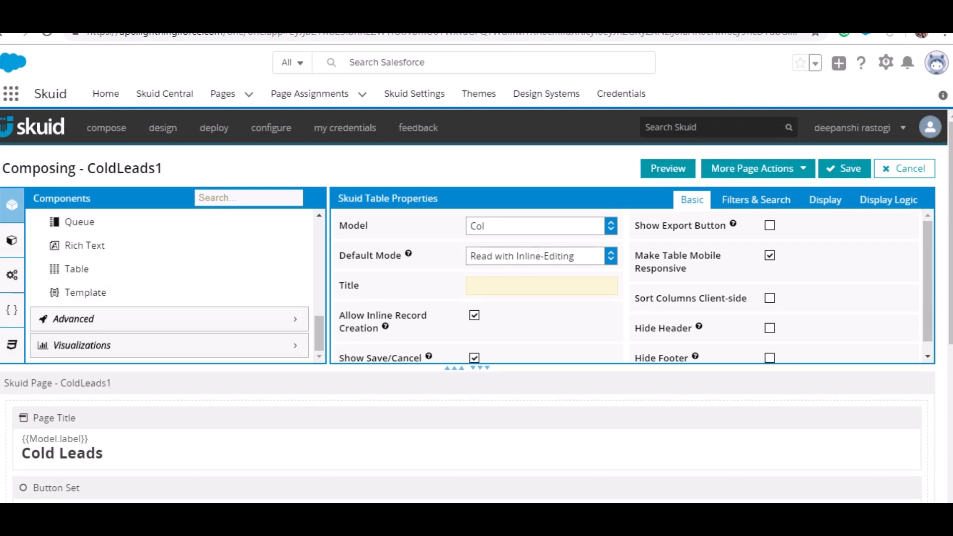
{"action": "left_click", "coordinate": [167, 392]}
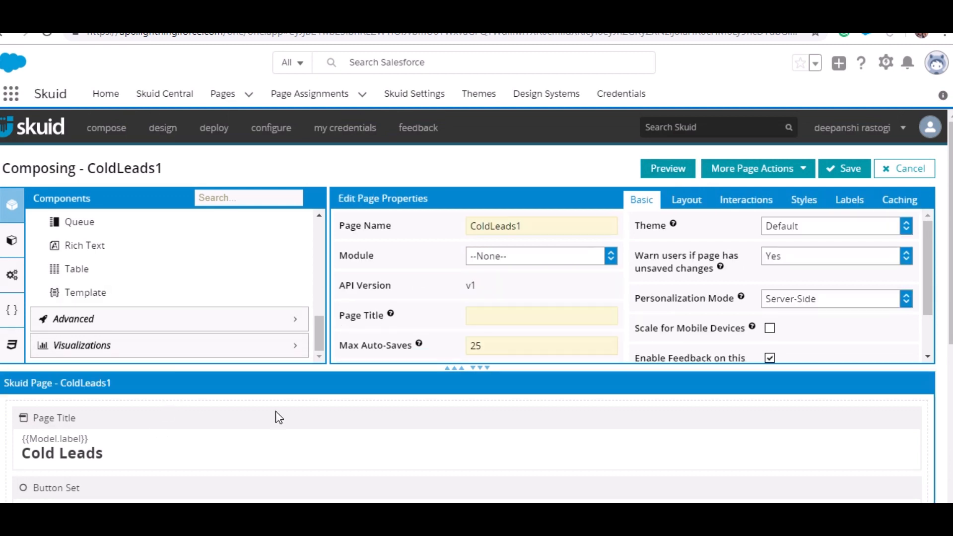
{"action": "left_click", "coordinate": [686, 200]}
{"action": "left_click", "coordinate": [479, 229]}
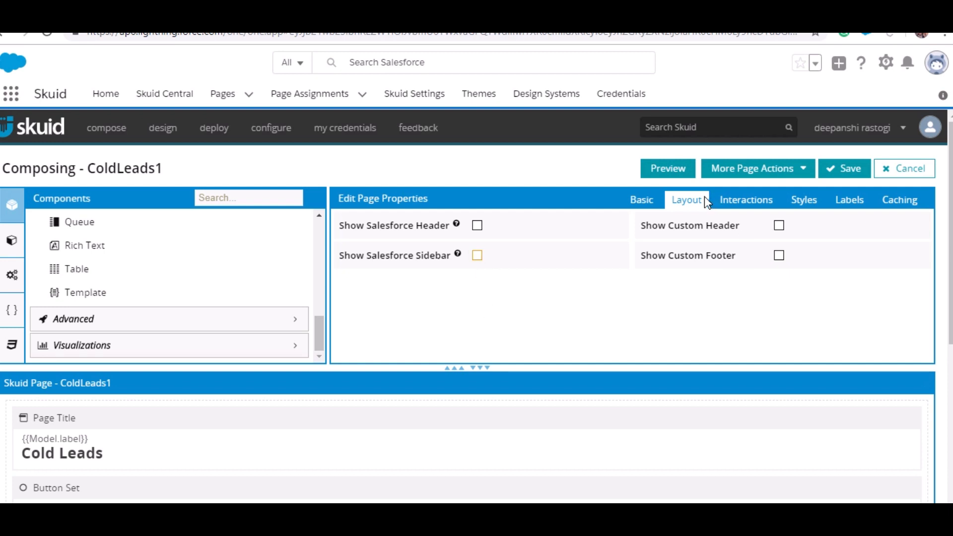
- Set the ColdLeads1 page's theme to Slated
{"action": "left_click", "coordinate": [642, 199]}
{"action": "left_click", "coordinate": [791, 227]}
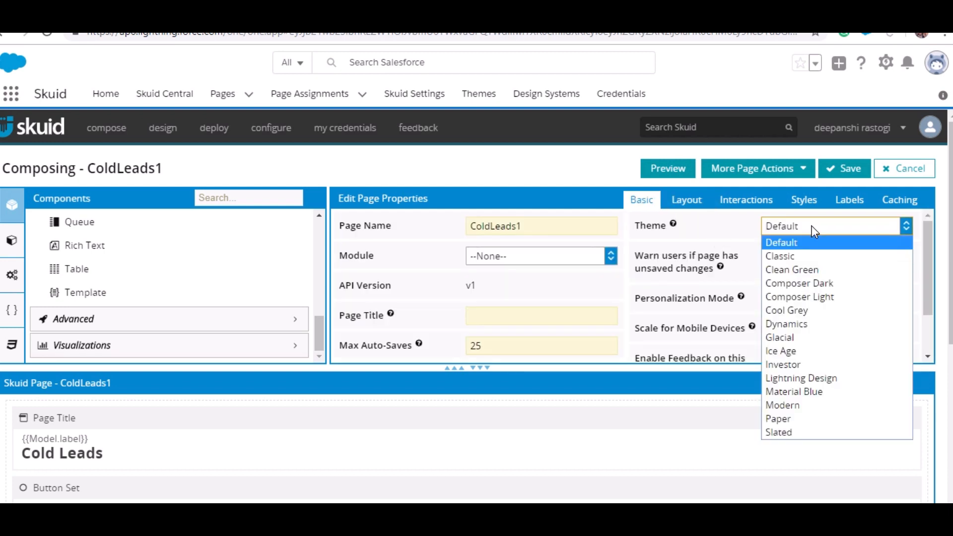
{"action": "left_click", "coordinate": [779, 431]}
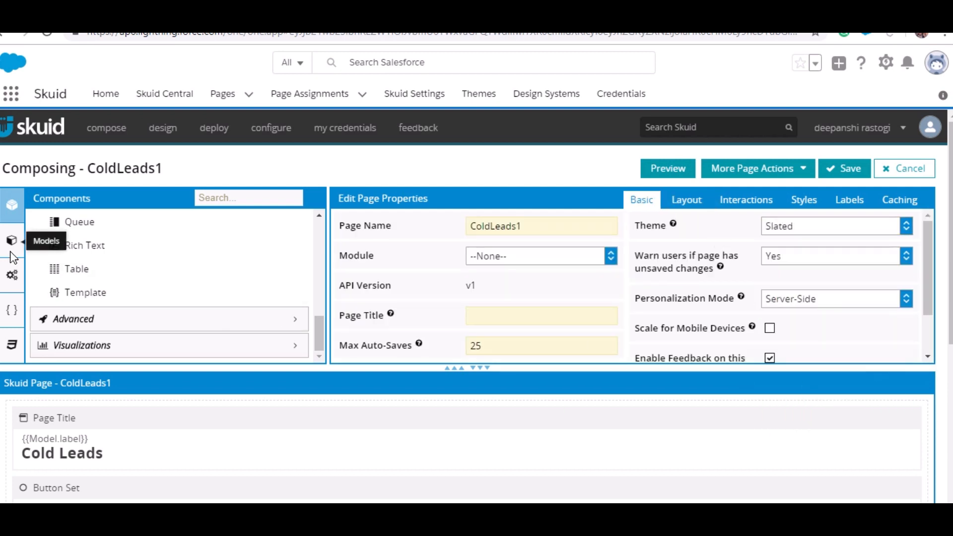
- Add a condition to the Col model and base it on the Rating field
{"action": "left_click", "coordinate": [12, 242]}
{"action": "left_click", "coordinate": [149, 274]}
{"action": "left_click", "coordinate": [304, 271]}
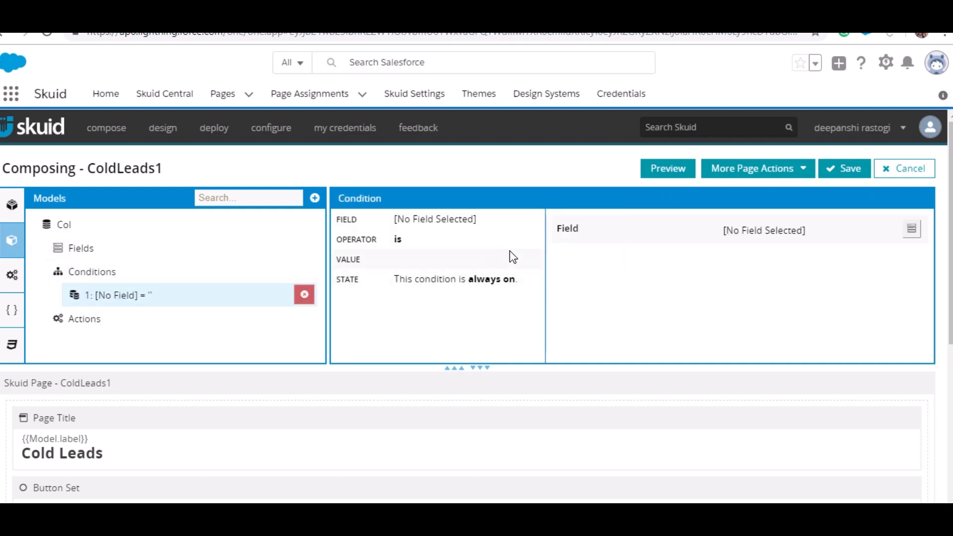
{"action": "left_click", "coordinate": [911, 228]}
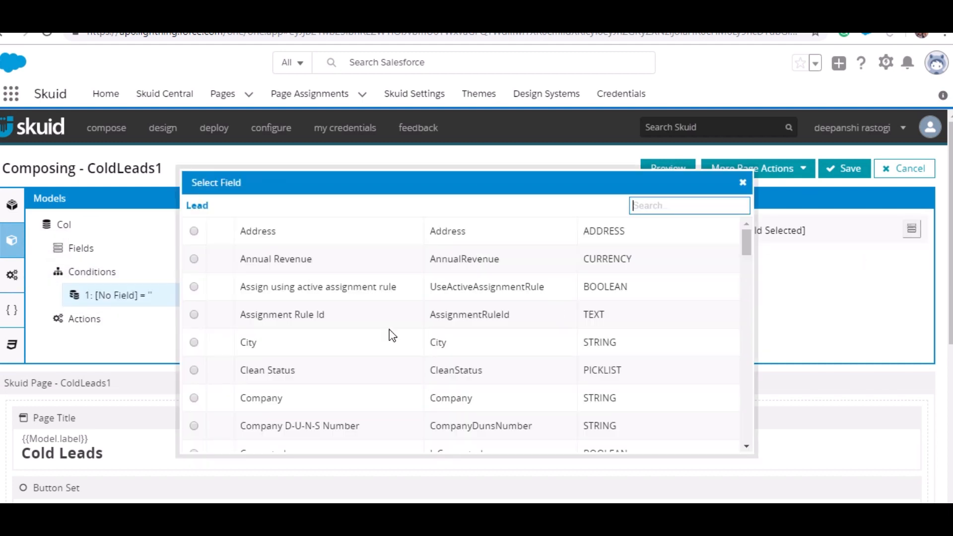
{"action": "scroll", "coordinate": [258, 362], "scroll_direction": "down", "scroll_amount": 6}
{"action": "scroll", "coordinate": [238, 397], "scroll_direction": "up", "scroll_amount": 3}
{"action": "scroll", "coordinate": [239, 395], "scroll_direction": "down", "scroll_amount": 10}
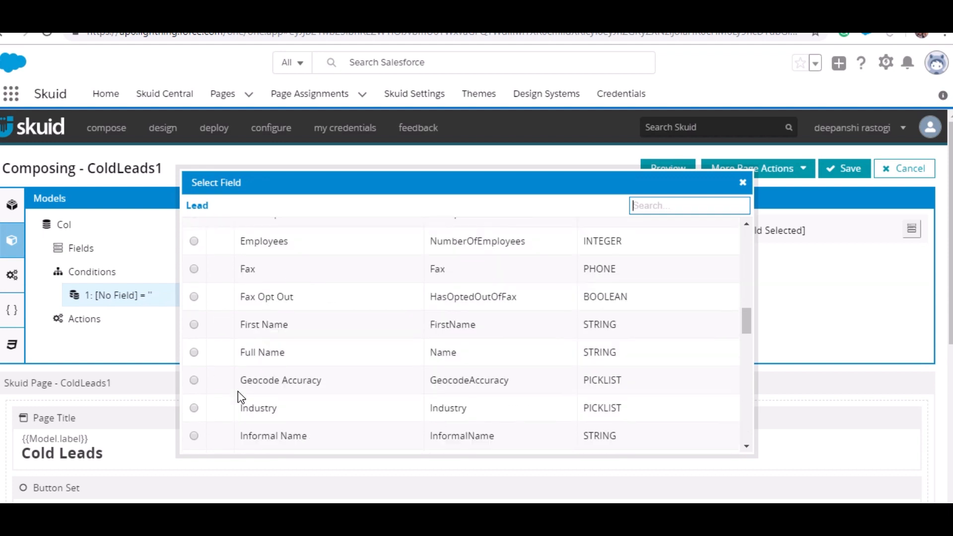
{"action": "scroll", "coordinate": [244, 406], "scroll_direction": "down", "scroll_amount": 7}
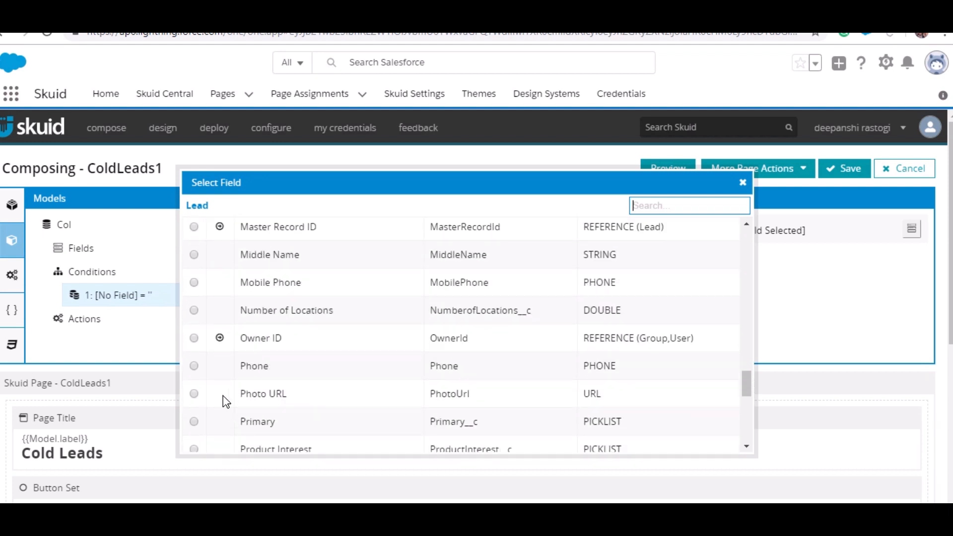
{"action": "scroll", "coordinate": [227, 396], "scroll_direction": "down", "scroll_amount": 5}
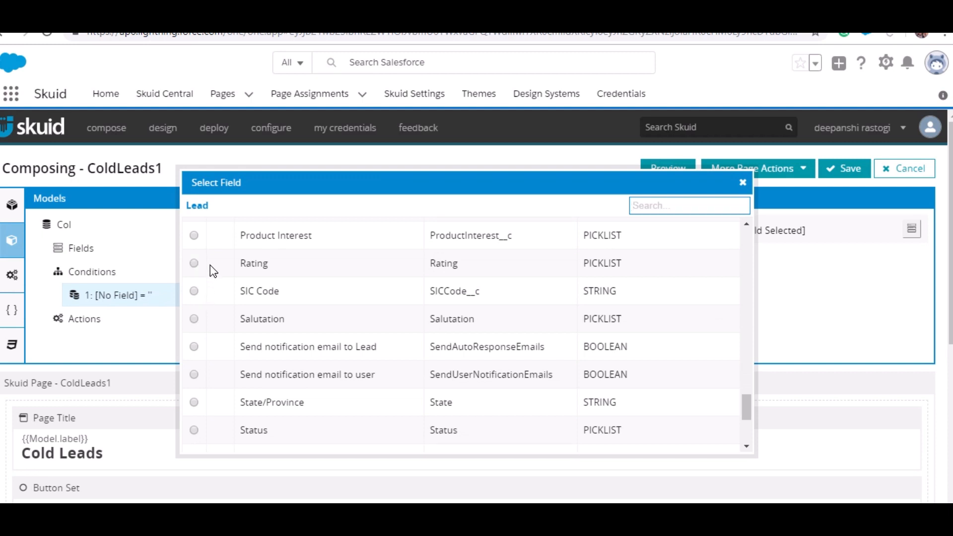
{"action": "left_click", "coordinate": [194, 263]}
- Set the Rating condition to the single specified value "Cold" and save the page
{"action": "left_click", "coordinate": [481, 259]}
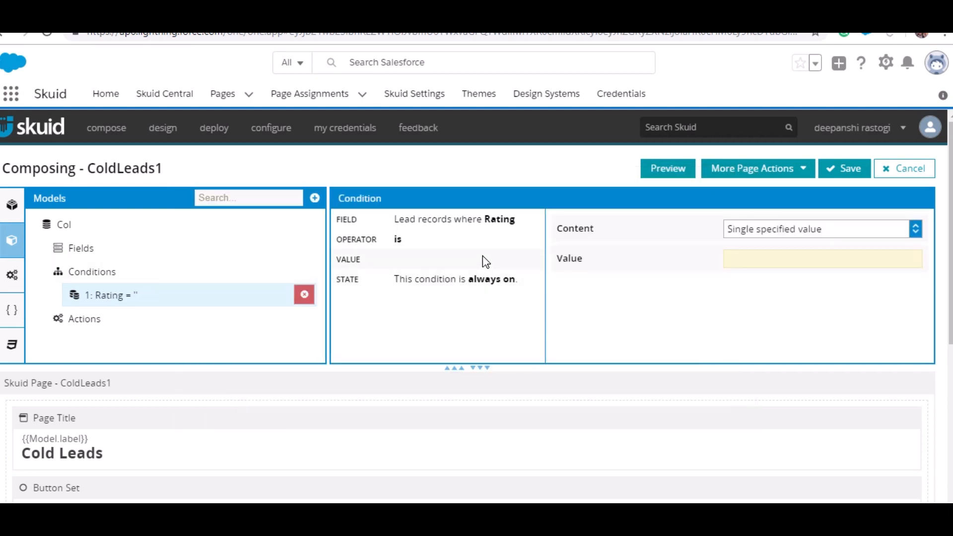
{"action": "left_click", "coordinate": [743, 263]}
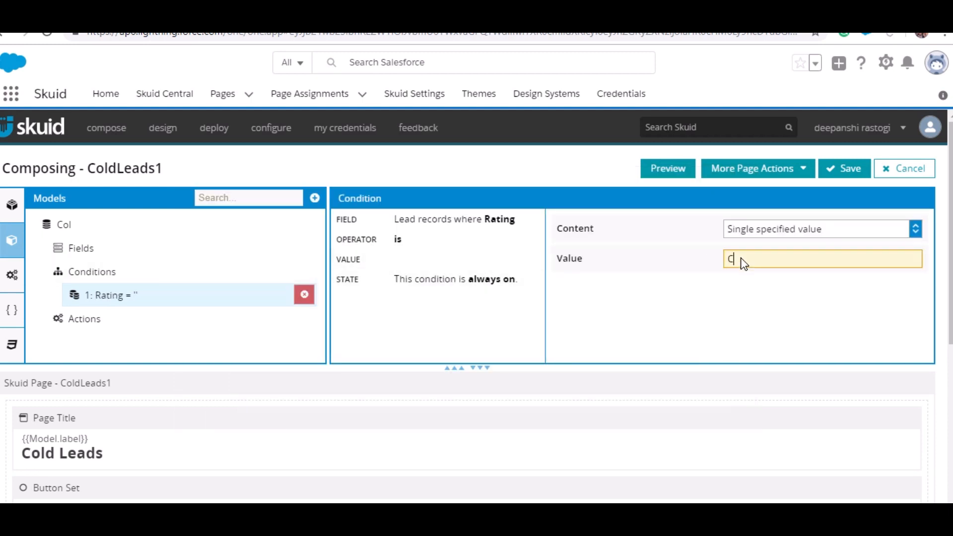
{"action": "type", "text": "Cold"}
{"action": "scroll", "coordinate": [621, 264], "scroll_direction": "down", "scroll_amount": 1}
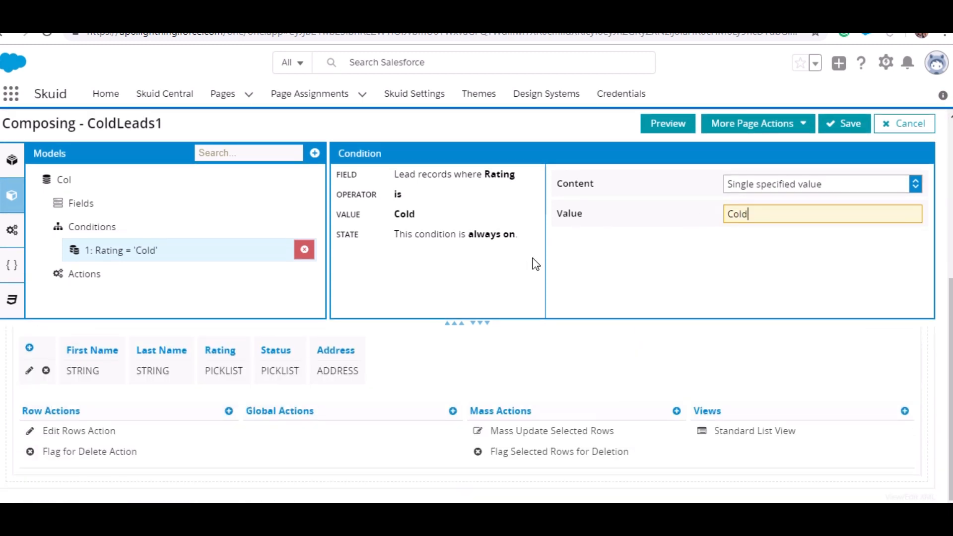
{"action": "left_click", "coordinate": [852, 122]}
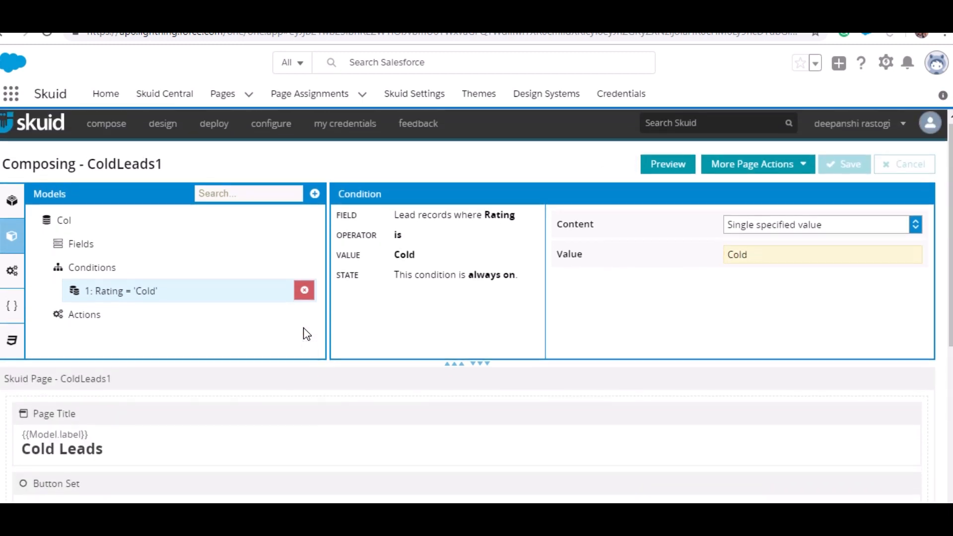
- Preview the ColdLeads1 page, check its lead table, and return to the page composer
{"action": "scroll", "coordinate": [365, 390], "scroll_direction": "down", "scroll_amount": 1}
{"action": "scroll", "coordinate": [543, 262], "scroll_direction": "up", "scroll_amount": 1}
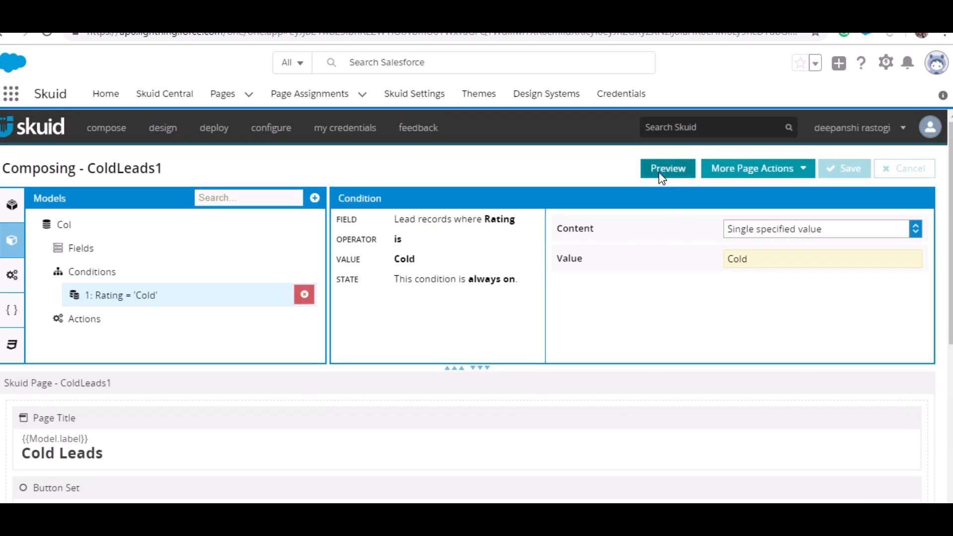
{"action": "left_click", "coordinate": [670, 168]}
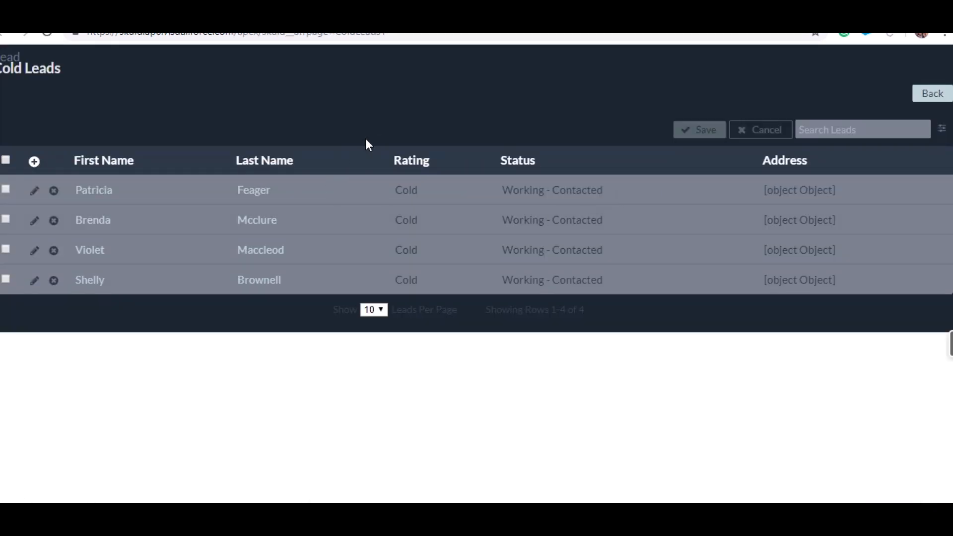
{"action": "left_click_drag", "start_coordinate": [367, 144], "coordinate": [381, 327]}
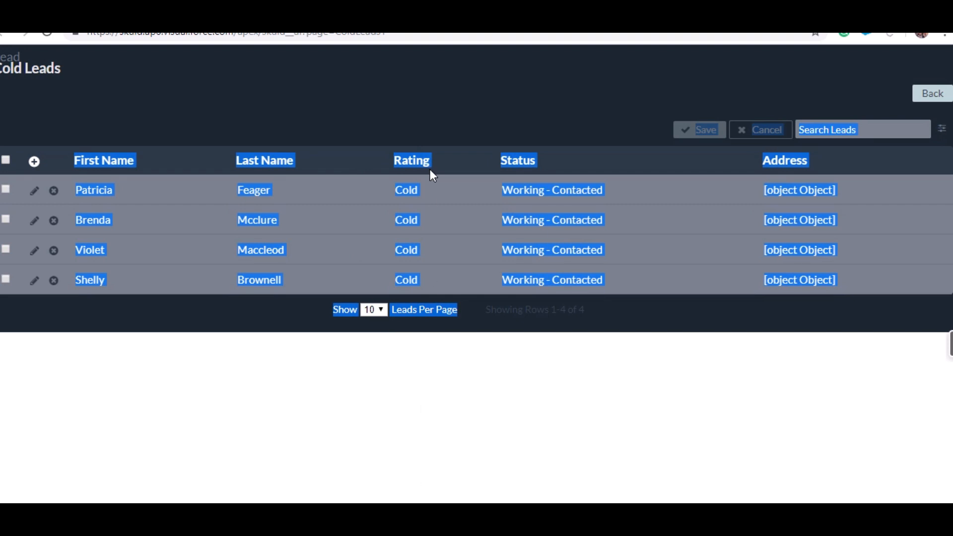
{"action": "left_click", "coordinate": [419, 138]}
{"action": "key", "text": "ctrl+w"}
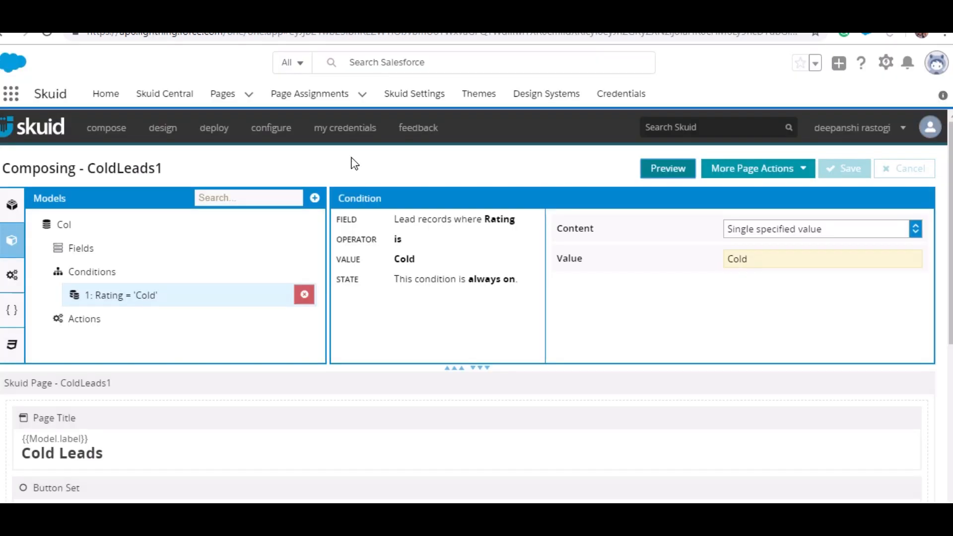
- Review the open previews of the Cold, Warm and Hot Leads pages, and go back to the ColdLeads1 composer
{"action": "scroll", "coordinate": [668, 349], "scroll_direction": "down", "scroll_amount": 5}
{"action": "scroll", "coordinate": [136, 423], "scroll_direction": "up", "scroll_amount": 5}
{"action": "left_click", "coordinate": [467, 13]}
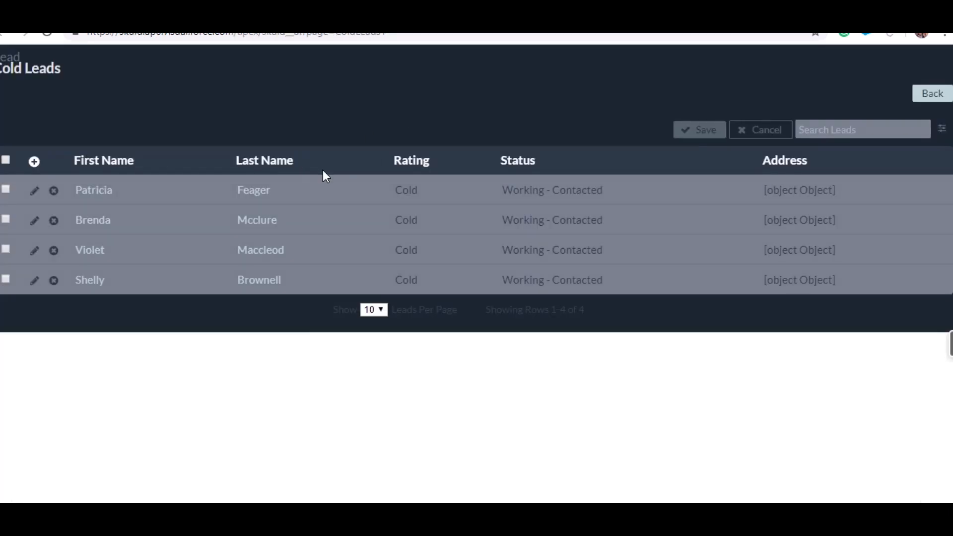
{"action": "left_click", "coordinate": [317, 13]}
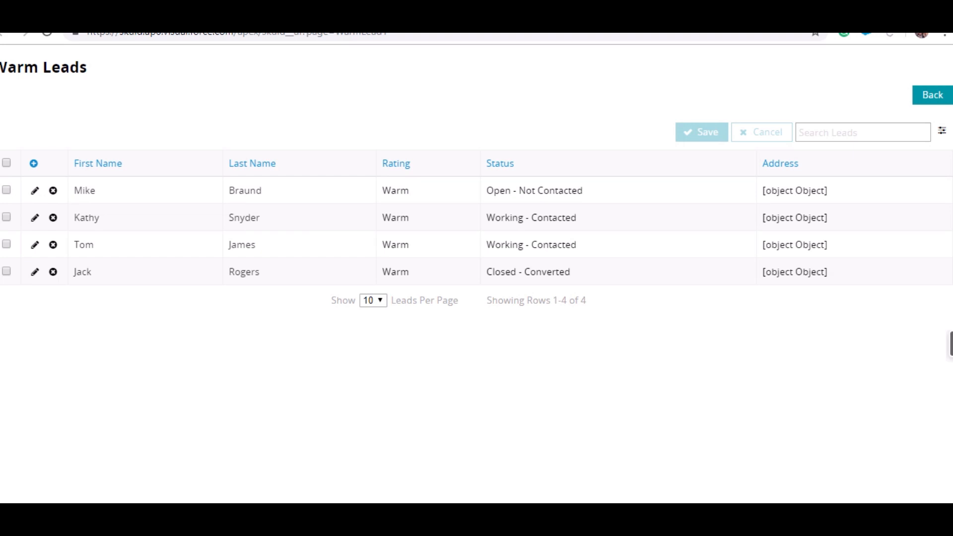
{"action": "left_click", "coordinate": [169, 12]}
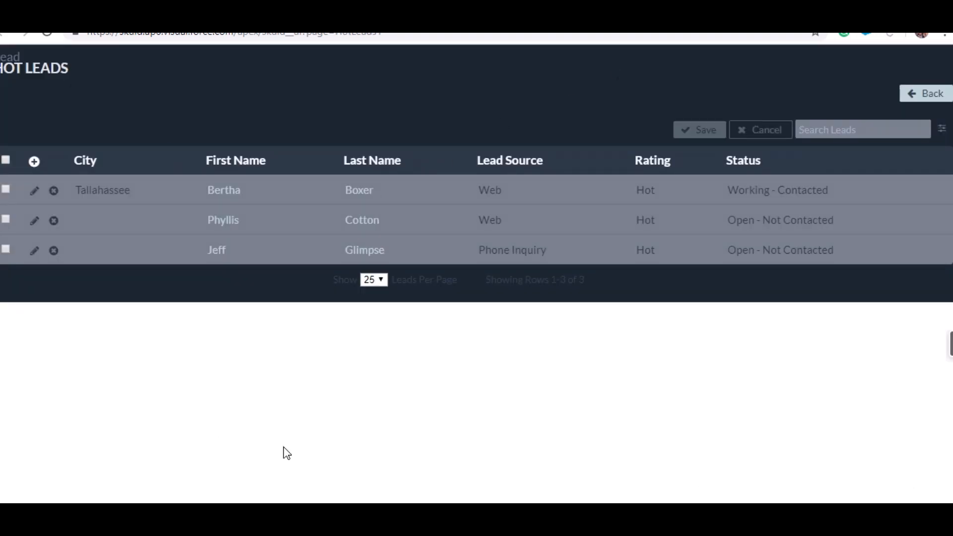
{"action": "left_click", "coordinate": [60, 14]}
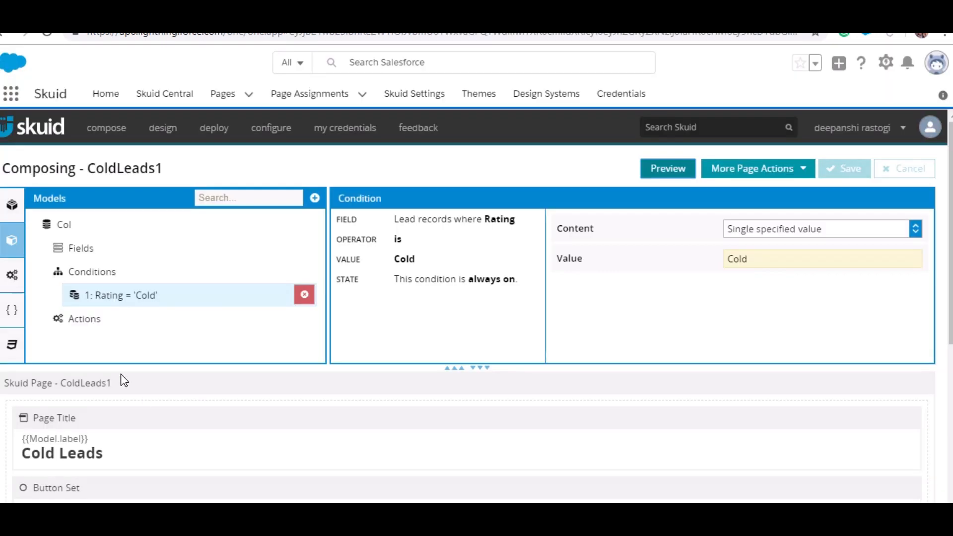
- Go to the list of all Skuid pages and open the Leadpages page in the composer
{"action": "left_click", "coordinate": [249, 94]}
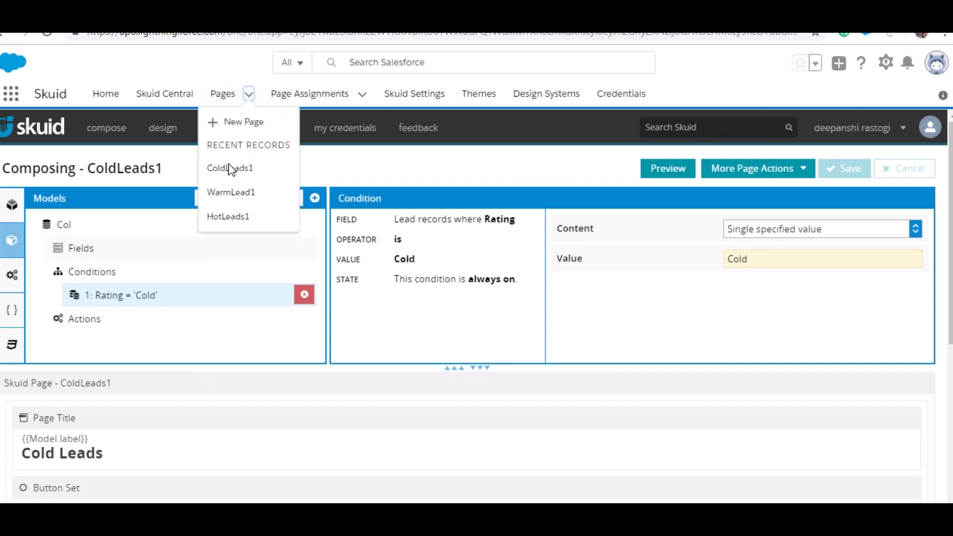
{"action": "left_click", "coordinate": [155, 94]}
{"action": "left_click", "coordinate": [216, 95]}
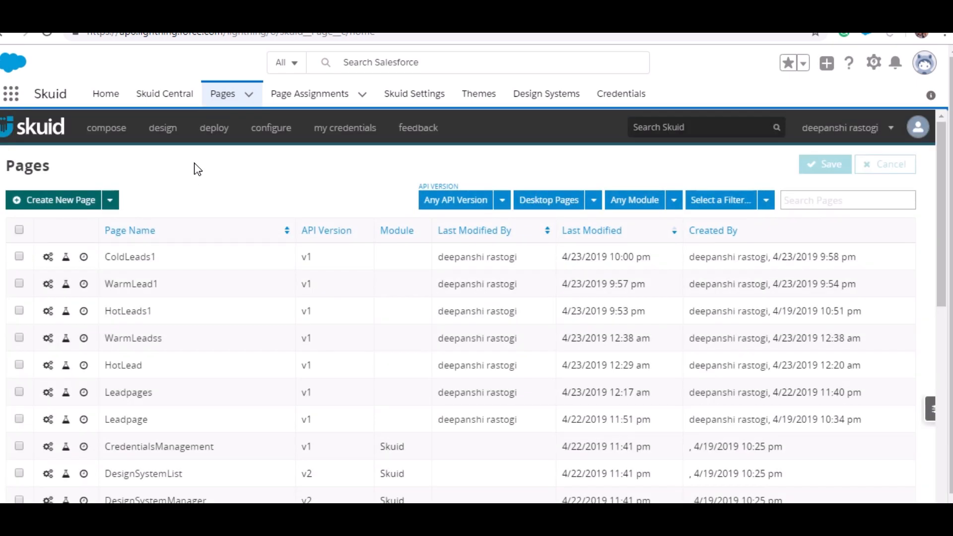
{"action": "left_click", "coordinate": [140, 393]}
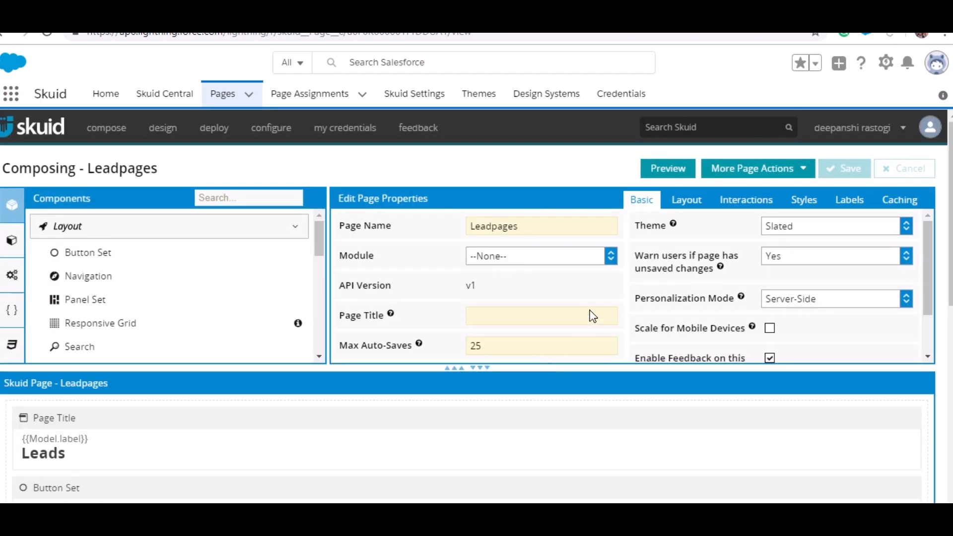
- Add an action to the Hot Leads button in the button set and set its type to Go to URL
{"action": "scroll", "coordinate": [598, 326], "scroll_direction": "down", "scroll_amount": 2}
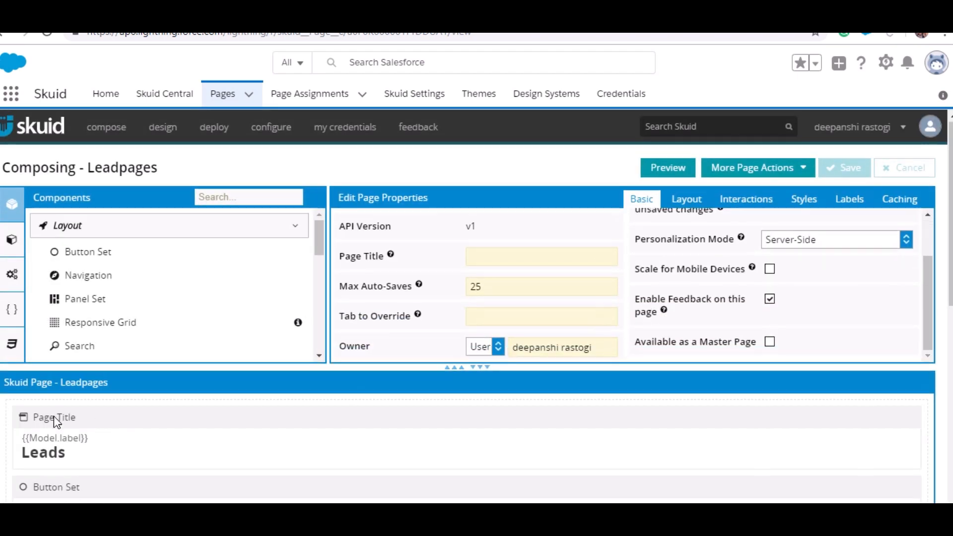
{"action": "scroll", "coordinate": [556, 370], "scroll_direction": "down", "scroll_amount": 5}
{"action": "scroll", "coordinate": [564, 387], "scroll_direction": "up", "scroll_amount": 3}
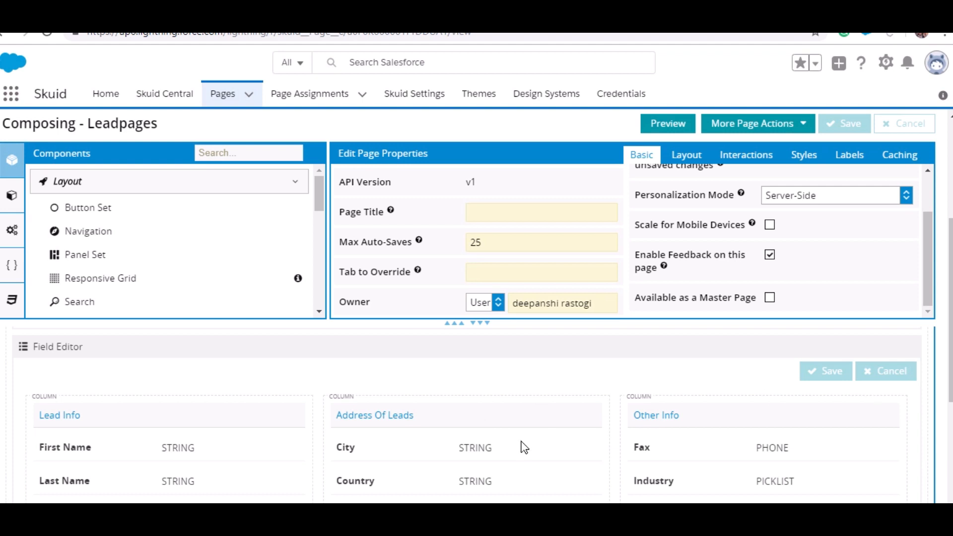
{"action": "scroll", "coordinate": [496, 451], "scroll_direction": "up", "scroll_amount": 3}
{"action": "left_click", "coordinate": [390, 446]}
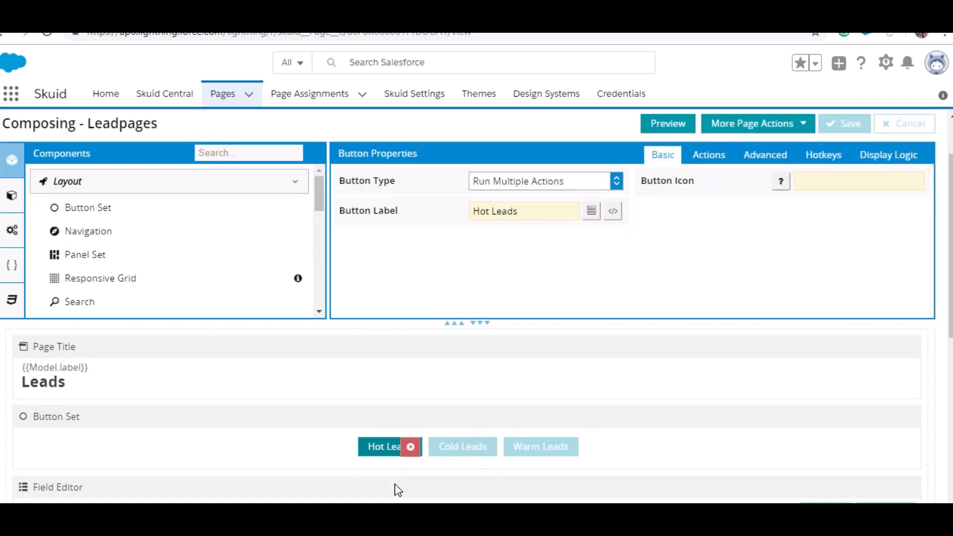
{"action": "left_click", "coordinate": [709, 154]}
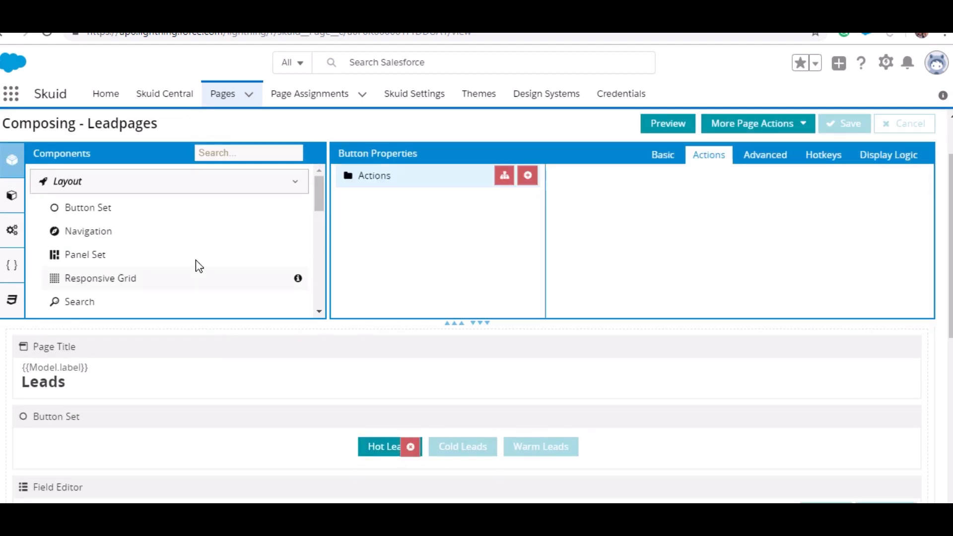
{"action": "left_click", "coordinate": [528, 177]}
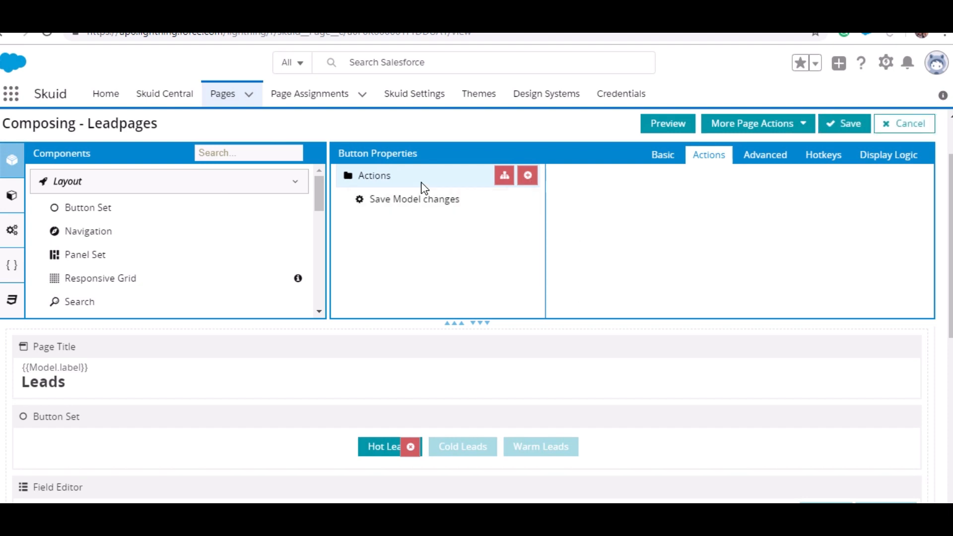
{"action": "left_click", "coordinate": [412, 199]}
{"action": "left_click", "coordinate": [856, 186]}
{"action": "scroll", "coordinate": [783, 358], "scroll_direction": "up", "scroll_amount": 5}
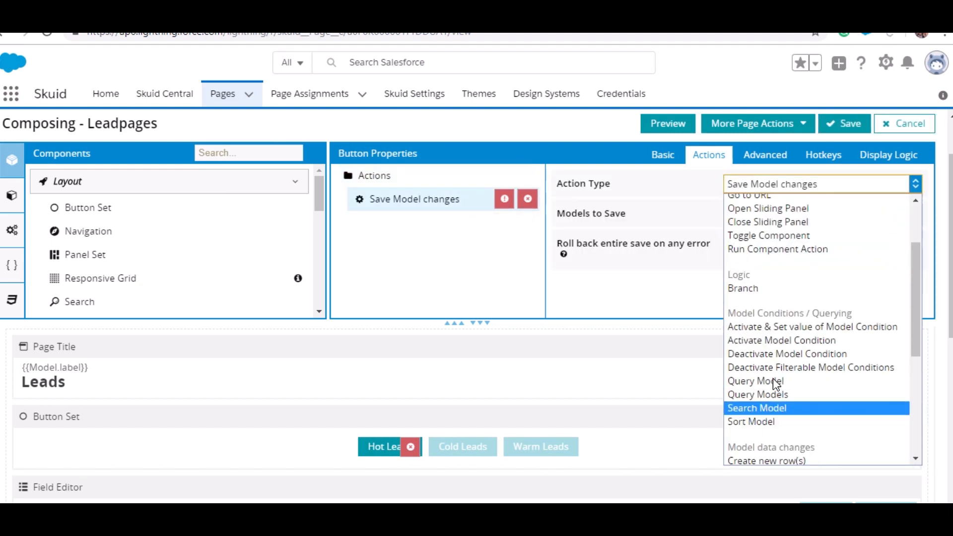
{"action": "left_click", "coordinate": [778, 281]}
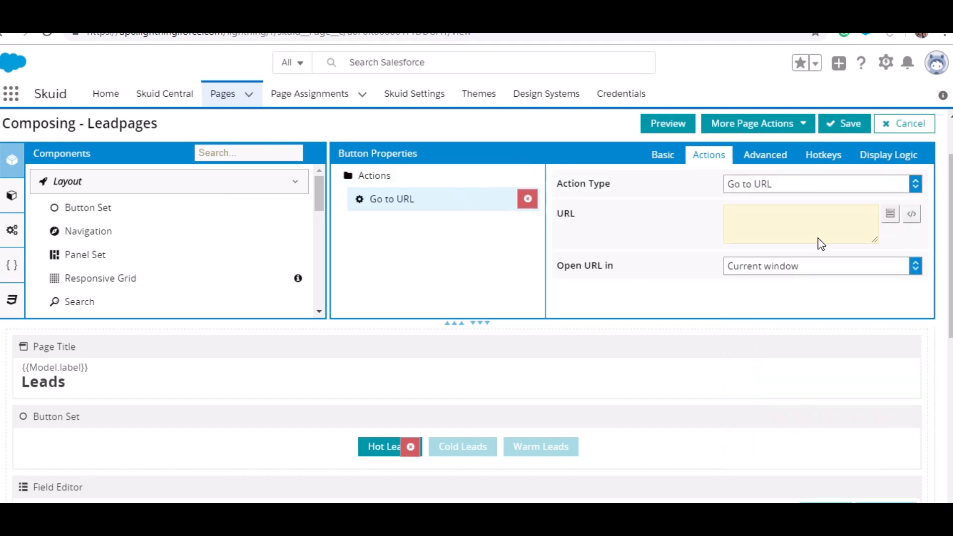
{"action": "left_click", "coordinate": [816, 237]}
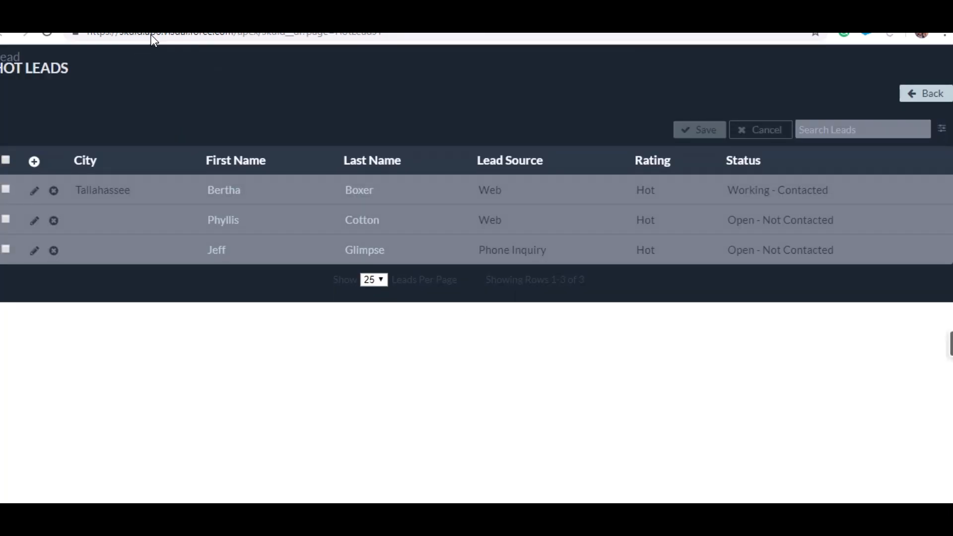
{"action": "left_click", "coordinate": [153, 39]}
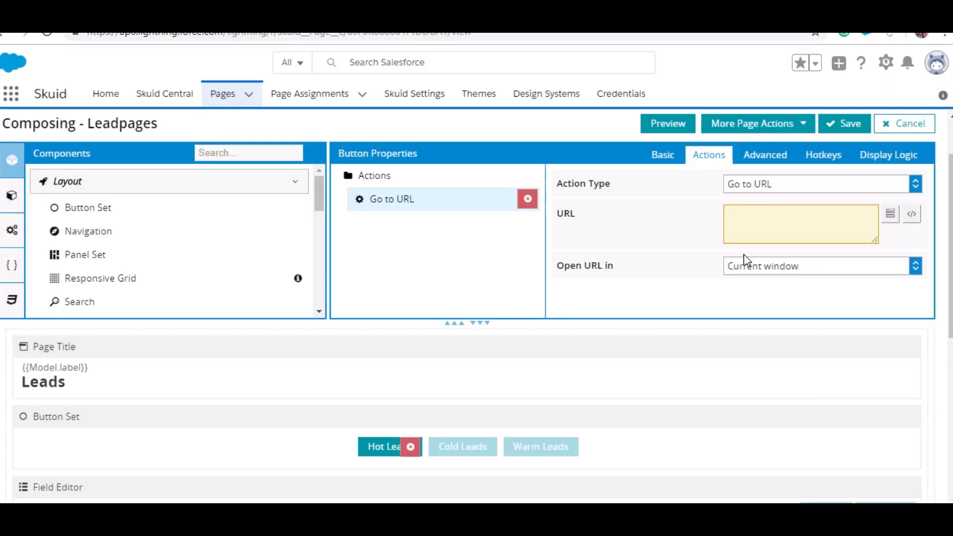
{"action": "key", "text": "ctrl+v"}
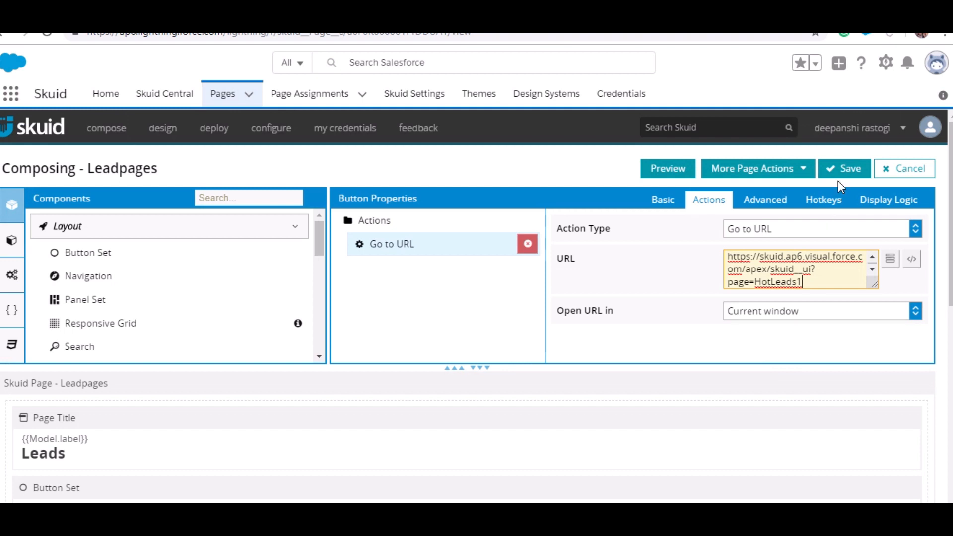
{"action": "left_click", "coordinate": [839, 173]}
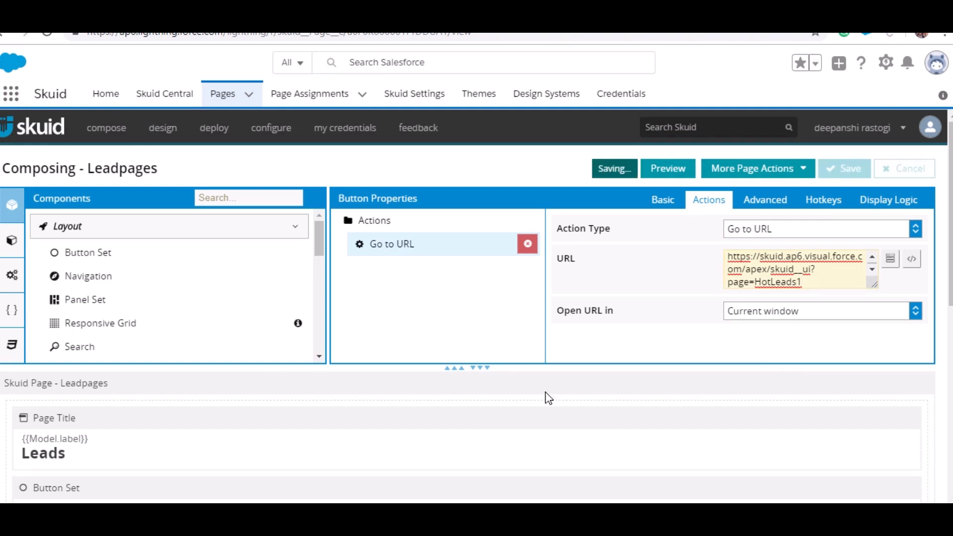
- Add an action to the Cold Leads button and set its type to Go to URL
{"action": "scroll", "coordinate": [496, 412], "scroll_direction": "down", "scroll_amount": 3}
{"action": "left_click", "coordinate": [454, 376]}
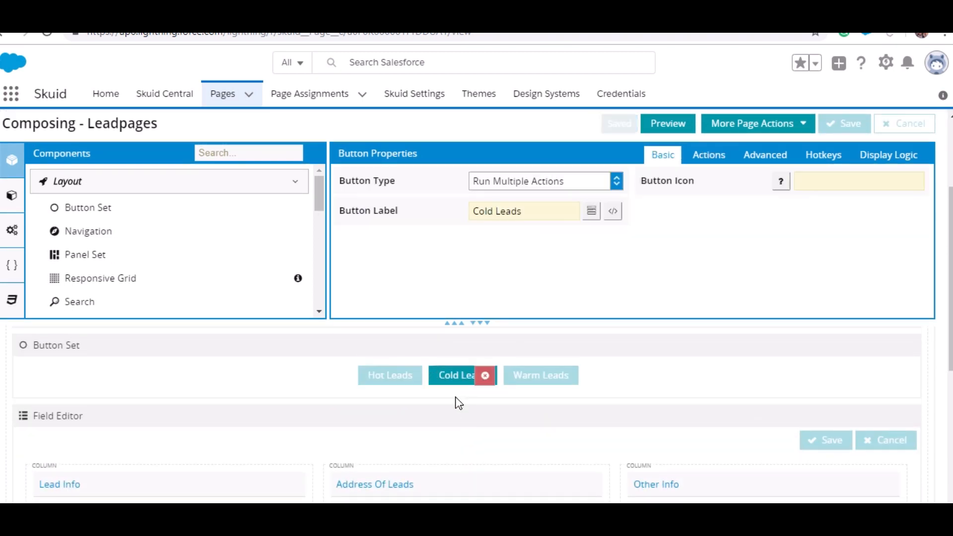
{"action": "left_click", "coordinate": [726, 155]}
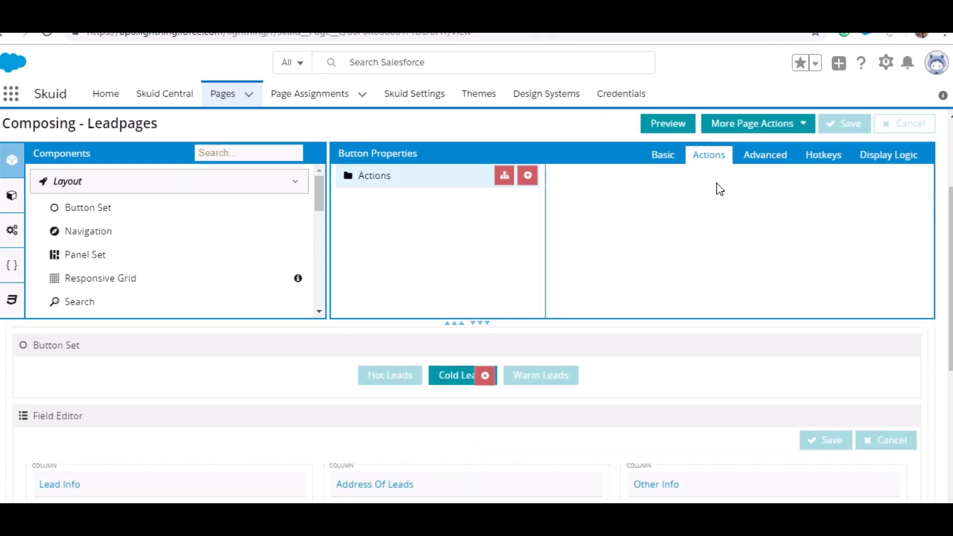
{"action": "left_click", "coordinate": [527, 177]}
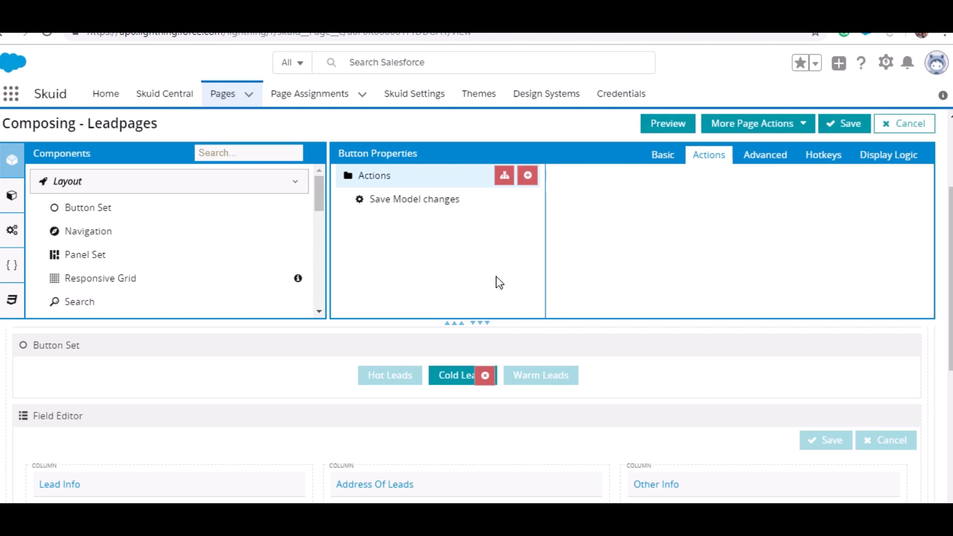
{"action": "left_click", "coordinate": [455, 201]}
{"action": "left_click", "coordinate": [779, 194]}
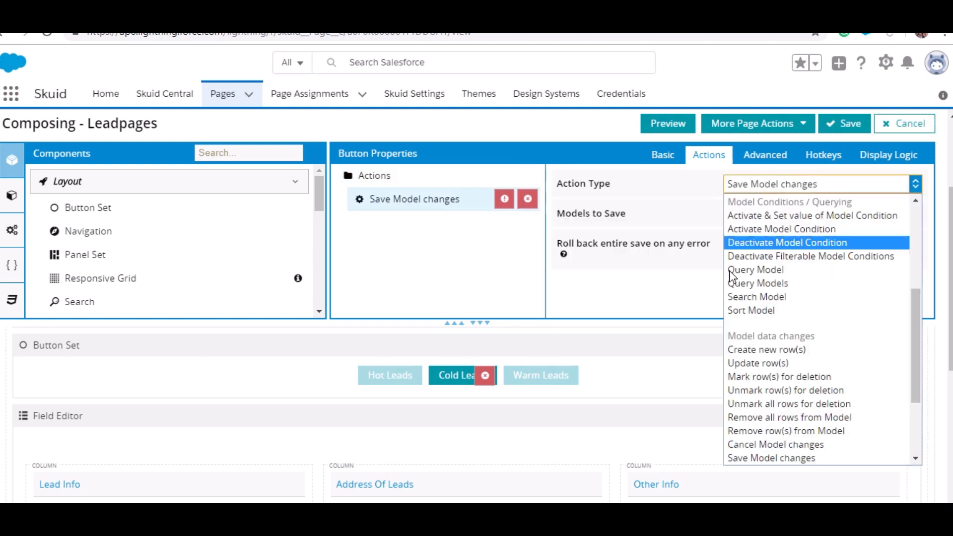
{"action": "scroll", "coordinate": [754, 259], "scroll_direction": "up", "scroll_amount": 5}
{"action": "left_click", "coordinate": [757, 285]}
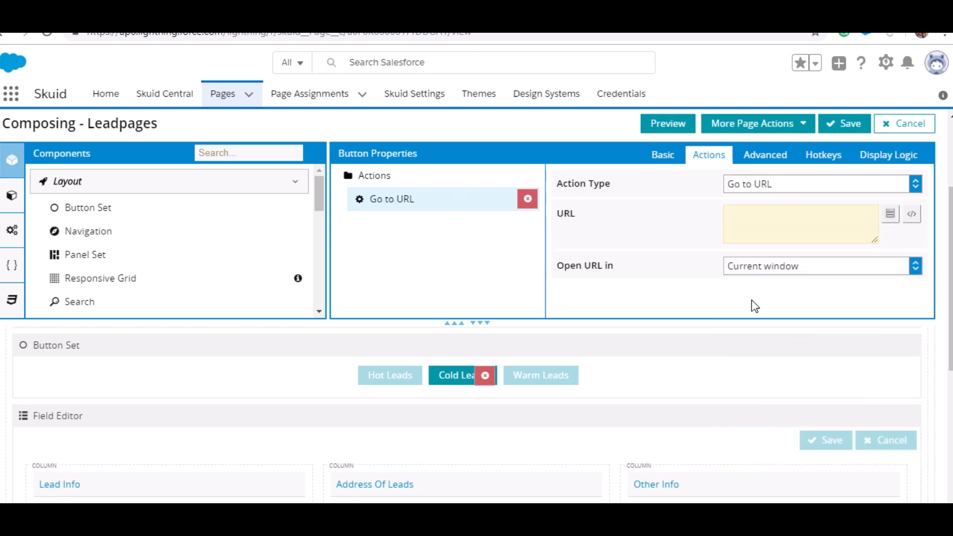
{"action": "left_click", "coordinate": [851, 222]}
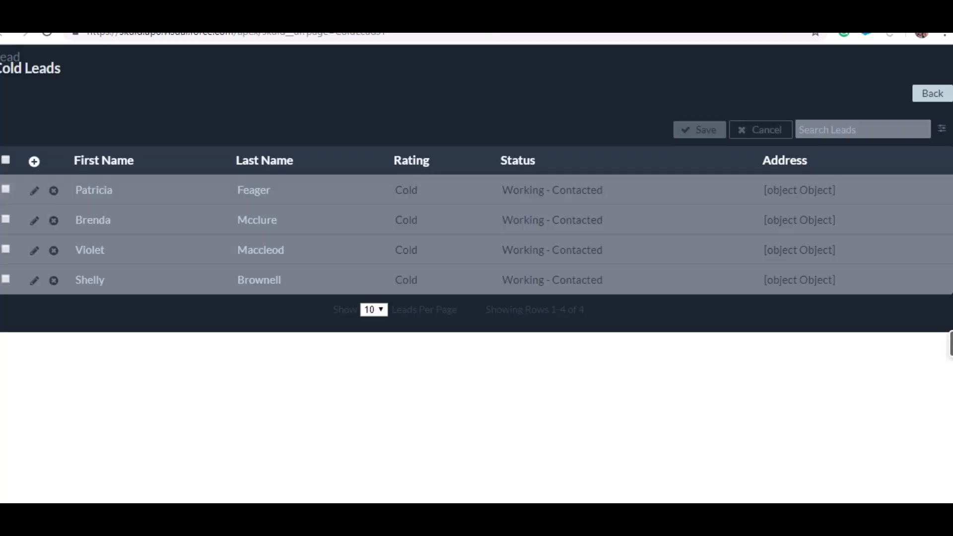
{"action": "left_click", "coordinate": [407, 37]}
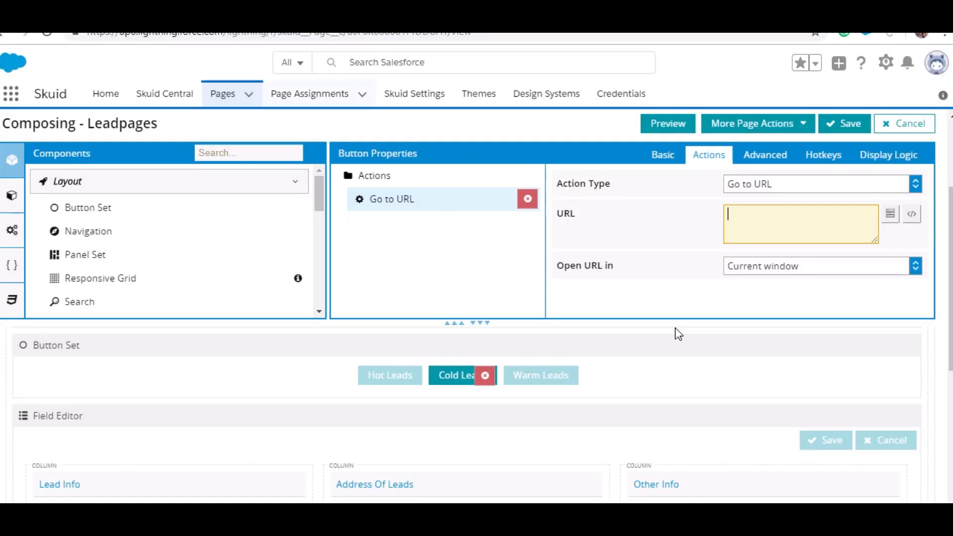
{"action": "key", "text": "ctrl+v"}
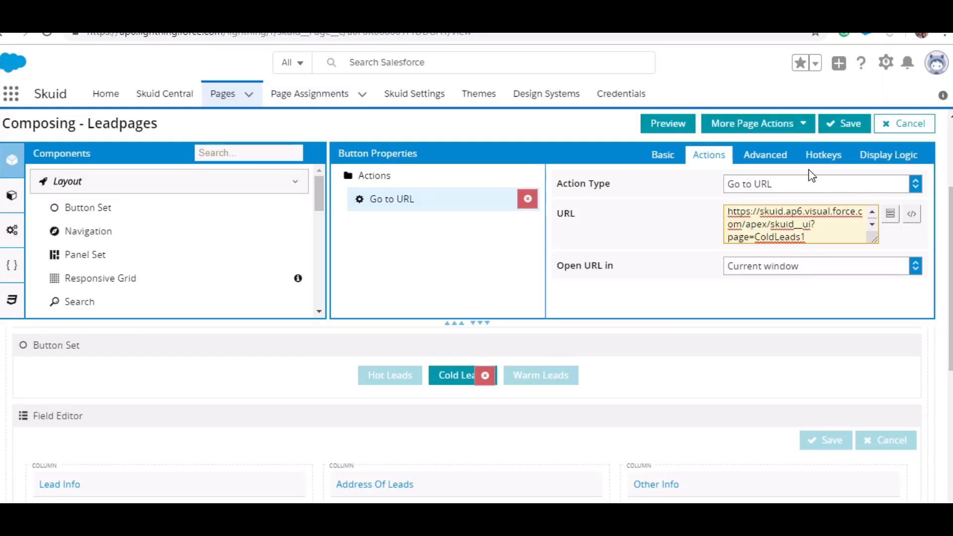
{"action": "left_click", "coordinate": [838, 125]}
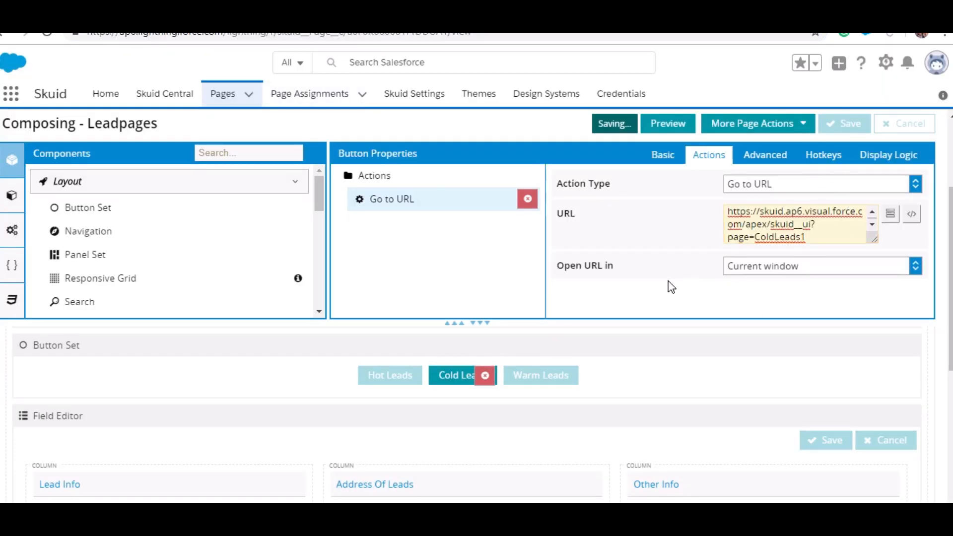
- Add an action to the Warm Leads button and set its type to Go to URL
{"action": "left_click", "coordinate": [541, 376]}
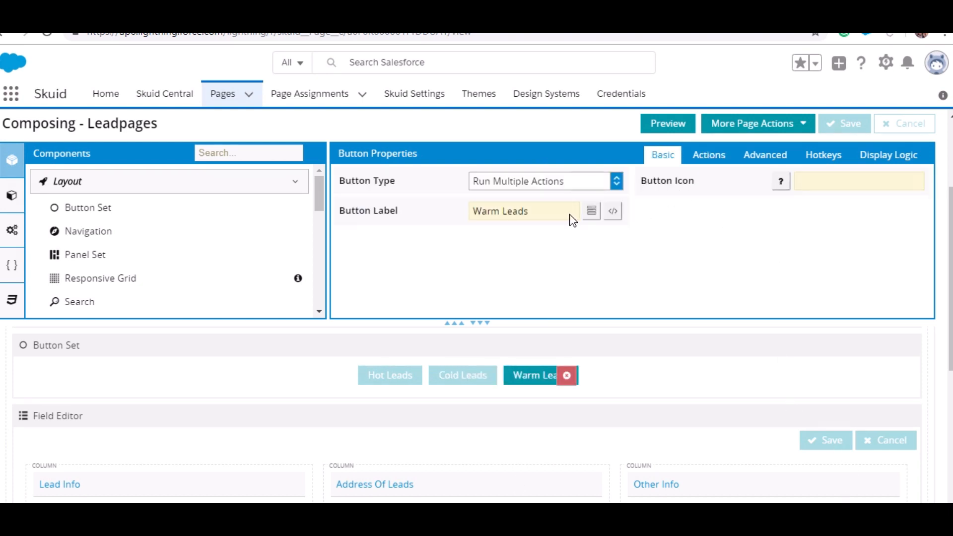
{"action": "left_click", "coordinate": [709, 154]}
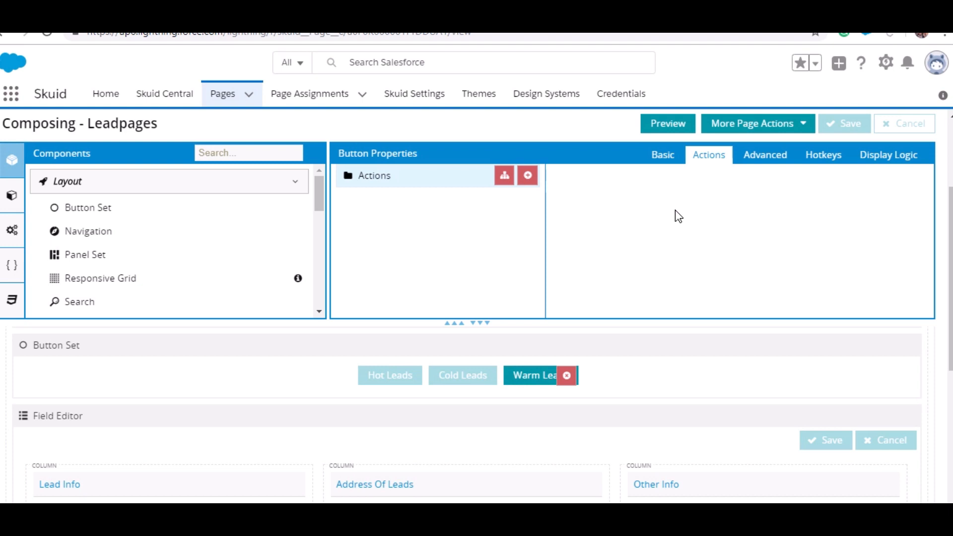
{"action": "left_click", "coordinate": [527, 175]}
{"action": "left_click", "coordinate": [451, 201]}
{"action": "left_click", "coordinate": [859, 184]}
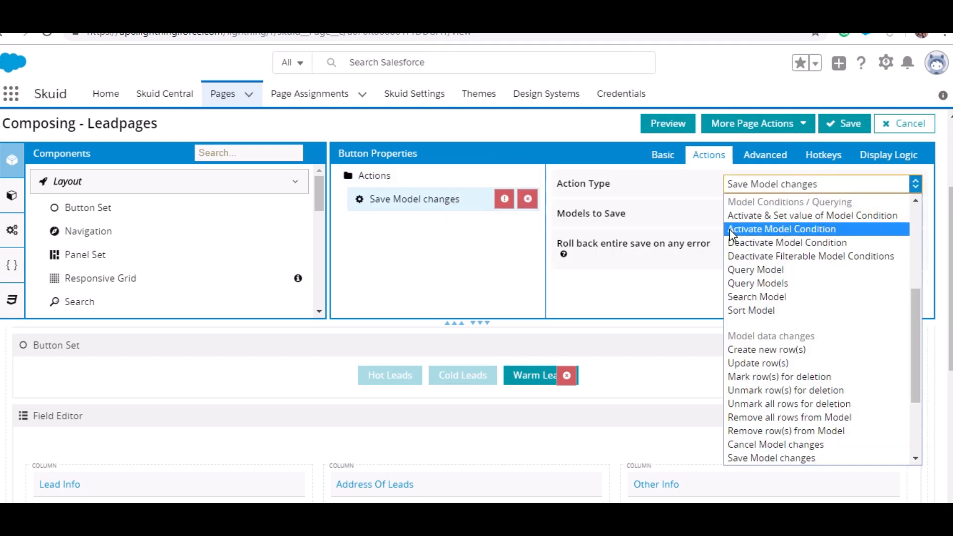
{"action": "scroll", "coordinate": [735, 233], "scroll_direction": "up", "scroll_amount": 4}
{"action": "left_click", "coordinate": [785, 281]}
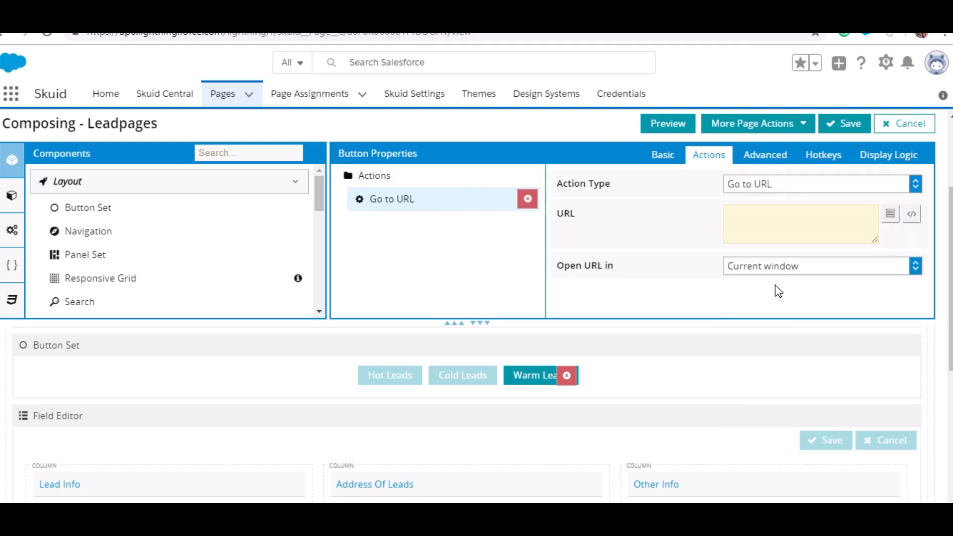
{"action": "left_click", "coordinate": [793, 215]}
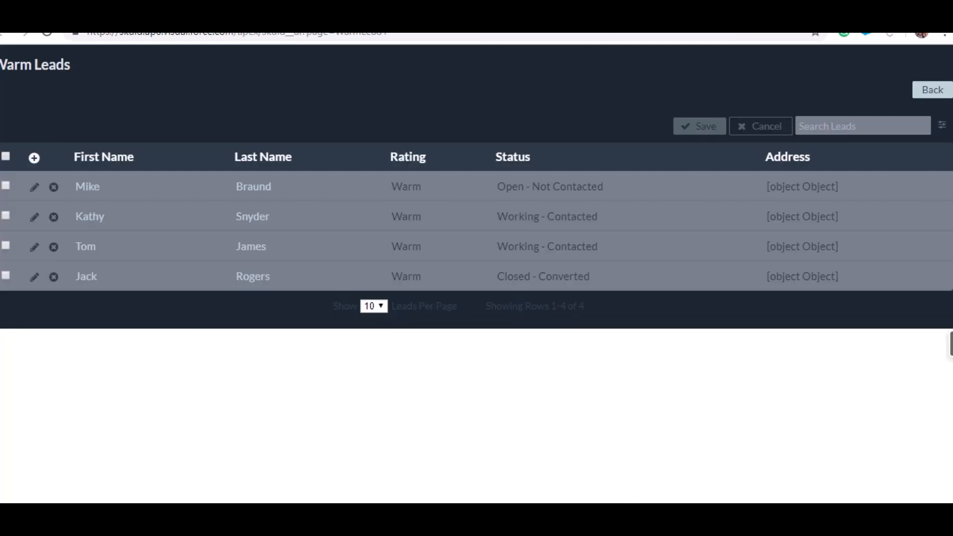
{"action": "left_click", "coordinate": [393, 36]}
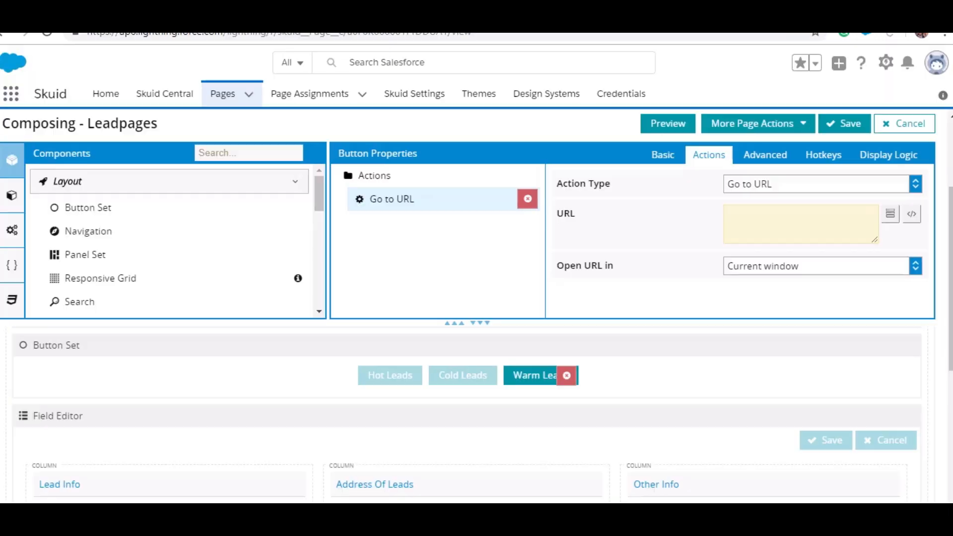
{"action": "key", "text": "ctrl+v"}
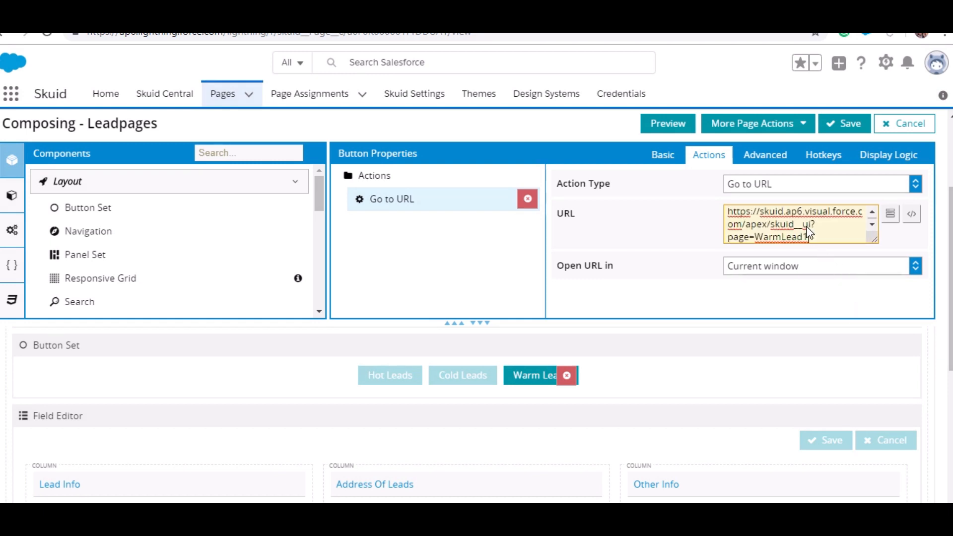
{"action": "left_click", "coordinate": [838, 125]}
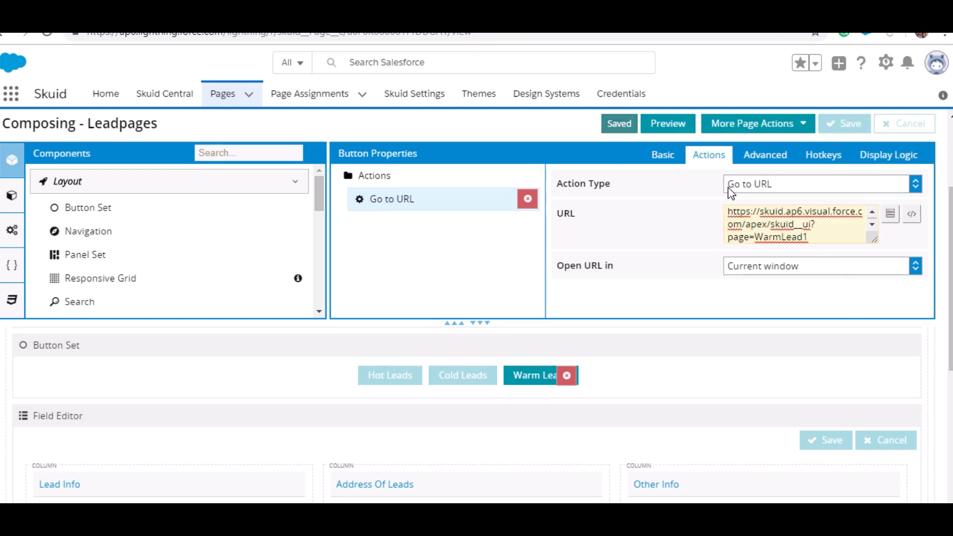
- Preview the Leadpages page, test its Hot Leads button by leaving for the linked page, and return to the composer
{"action": "left_click", "coordinate": [690, 128]}
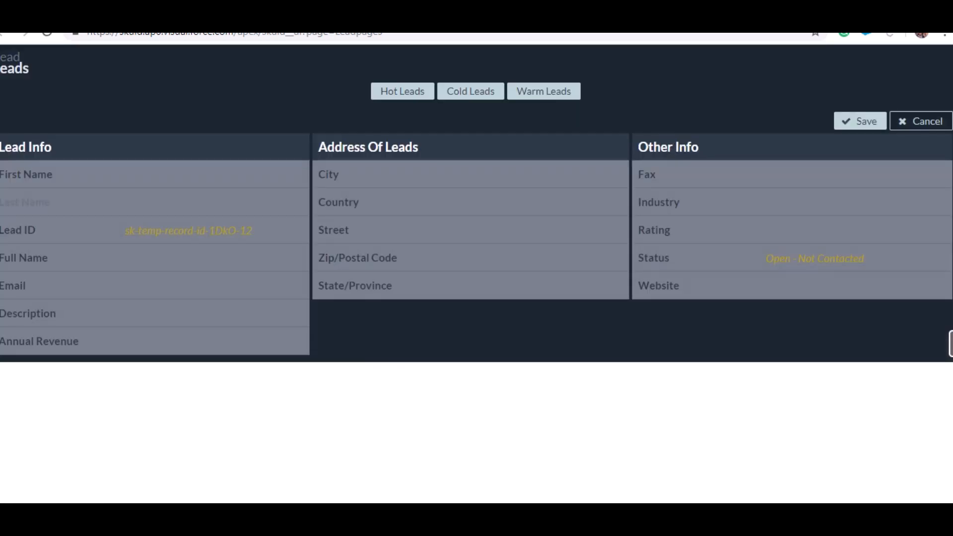
{"action": "left_click", "coordinate": [406, 91]}
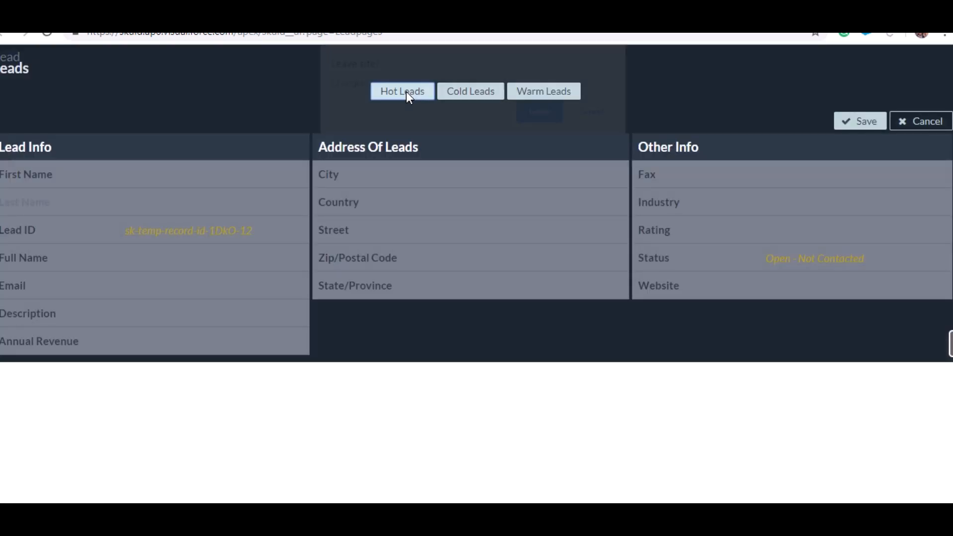
{"action": "left_click", "coordinate": [559, 118]}
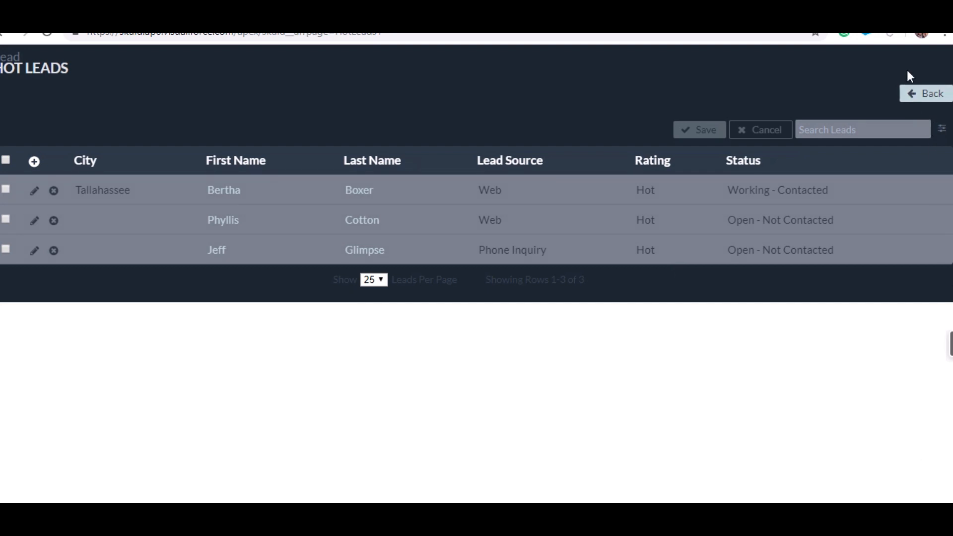
{"action": "left_click_drag", "start_coordinate": [901, 67], "coordinate": [949, 93]}
{"action": "left_click_drag", "start_coordinate": [887, 85], "coordinate": [949, 133]}
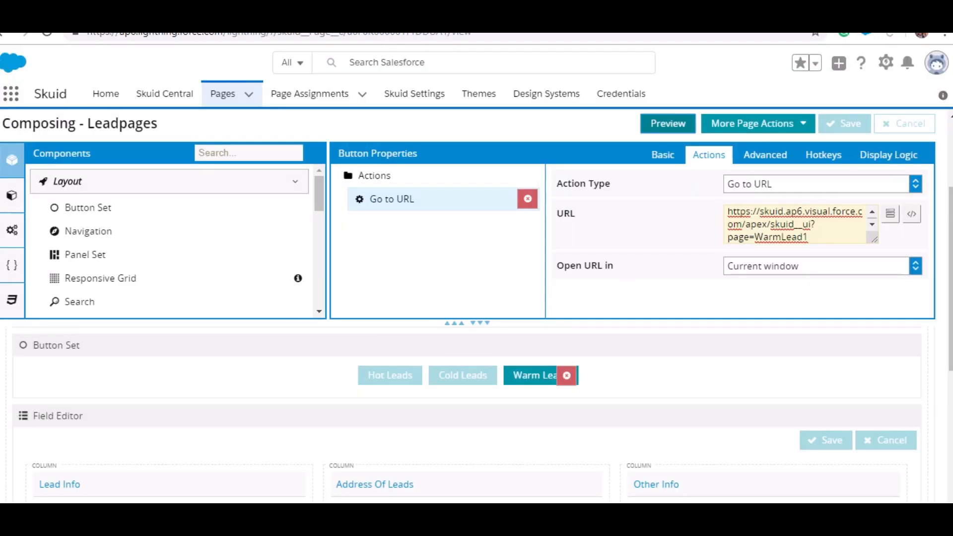
- Preview the Leadpages page, copy its preview address, and return to the composer
{"action": "left_click", "coordinate": [674, 123]}
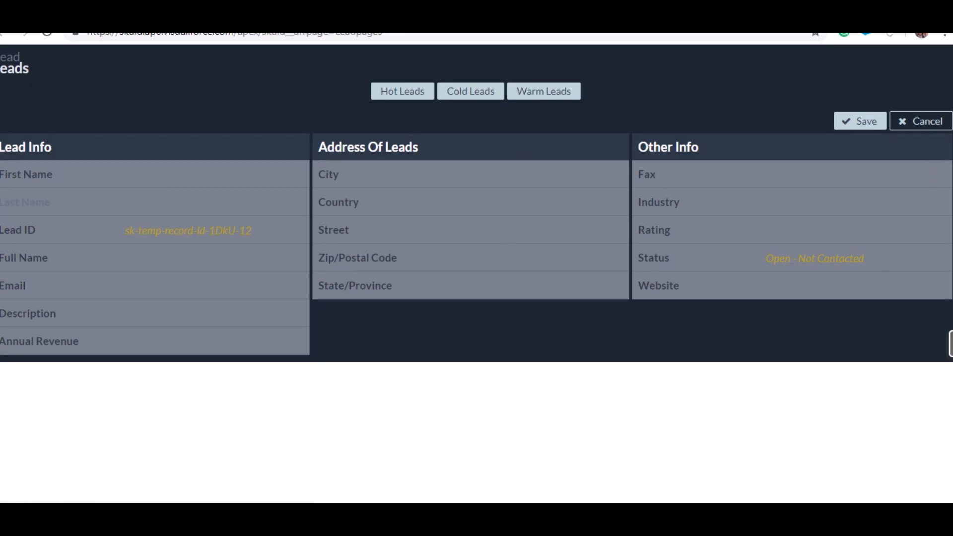
{"action": "left_click", "coordinate": [398, 35]}
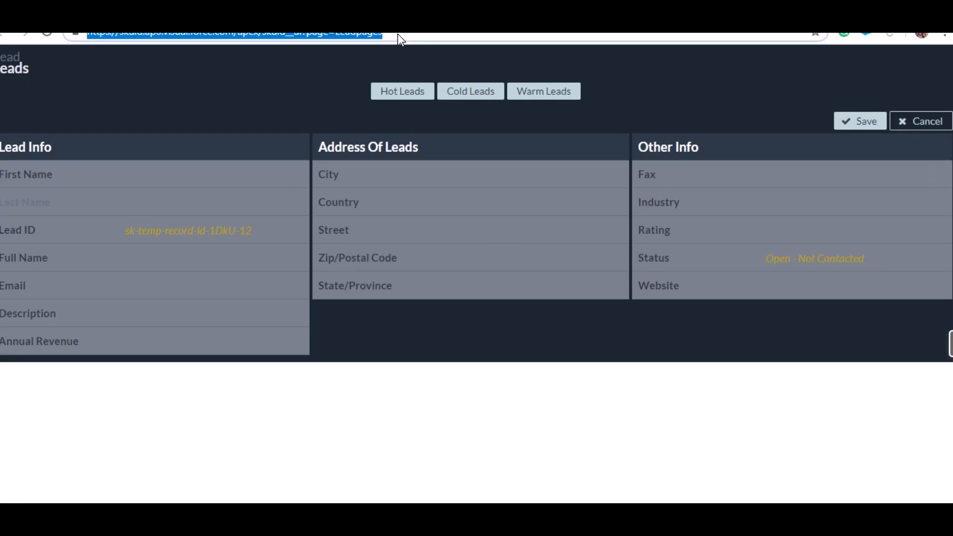
{"action": "key", "text": "ctrl+shift+Tab"}
{"action": "scroll", "coordinate": [492, 356], "scroll_direction": "down", "scroll_amount": 2}
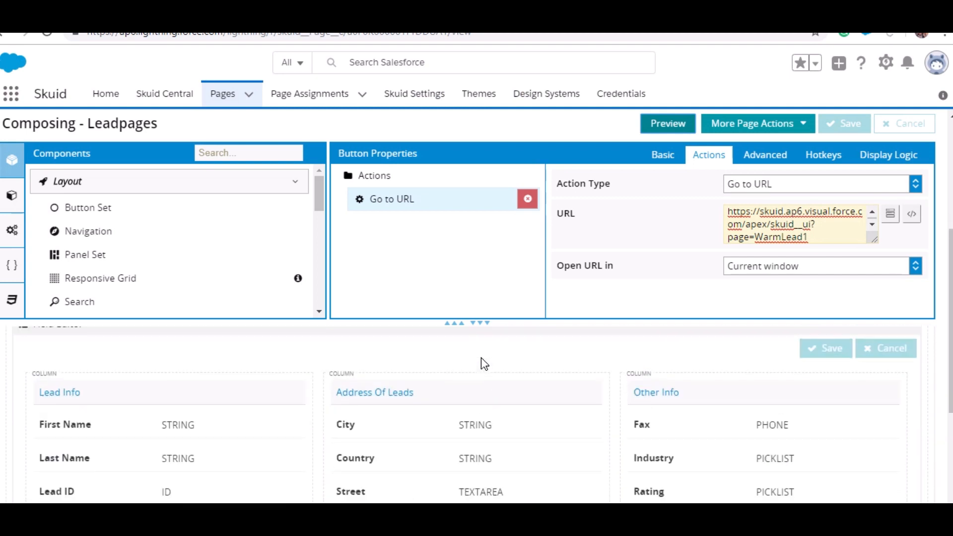
{"action": "scroll", "coordinate": [481, 357], "scroll_direction": "up", "scroll_amount": 5}
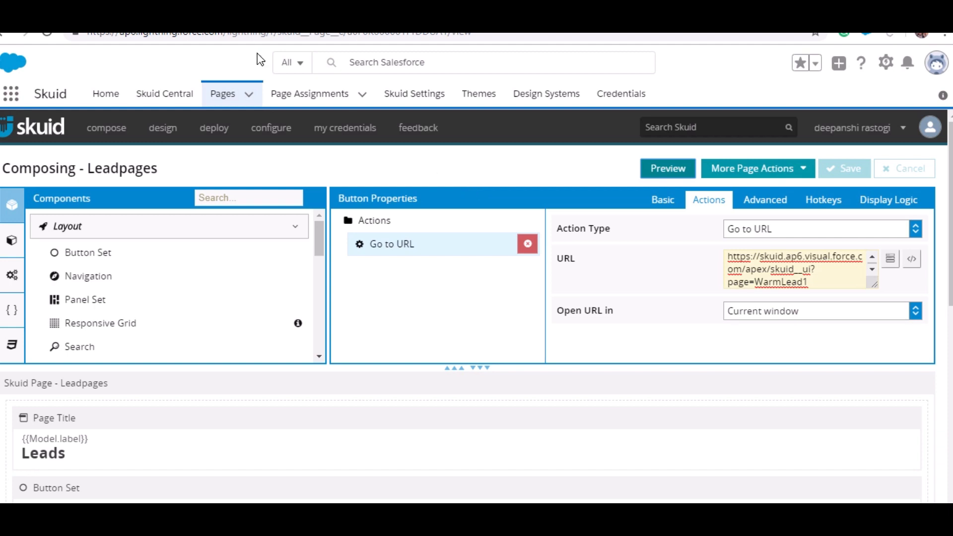
- Open the ColdLeads1 page in the composer and select its Back button
{"action": "left_click", "coordinate": [249, 94]}
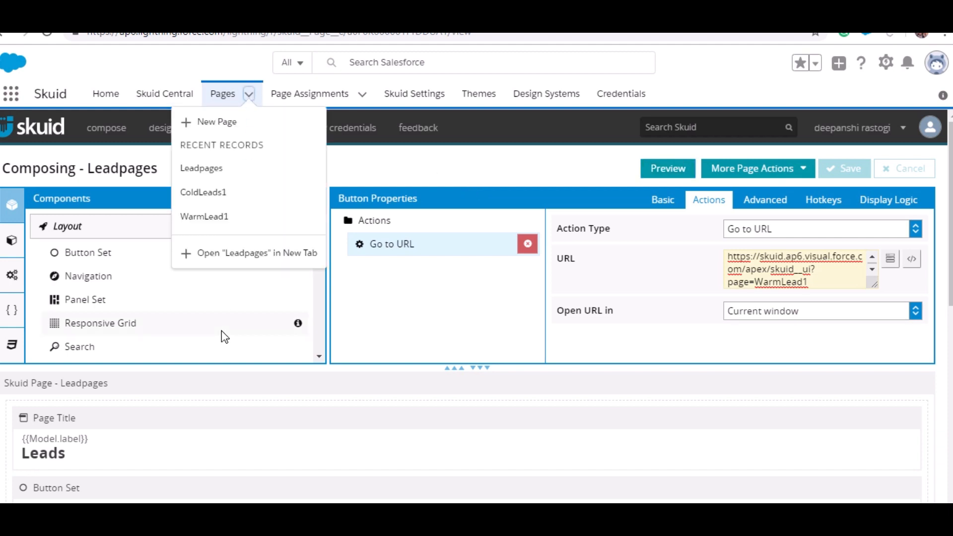
{"action": "left_click", "coordinate": [243, 193]}
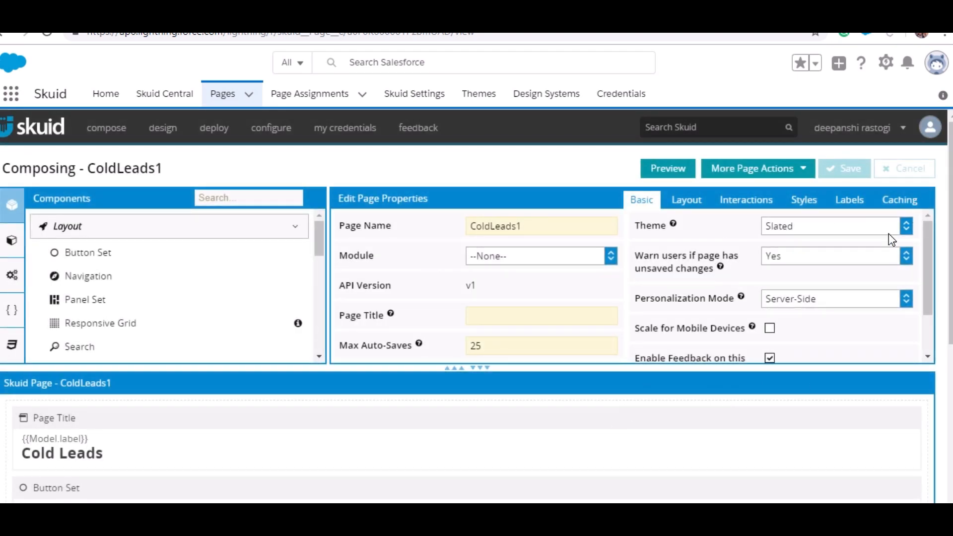
{"action": "scroll", "coordinate": [888, 233], "scroll_direction": "down", "scroll_amount": 5}
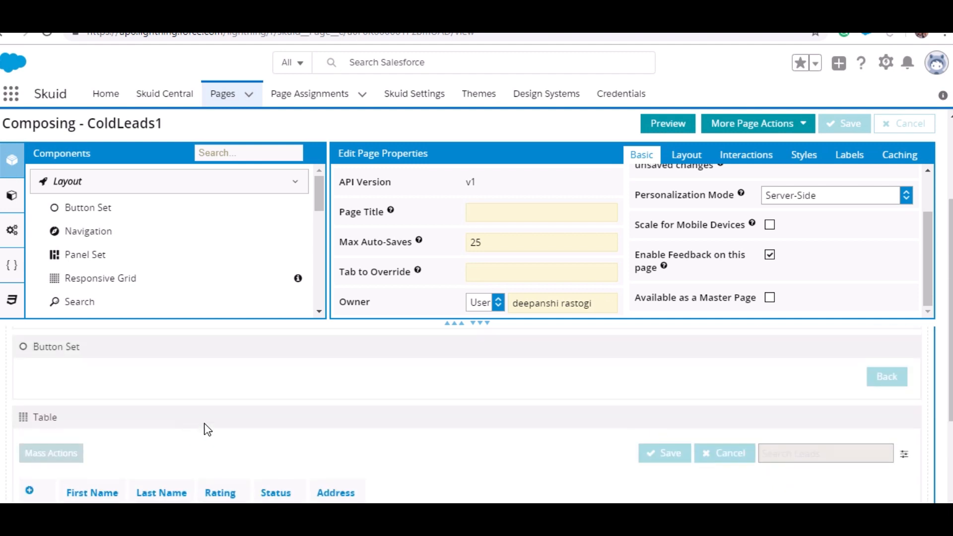
{"action": "left_click", "coordinate": [290, 431]}
{"action": "left_click", "coordinate": [842, 379]}
{"action": "left_click", "coordinate": [893, 378]}
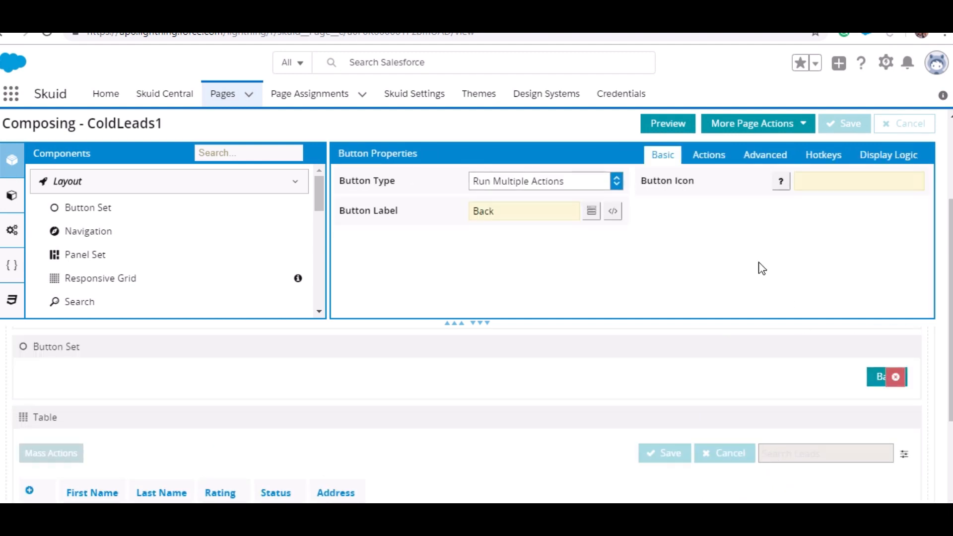
- Add an action to the Cold Leads page's Back button and set its type to Go to URL
{"action": "left_click", "coordinate": [708, 155]}
{"action": "left_click", "coordinate": [528, 175]}
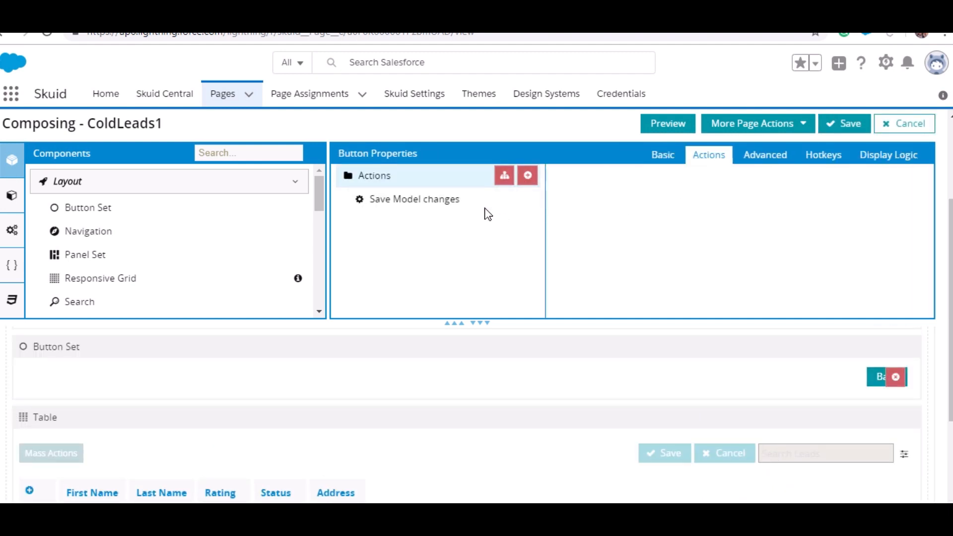
{"action": "left_click", "coordinate": [479, 197]}
{"action": "left_click", "coordinate": [847, 183]}
{"action": "scroll", "coordinate": [758, 306], "scroll_direction": "up", "scroll_amount": 1}
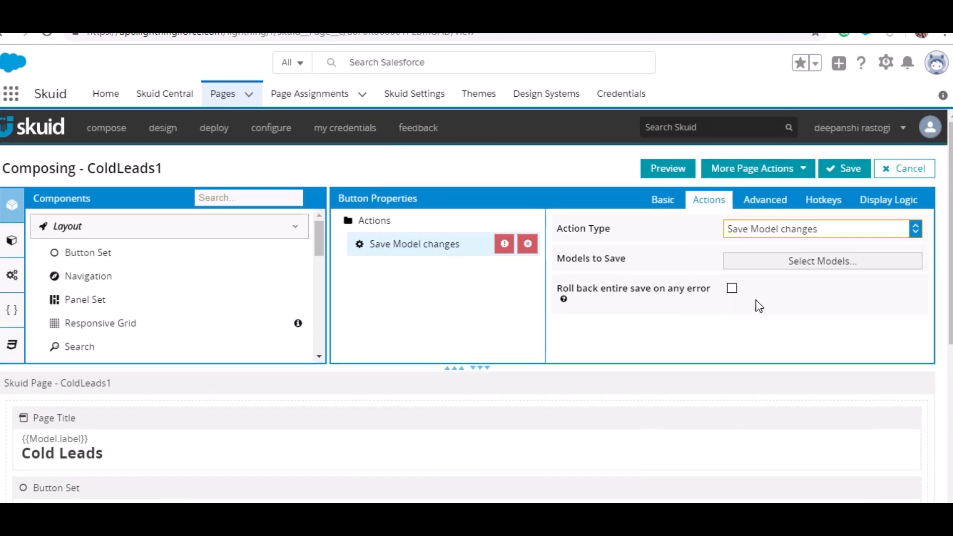
{"action": "left_click", "coordinate": [802, 228]}
{"action": "scroll", "coordinate": [801, 373], "scroll_direction": "up", "scroll_amount": 5}
{"action": "left_click", "coordinate": [794, 326]}
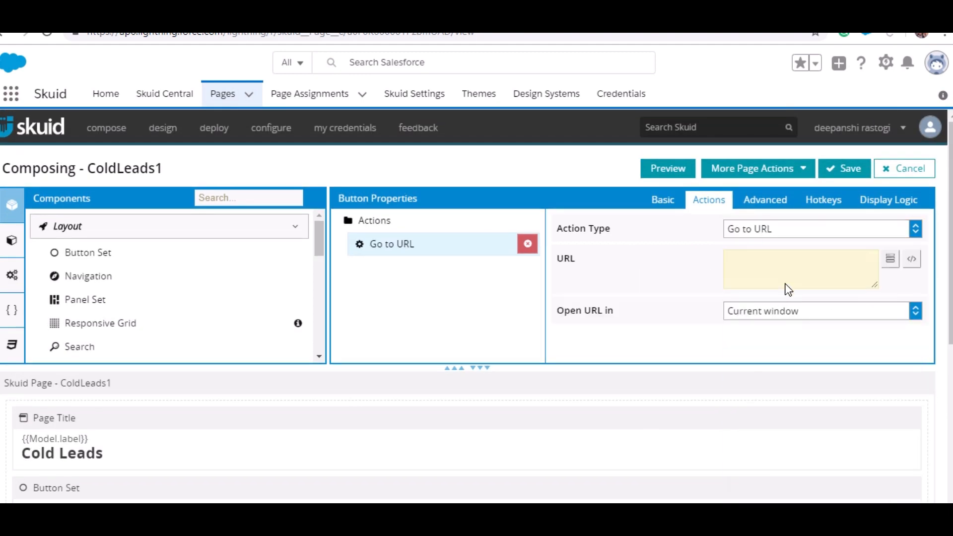
{"action": "left_click", "coordinate": [789, 284]}
{"action": "key", "text": "ctrl+v"}
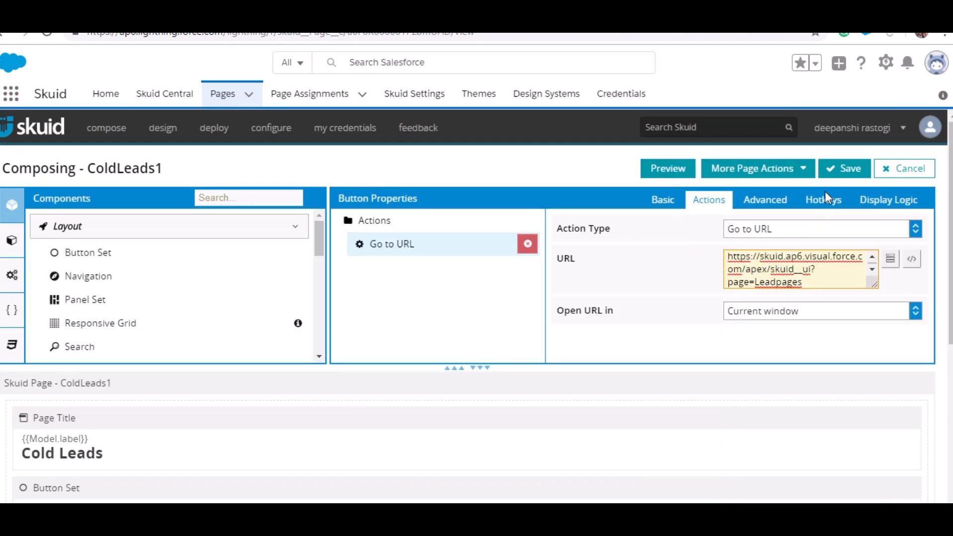
{"action": "left_click", "coordinate": [834, 173]}
{"action": "left_click", "coordinate": [669, 170]}
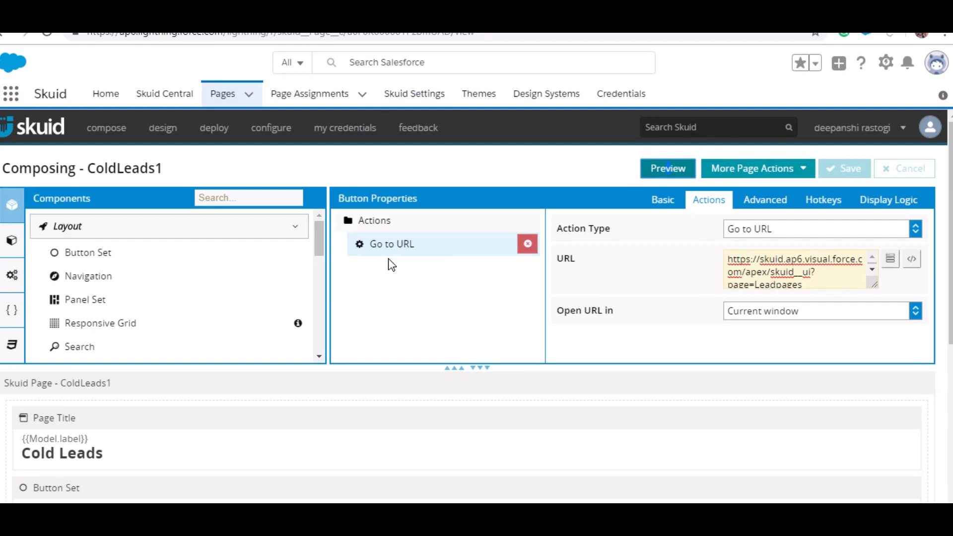
- Reopen the ColdLeads1 page and check the saved Go to URL action of its Back button
{"action": "left_click", "coordinate": [249, 94]}
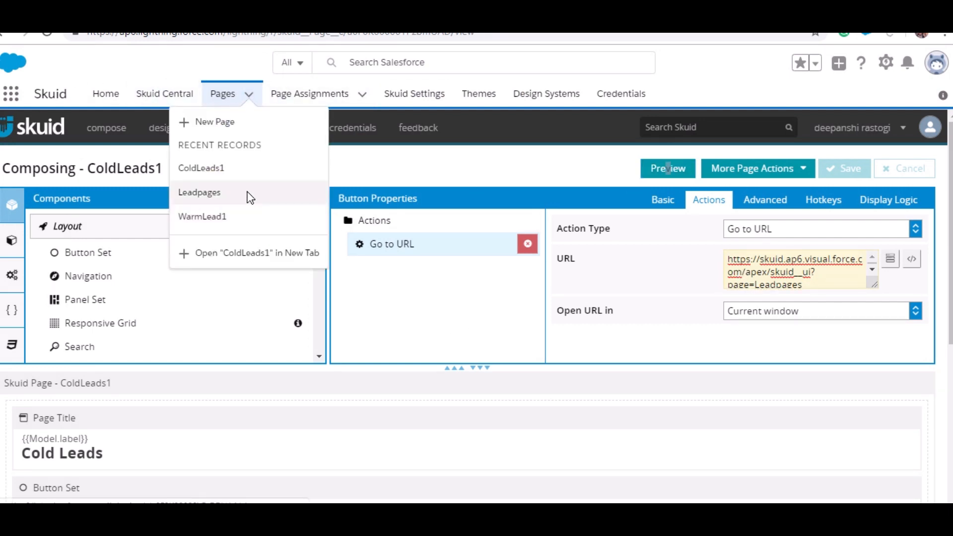
{"action": "left_click", "coordinate": [262, 178]}
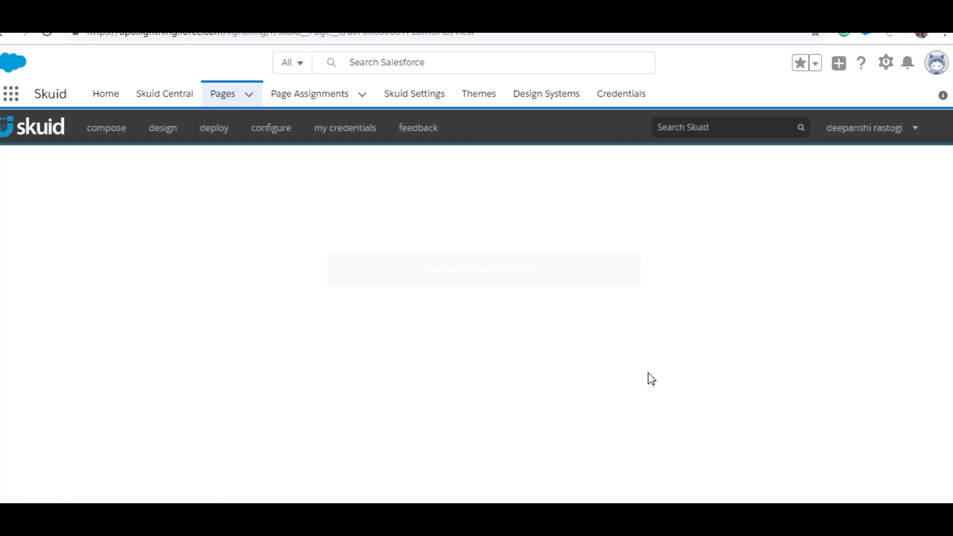
{"action": "scroll", "coordinate": [666, 361], "scroll_direction": "down", "scroll_amount": 2}
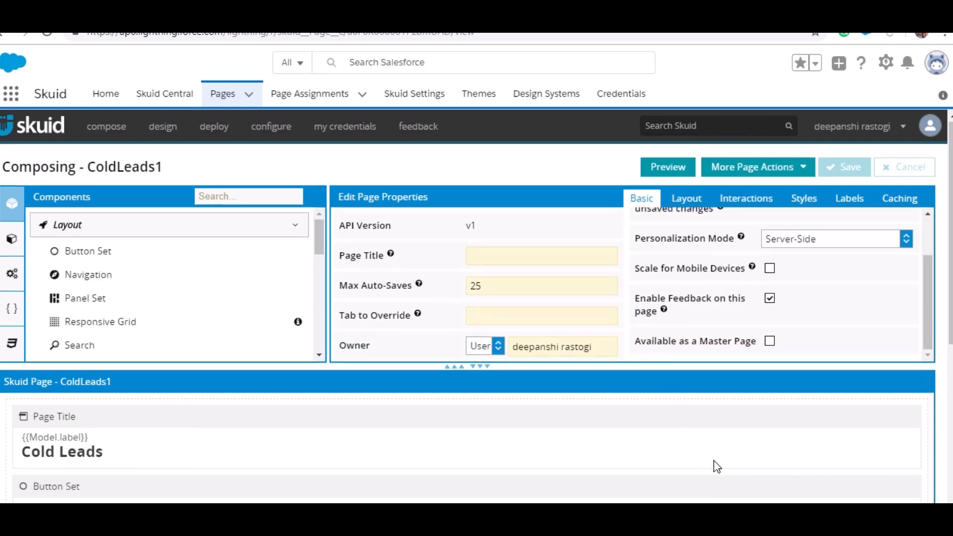
{"action": "scroll", "coordinate": [315, 455], "scroll_direction": "down", "scroll_amount": 4}
{"action": "left_click", "coordinate": [415, 392]}
{"action": "left_click", "coordinate": [886, 375]}
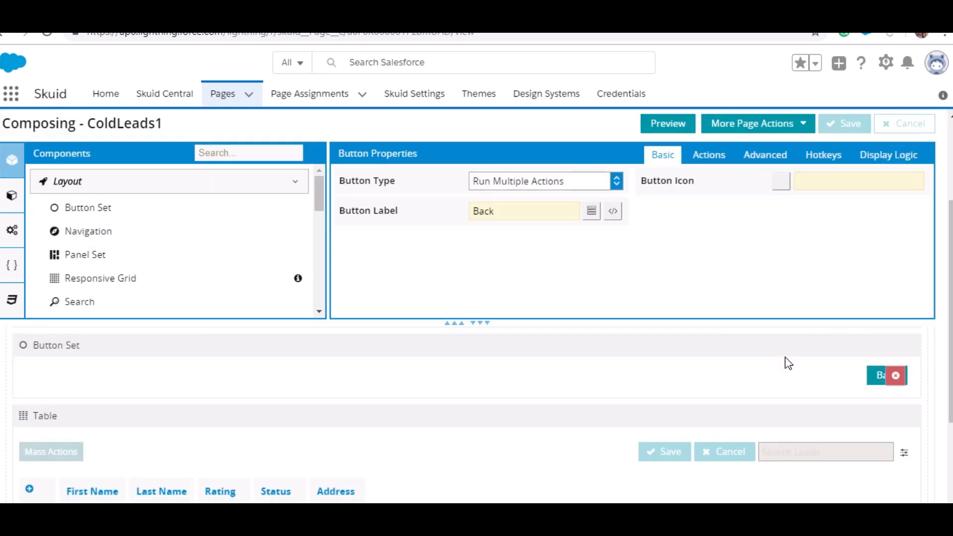
{"action": "left_click", "coordinate": [700, 152]}
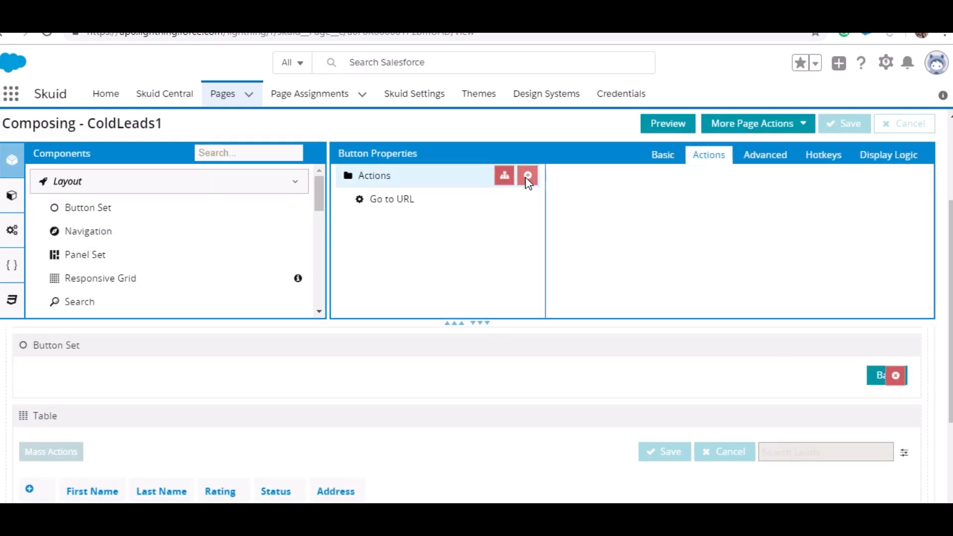
{"action": "left_click", "coordinate": [433, 206]}
- Open the WarmLead1 page in the composer and select its Back button
{"action": "left_click", "coordinate": [251, 98]}
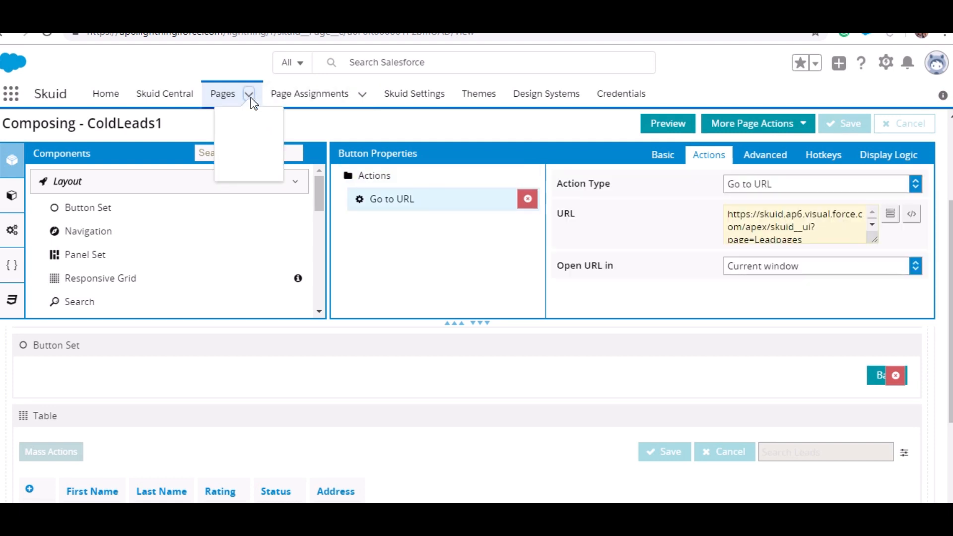
{"action": "left_click", "coordinate": [202, 217]}
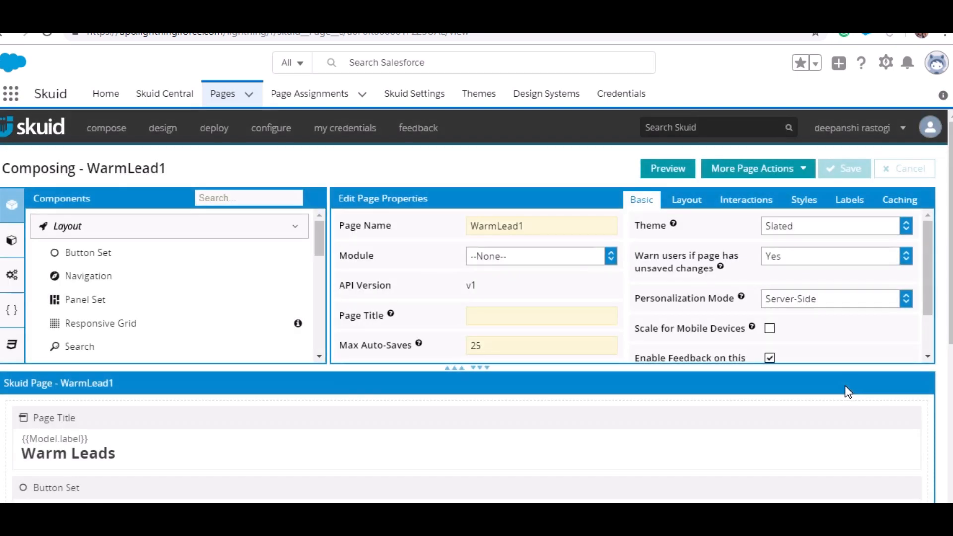
{"action": "scroll", "coordinate": [692, 358], "scroll_direction": "down", "scroll_amount": 1}
{"action": "scroll", "coordinate": [504, 426], "scroll_direction": "down", "scroll_amount": 1}
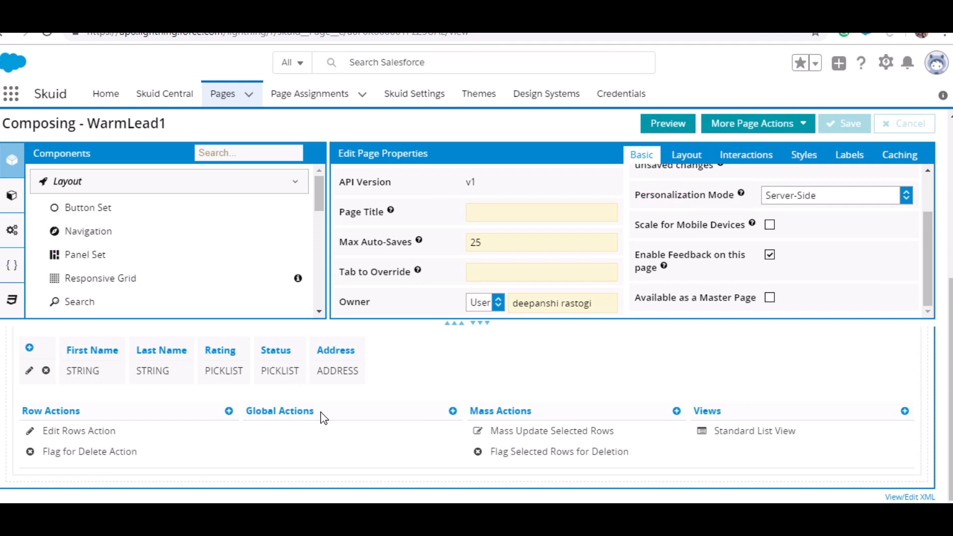
{"action": "left_click", "coordinate": [162, 347]}
{"action": "scroll", "coordinate": [660, 420], "scroll_direction": "up", "scroll_amount": 3}
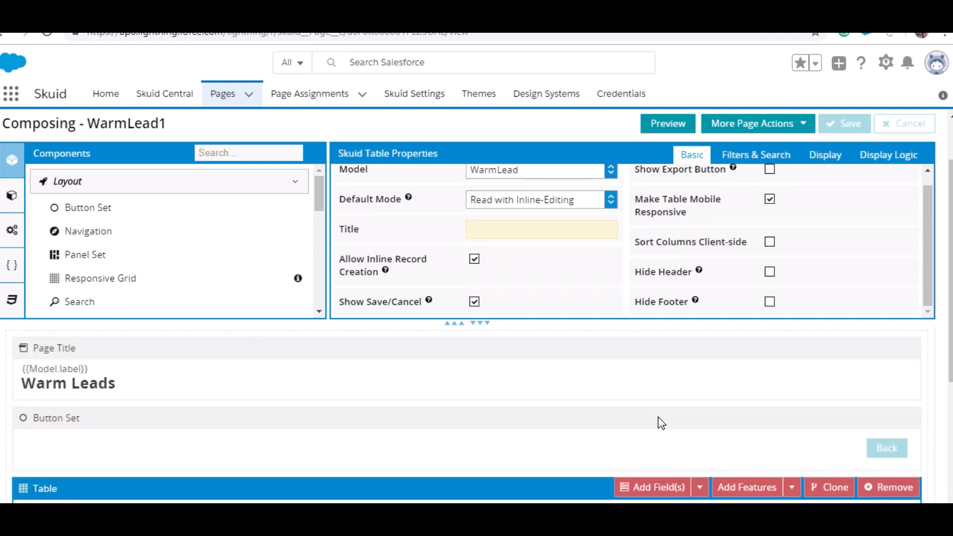
{"action": "left_click", "coordinate": [873, 449]}
{"action": "left_click", "coordinate": [888, 449]}
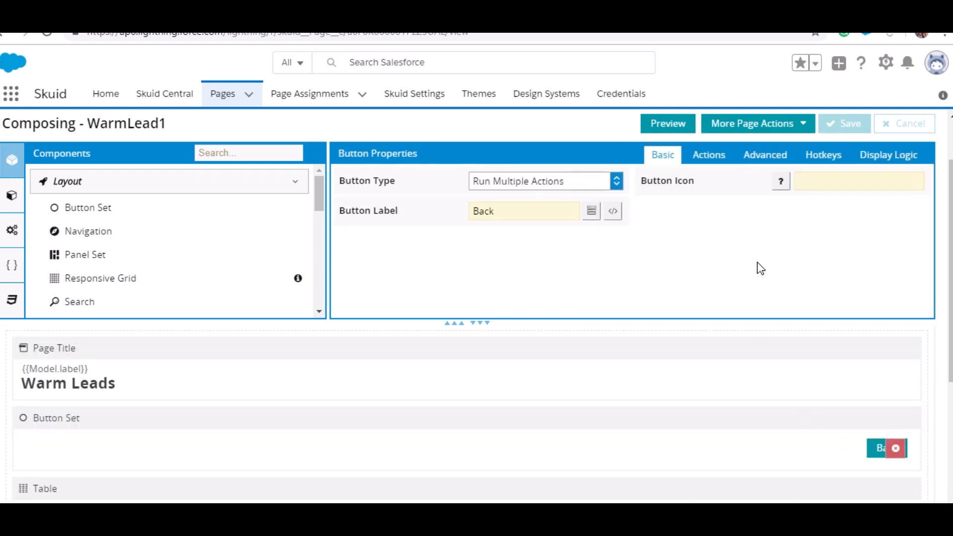
- Add an action to the Warm Leads page's Back button and set its type to Go to URL
{"action": "left_click", "coordinate": [713, 157]}
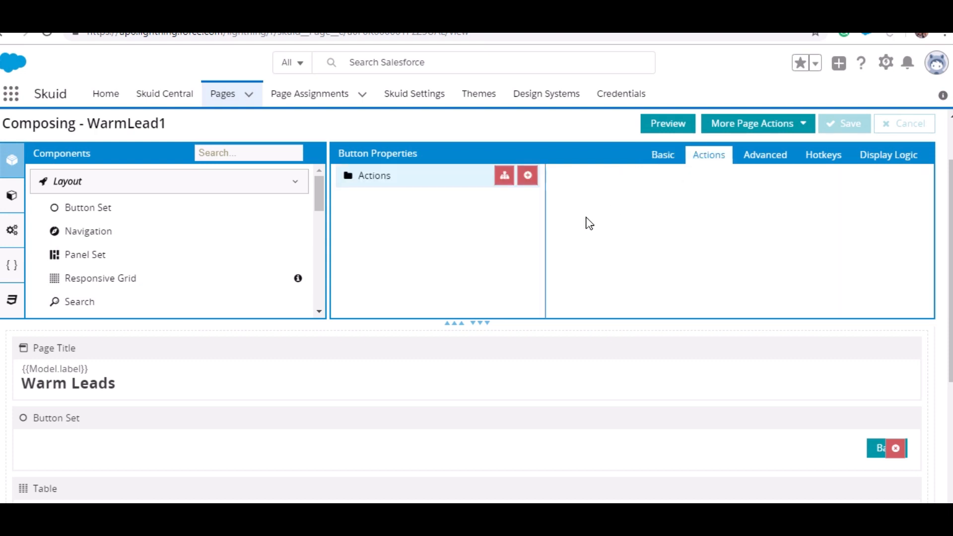
{"action": "left_click", "coordinate": [527, 176]}
{"action": "left_click", "coordinate": [472, 194]}
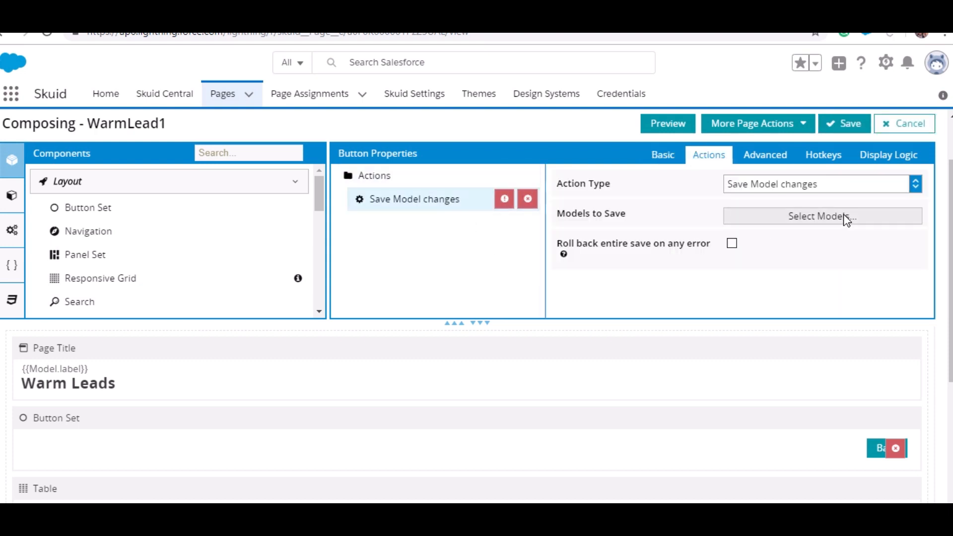
{"action": "left_click", "coordinate": [864, 187]}
{"action": "scroll", "coordinate": [794, 226], "scroll_direction": "up", "scroll_amount": 4}
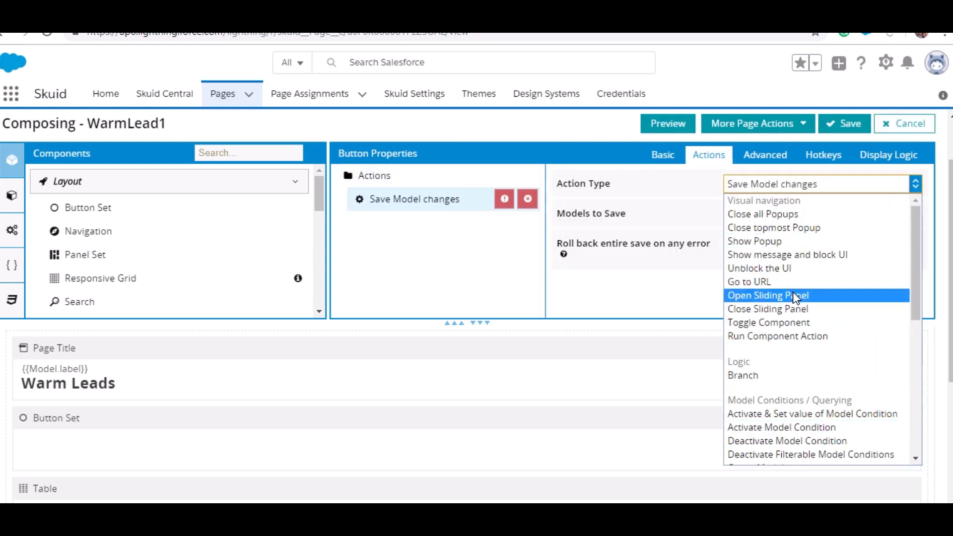
{"action": "left_click", "coordinate": [799, 281]}
{"action": "left_click", "coordinate": [789, 226]}
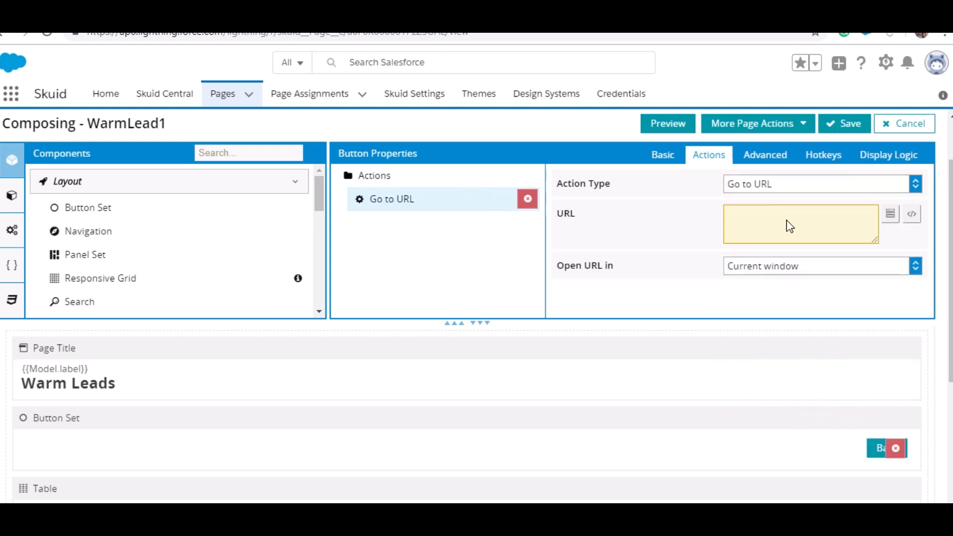
{"action": "key", "text": "ctrl+v"}
{"action": "left_click", "coordinate": [838, 122]}
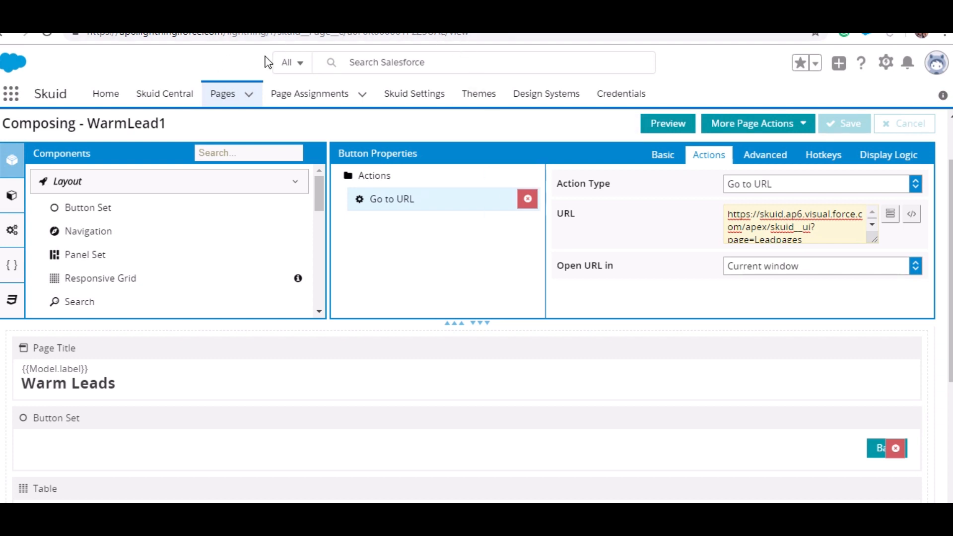
- Open the HotLeads1 page and add an action of type Go to URL to its Back button
{"action": "left_click", "coordinate": [236, 96]}
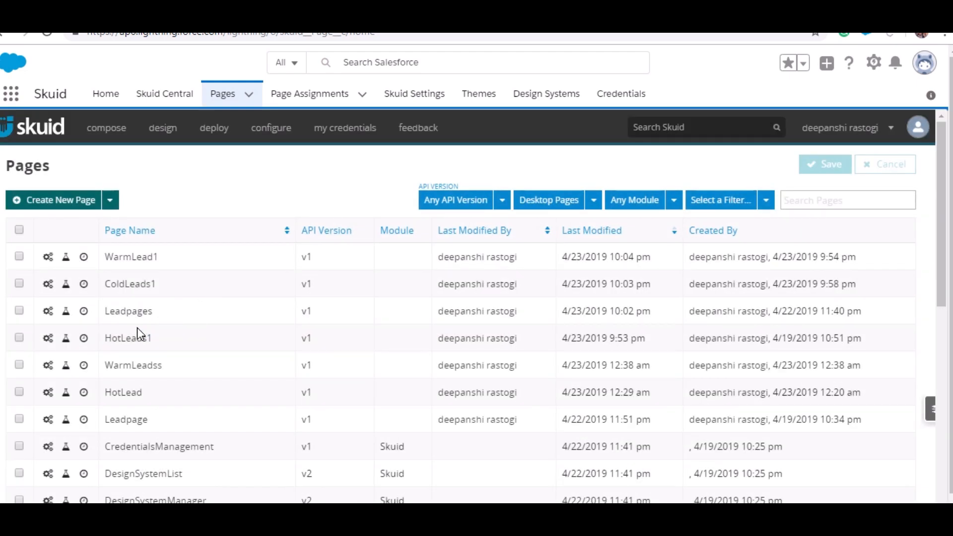
{"action": "left_click", "coordinate": [129, 338]}
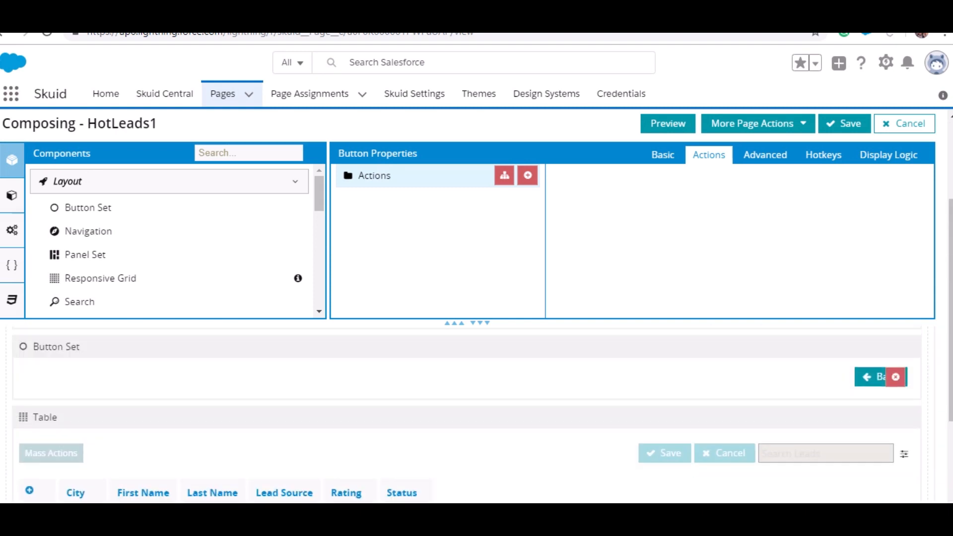
{"action": "left_click", "coordinate": [529, 175]}
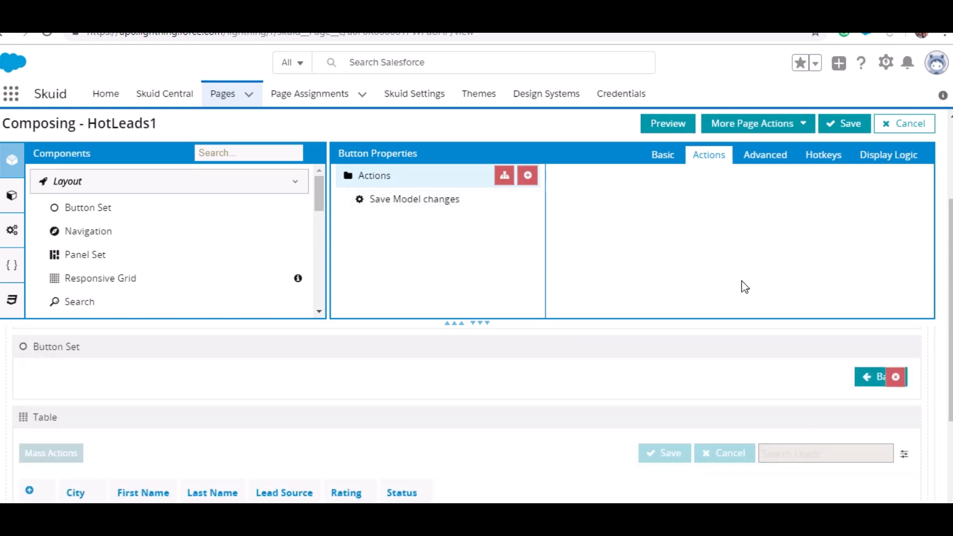
{"action": "left_click", "coordinate": [484, 202]}
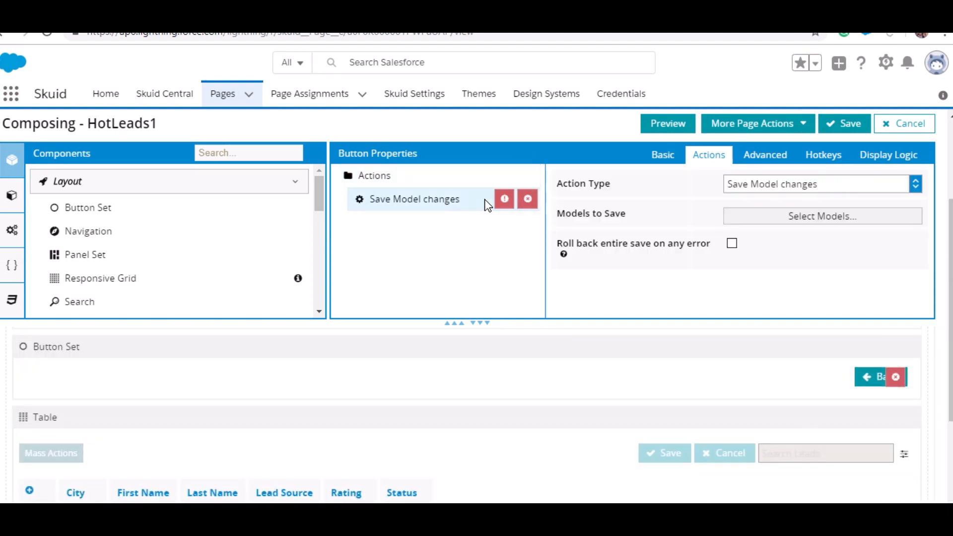
{"action": "left_click", "coordinate": [880, 185]}
{"action": "scroll", "coordinate": [786, 221], "scroll_direction": "up", "scroll_amount": 5}
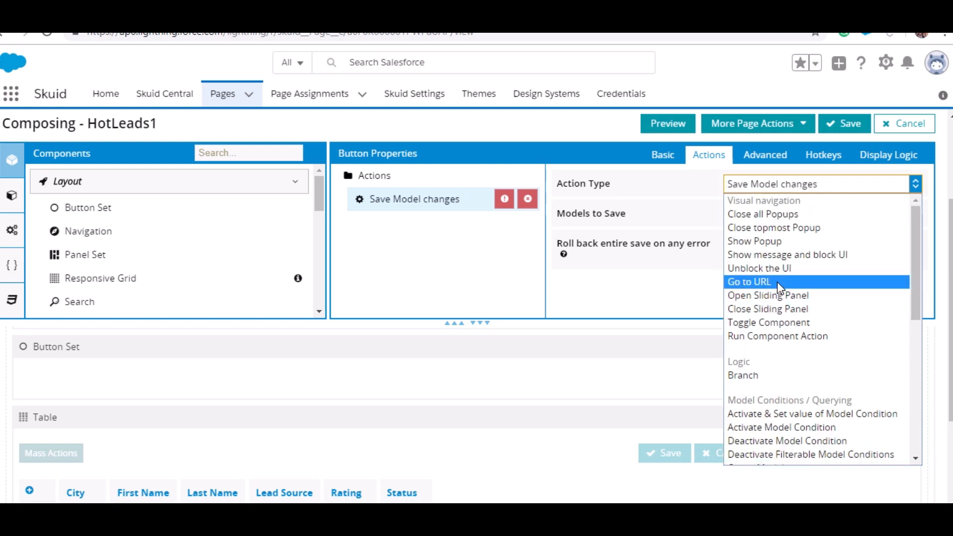
{"action": "left_click", "coordinate": [759, 282]}
{"action": "left_click", "coordinate": [776, 240]}
{"action": "key", "text": "ctrl+v"}
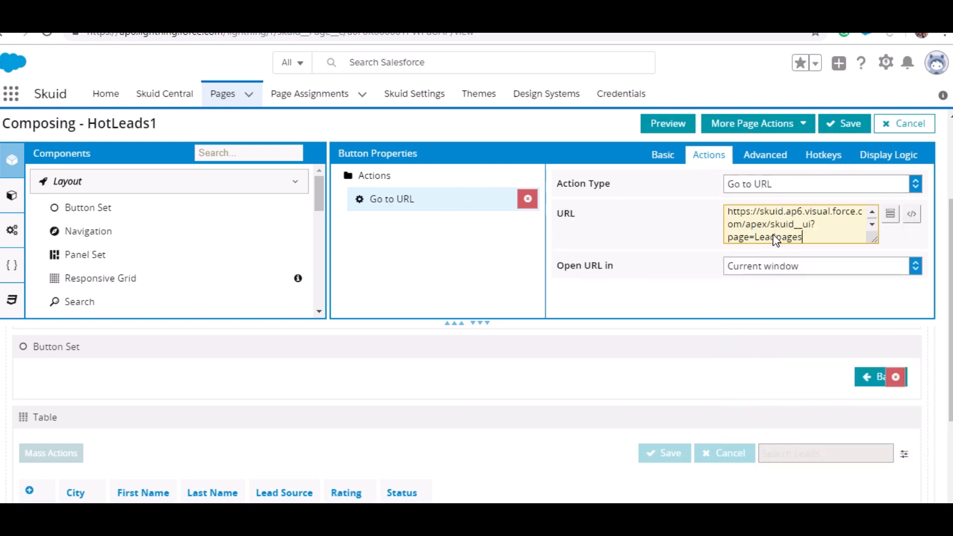
{"action": "left_click", "coordinate": [847, 131]}
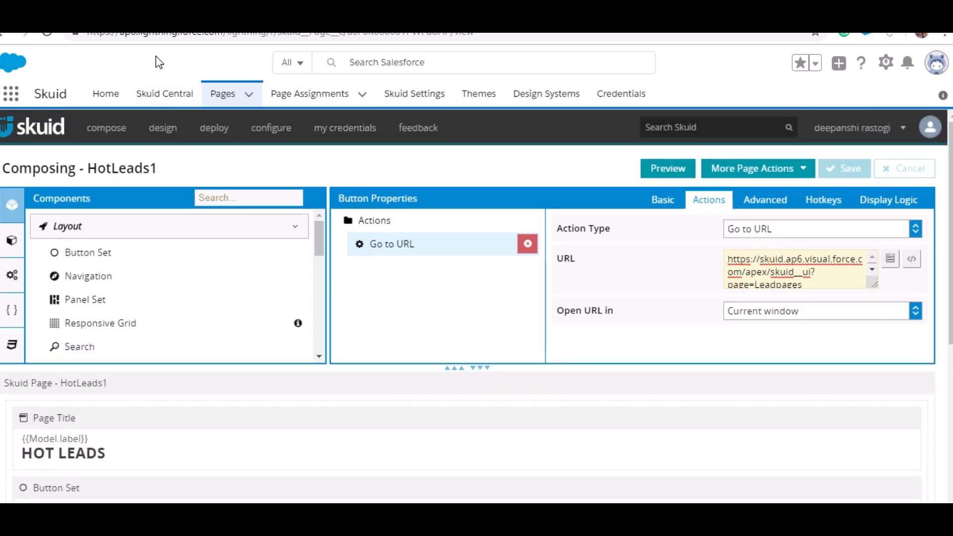
- Open the Leadpages page from the list of Skuid pages and preview it
{"action": "left_click", "coordinate": [226, 93]}
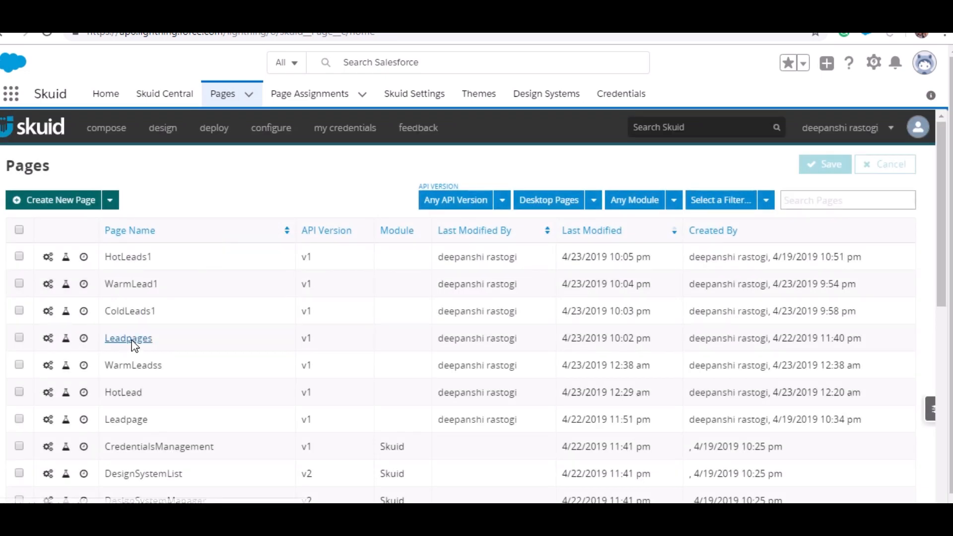
{"action": "left_click", "coordinate": [135, 340]}
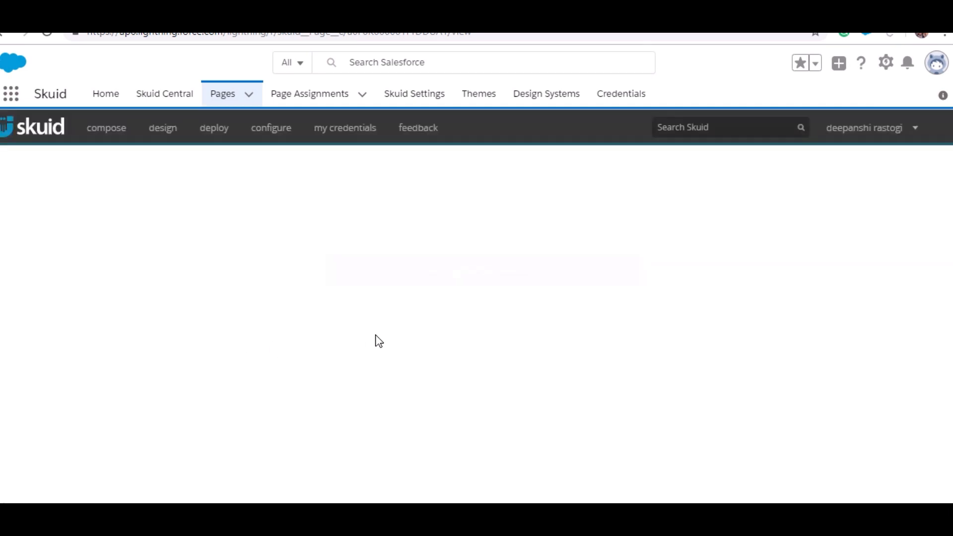
{"action": "scroll", "coordinate": [55, 328], "scroll_direction": "down", "scroll_amount": 3}
{"action": "scroll", "coordinate": [174, 330], "scroll_direction": "up", "scroll_amount": 2}
{"action": "scroll", "coordinate": [173, 336], "scroll_direction": "up", "scroll_amount": 2}
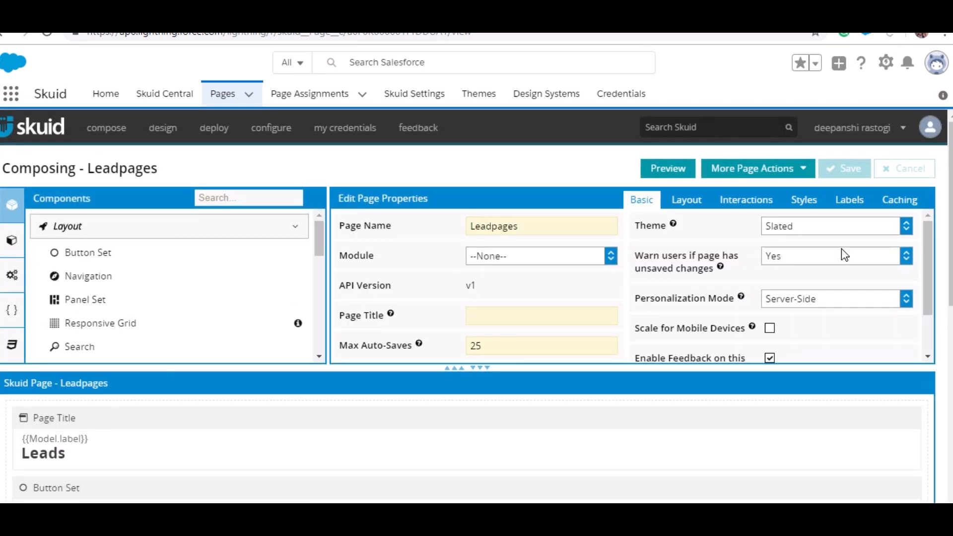
{"action": "left_click", "coordinate": [652, 172]}
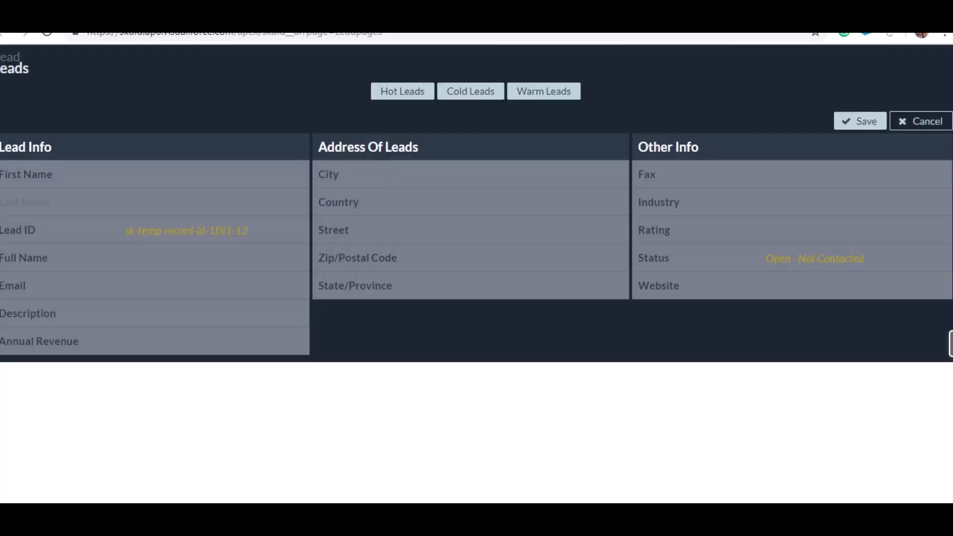
- Test the Hot Leads, Cold Leads and Warm Leads buttons and each linked page's Back button in the preview
{"action": "left_click", "coordinate": [404, 90]}
{"action": "left_click", "coordinate": [526, 107]}
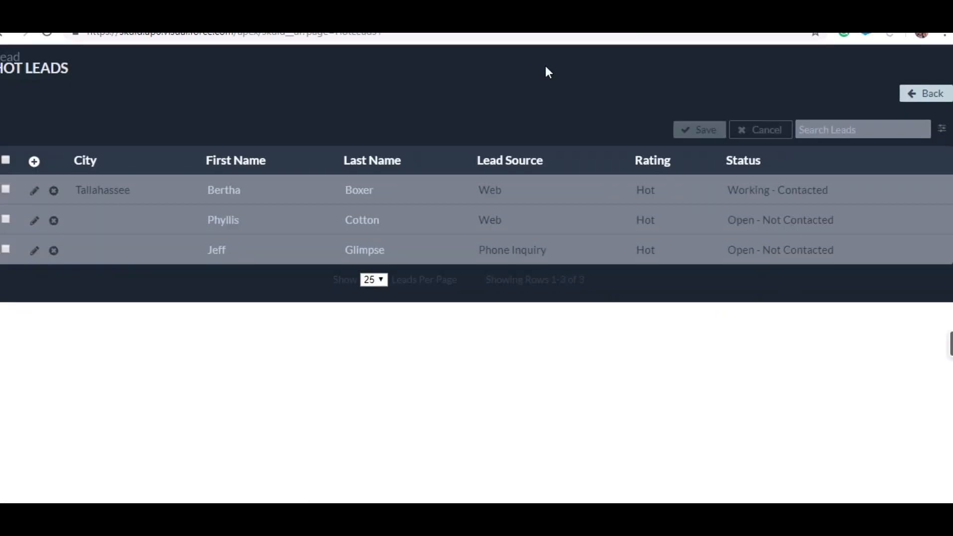
{"action": "left_click", "coordinate": [919, 93]}
{"action": "left_click", "coordinate": [469, 93]}
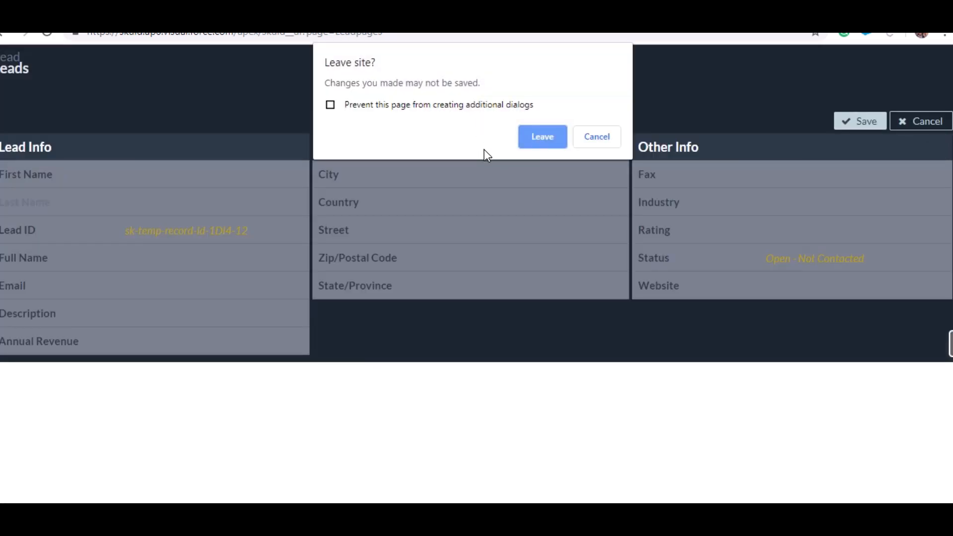
{"action": "left_click", "coordinate": [535, 138]}
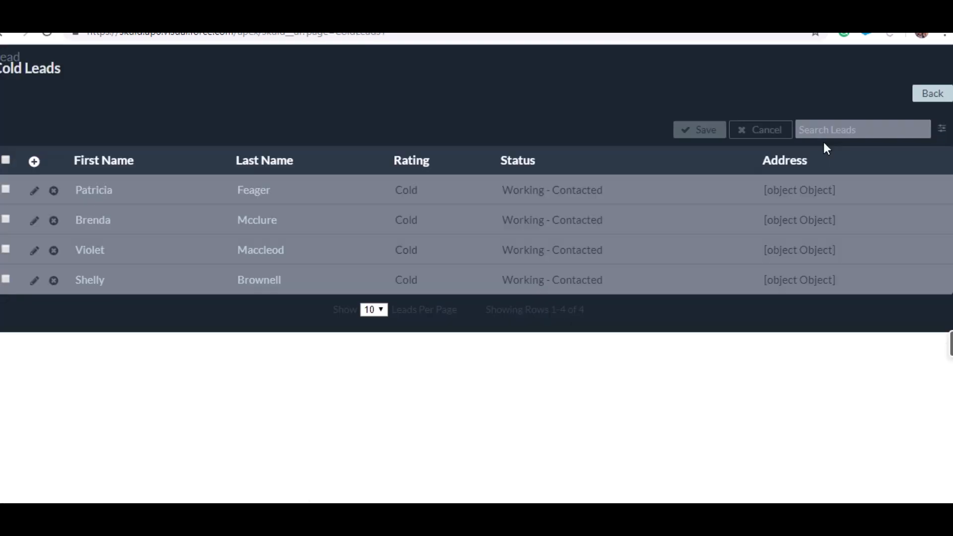
{"action": "left_click", "coordinate": [916, 100]}
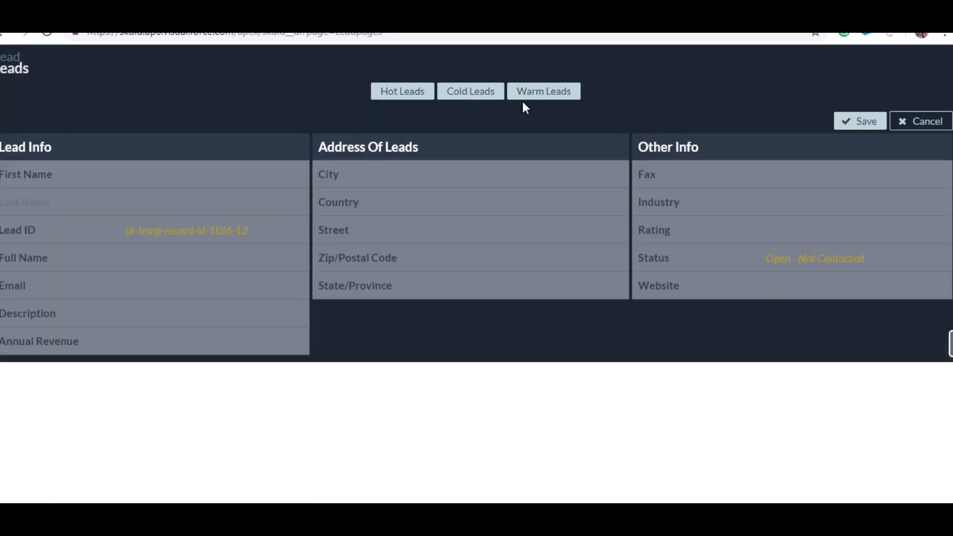
{"action": "left_click", "coordinate": [533, 92]}
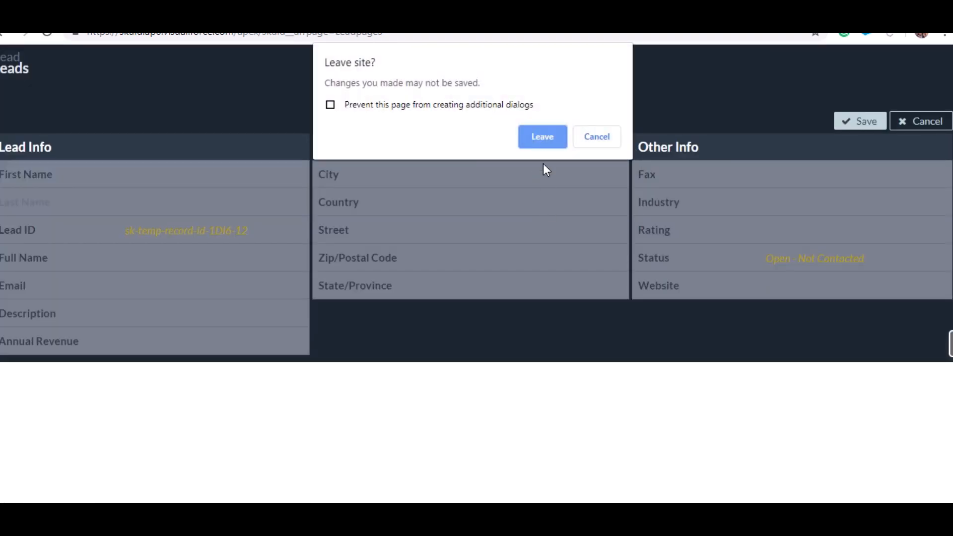
{"action": "left_click", "coordinate": [542, 137]}
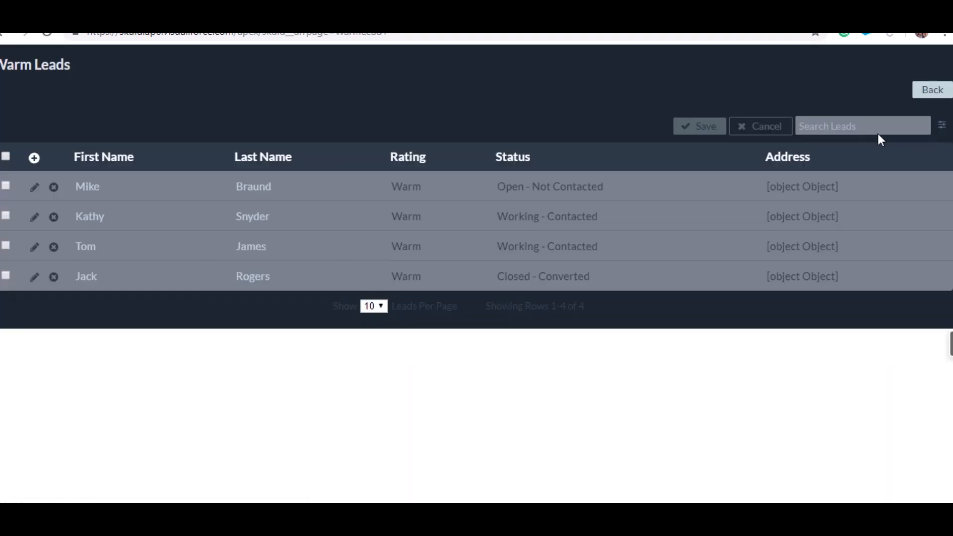
{"action": "left_click", "coordinate": [925, 91]}
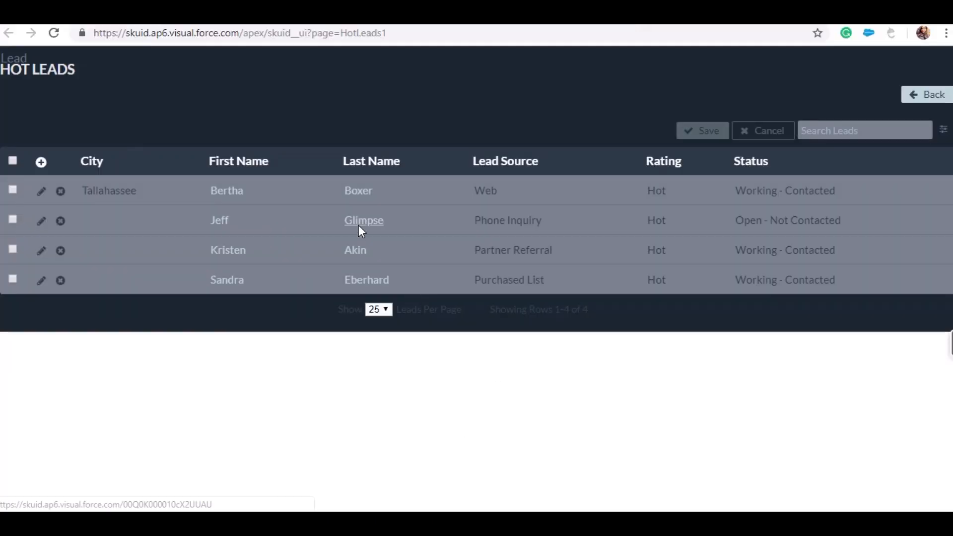
- Mass update the second and third Hot Leads rows with city dsf, lead source Web, rating Warm and status Open - Not Contacted
{"action": "left_click", "coordinate": [13, 221]}
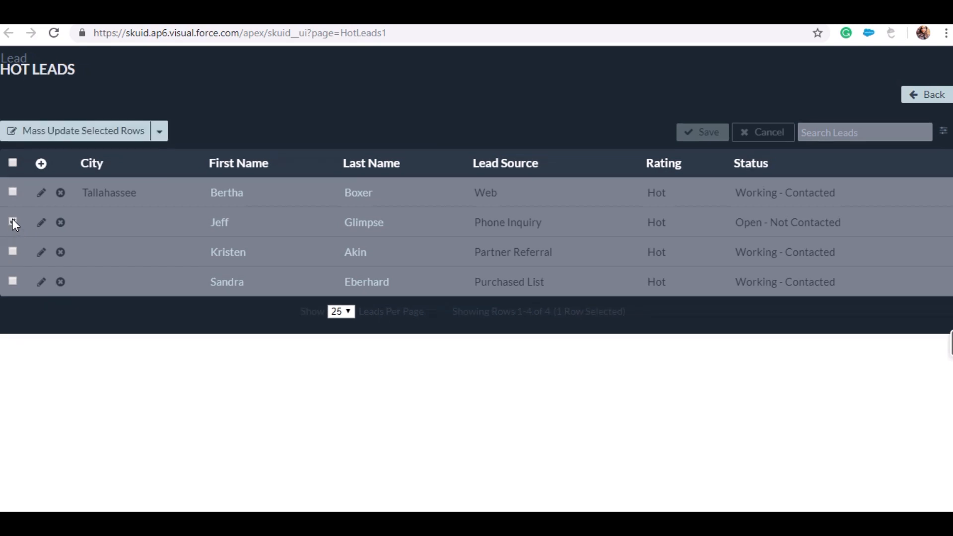
{"action": "left_click", "coordinate": [12, 251]}
{"action": "left_click", "coordinate": [161, 130]}
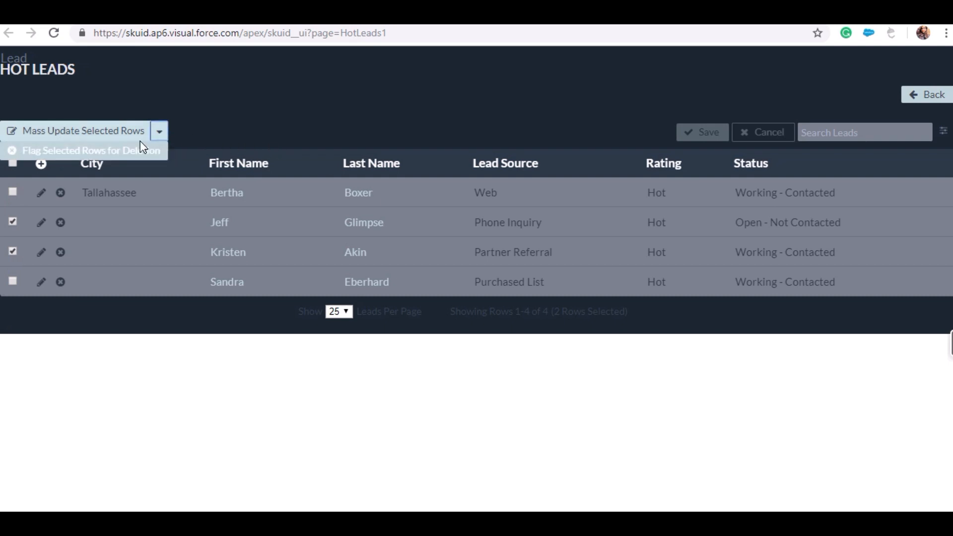
{"action": "left_click", "coordinate": [110, 134]}
{"action": "left_click", "coordinate": [516, 210]}
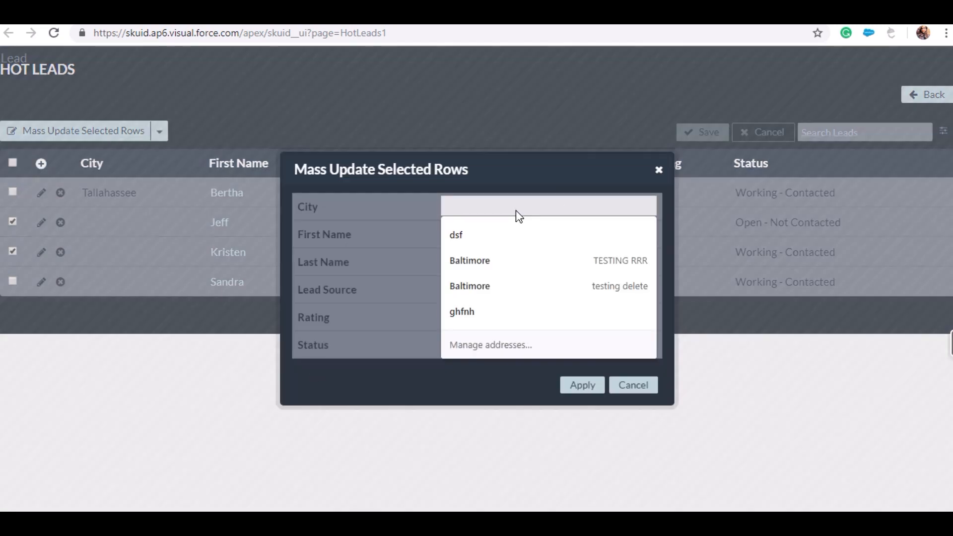
{"action": "left_click", "coordinate": [434, 195]}
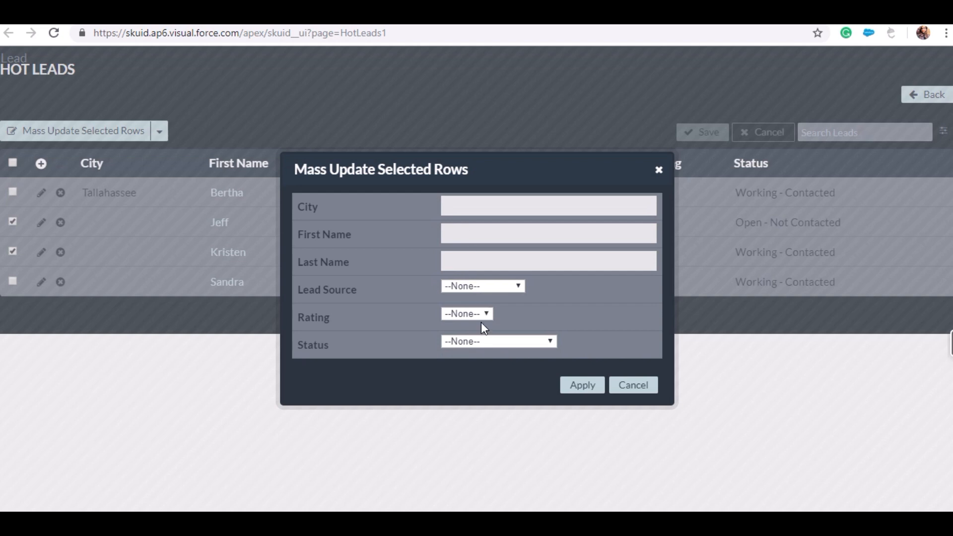
{"action": "left_click", "coordinate": [493, 285]}
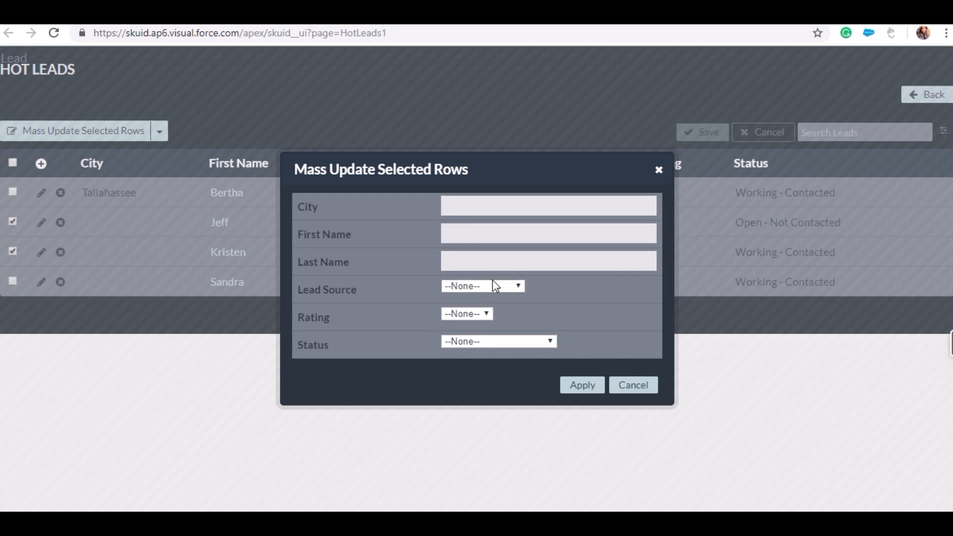
{"action": "left_click", "coordinate": [465, 312]}
{"action": "left_click", "coordinate": [472, 349]}
{"action": "left_click", "coordinate": [479, 341]}
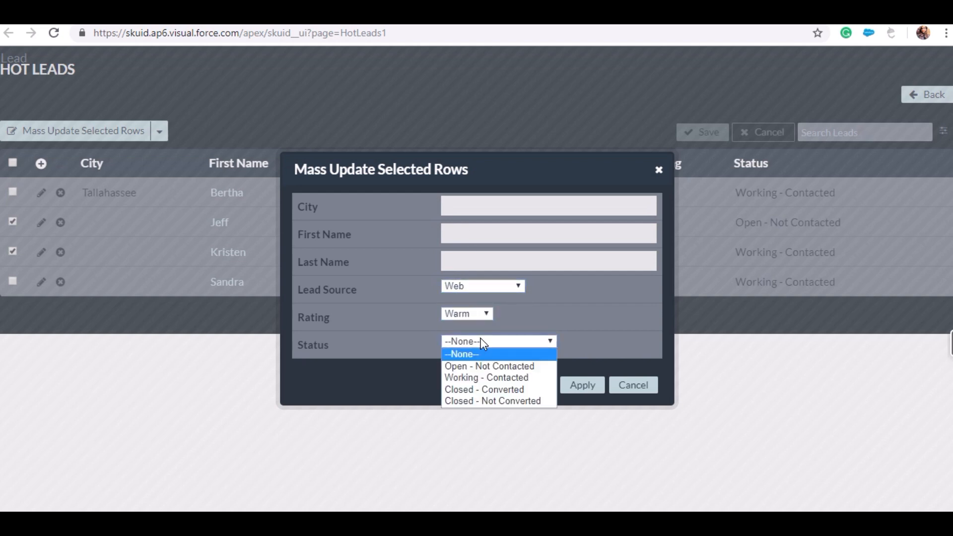
{"action": "left_click", "coordinate": [493, 365]}
{"action": "left_click", "coordinate": [477, 208]}
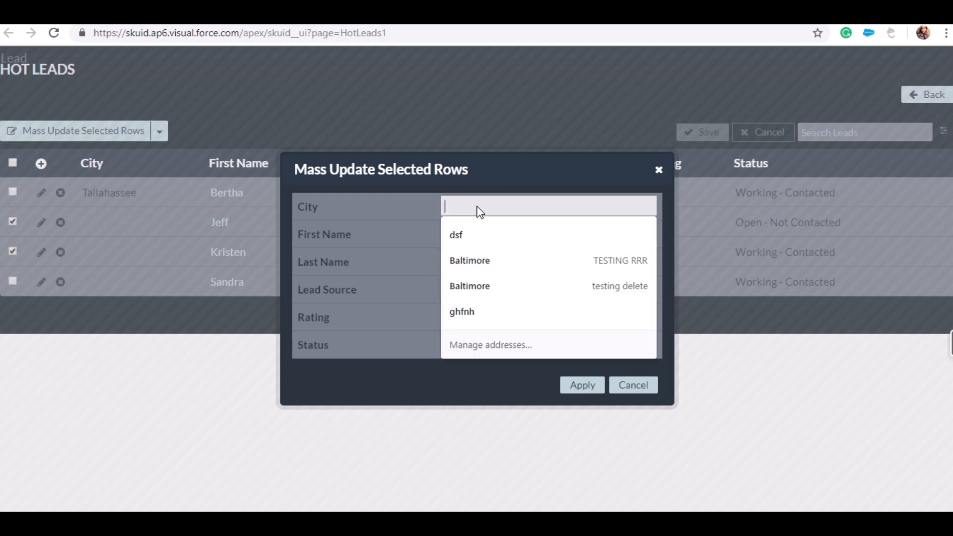
{"action": "left_click", "coordinate": [471, 234]}
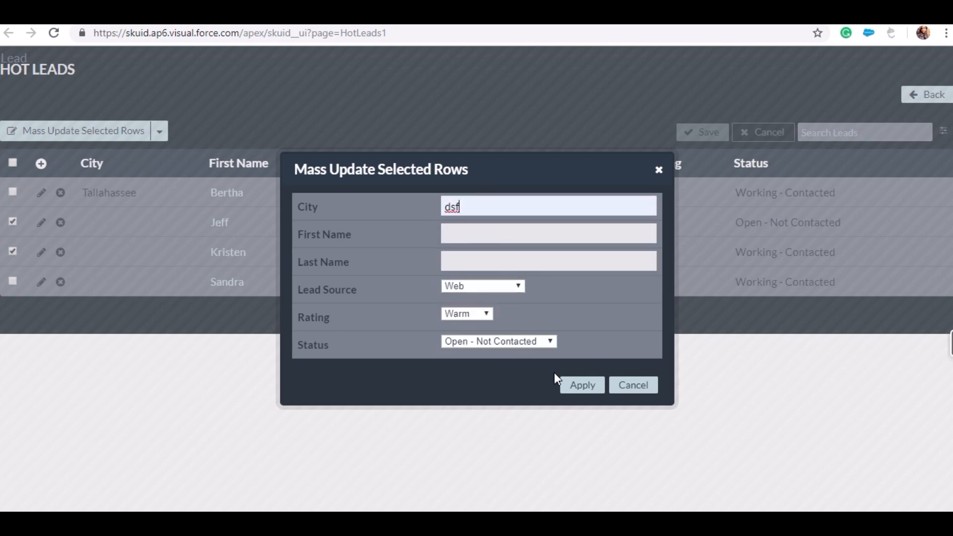
{"action": "left_click", "coordinate": [582, 386]}
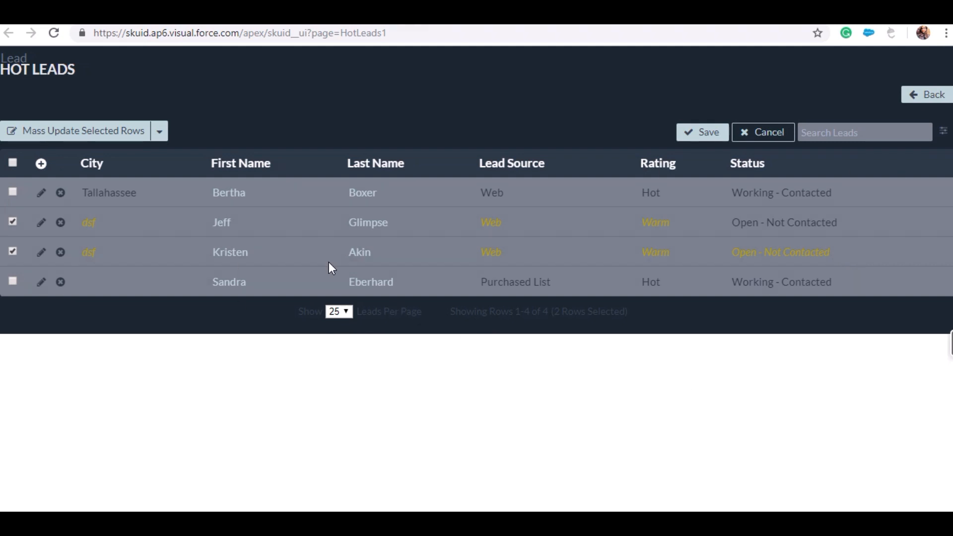
- Deselect the second lead row, flag the third row for deletion and save the table
{"action": "left_click", "coordinate": [13, 222]}
{"action": "left_click", "coordinate": [159, 129]}
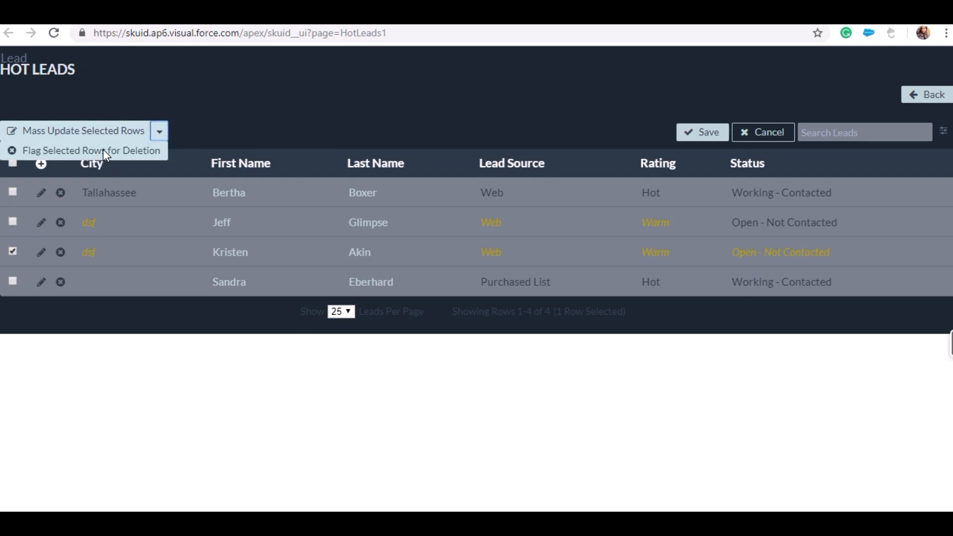
{"action": "left_click", "coordinate": [103, 150]}
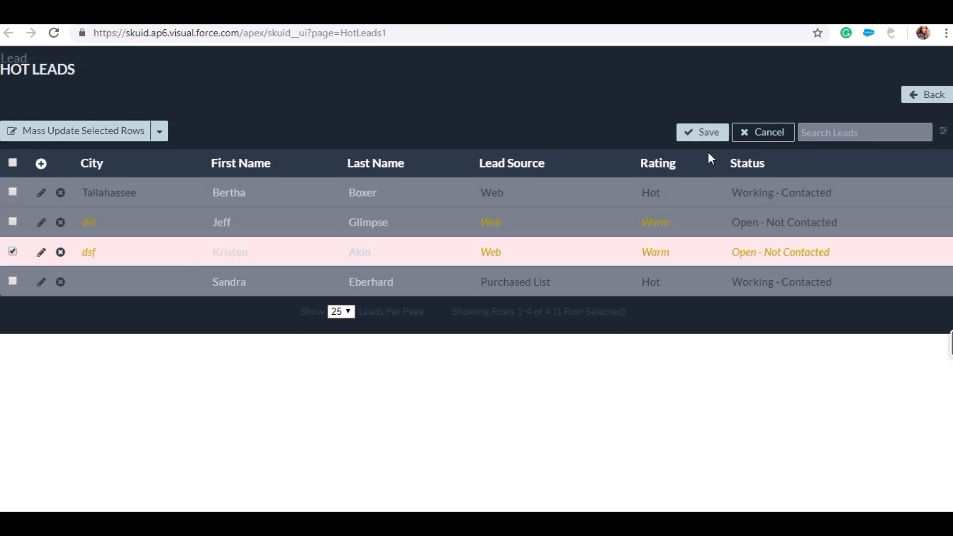
{"action": "left_click", "coordinate": [702, 133]}
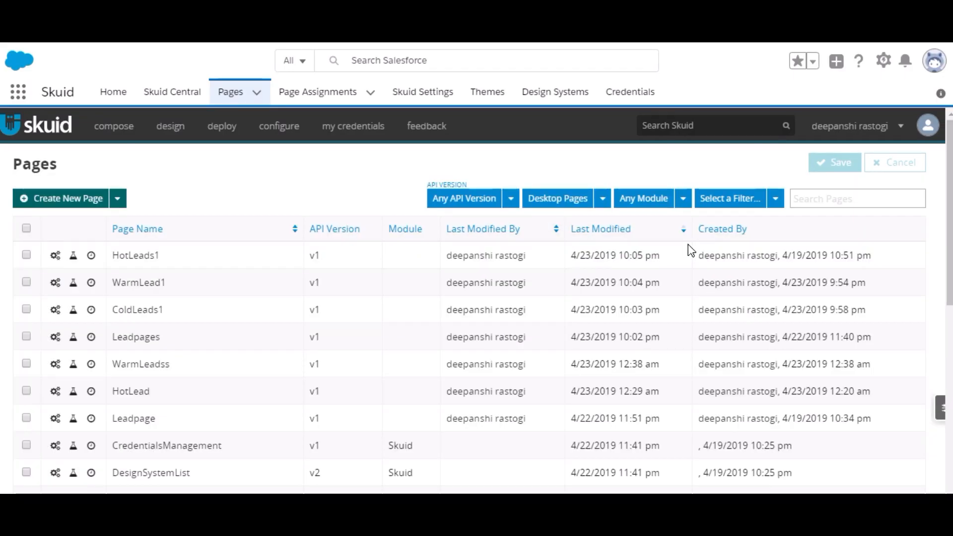
- Create a new desktop theme named Theme3 with Modern as the base theme
{"action": "left_click", "coordinate": [493, 96]}
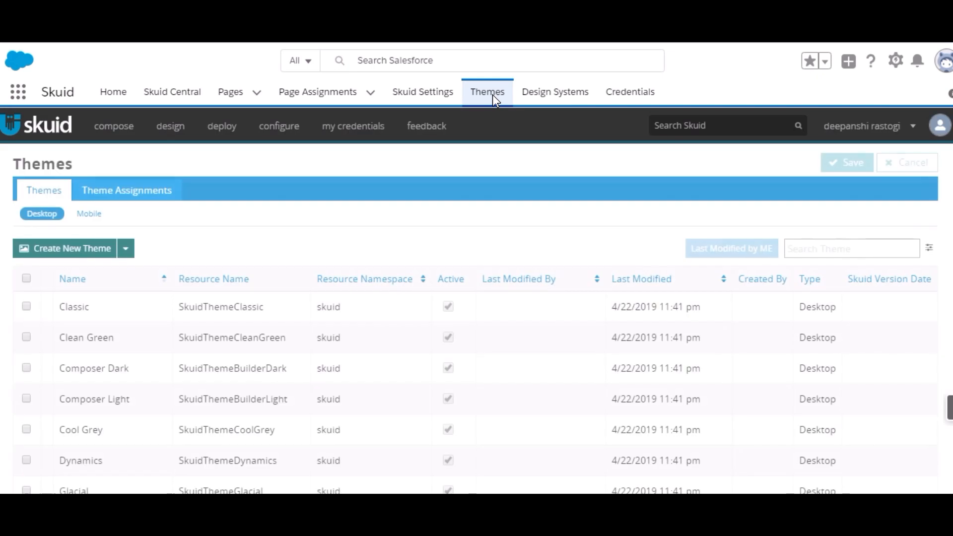
{"action": "left_click", "coordinate": [77, 245]}
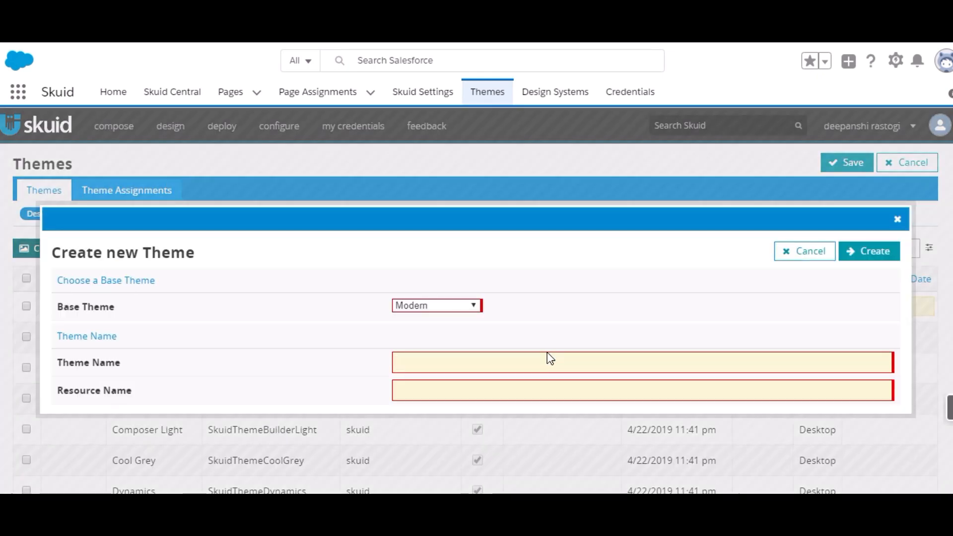
{"action": "type", "text": "The"}
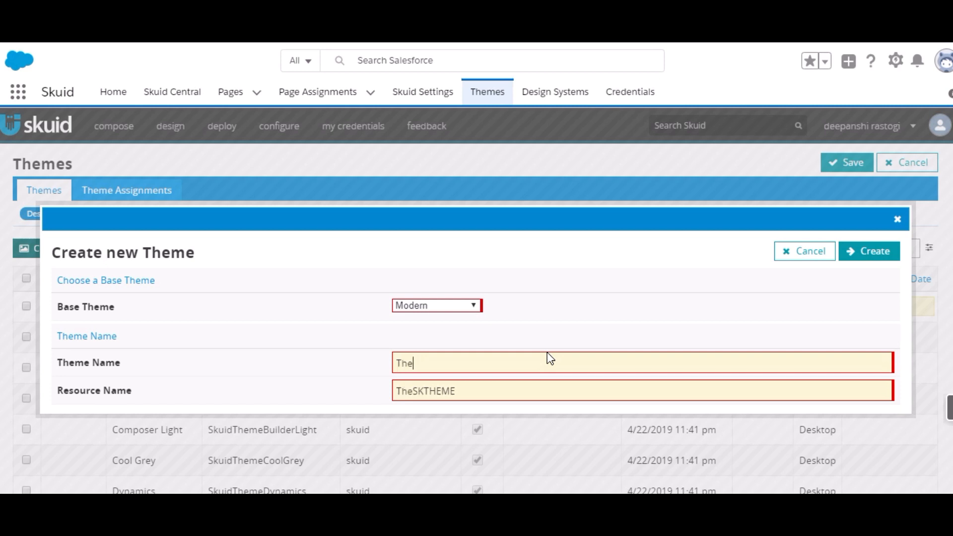
{"action": "type", "text": "me3"}
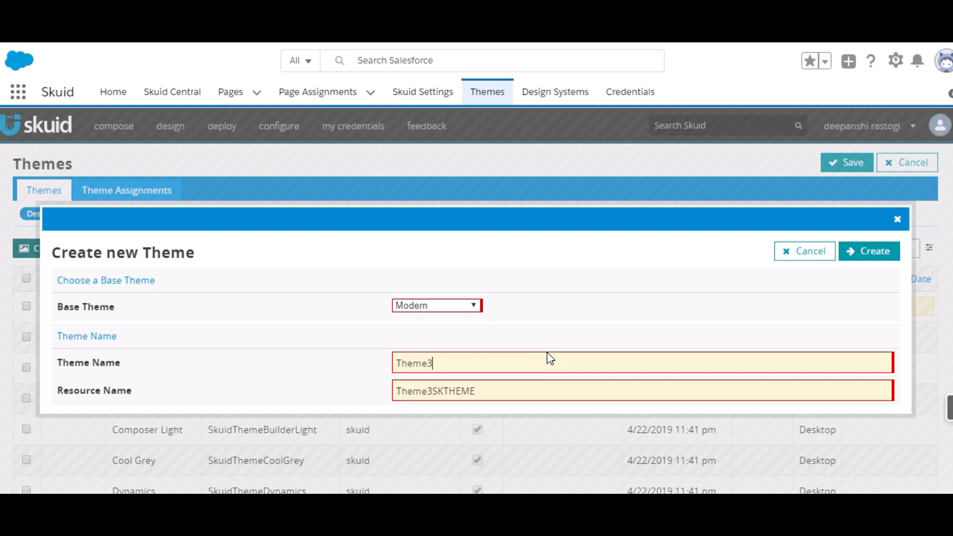
{"action": "left_click", "coordinate": [864, 243]}
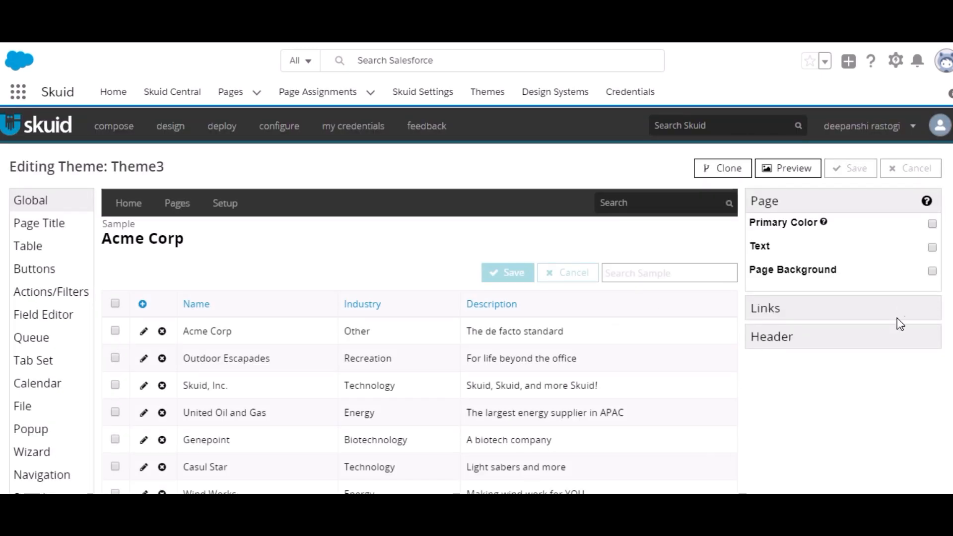
- Enable the primary color in Theme3's global page settings and set it to #76923c
{"action": "left_click", "coordinate": [932, 223]}
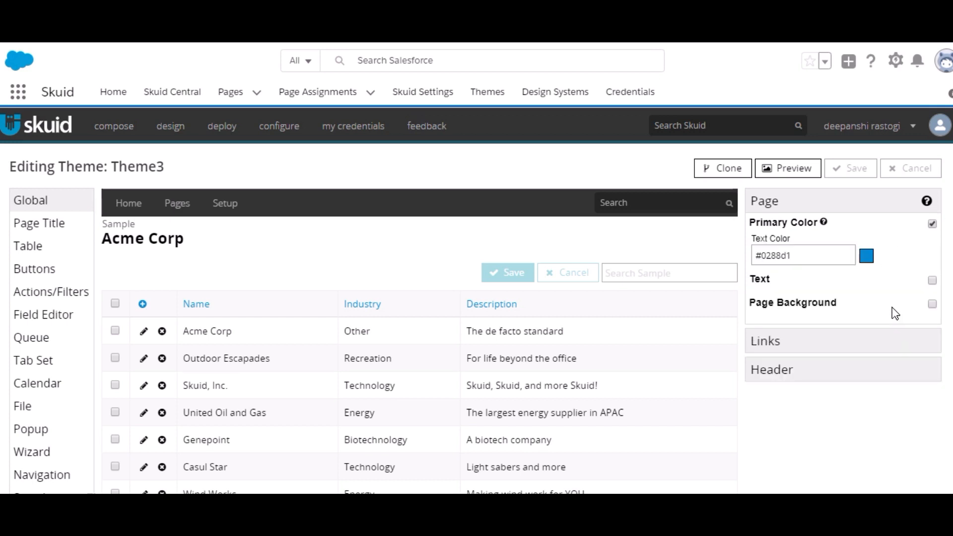
{"action": "left_click", "coordinate": [866, 255]}
{"action": "left_click", "coordinate": [710, 298]}
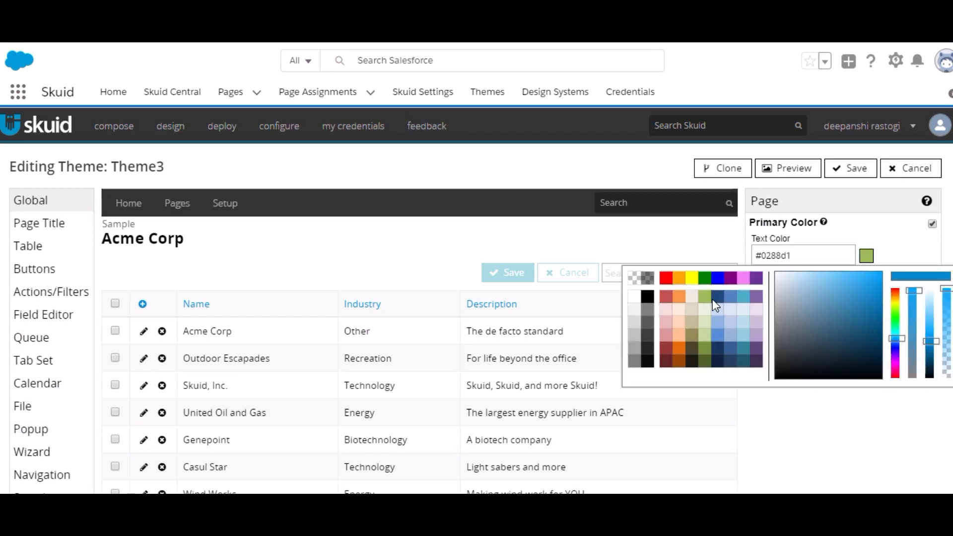
{"action": "left_click", "coordinate": [689, 309]}
{"action": "left_click", "coordinate": [887, 235]}
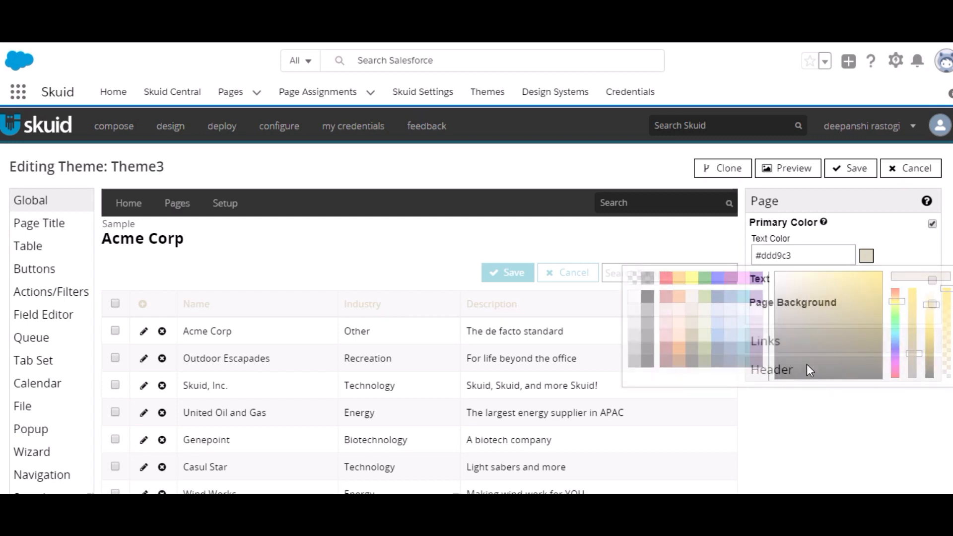
{"action": "left_click", "coordinate": [866, 256]}
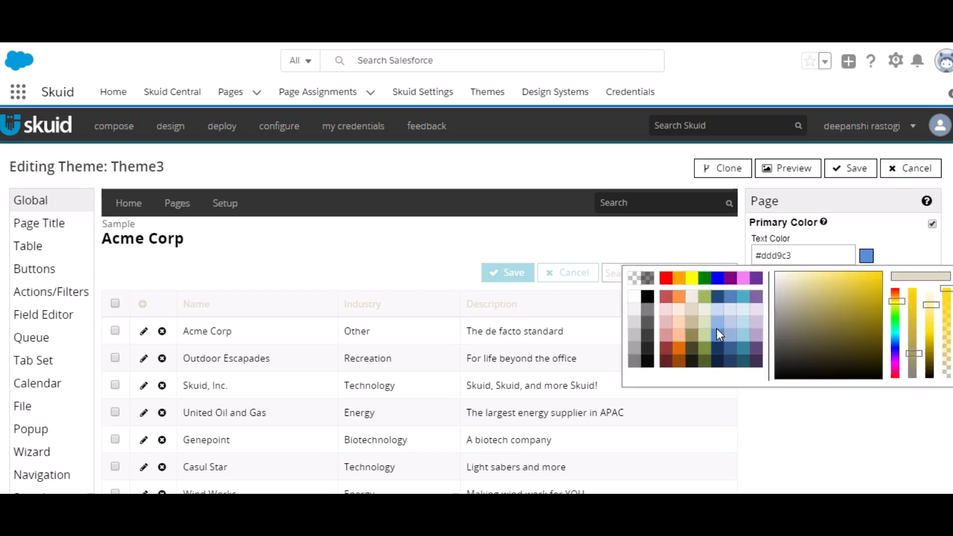
{"action": "left_click", "coordinate": [704, 344]}
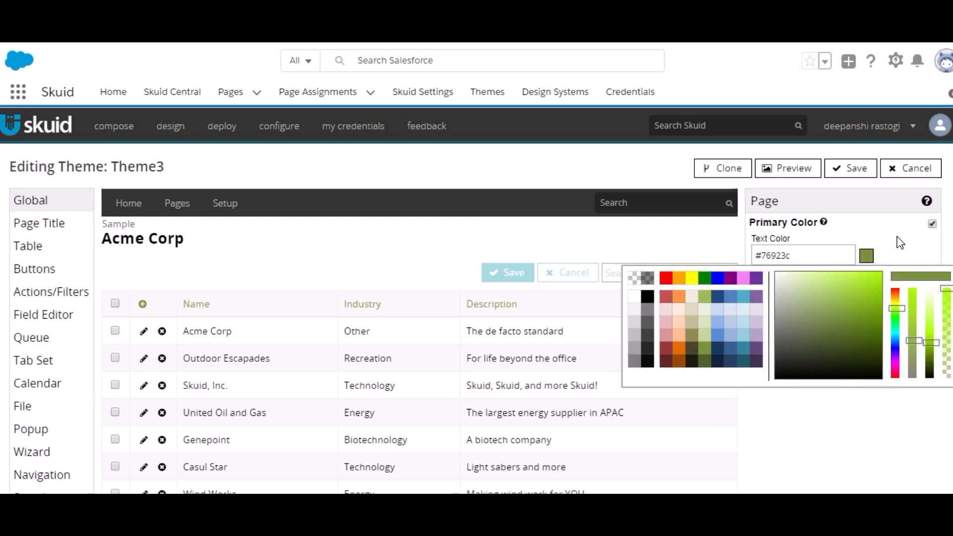
{"action": "left_click", "coordinate": [896, 240]}
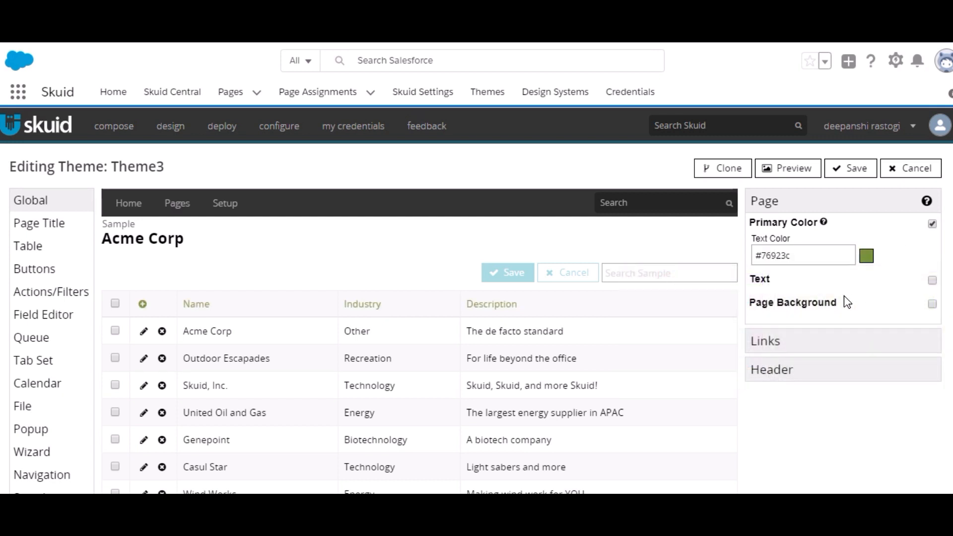
- Enable the text settings in Theme3's global page settings and set the text color to red
{"action": "left_click", "coordinate": [932, 280]}
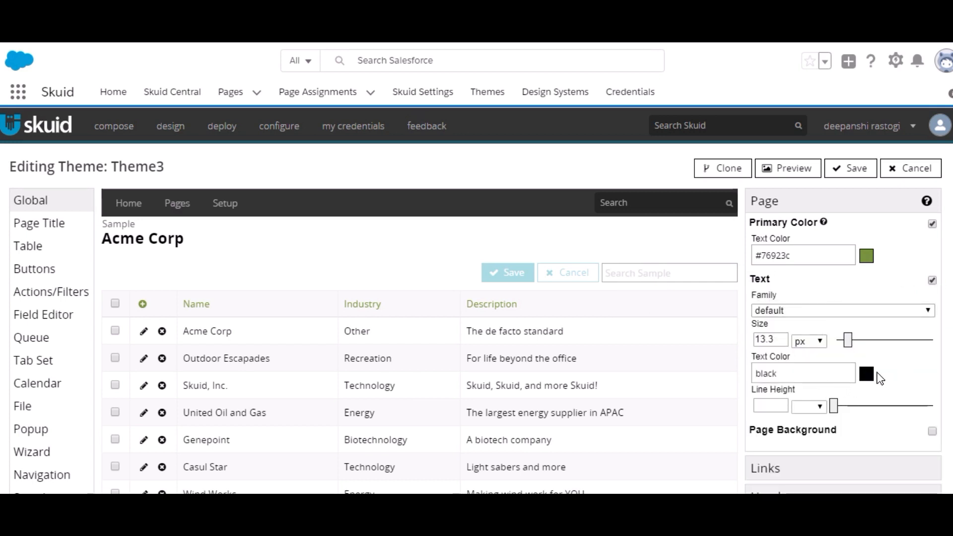
{"action": "left_click", "coordinate": [866, 374]}
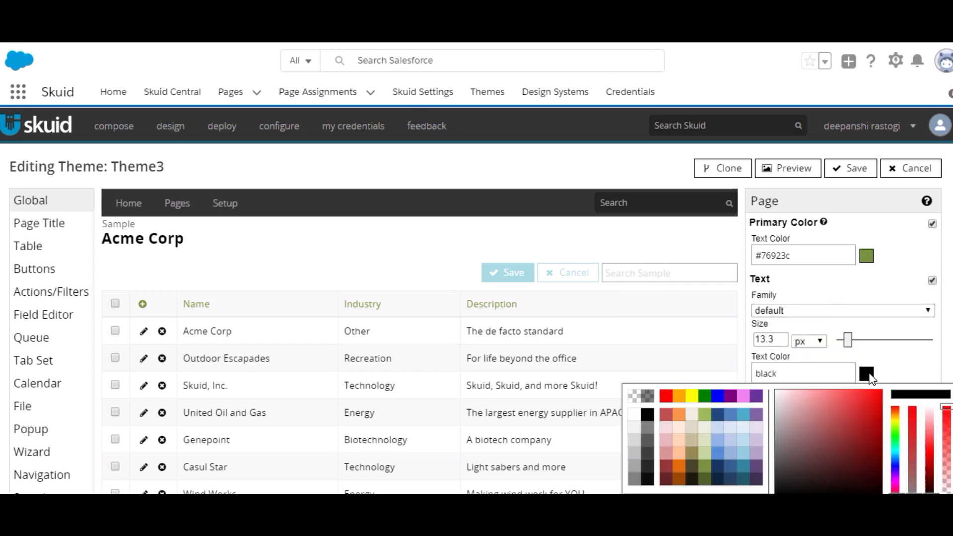
{"action": "left_click", "coordinate": [666, 396]}
{"action": "left_click", "coordinate": [893, 296]}
- Enable the page background in Theme3's global page settings and set its color to #dbe5f1
{"action": "scroll", "coordinate": [844, 308], "scroll_direction": "down", "scroll_amount": 2}
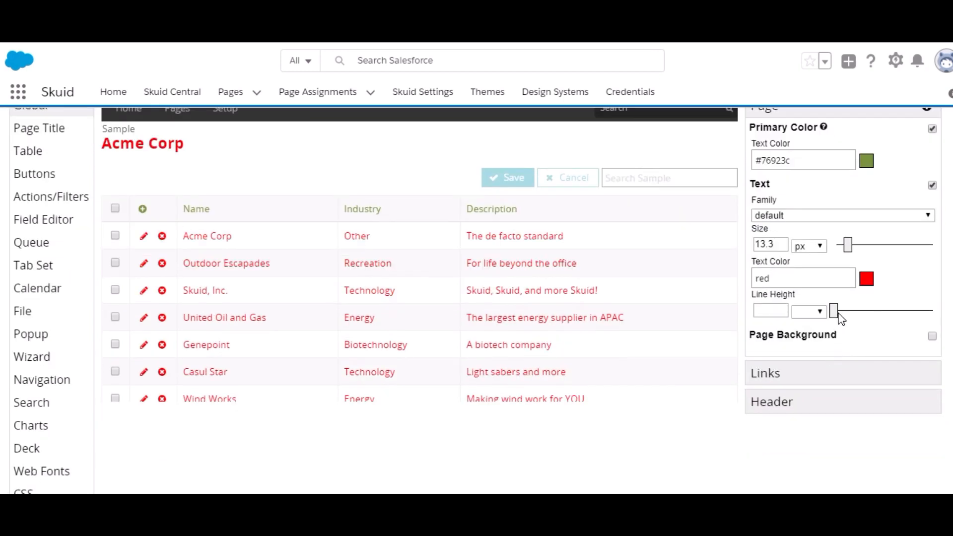
{"action": "scroll", "coordinate": [814, 297], "scroll_direction": "up", "scroll_amount": 2}
{"action": "scroll", "coordinate": [849, 402], "scroll_direction": "down", "scroll_amount": 2}
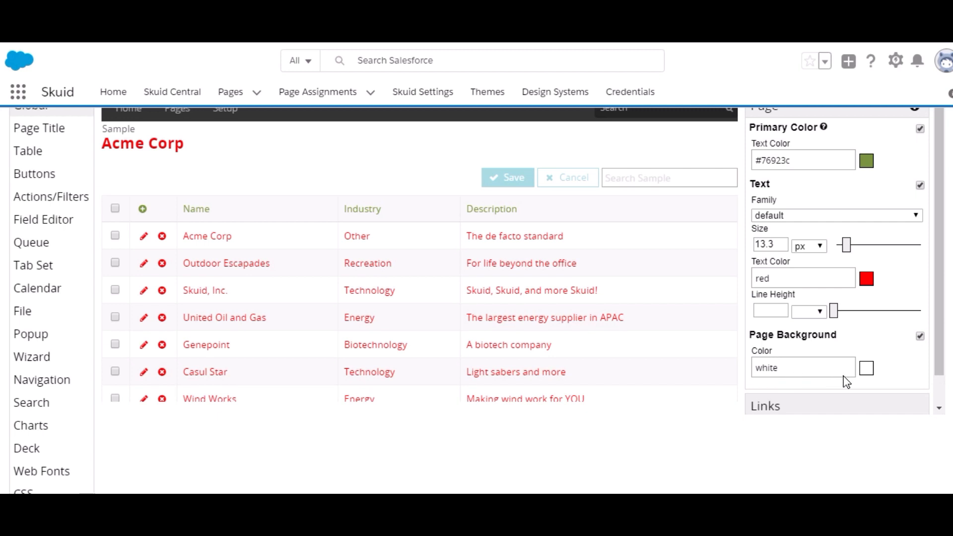
{"action": "left_click", "coordinate": [866, 367]}
{"action": "left_click", "coordinate": [724, 427]}
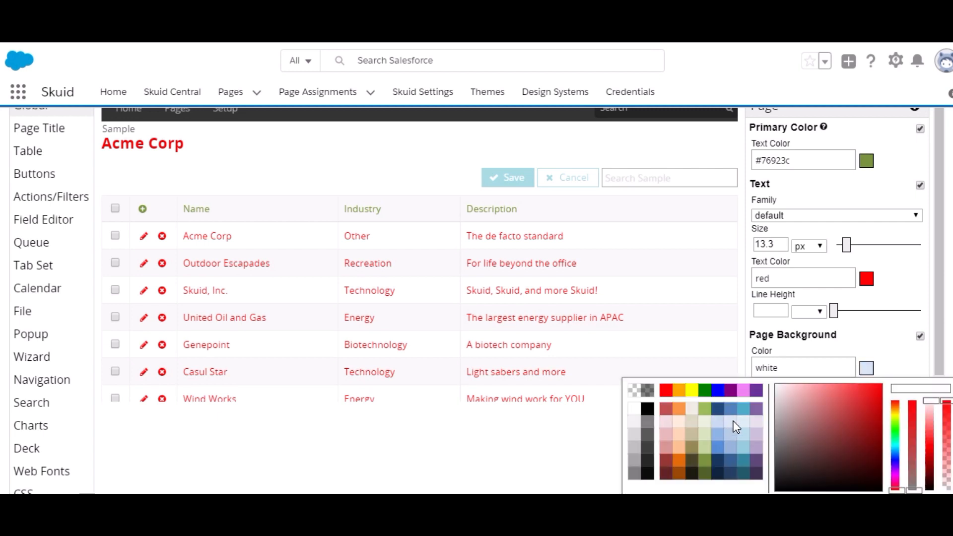
{"action": "left_click", "coordinate": [733, 424]}
{"action": "left_click", "coordinate": [891, 330]}
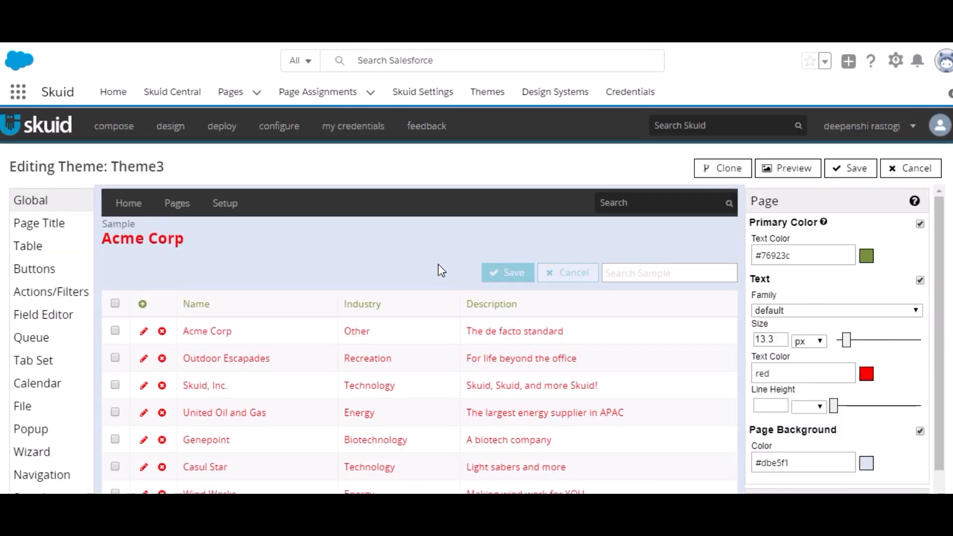
- In the theme's table settings, enable the table body's odd-row background and set its color to #b7dde8
{"action": "left_click", "coordinate": [33, 248]}
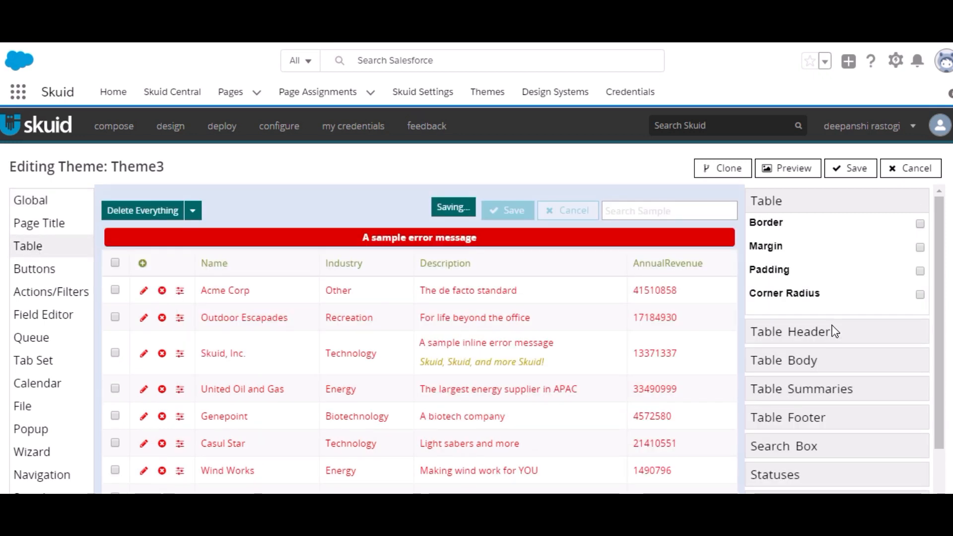
{"action": "scroll", "coordinate": [830, 327], "scroll_direction": "down", "scroll_amount": 2}
{"action": "left_click", "coordinate": [830, 298]}
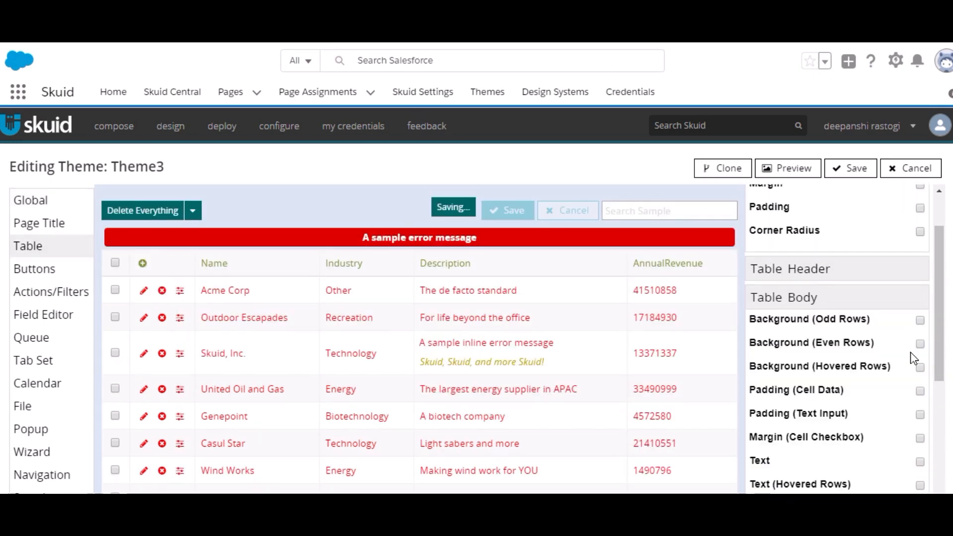
{"action": "left_click", "coordinate": [919, 320]}
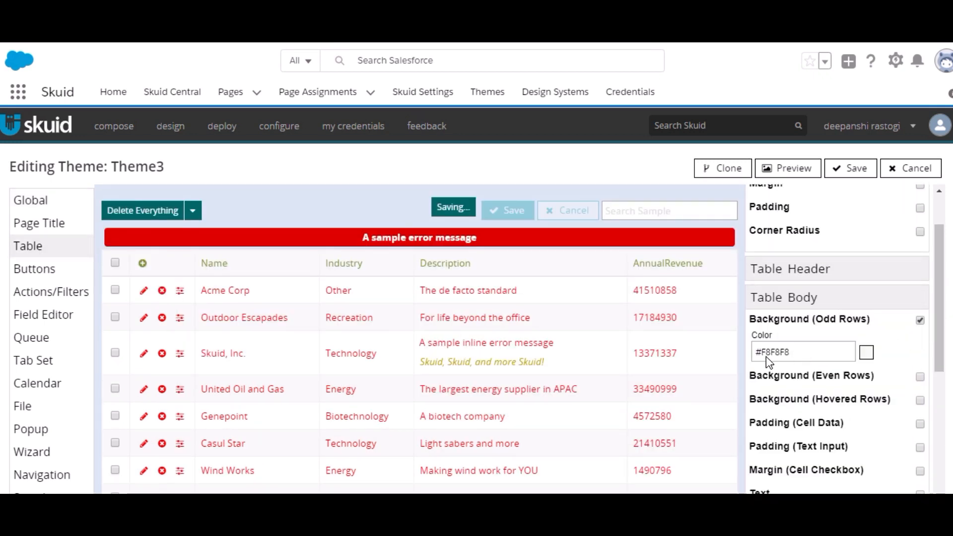
{"action": "left_click", "coordinate": [864, 354]}
{"action": "left_click", "coordinate": [734, 430]}
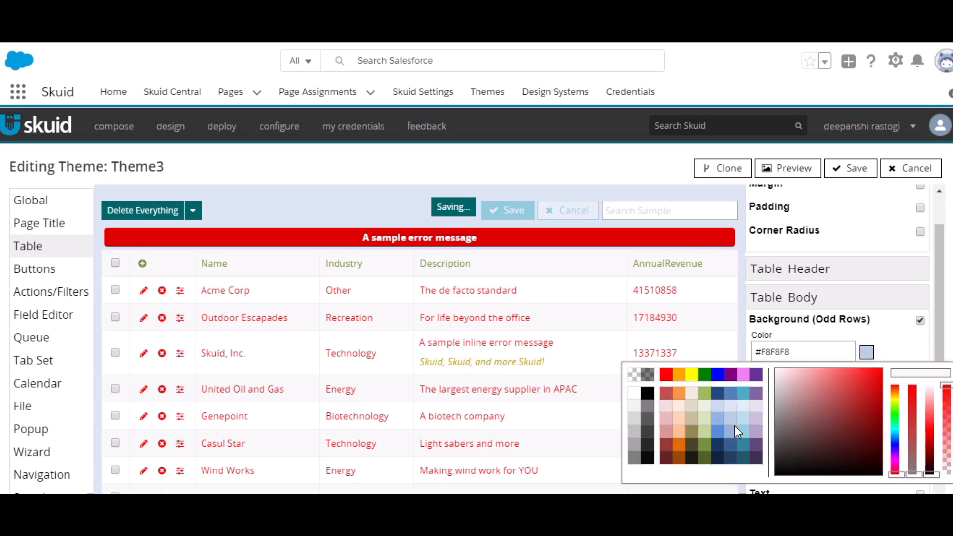
{"action": "left_click", "coordinate": [743, 418]}
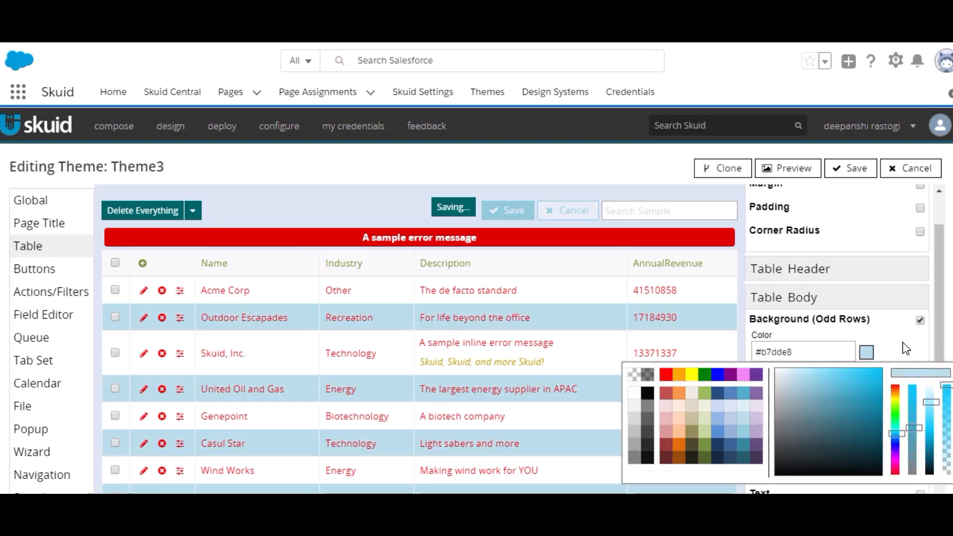
{"action": "left_click", "coordinate": [905, 348]}
- Enable the table body's even-row background, set its color to #95b3d7 and save the theme
{"action": "scroll", "coordinate": [900, 350], "scroll_direction": "down", "scroll_amount": 3}
{"action": "left_click", "coordinate": [920, 233]}
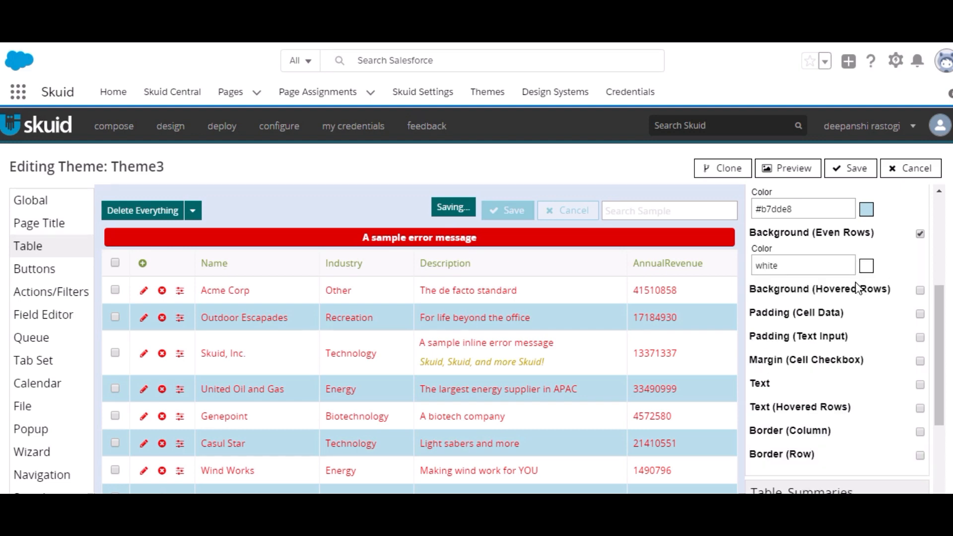
{"action": "left_click", "coordinate": [867, 268]}
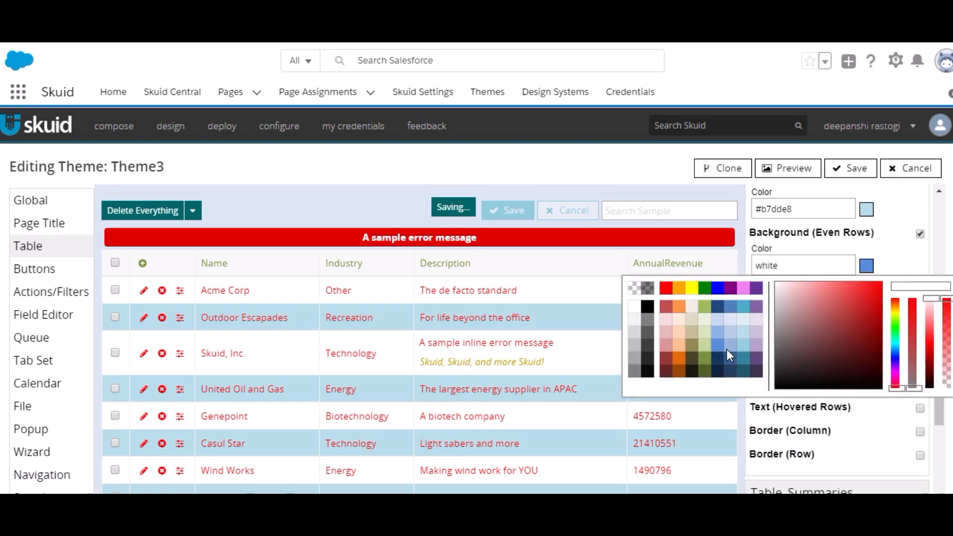
{"action": "left_click", "coordinate": [733, 344]}
{"action": "left_click", "coordinate": [868, 267]}
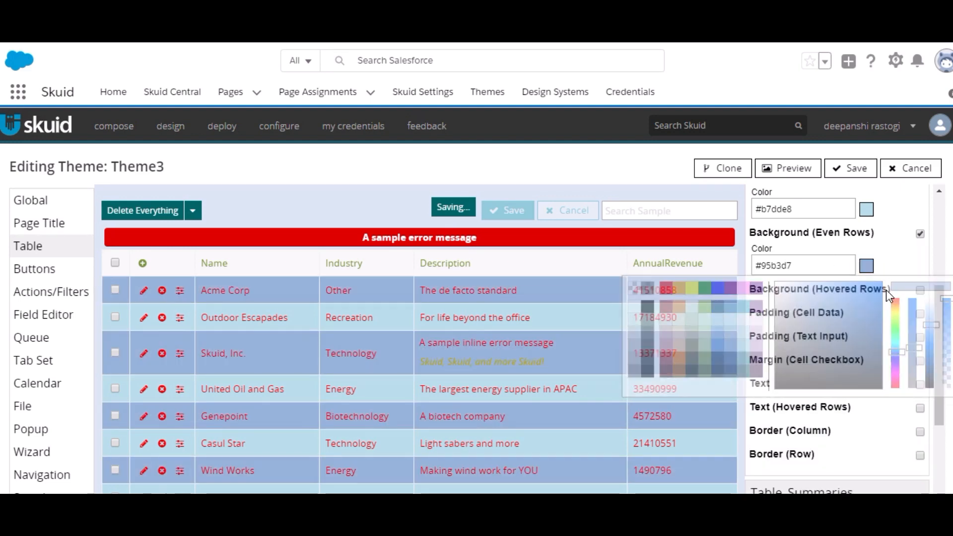
{"action": "scroll", "coordinate": [886, 295], "scroll_direction": "up", "scroll_amount": 4}
{"action": "scroll", "coordinate": [734, 379], "scroll_direction": "down", "scroll_amount": 2}
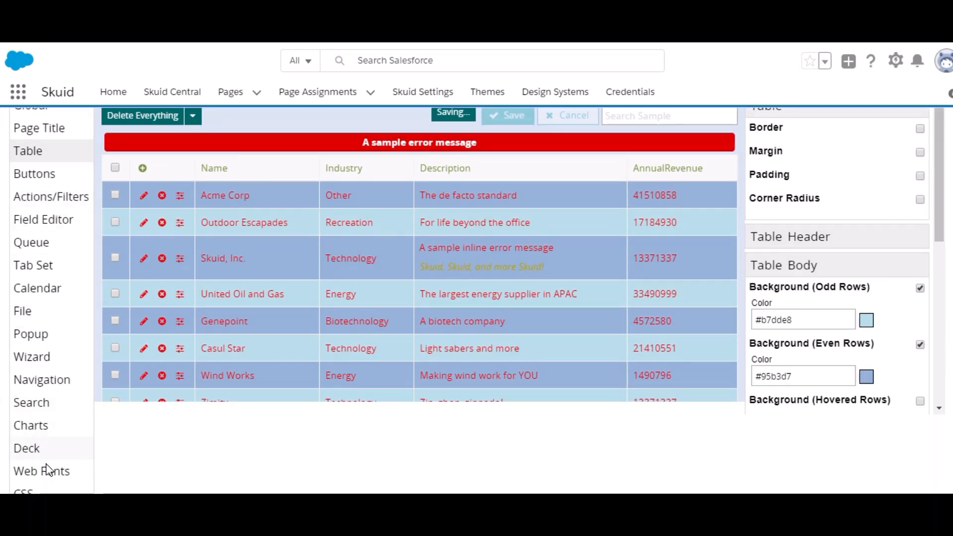
{"action": "scroll", "coordinate": [52, 469], "scroll_direction": "up", "scroll_amount": 2}
{"action": "left_click", "coordinate": [844, 169]}
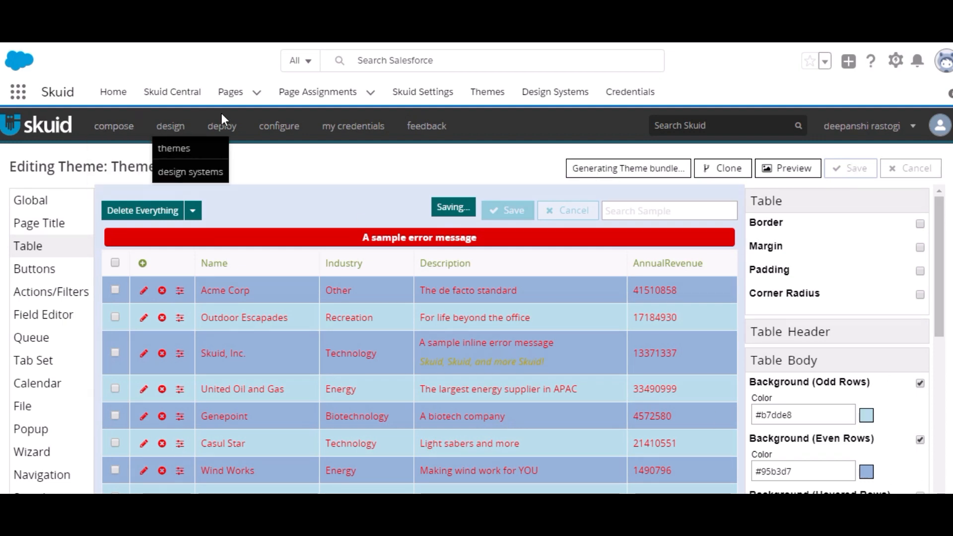
- Open the HotLeads1 page for composing and choose Slated from its theme options
{"action": "left_click", "coordinate": [242, 104]}
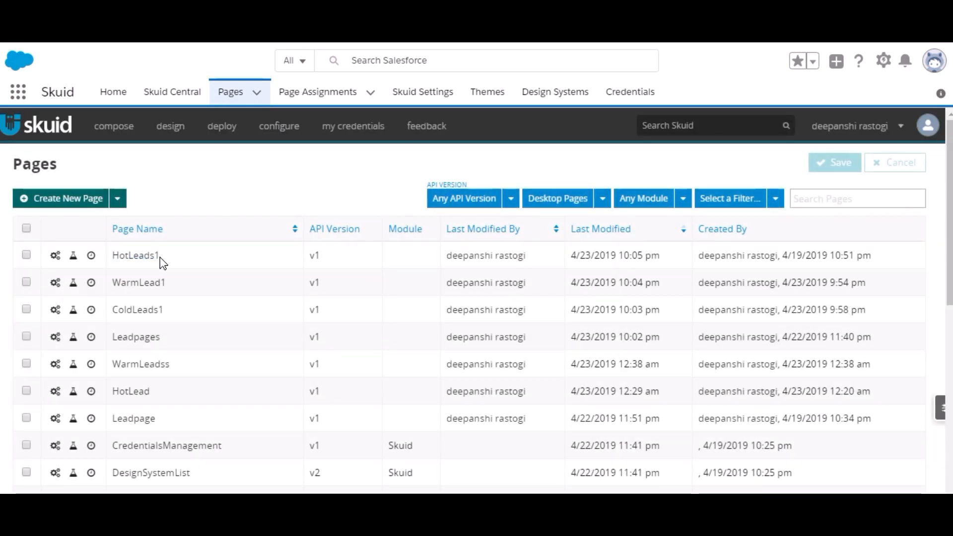
{"action": "left_click", "coordinate": [147, 257]}
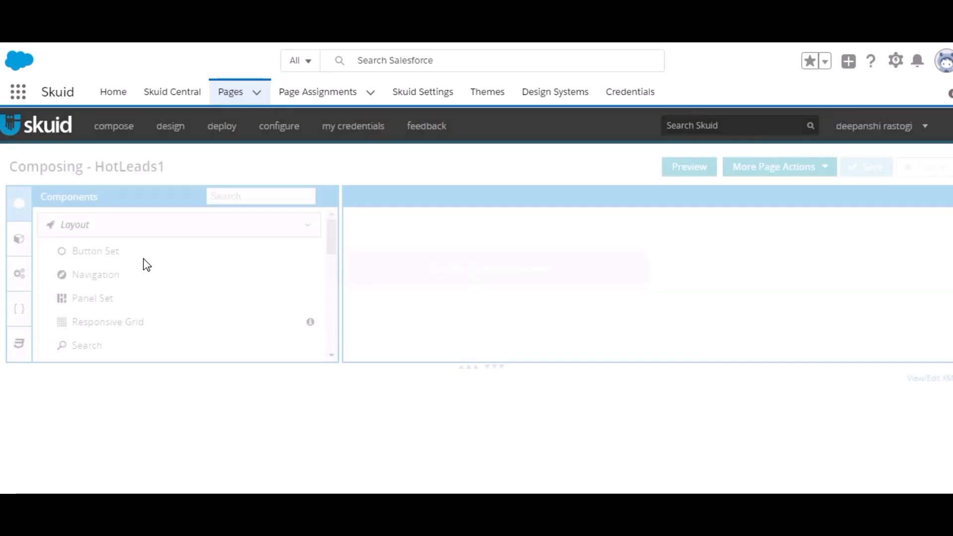
{"action": "left_click", "coordinate": [799, 230]}
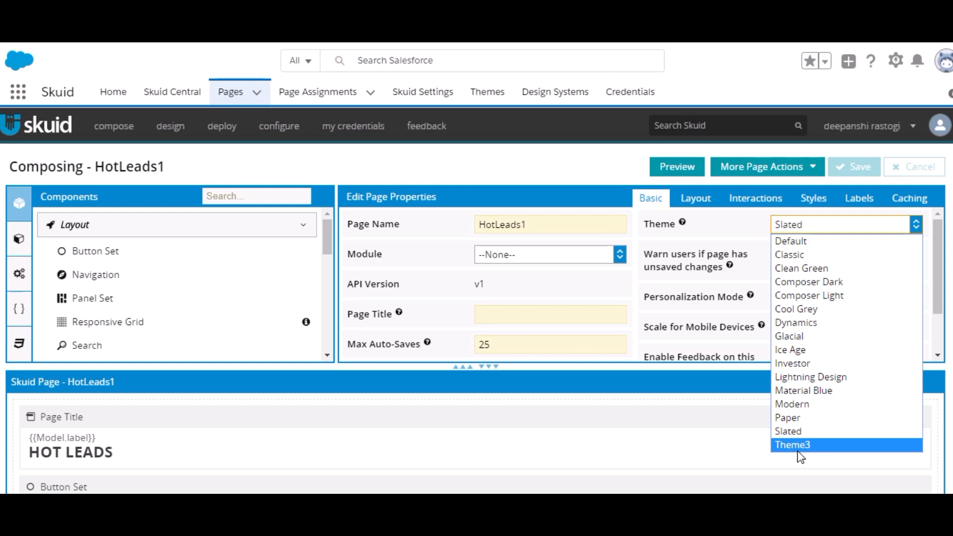
{"action": "left_click", "coordinate": [803, 430]}
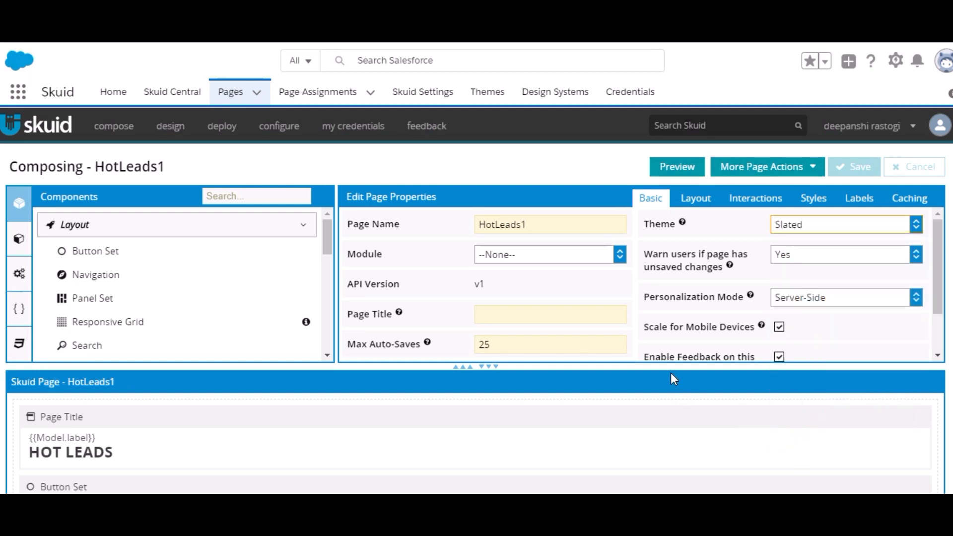